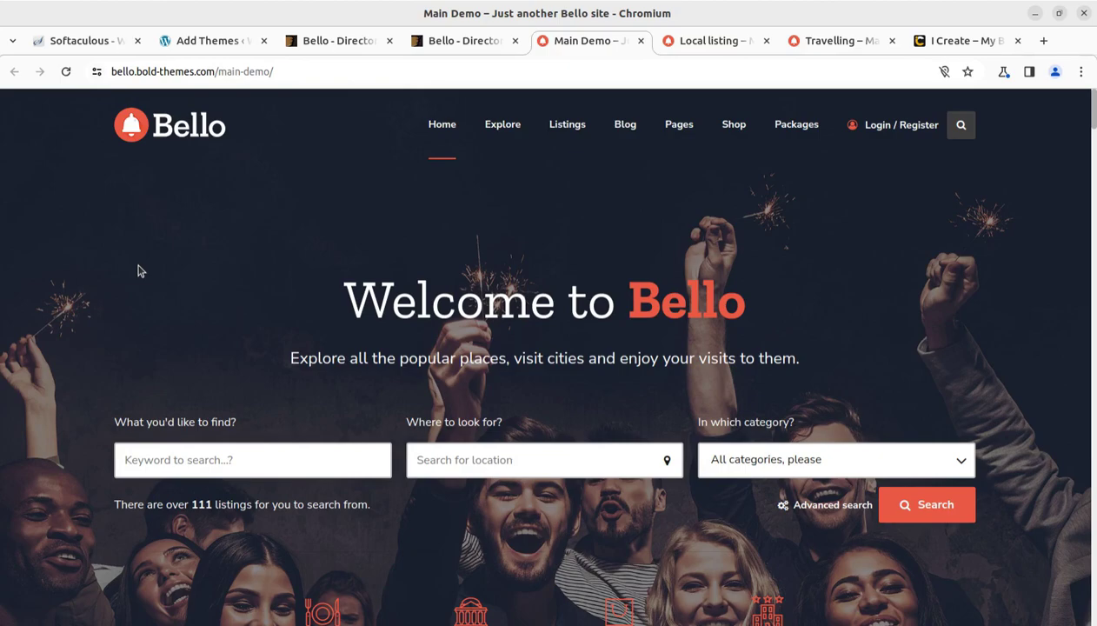
- View the Local listing and Travelling demo pages
click(709, 41)
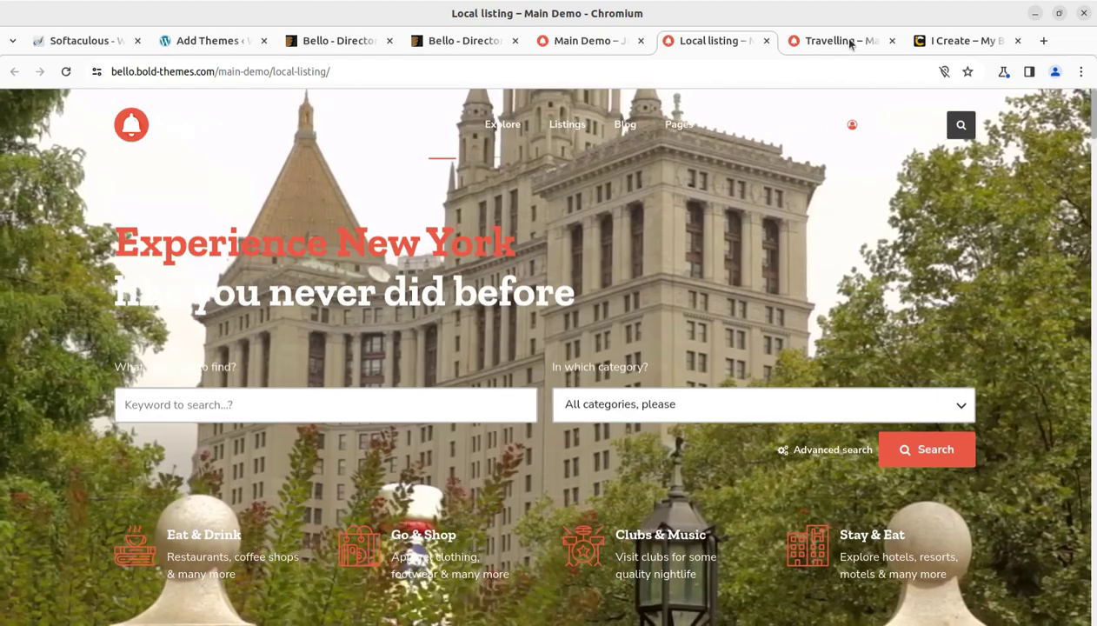
click(840, 41)
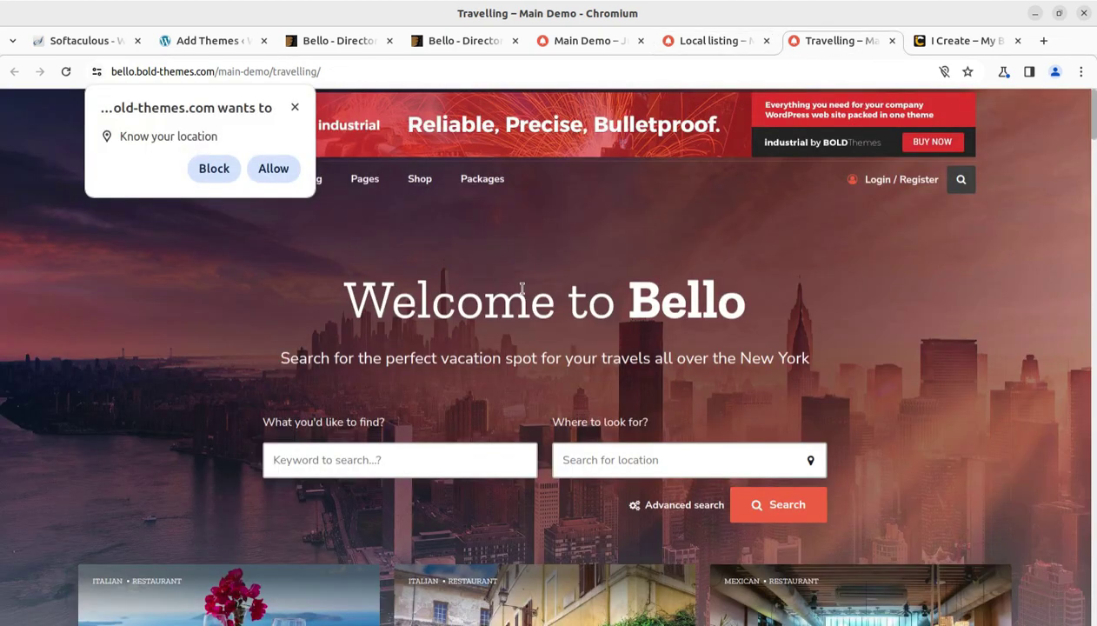
scroll(516, 284, down, 3)
scroll(300, 378, down, 2)
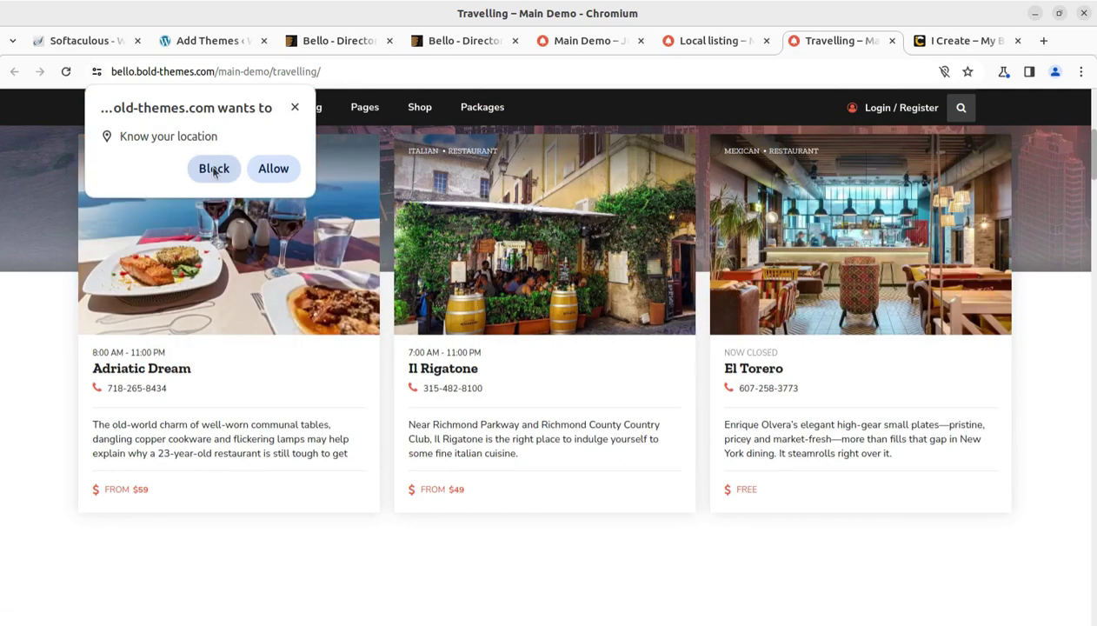
- Dismiss the location prompt, scroll the Travelling listings, and bring up Bello's ThemeForest page
click(295, 107)
scroll(616, 372, down, 1)
scroll(615, 373, down, 5)
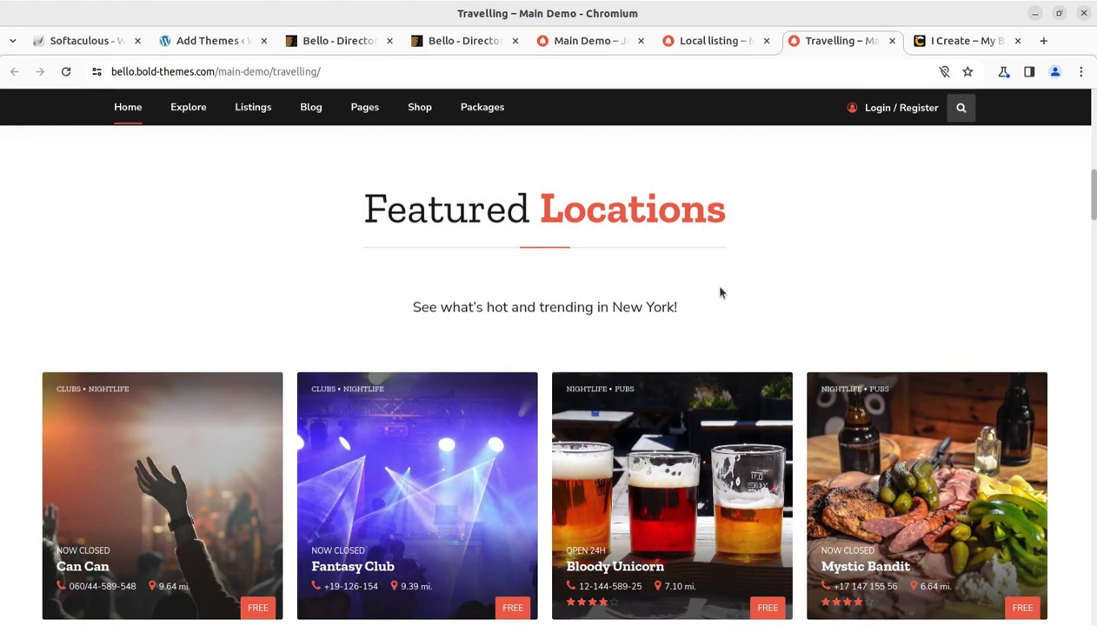
scroll(666, 286, down, 6)
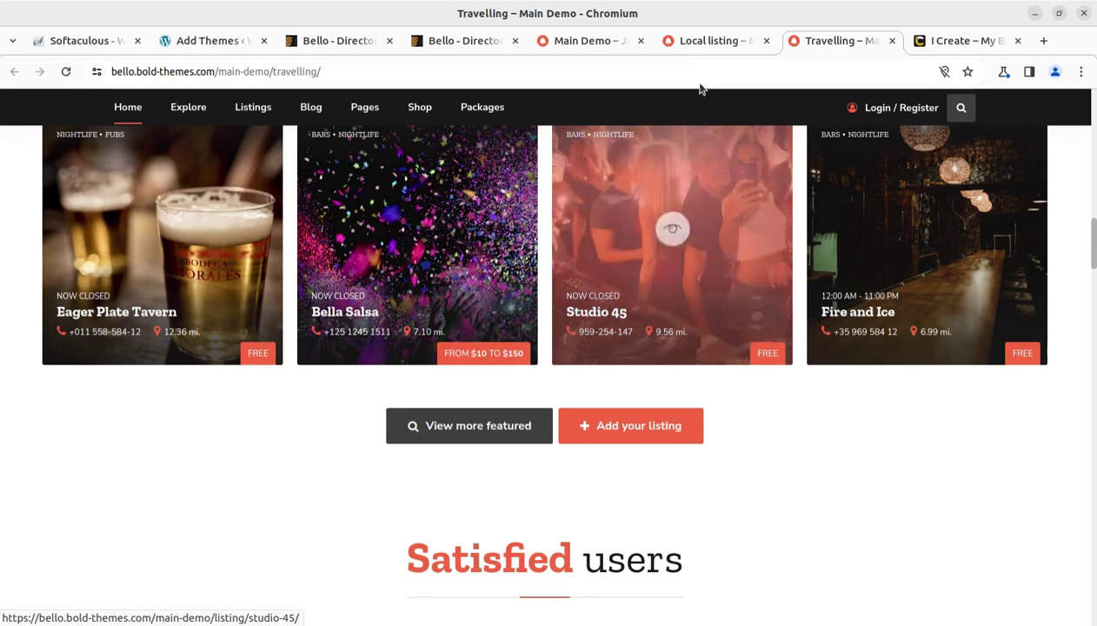
click(708, 40)
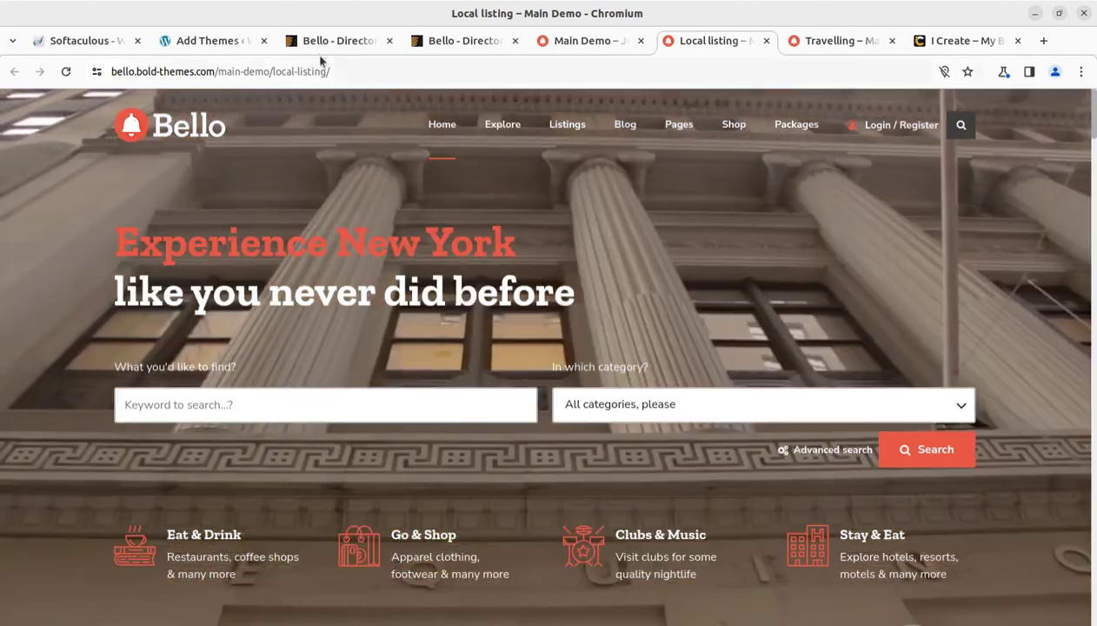
click(323, 41)
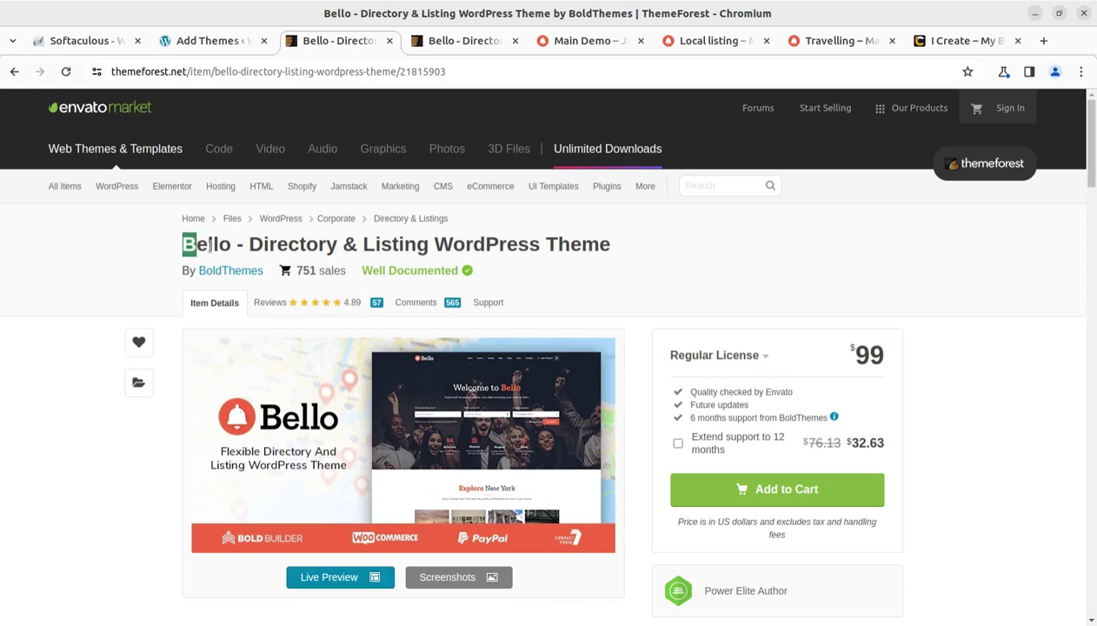
drag(209, 247, 478, 238)
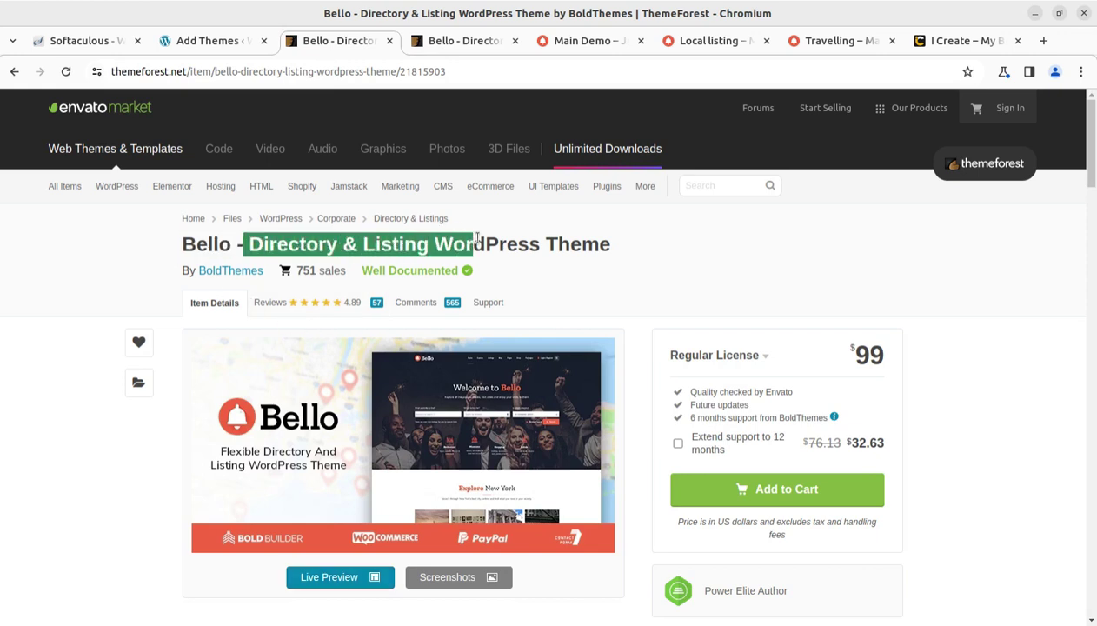
scroll(753, 258, down, 3)
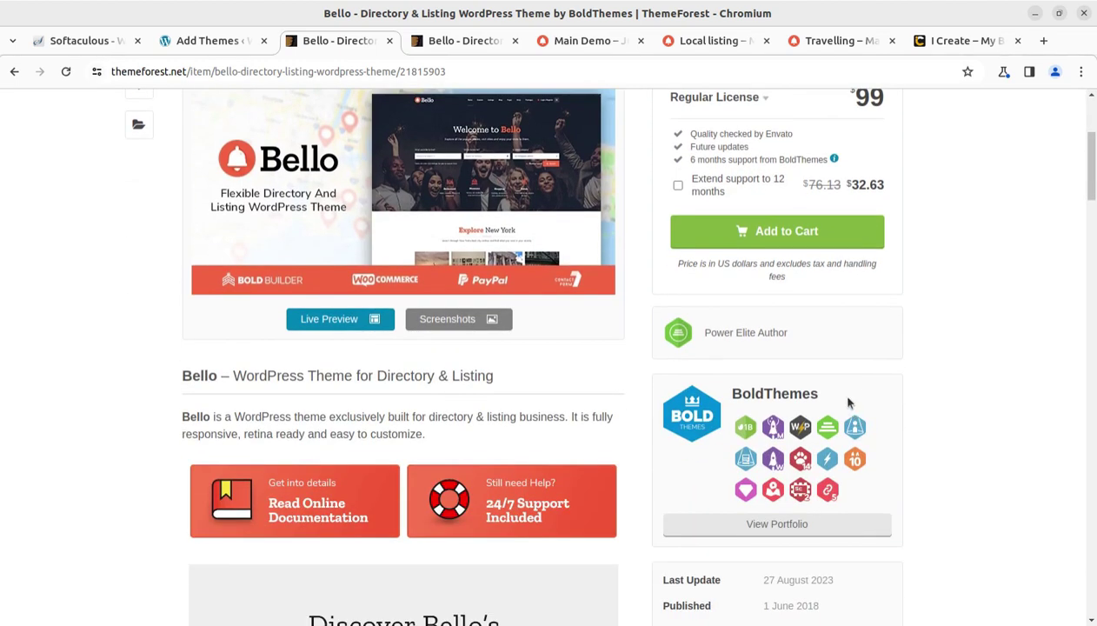
drag(849, 403, 718, 386)
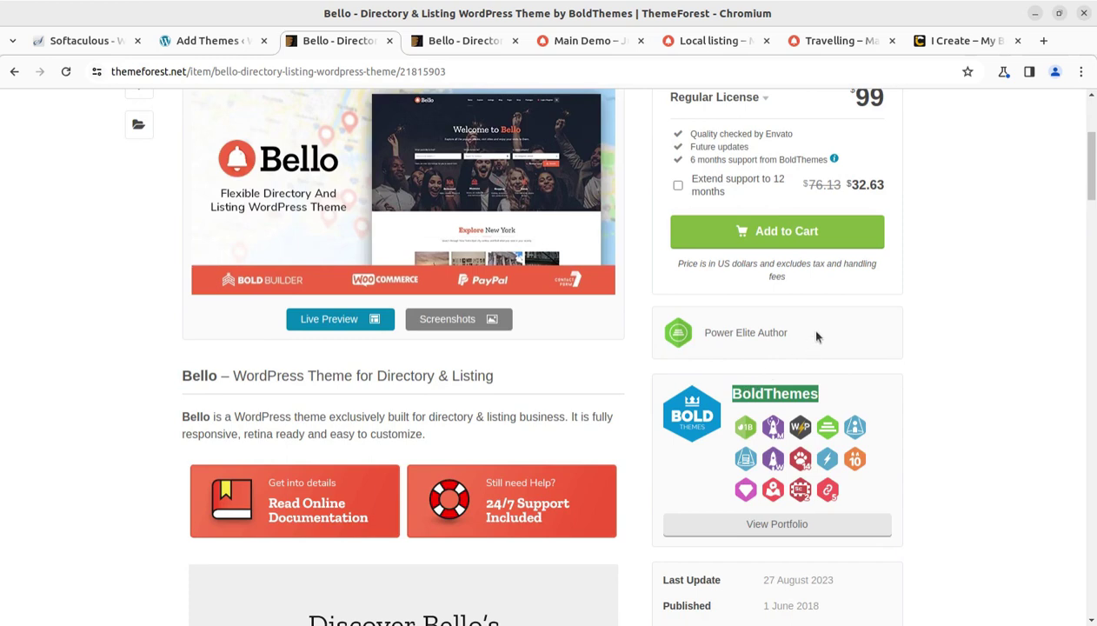
drag(804, 334, 703, 339)
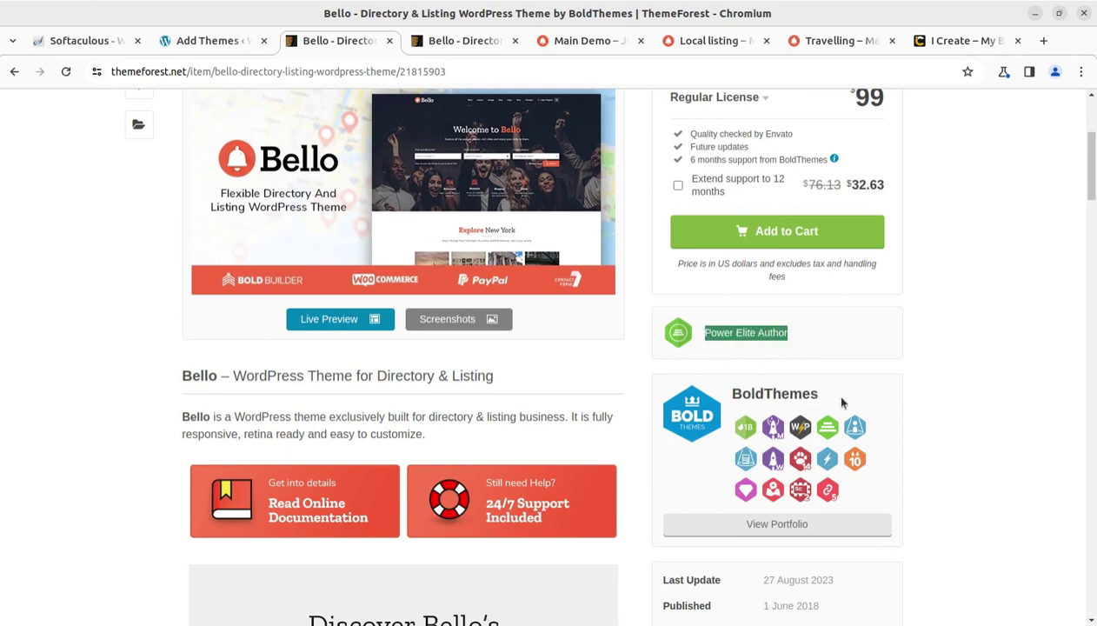
drag(842, 402, 722, 398)
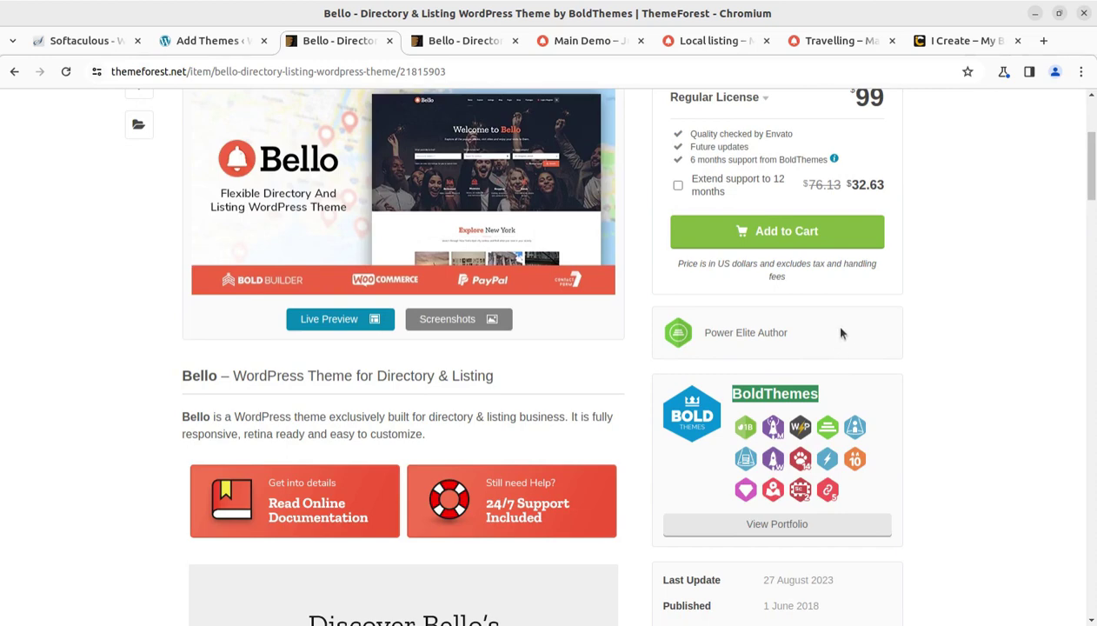
drag(842, 333, 701, 340)
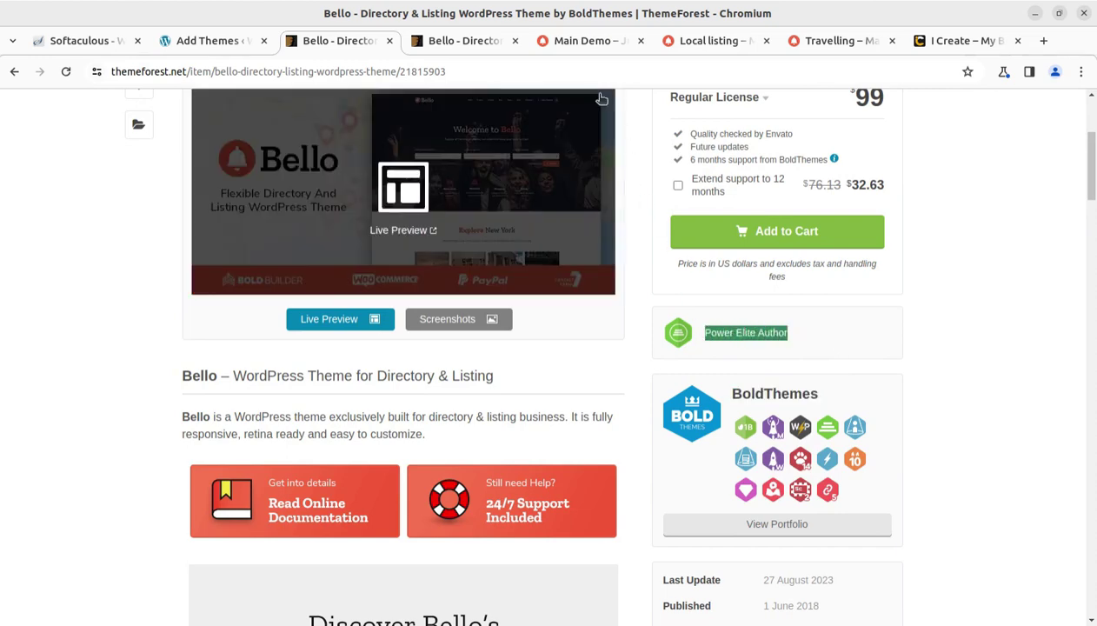
- Revisit the Main Demo, Local listing and Travelling pages, then return to Add Themes
click(570, 43)
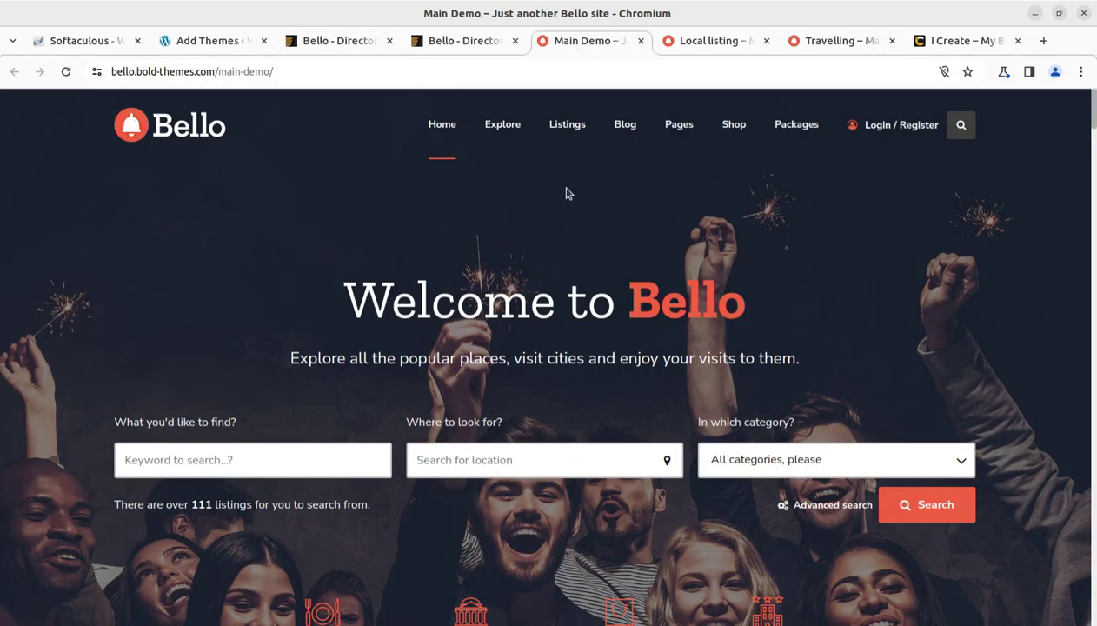
click(693, 41)
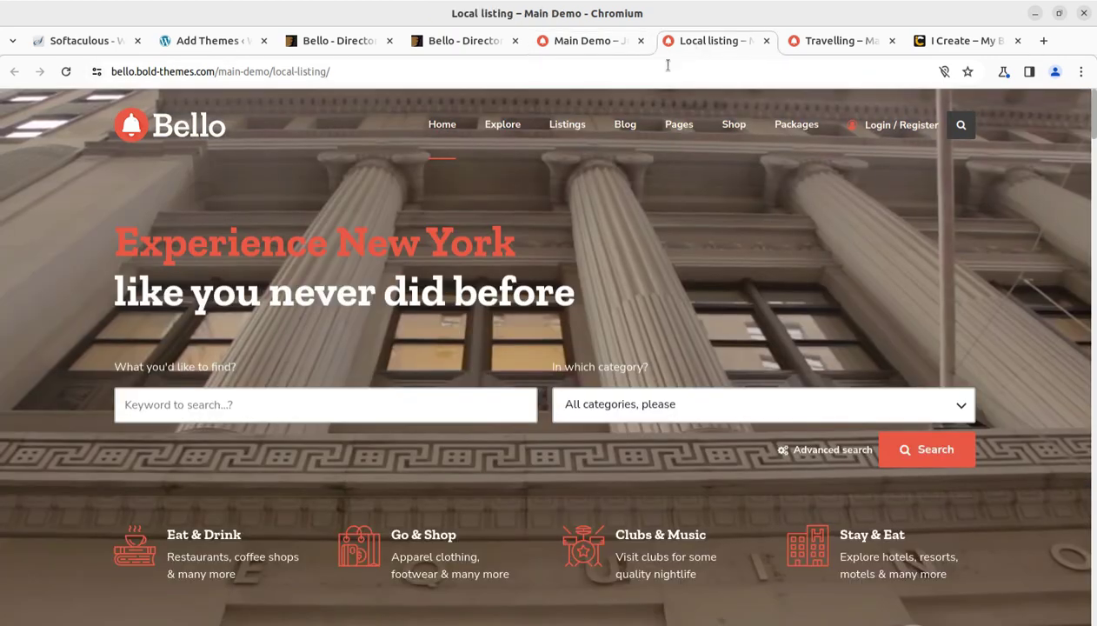
scroll(619, 405, down, 5)
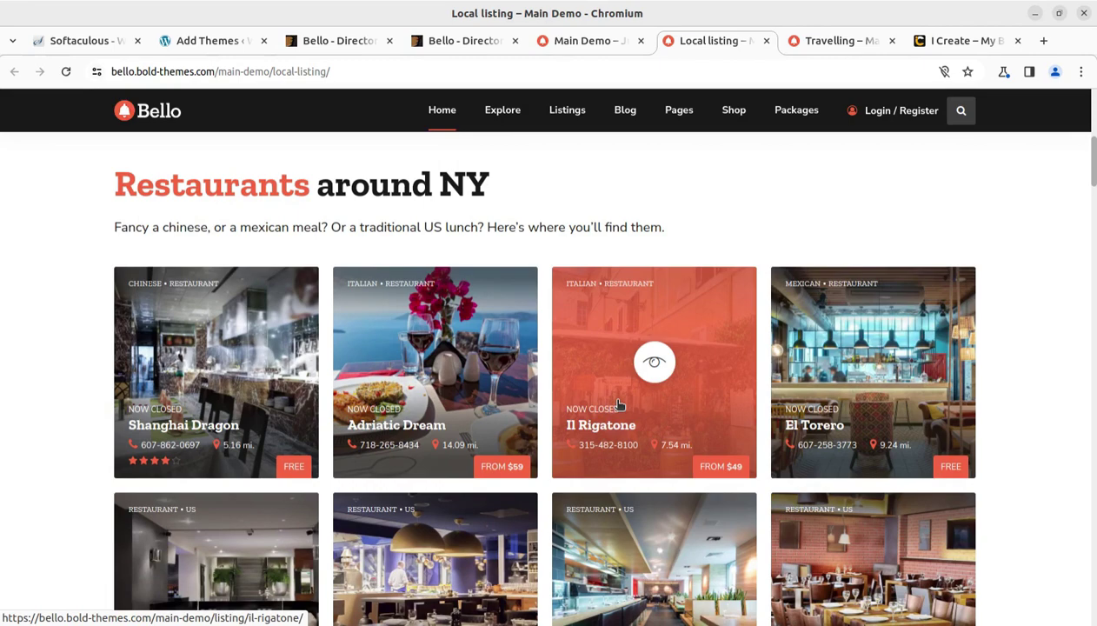
click(818, 41)
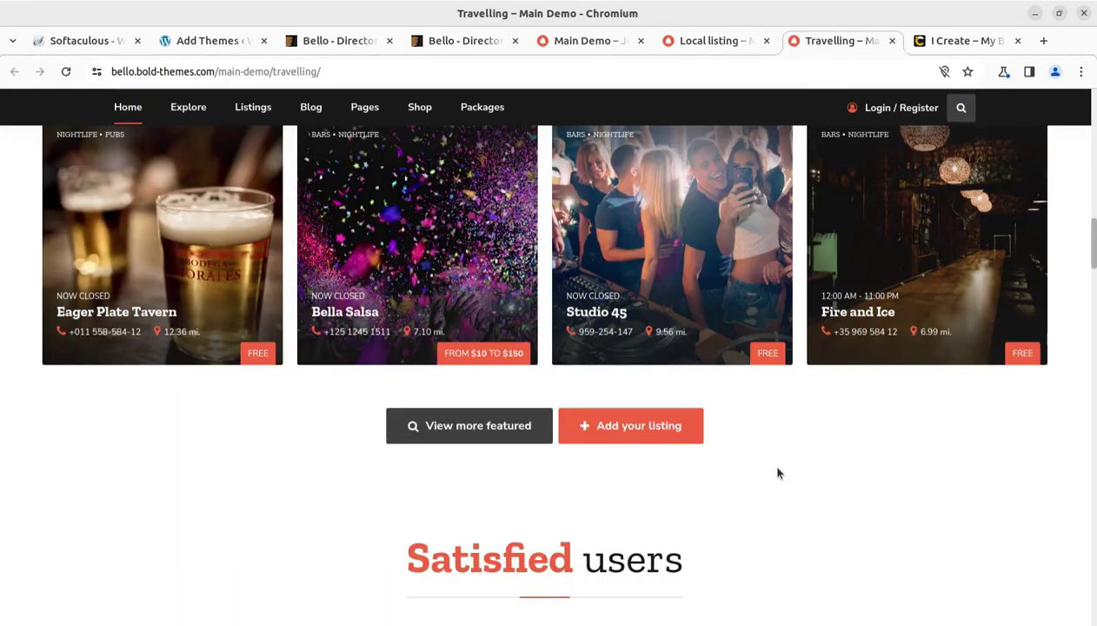
scroll(778, 473, up, 4)
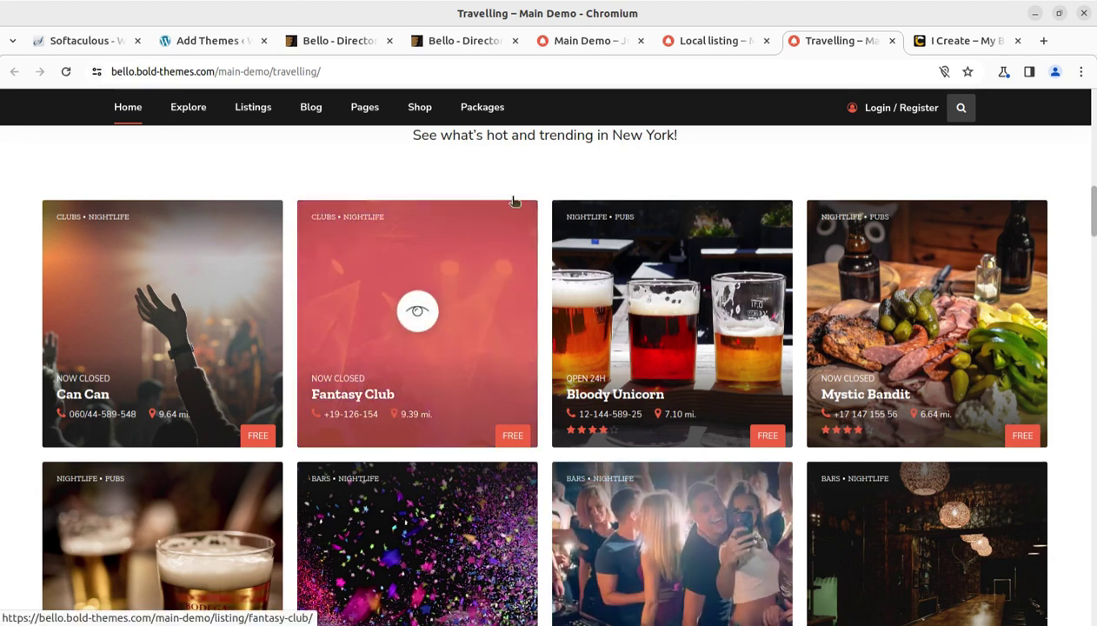
scroll(520, 229, up, 5)
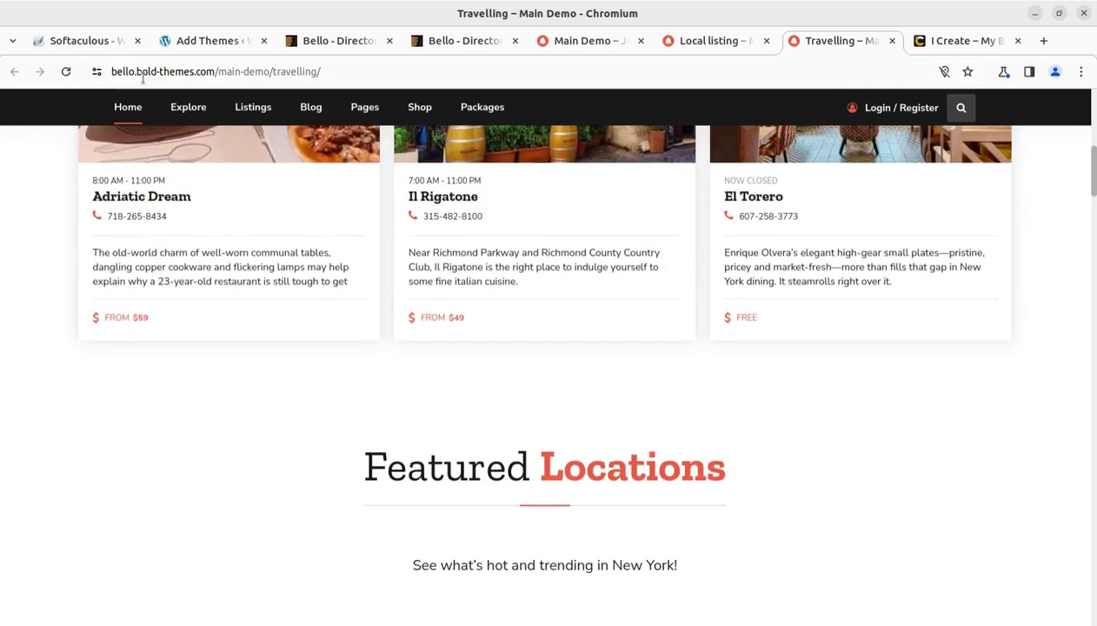
click(193, 46)
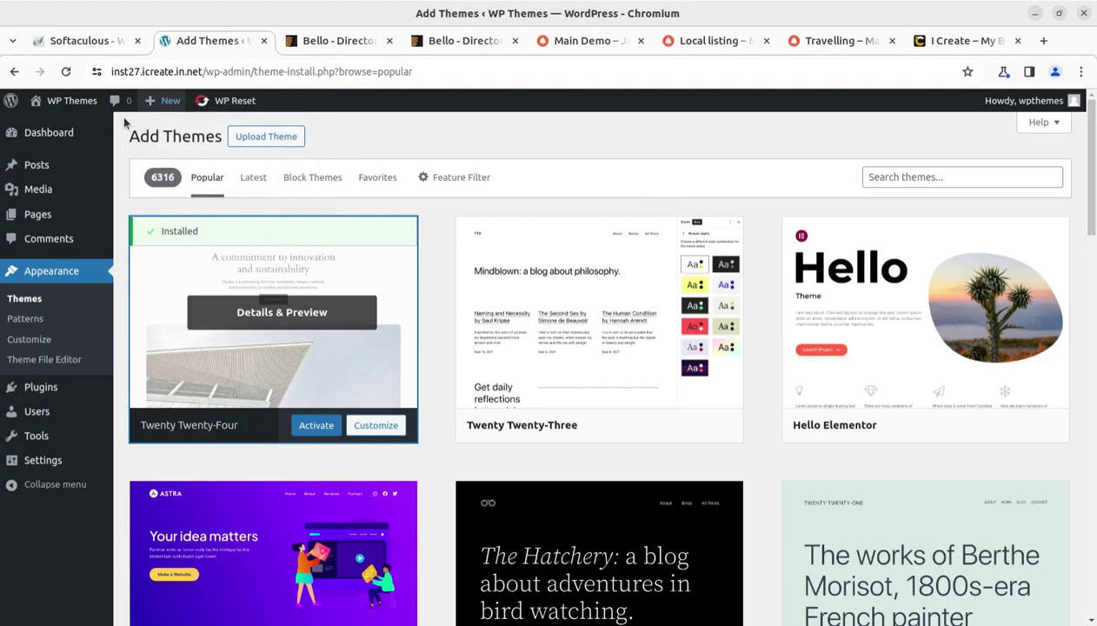
- Open the WordPress dashboard and load cPanel Tools from the Softaculous page
click(57, 135)
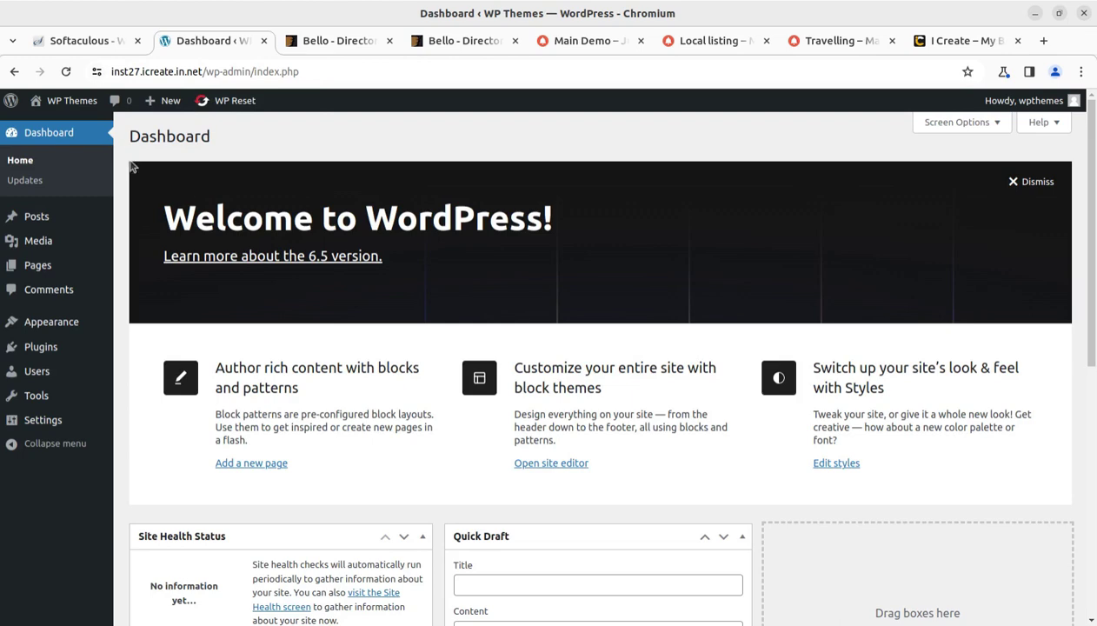
click(45, 41)
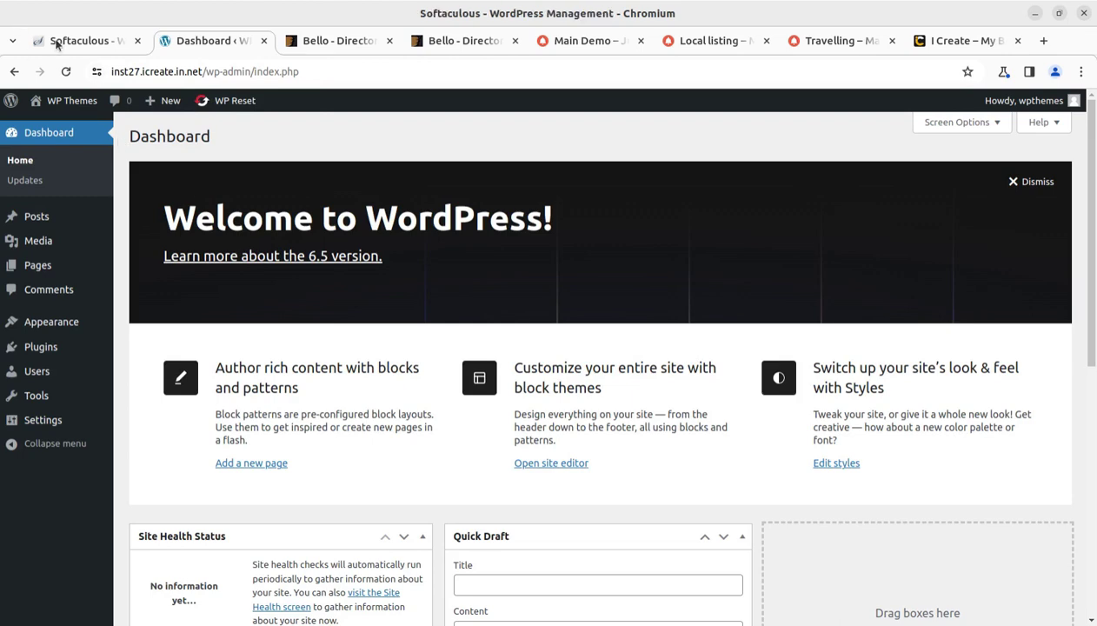
click(760, 110)
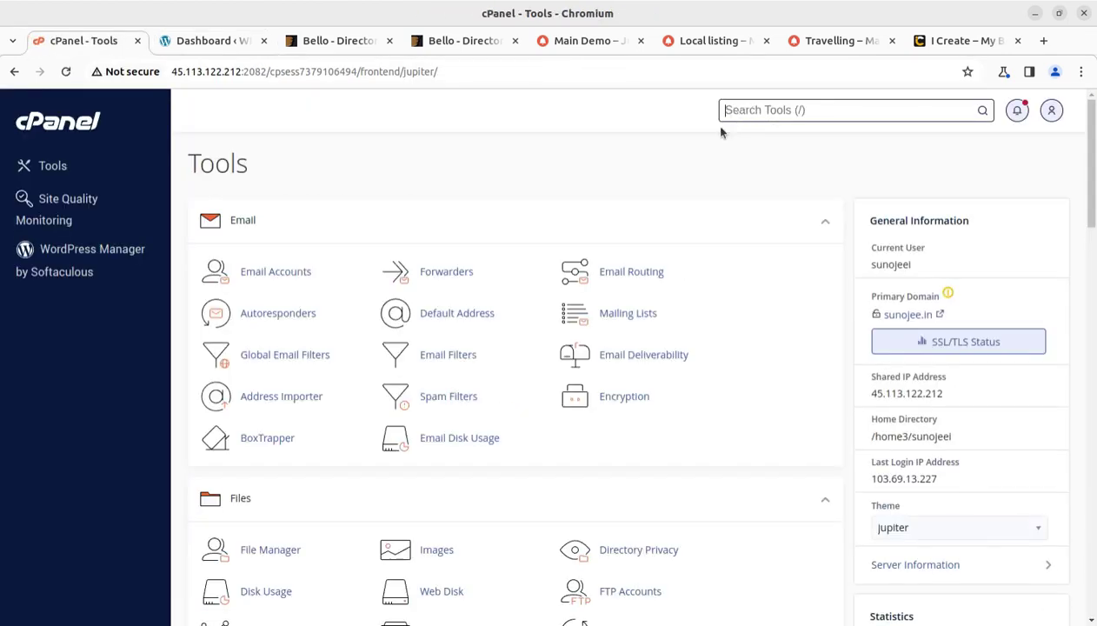
- Cycle through the dashboard, ThemeForest, i-Create and cPanel tabs, then bring up the bello_v1.7.9 folder
click(200, 41)
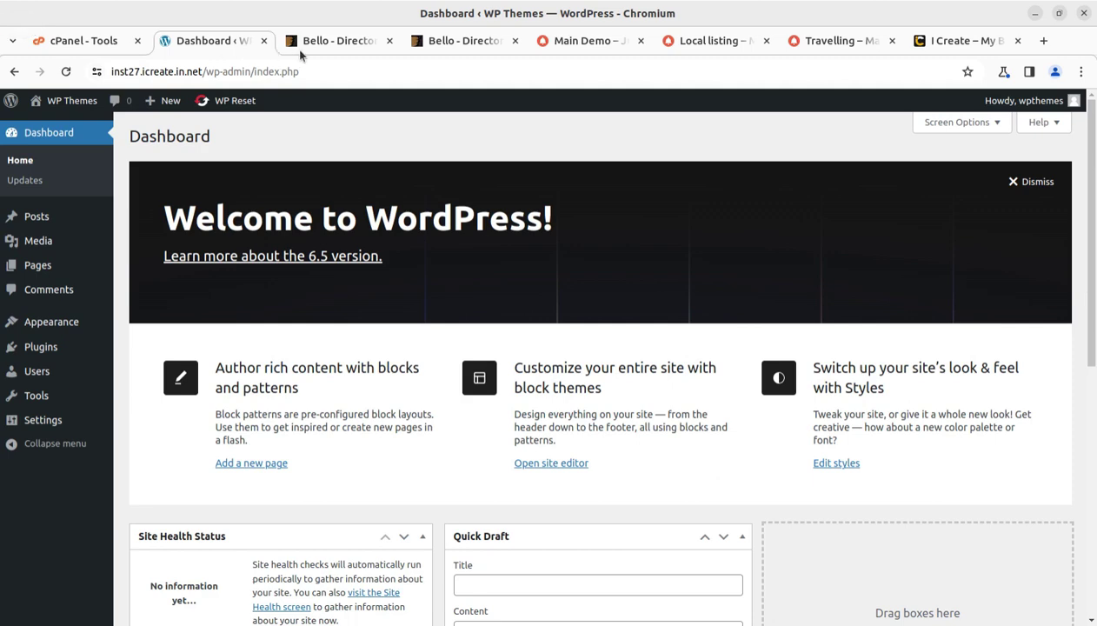
click(336, 42)
scroll(155, 299, up, 3)
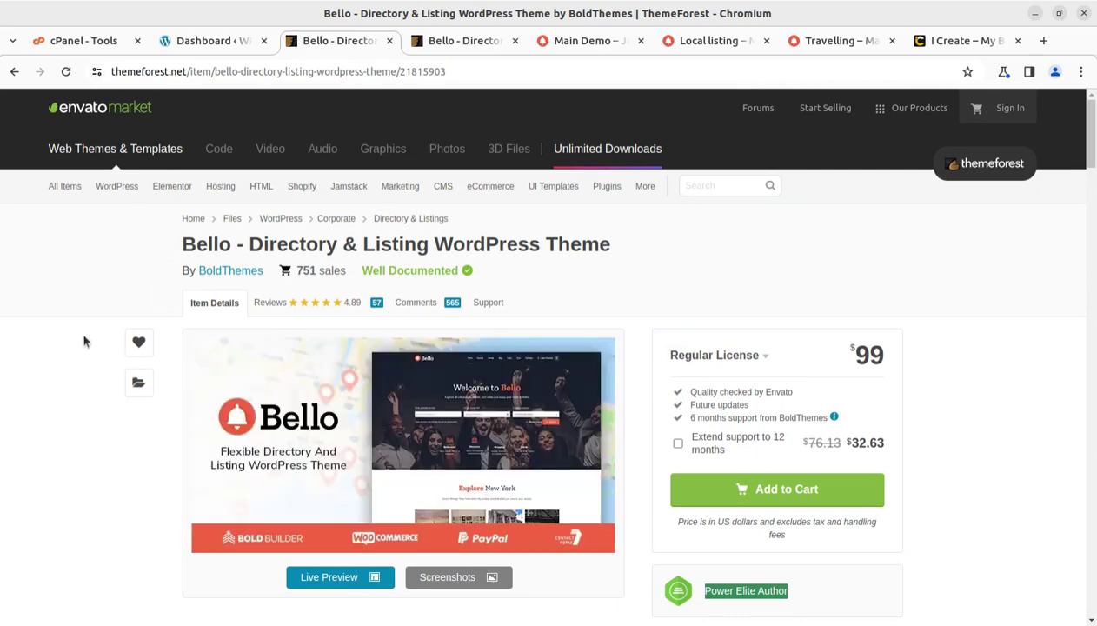
click(937, 43)
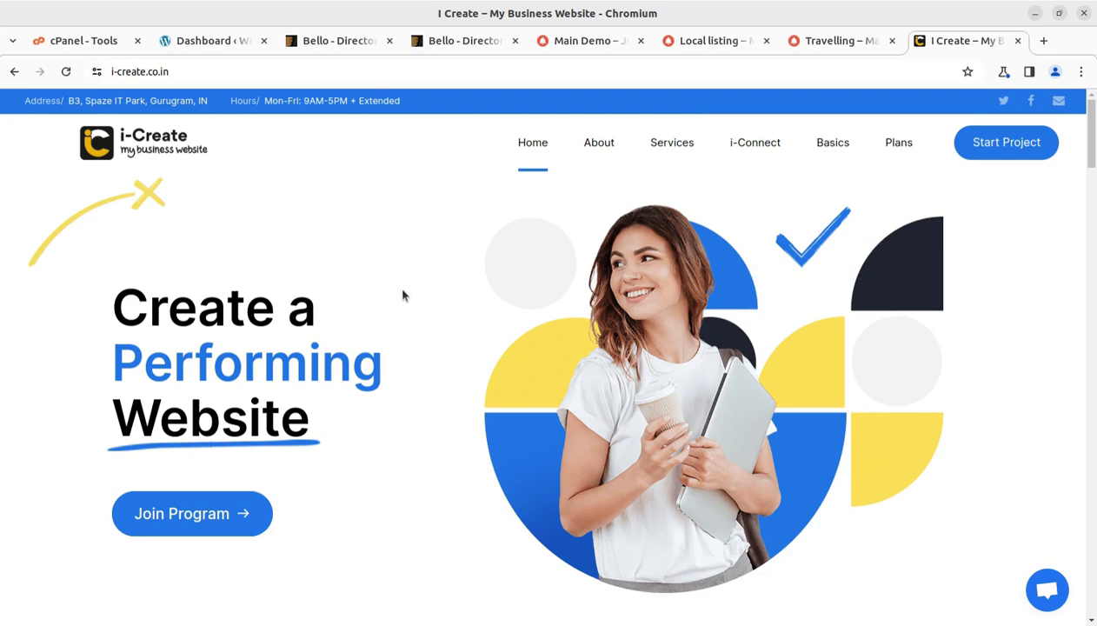
click(78, 41)
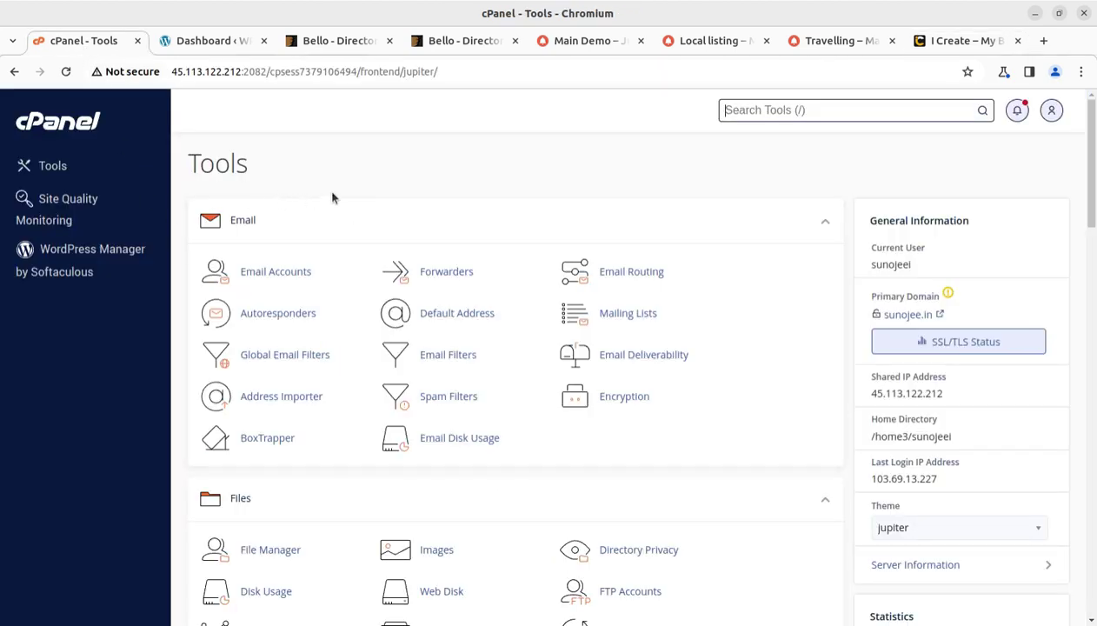
click(212, 41)
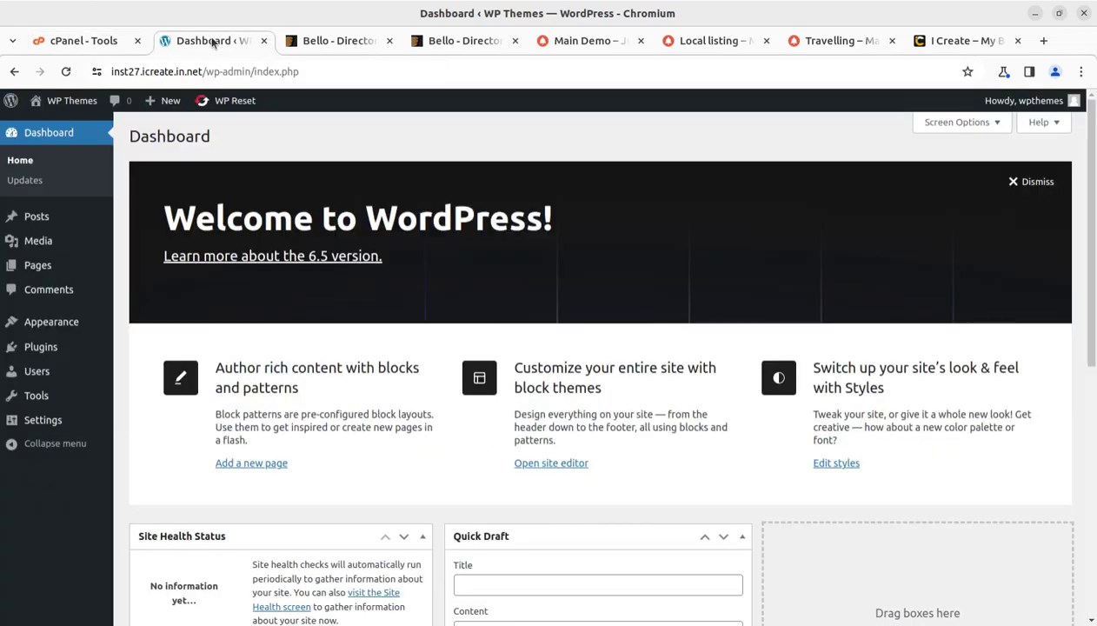
key(alt+Tab)
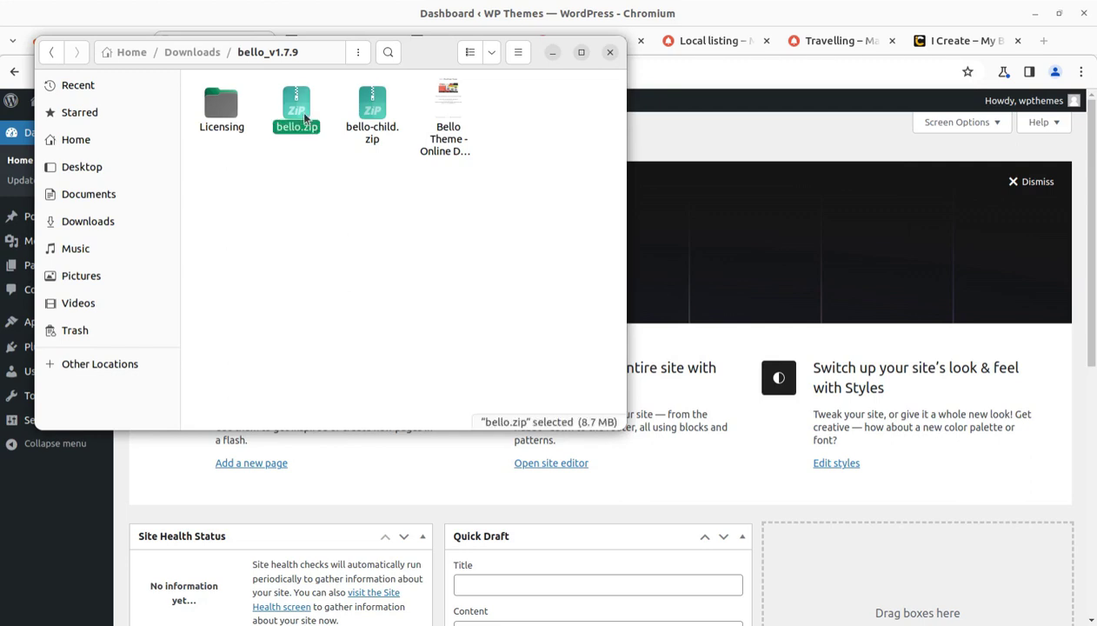
- Select bello-child.zip and bello.zip, then hide the Files window to reveal the dashboard
click(368, 137)
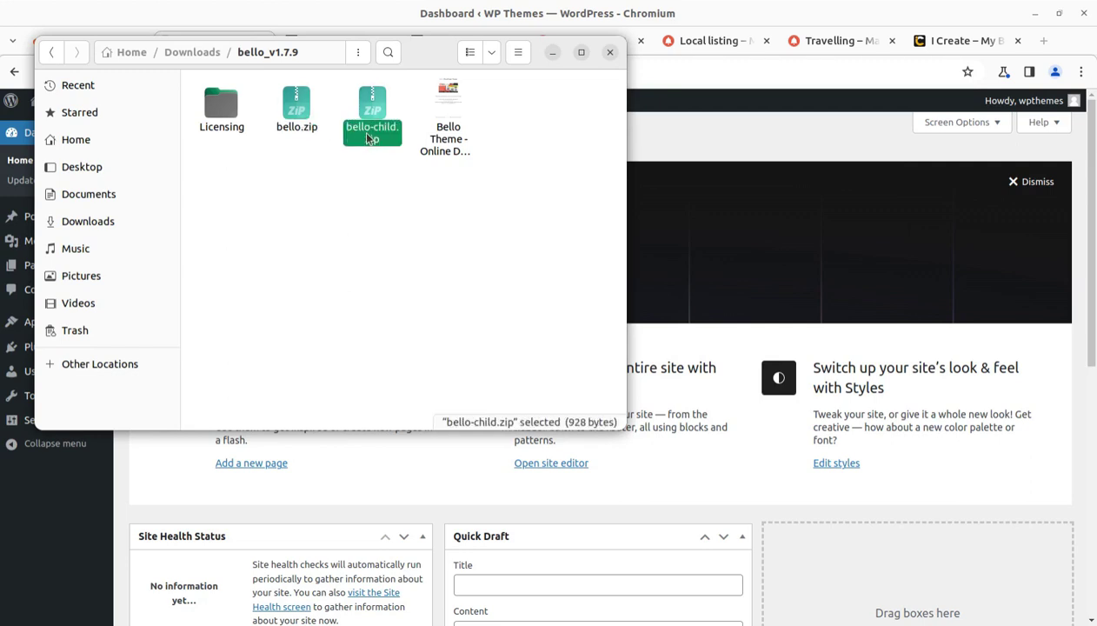
click(297, 104)
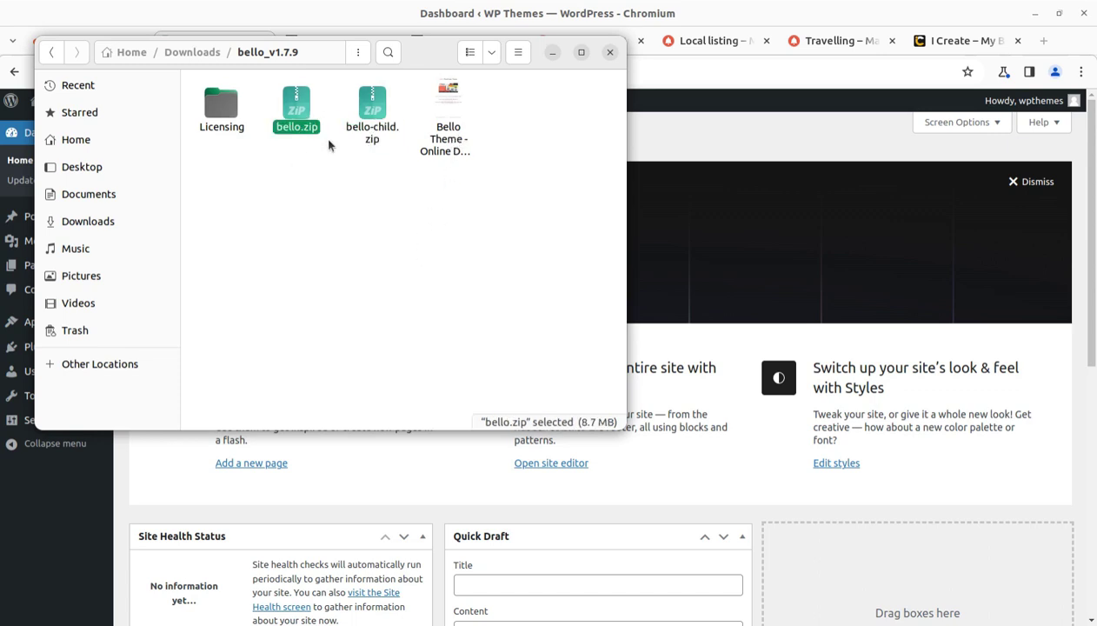
click(552, 53)
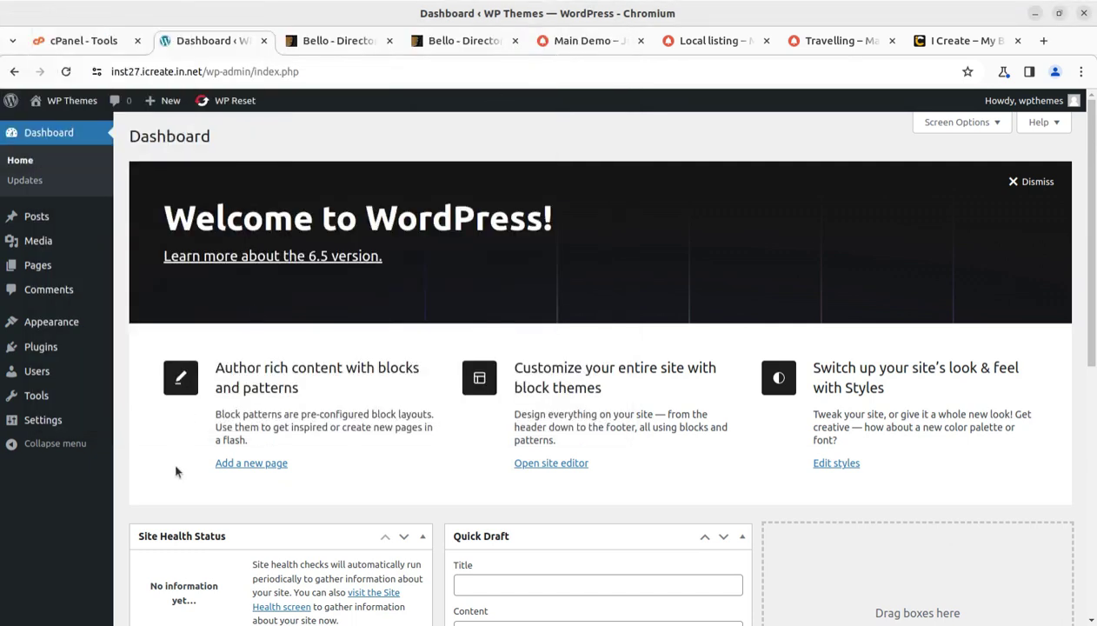
- Upload bello.zip through Add New Theme and install it, then switch to cPanel Tools
mouse_move(17, 325)
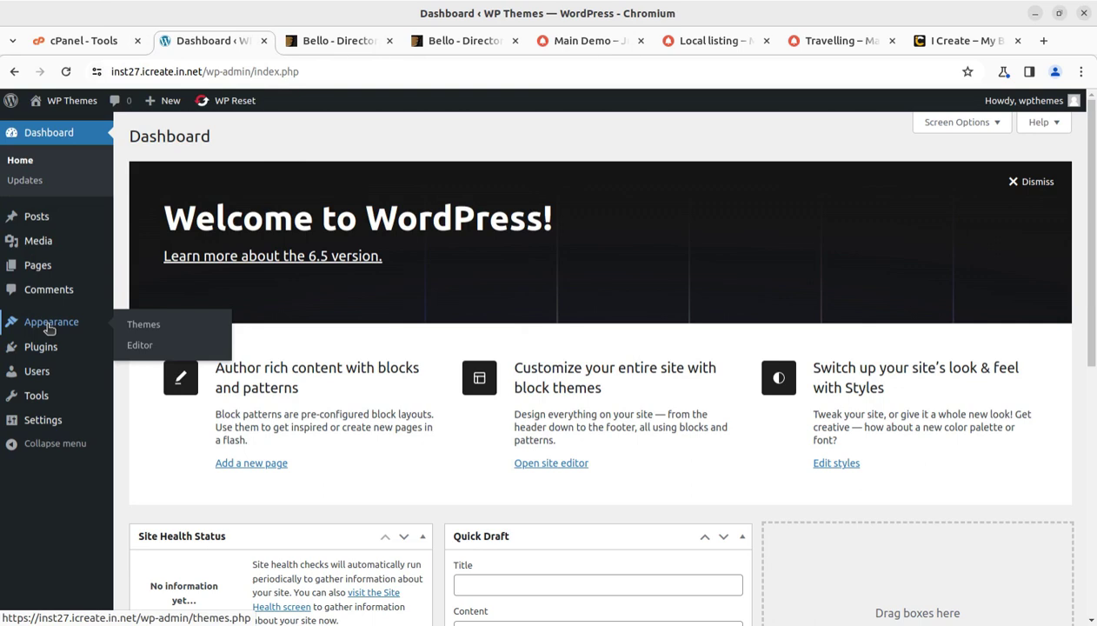
click(49, 328)
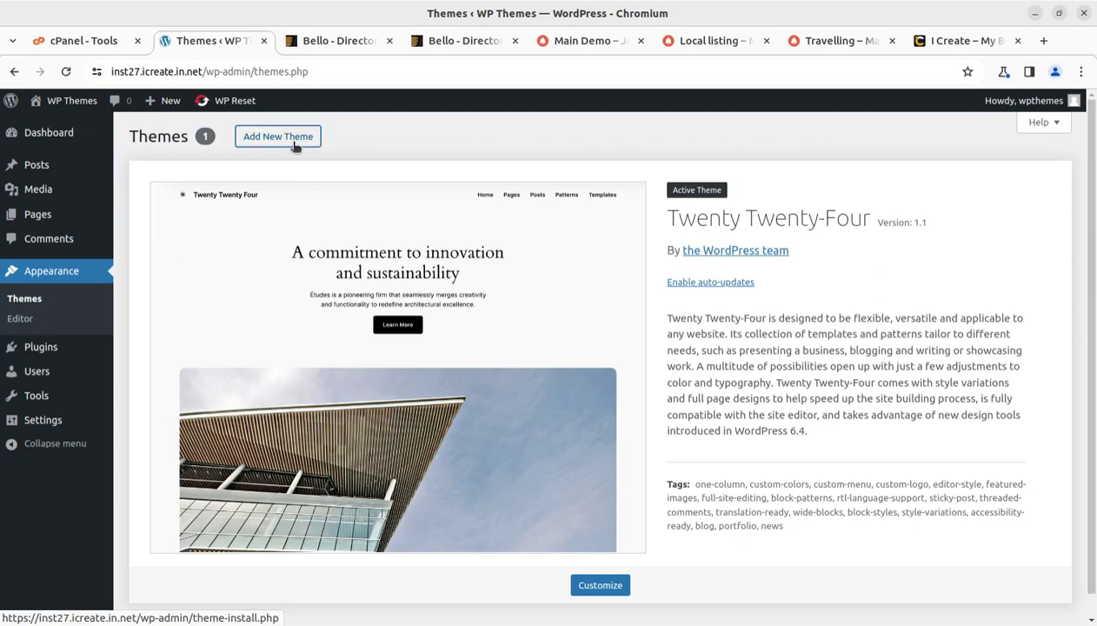
click(294, 141)
click(290, 142)
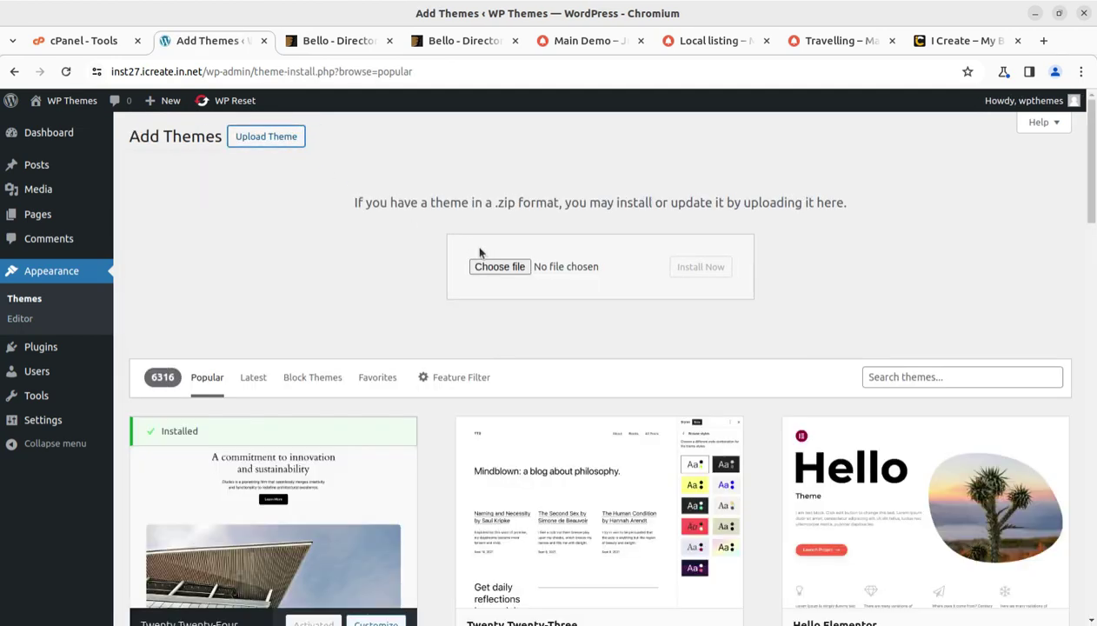
click(491, 266)
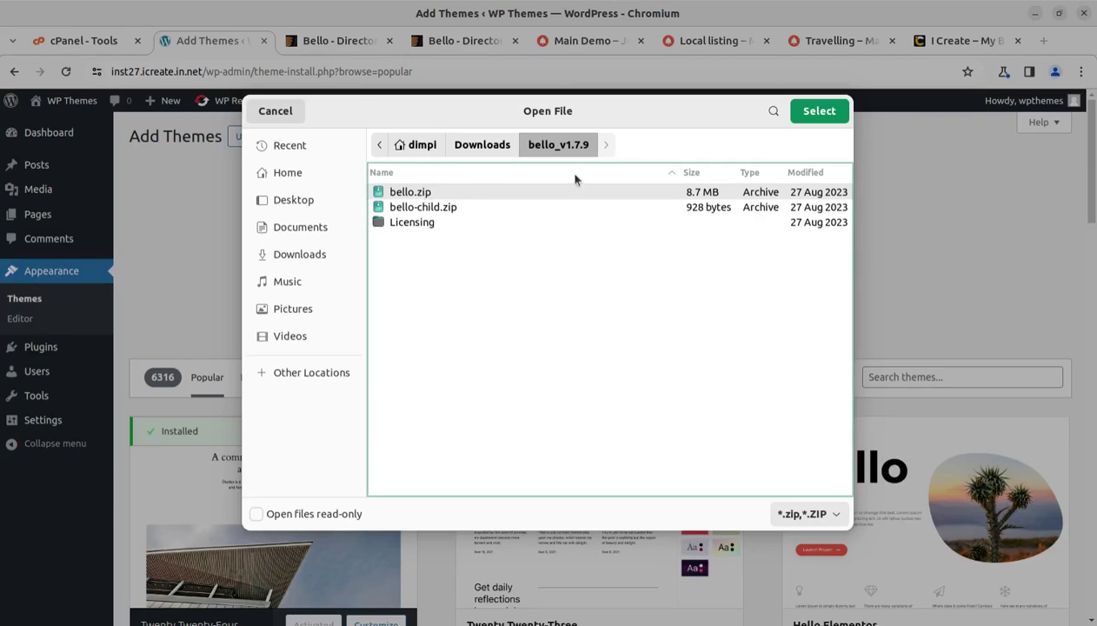
click(819, 110)
click(703, 268)
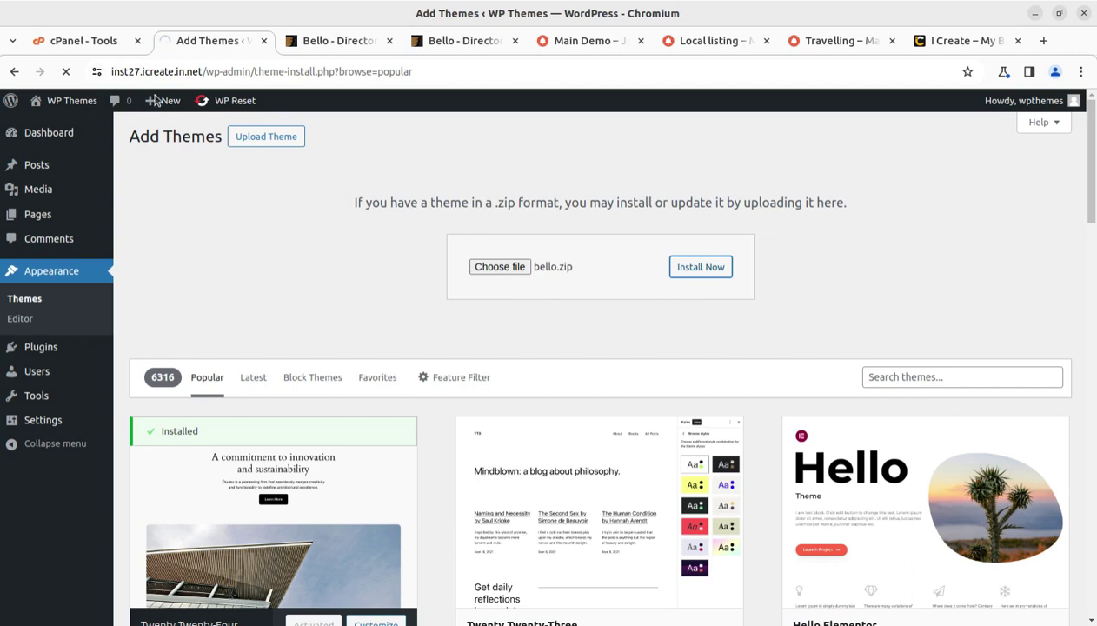
click(91, 41)
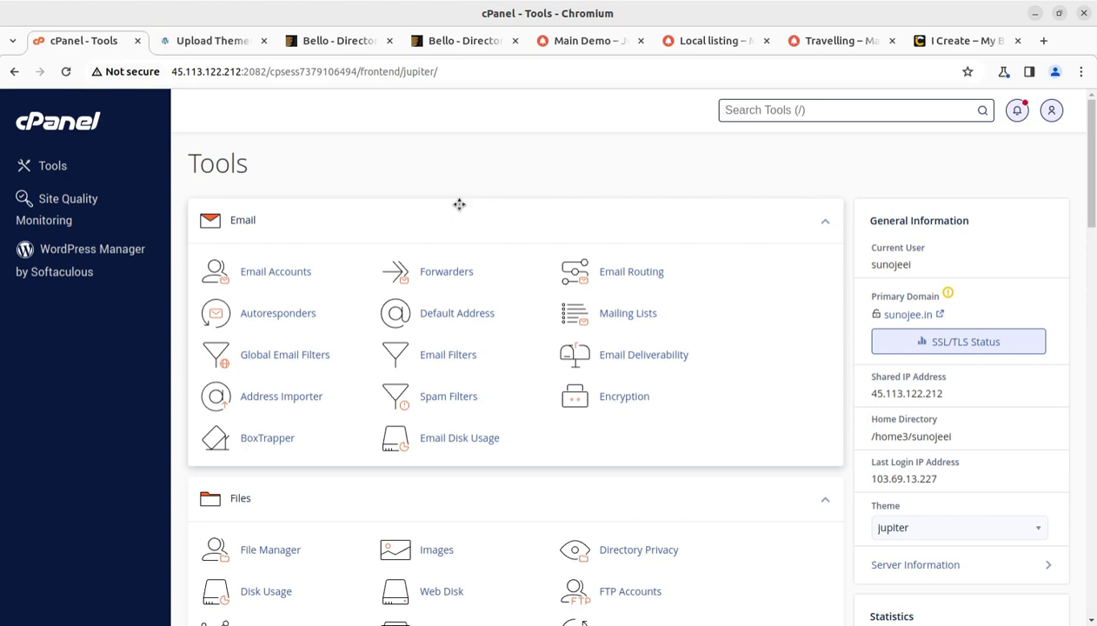
- Open the Local listing demo and scroll through its Restaurants around NY and monument listings
click(581, 44)
click(707, 44)
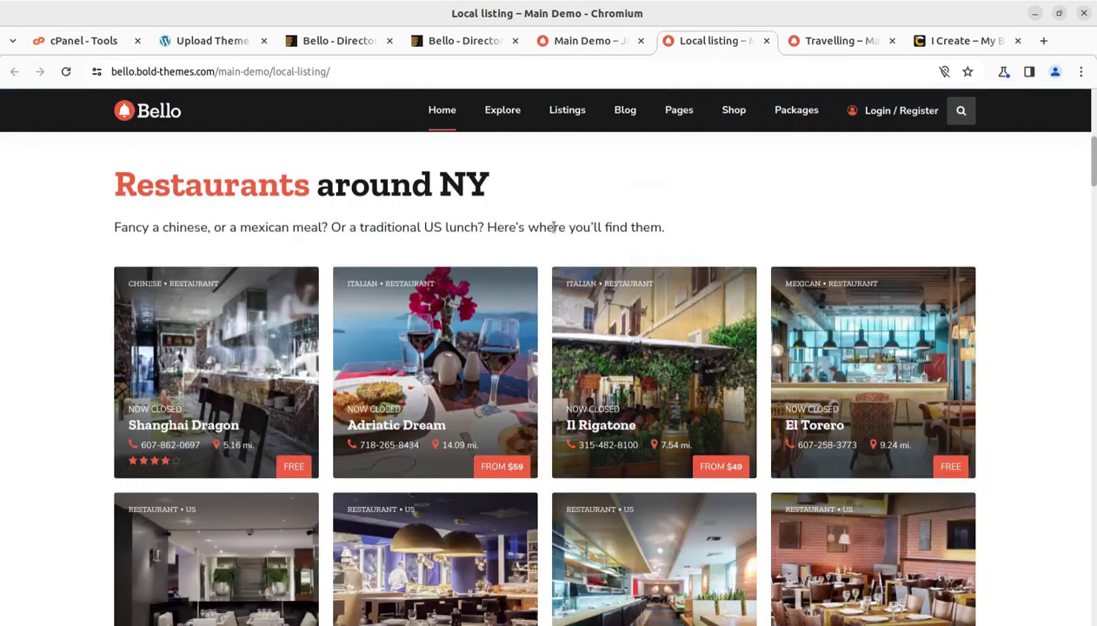
scroll(528, 315, up, 7)
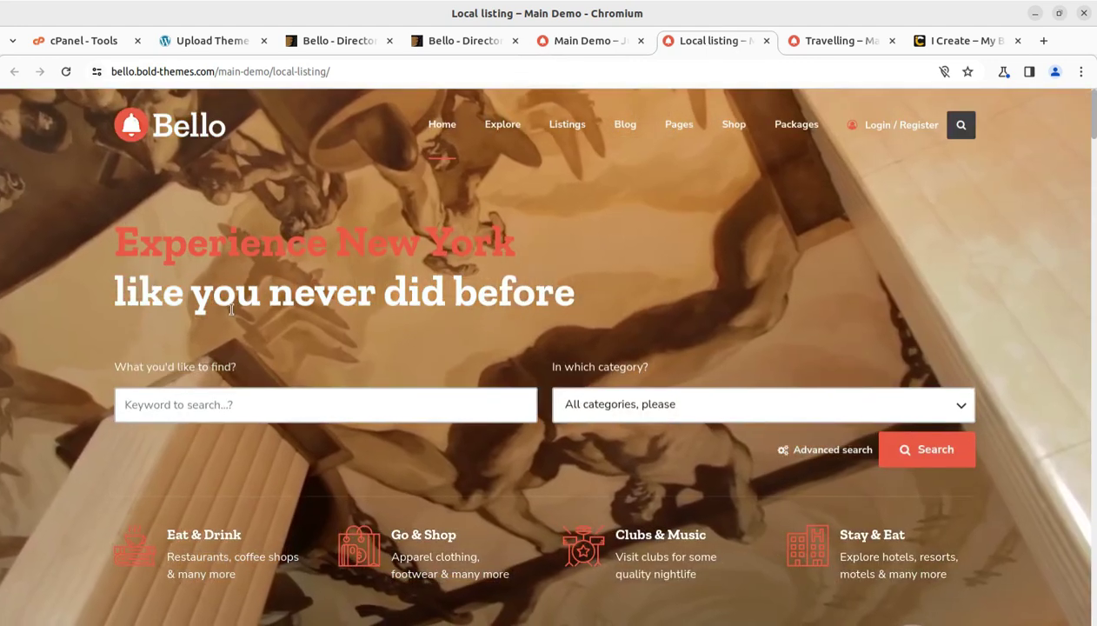
scroll(741, 439, down, 4)
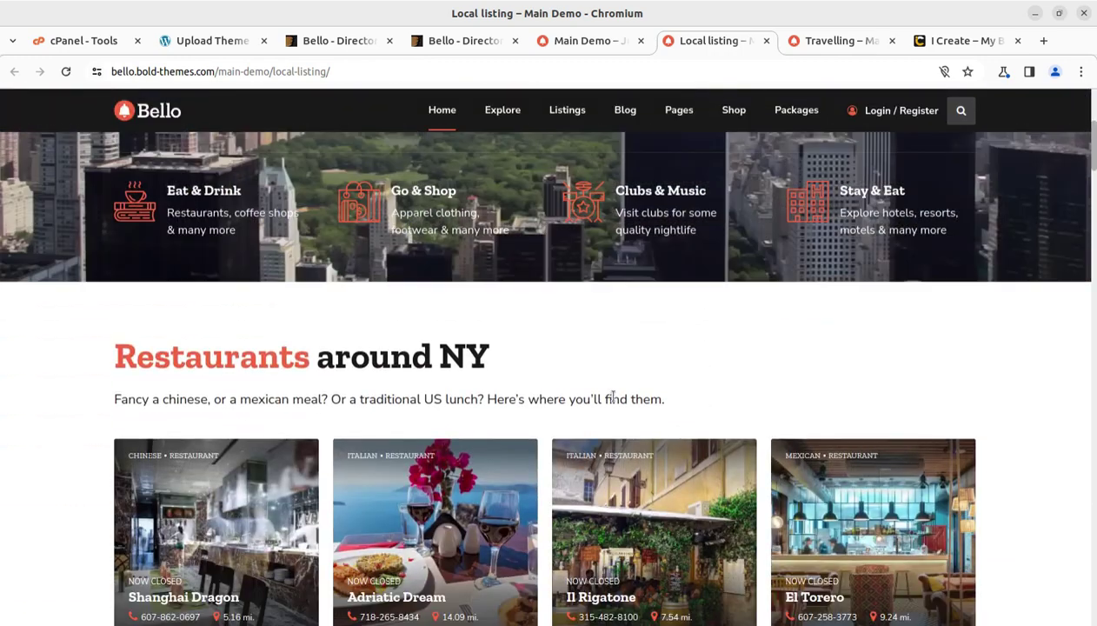
scroll(613, 396, down, 3)
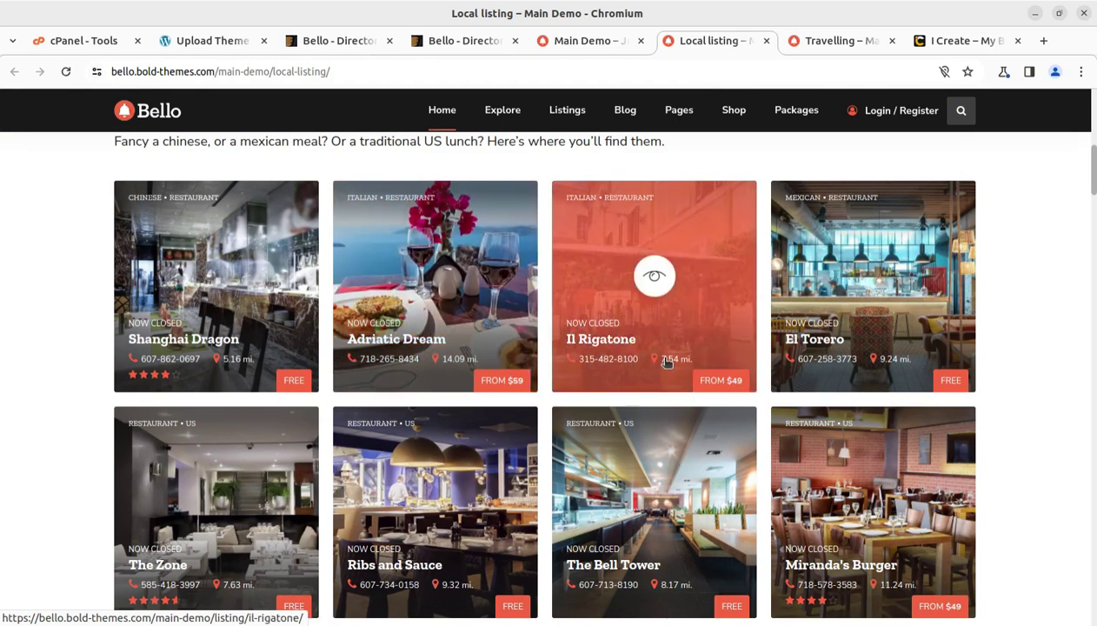
scroll(1022, 372, down, 10)
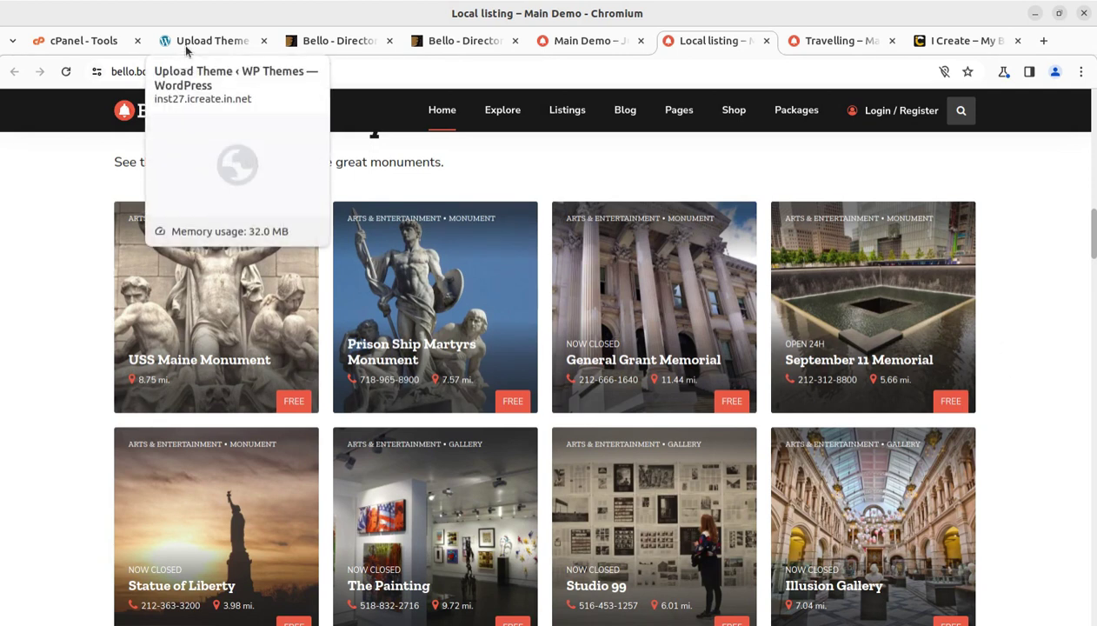
- Go to the Themes page, open the Bello theme details, and activate Bello
click(185, 42)
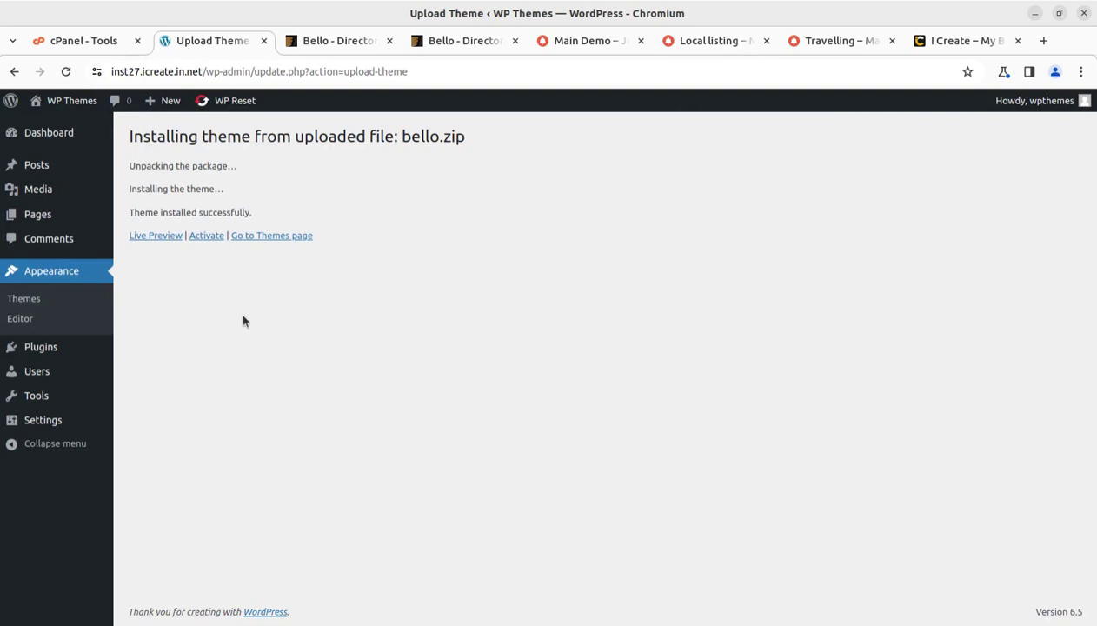
click(264, 238)
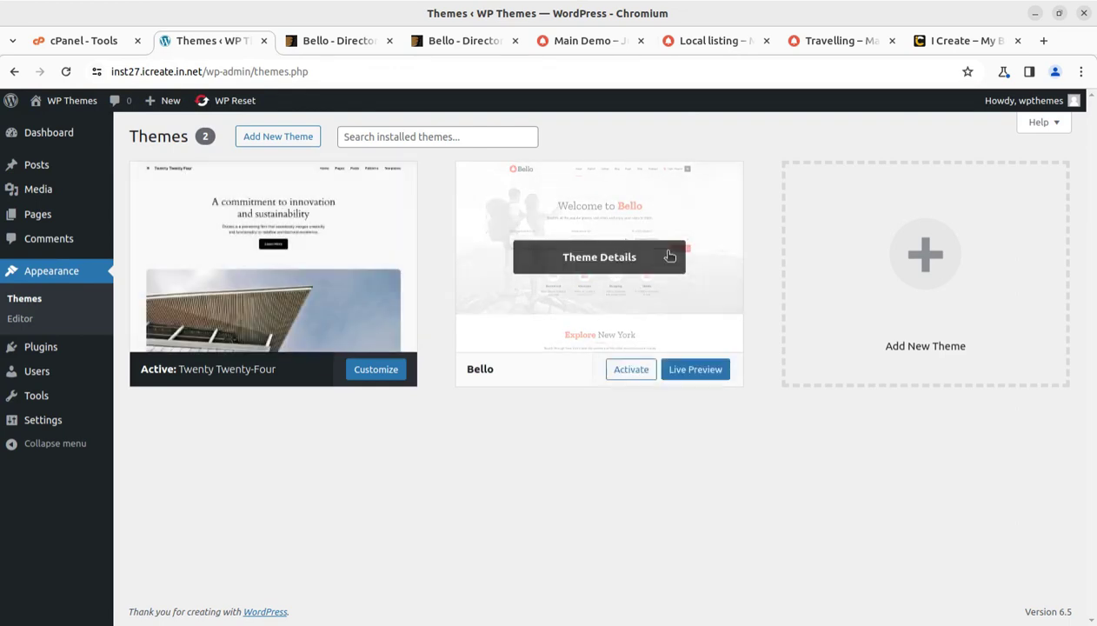
click(609, 262)
drag(672, 218, 818, 223)
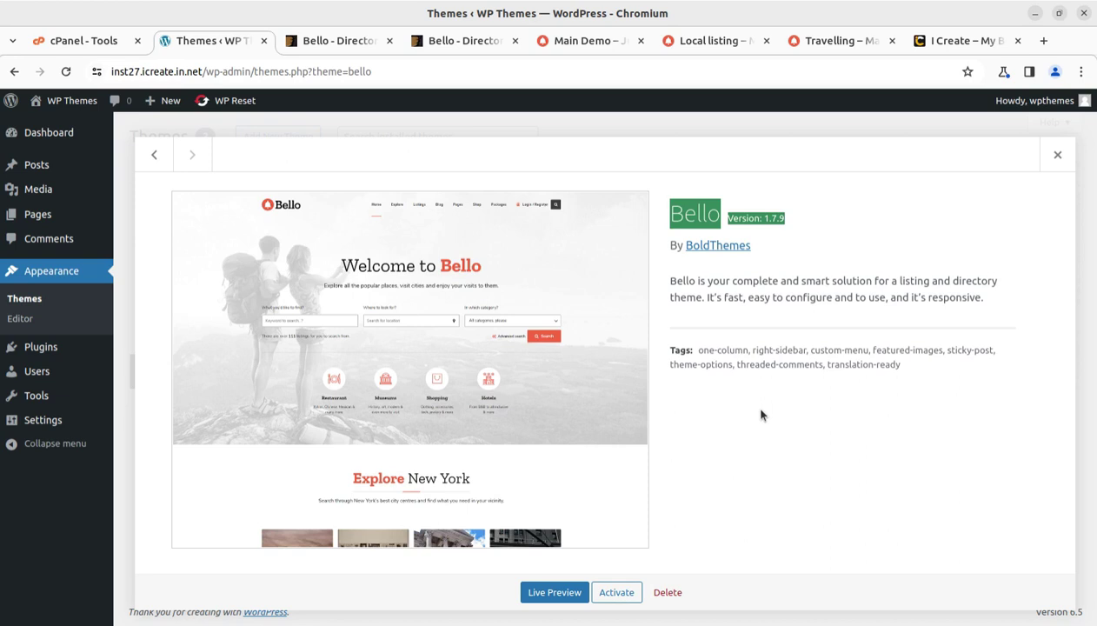
click(614, 598)
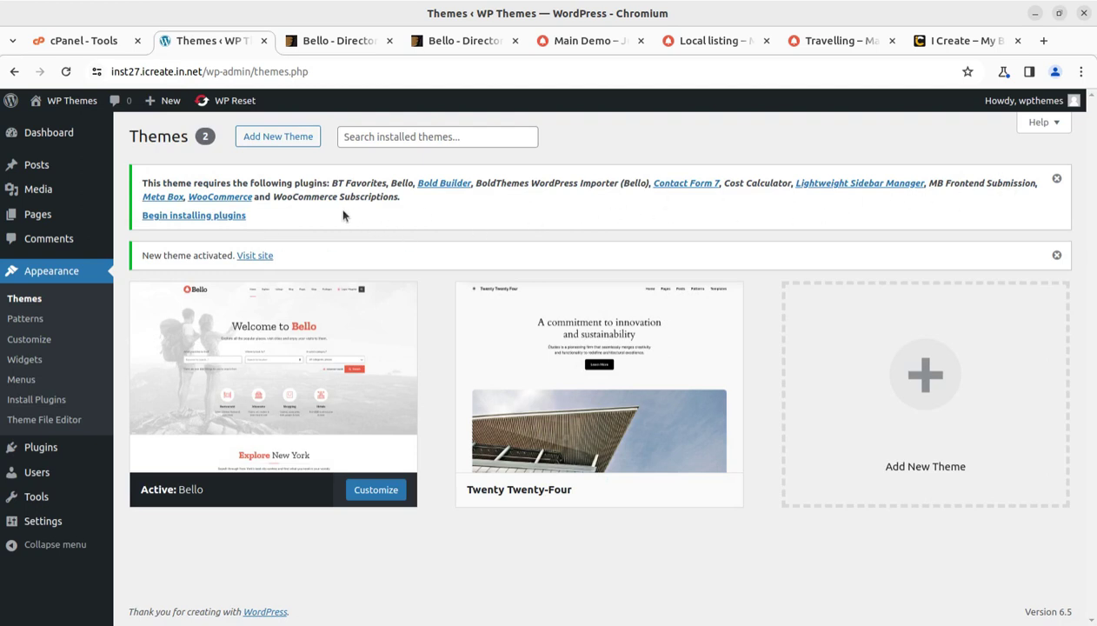
- Open the required plugins list and highlight BT Favorites, Bello and Bold Builder
click(224, 216)
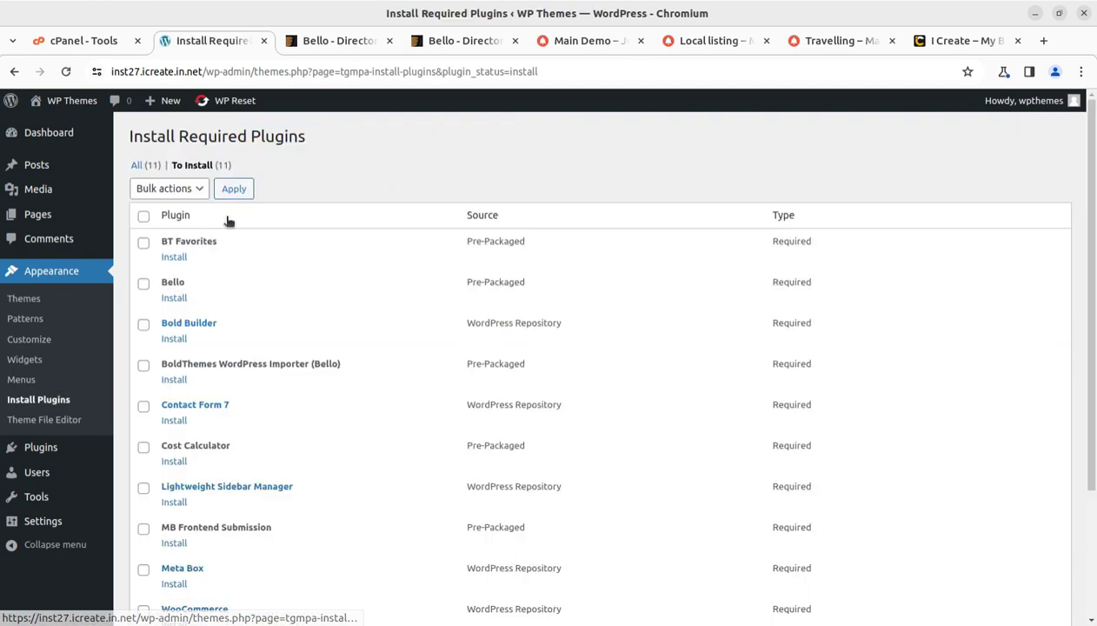
scroll(439, 445, down, 3)
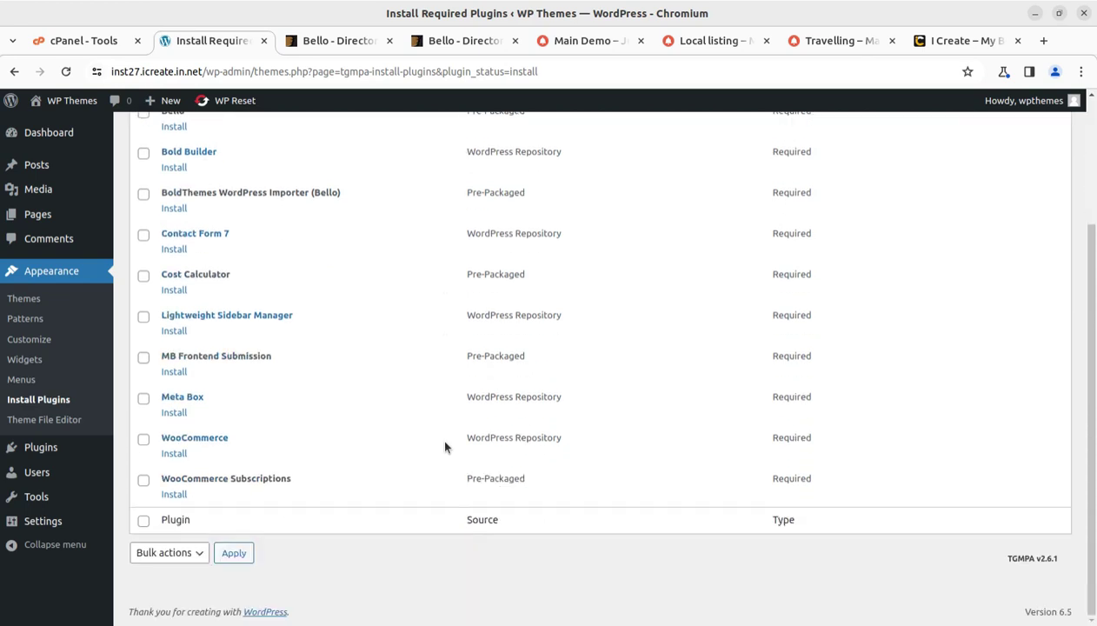
scroll(439, 445, up, 3)
drag(219, 259, 159, 244)
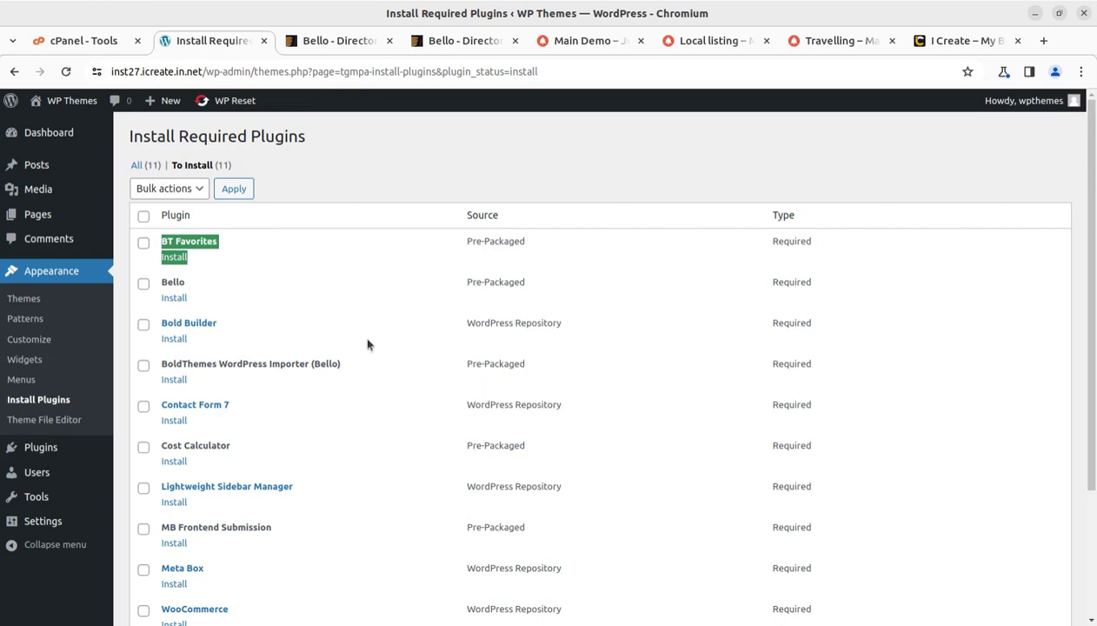
drag(217, 287, 162, 280)
drag(218, 323, 159, 323)
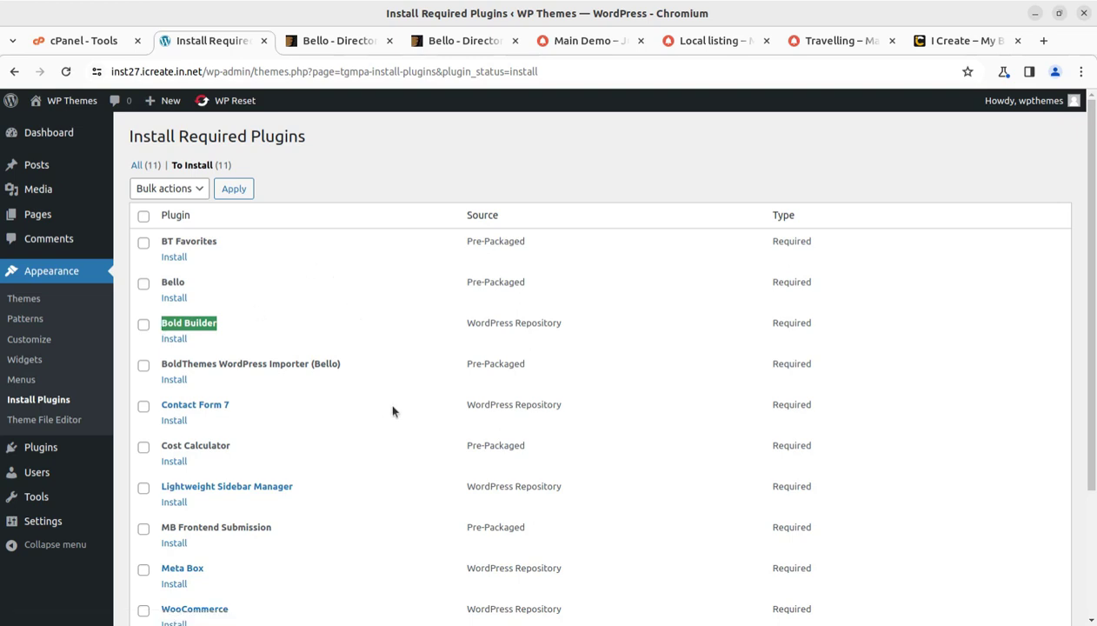
scroll(352, 378, down, 1)
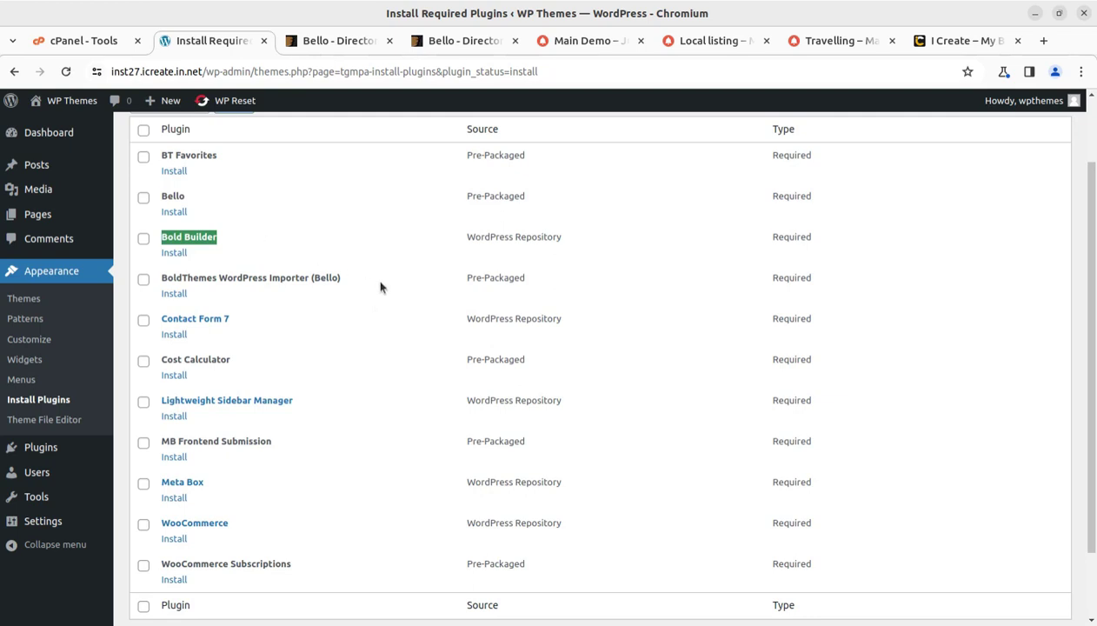
- Highlight the BoldThemes WordPress Importer, Contact Form 7, Cost Calculator and Lightweight Sidebar Manager plugins
drag(374, 280, 163, 280)
drag(230, 320, 163, 319)
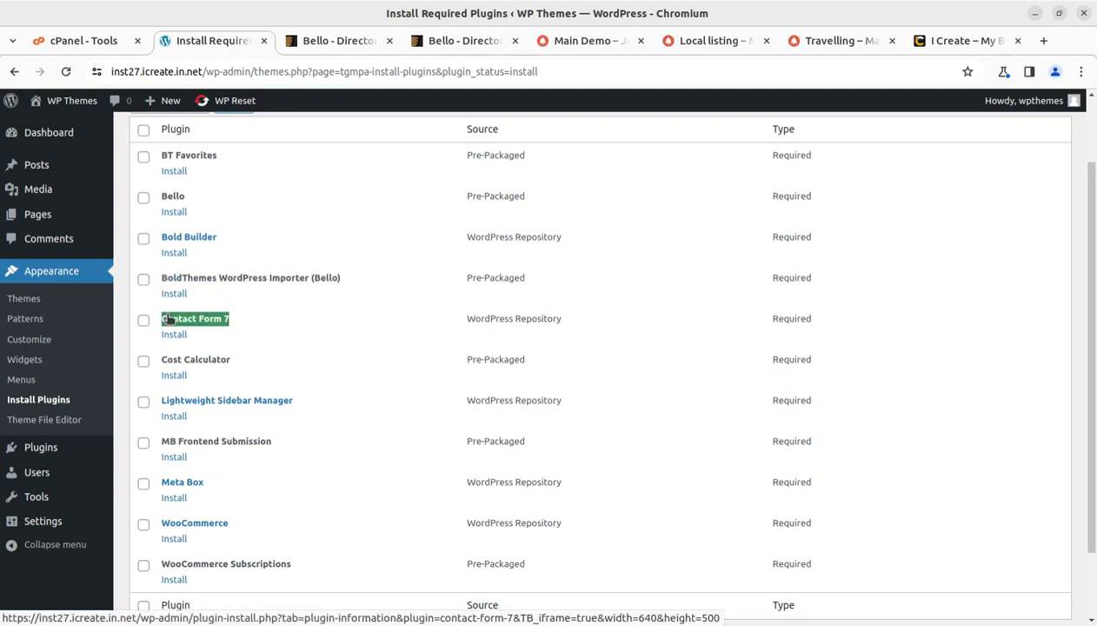
drag(233, 359, 158, 359)
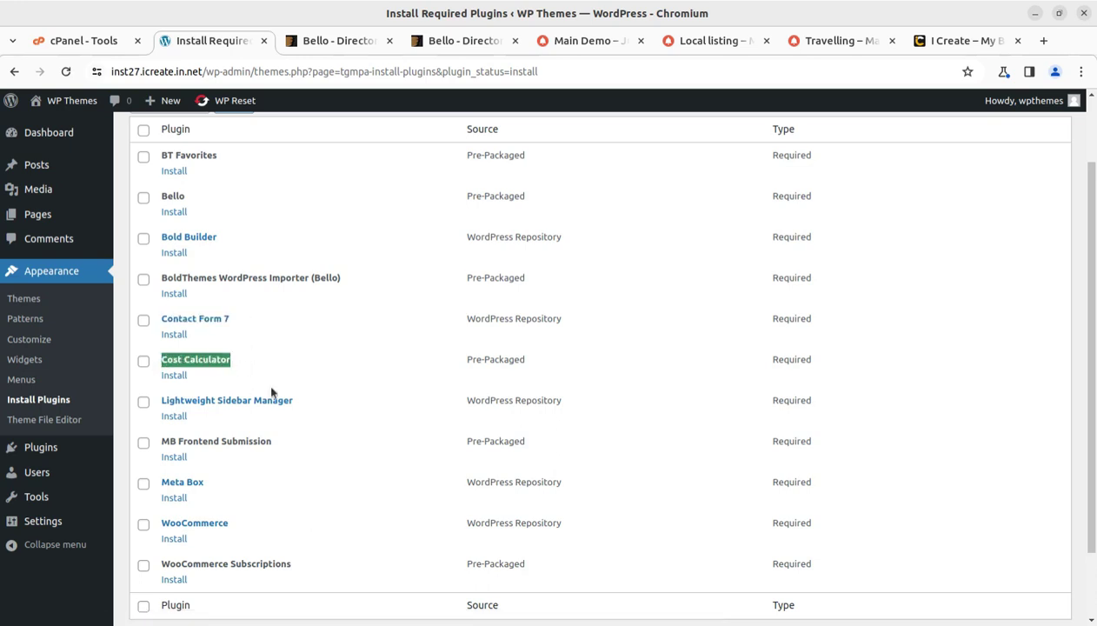
click(326, 407)
drag(197, 417, 159, 397)
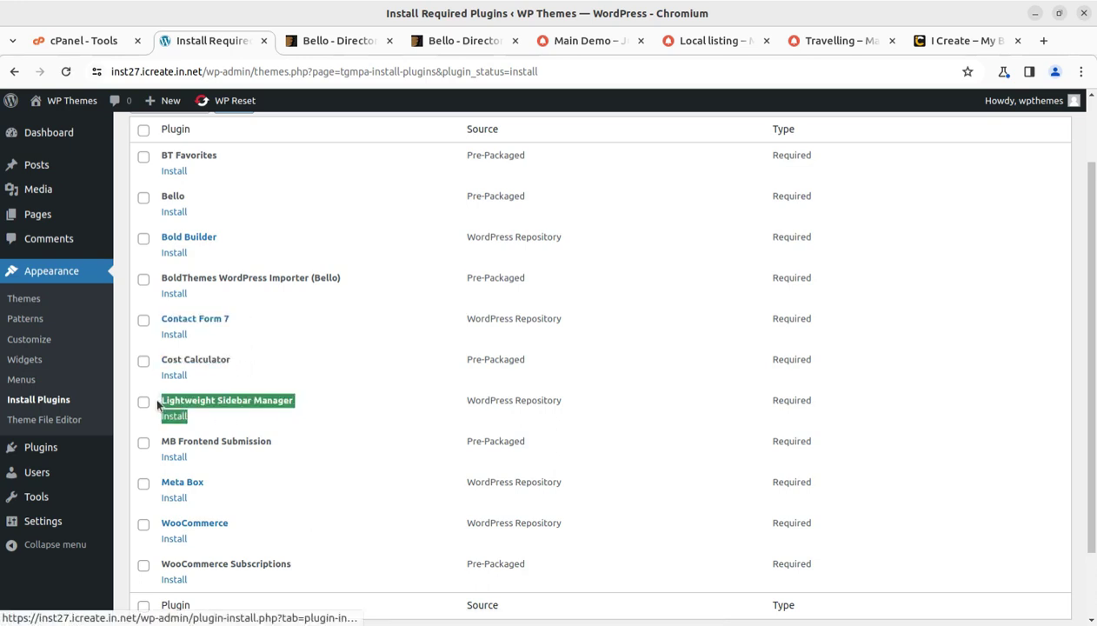
- Highlight the Meta Box, WooCommerce and WooCommerce Subscriptions plugins
scroll(293, 470, down, 2)
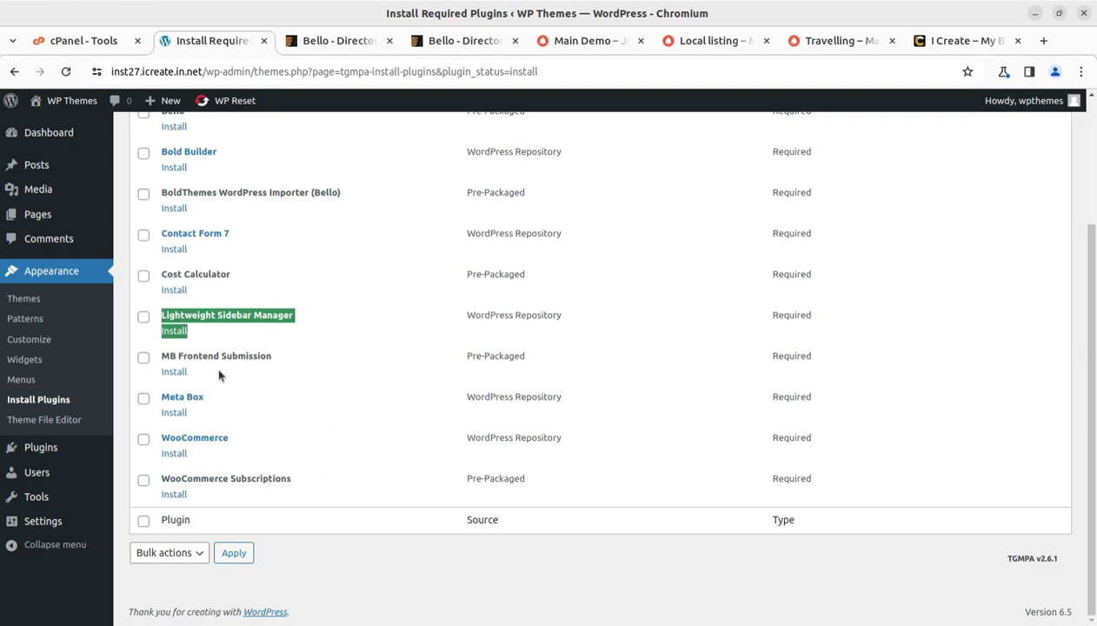
drag(292, 360, 159, 352)
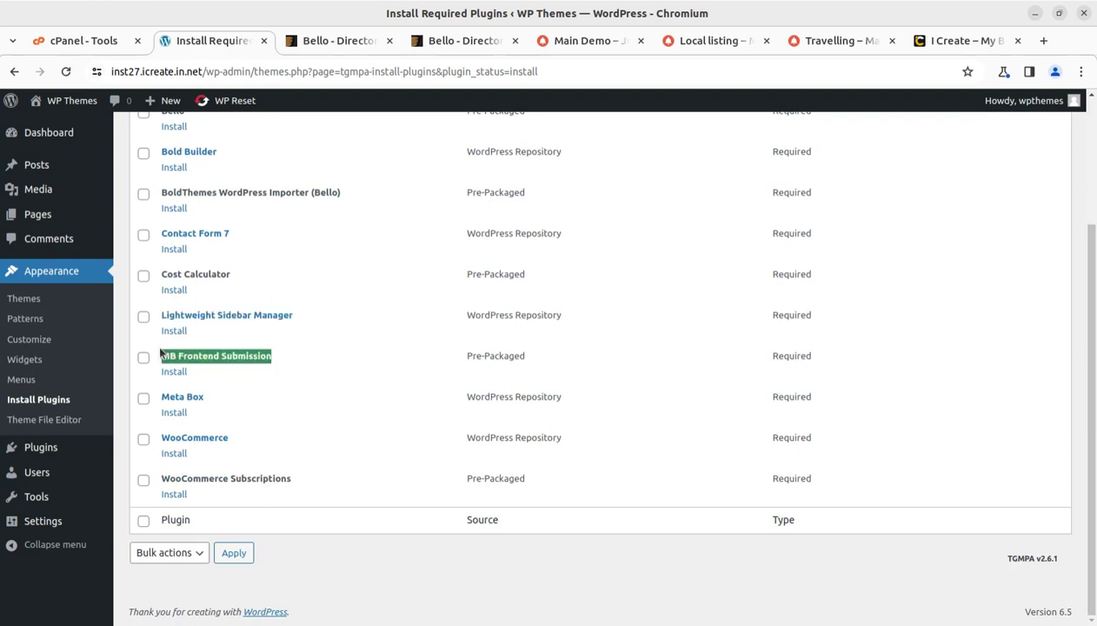
drag(213, 398, 161, 396)
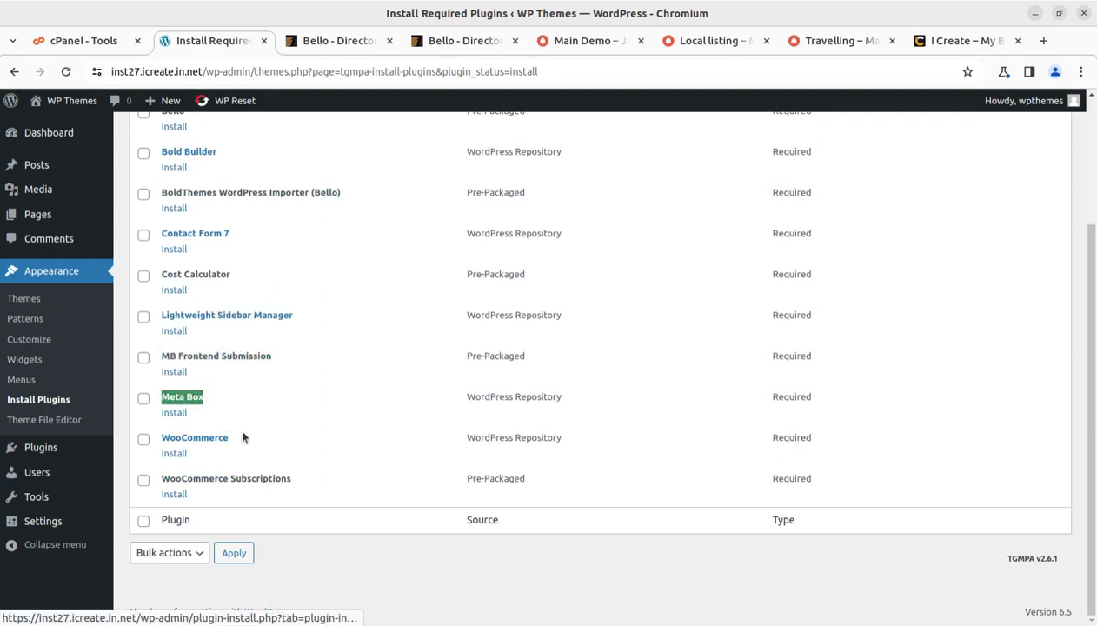
drag(233, 438, 160, 437)
drag(294, 479, 162, 478)
scroll(250, 470, up, 3)
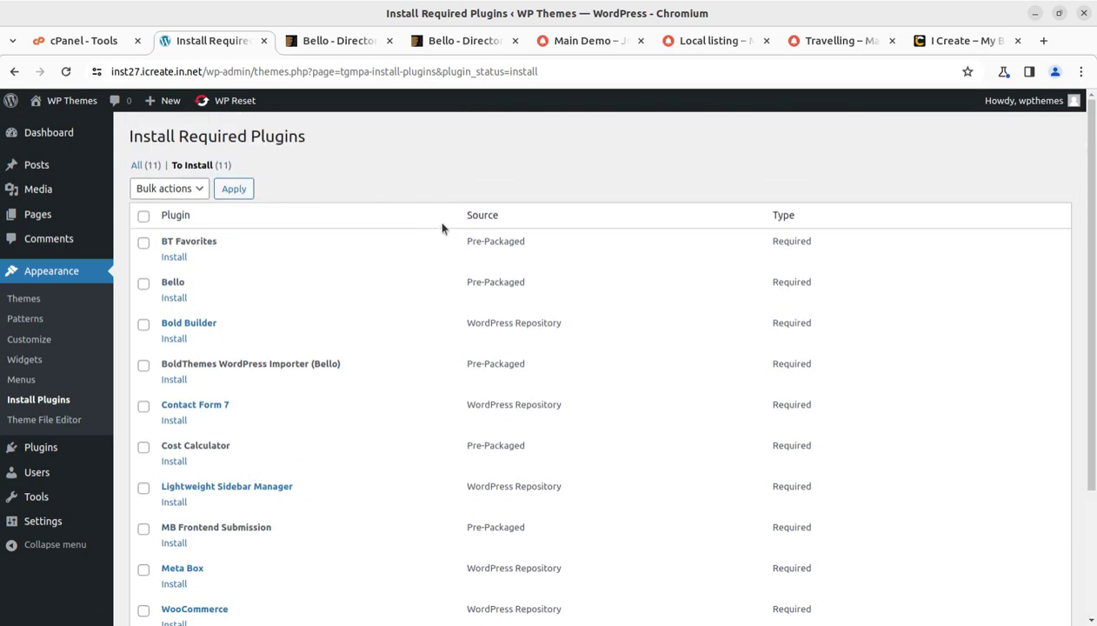
scroll(620, 383, down, 3)
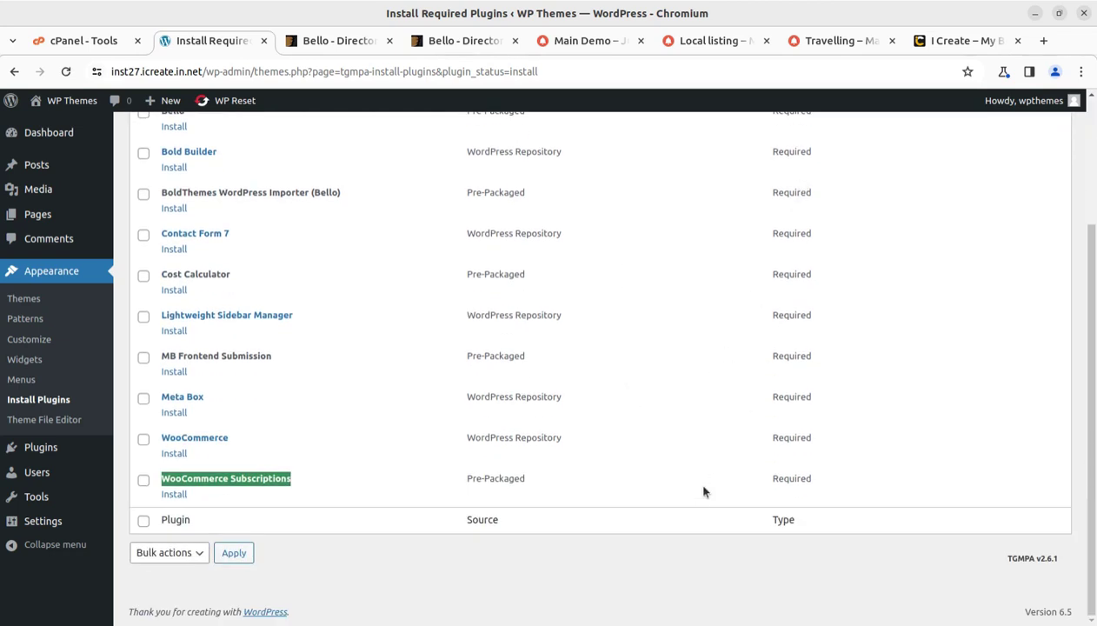
scroll(698, 499, up, 3)
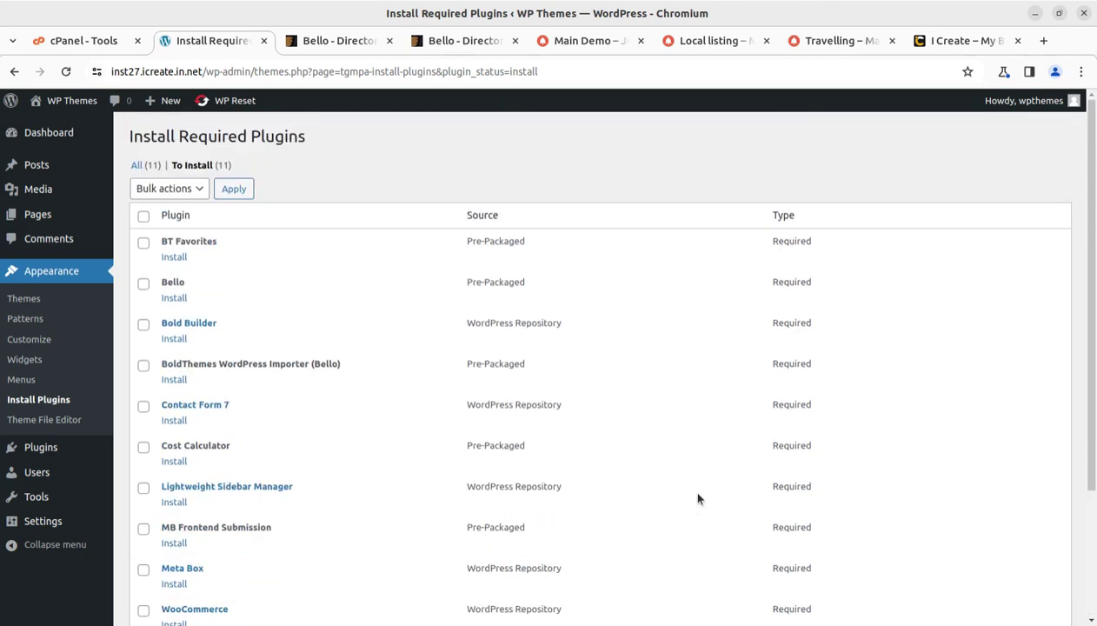
- Bulk-install all 11 selected required plugins and review the installation log
click(143, 216)
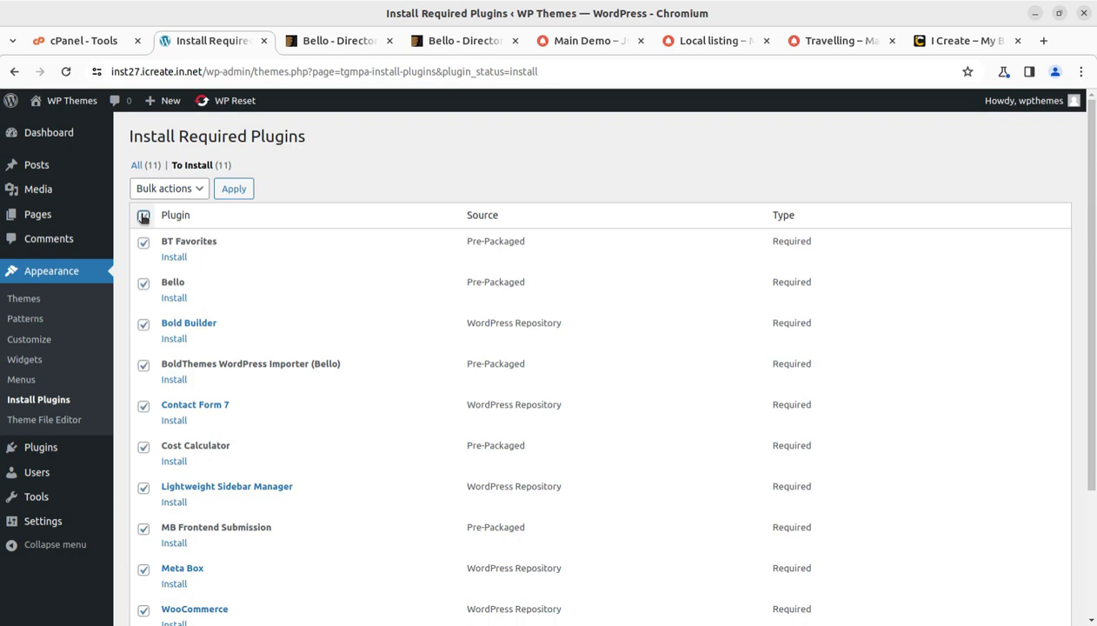
click(183, 188)
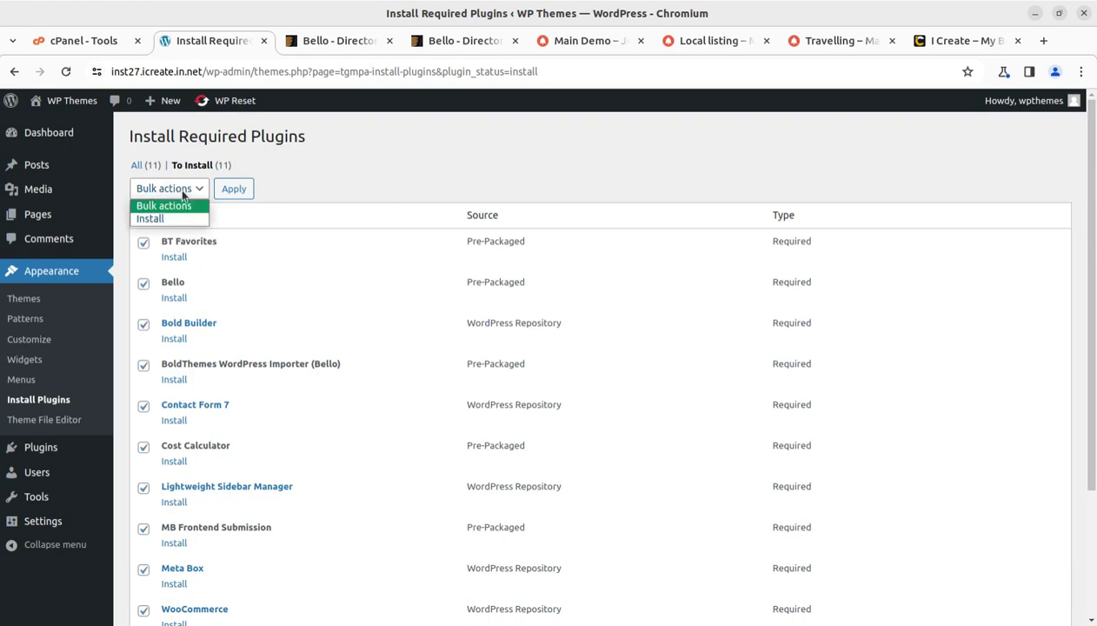
click(148, 220)
click(235, 190)
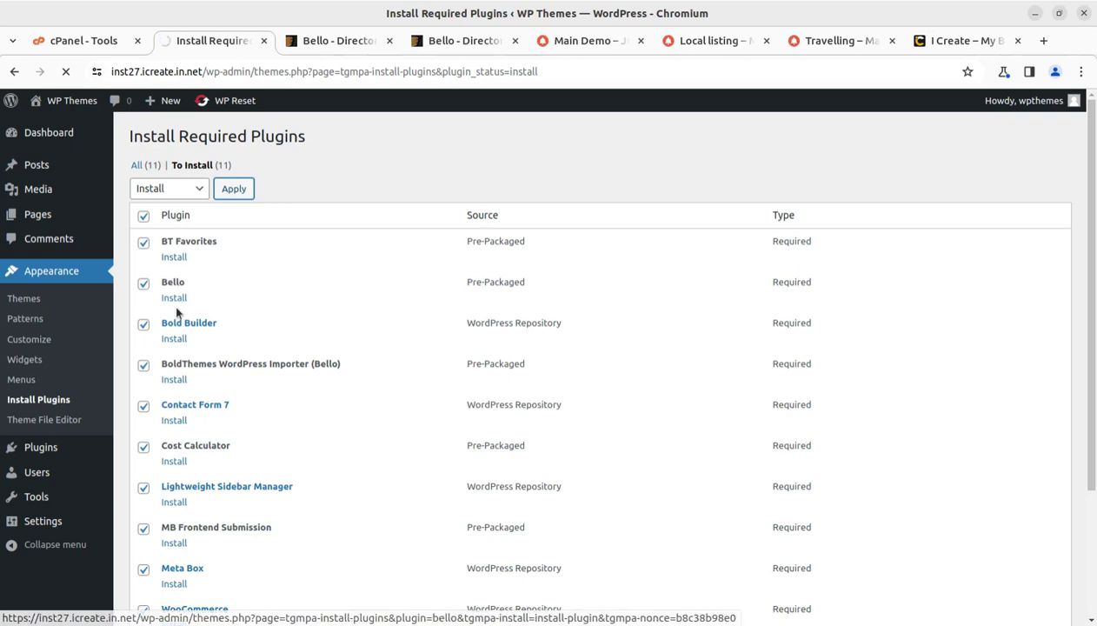
scroll(172, 496, down, 2)
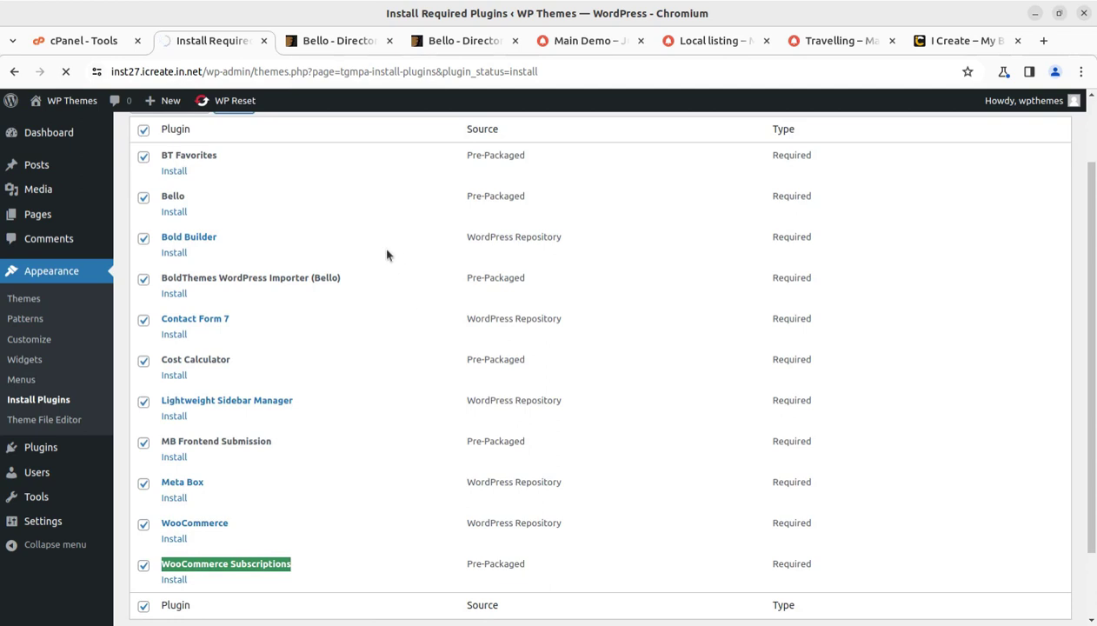
scroll(347, 239, up, 2)
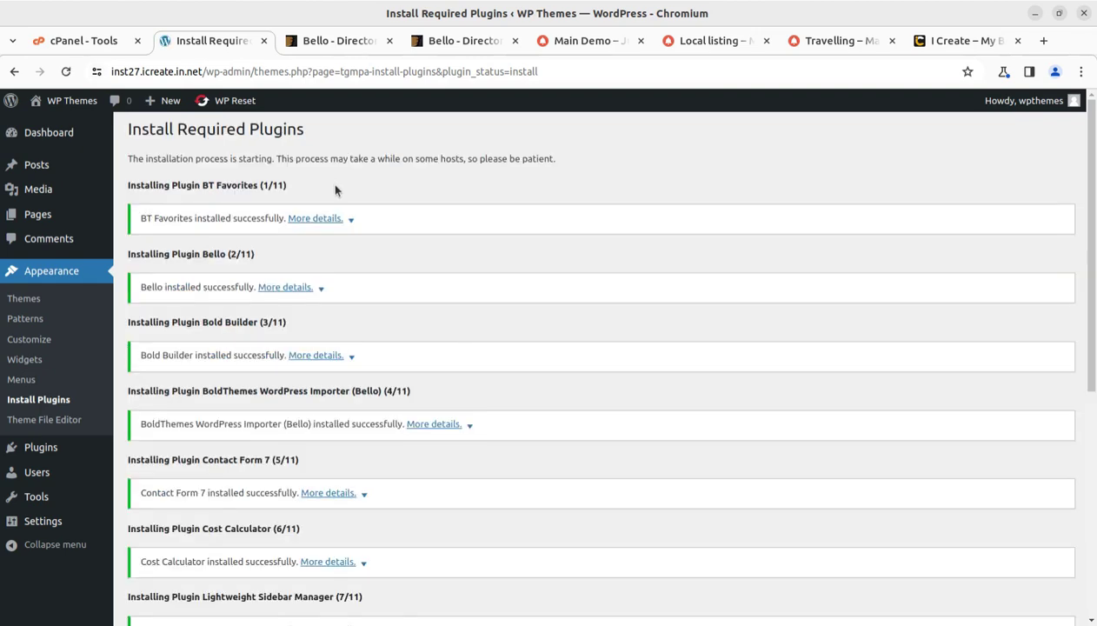
scroll(376, 191, down, 5)
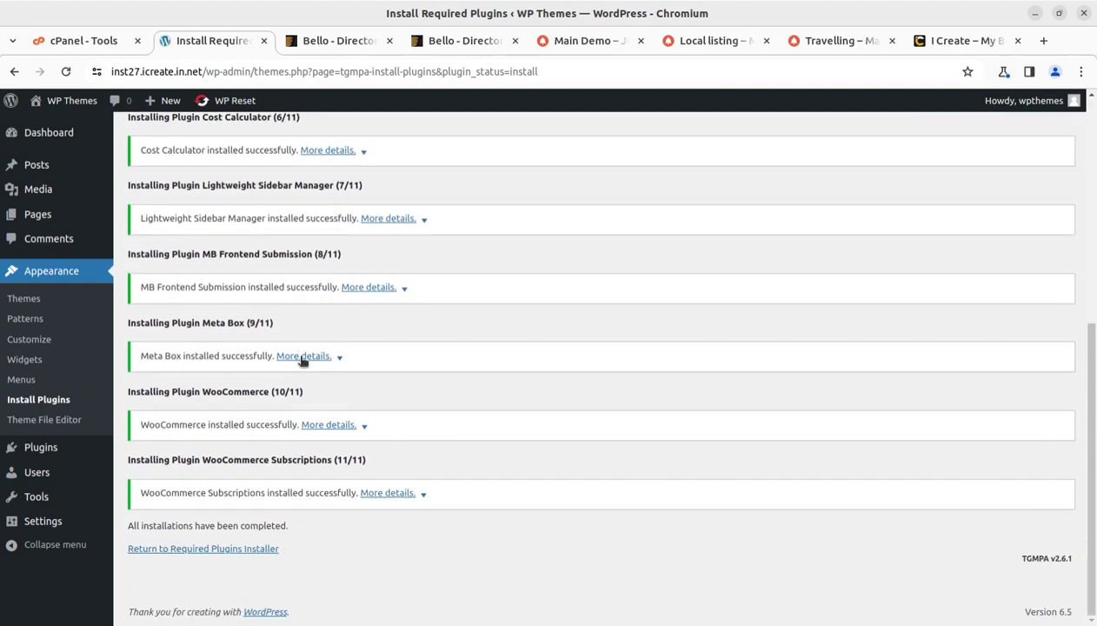
scroll(302, 359, up, 5)
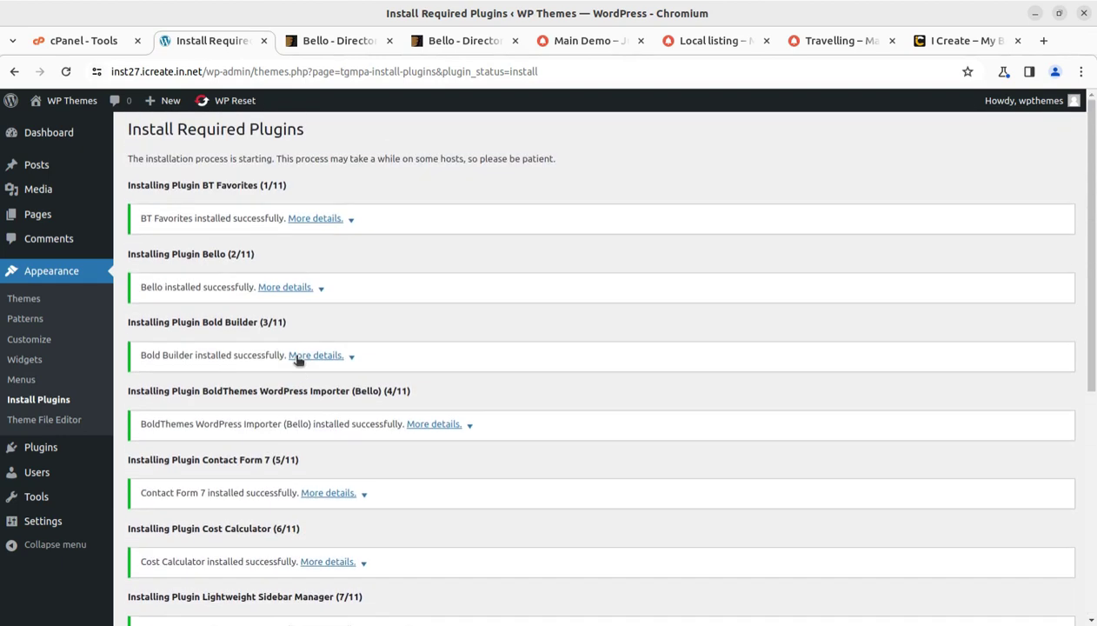
scroll(253, 367, down, 5)
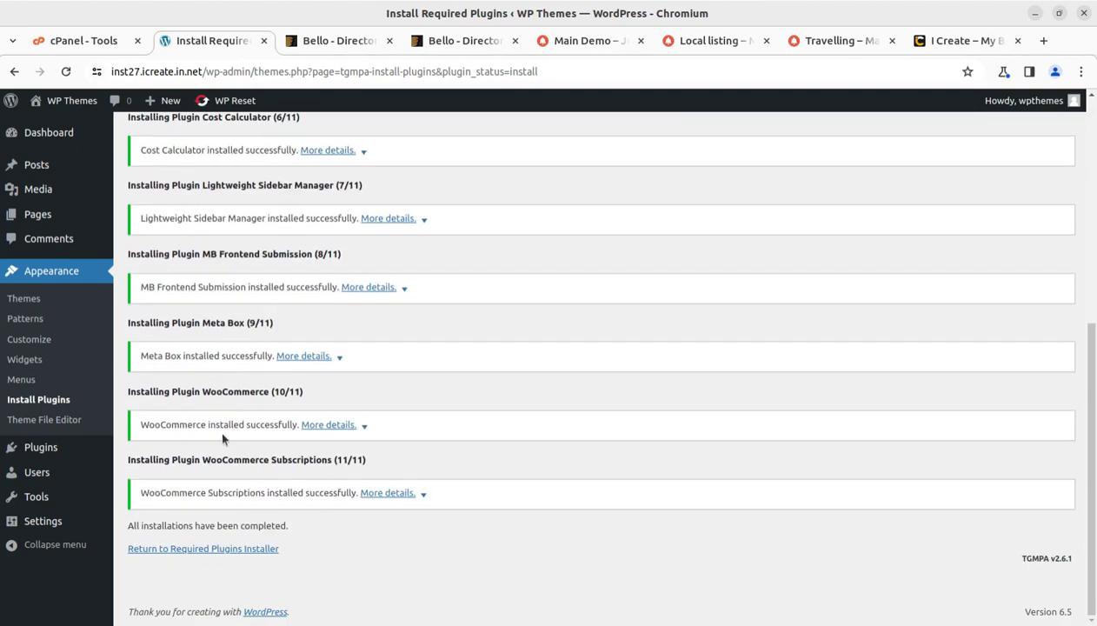
- Return to the required plugins installer and bulk-activate all 11 plugins
click(242, 550)
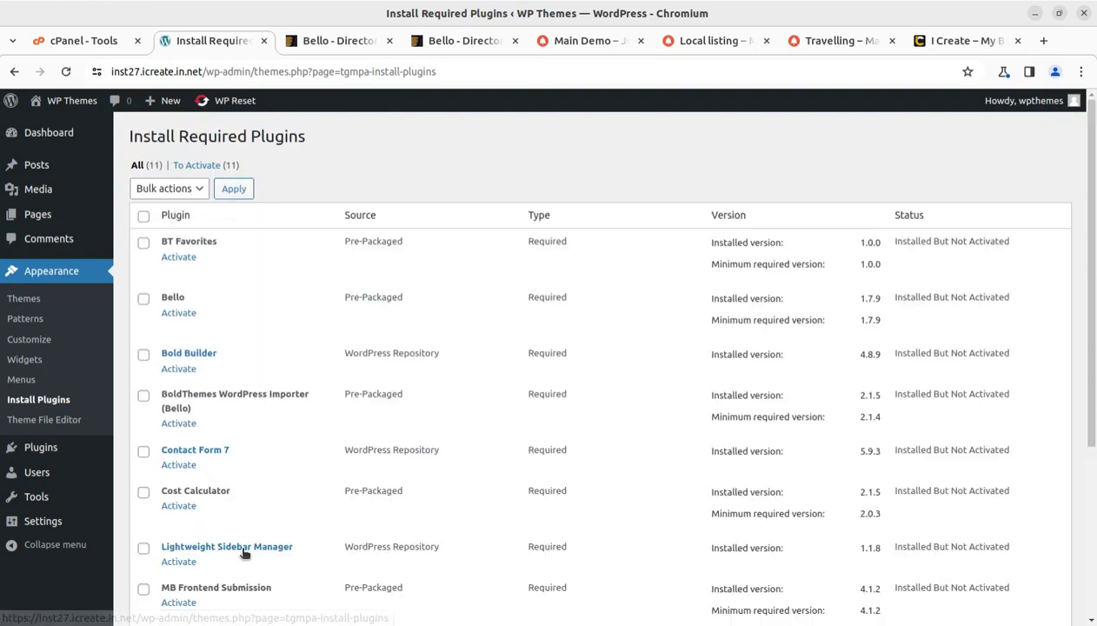
click(143, 217)
click(172, 189)
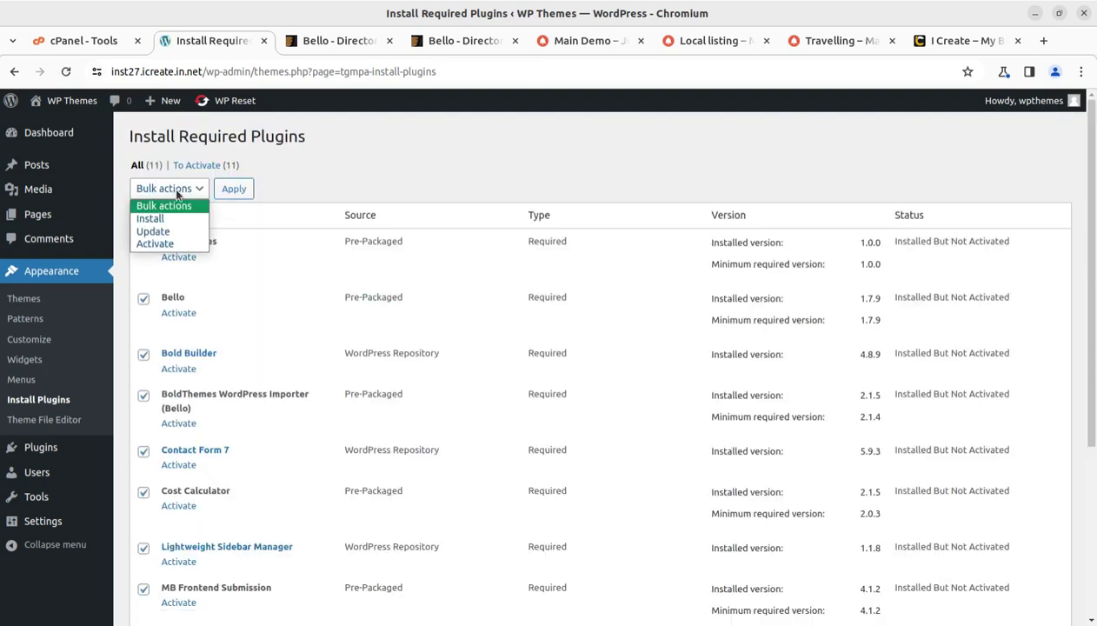
click(171, 246)
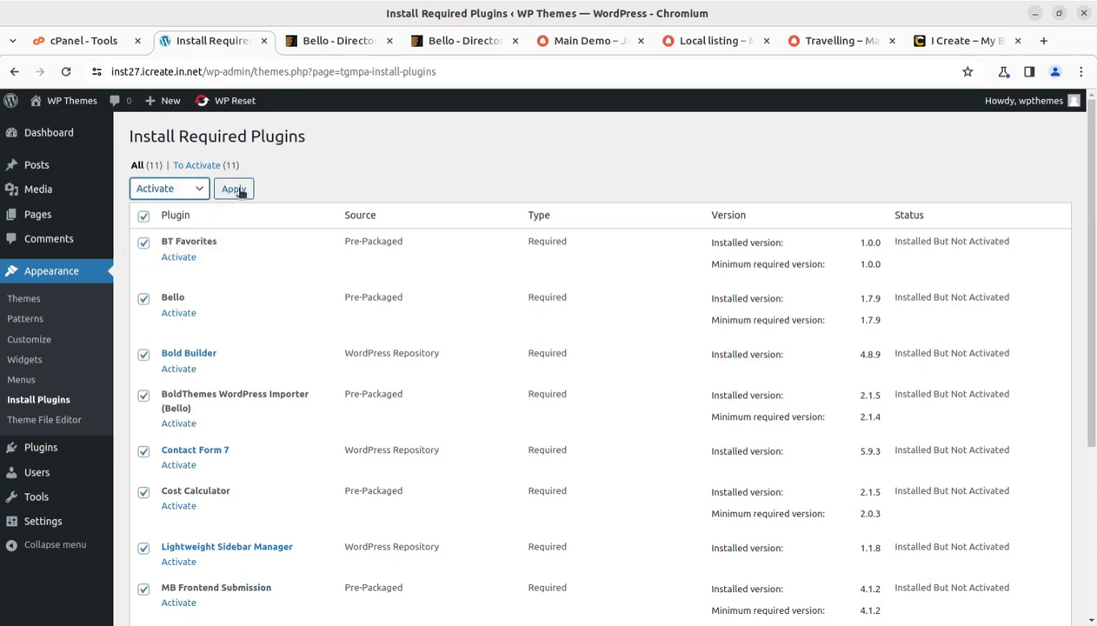
click(233, 188)
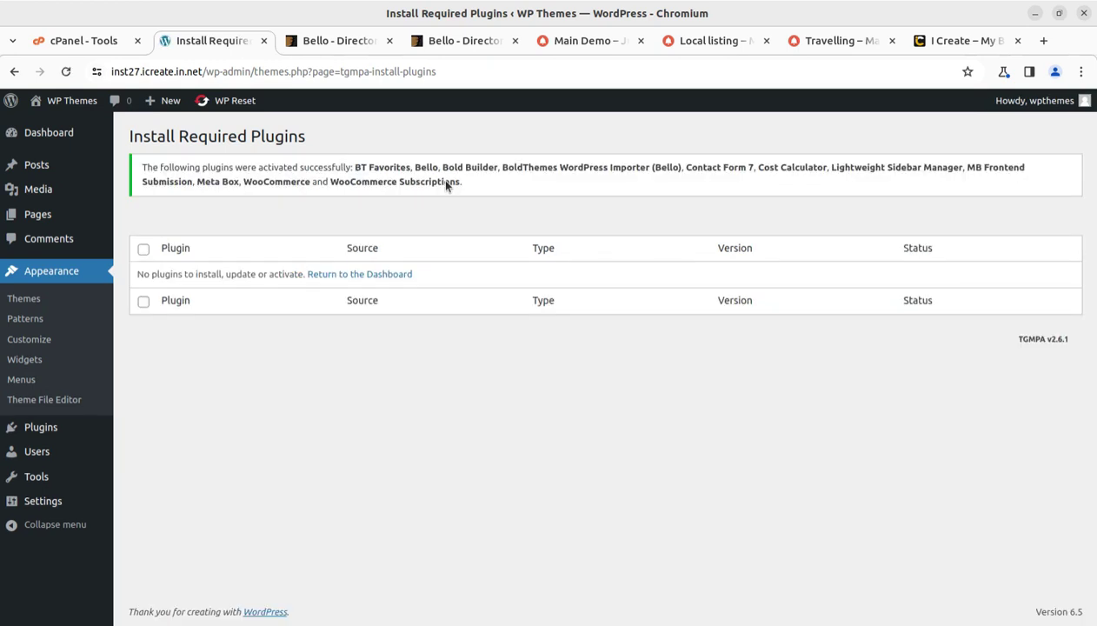
- Start the WooCommerce store setup, keep 'just starting my business', and choose Home, furniture and garden as the industry
click(50, 141)
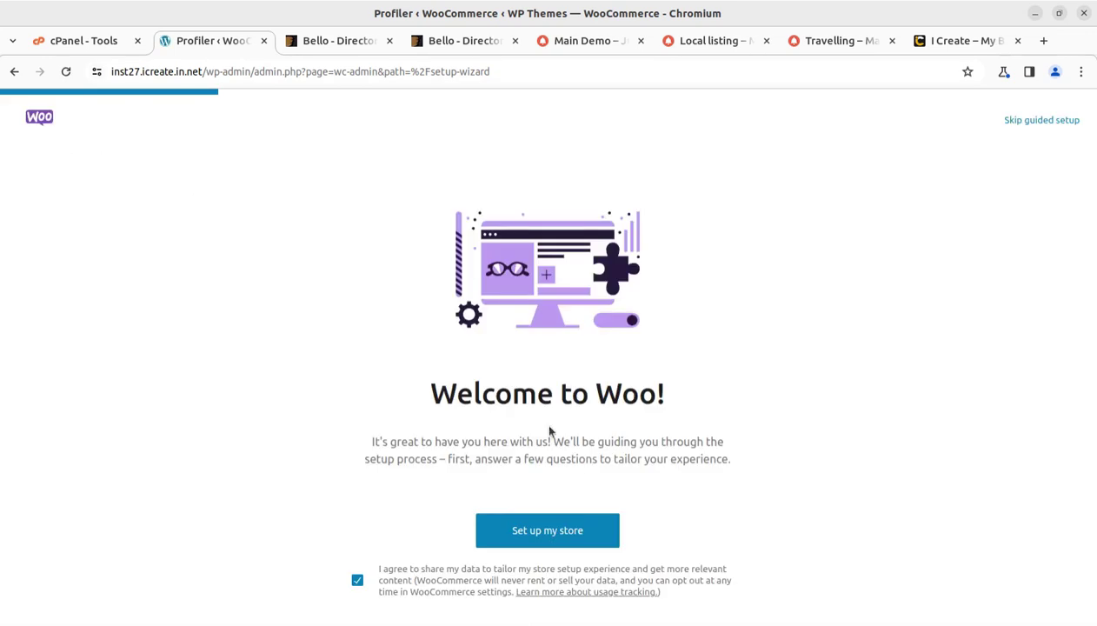
click(545, 532)
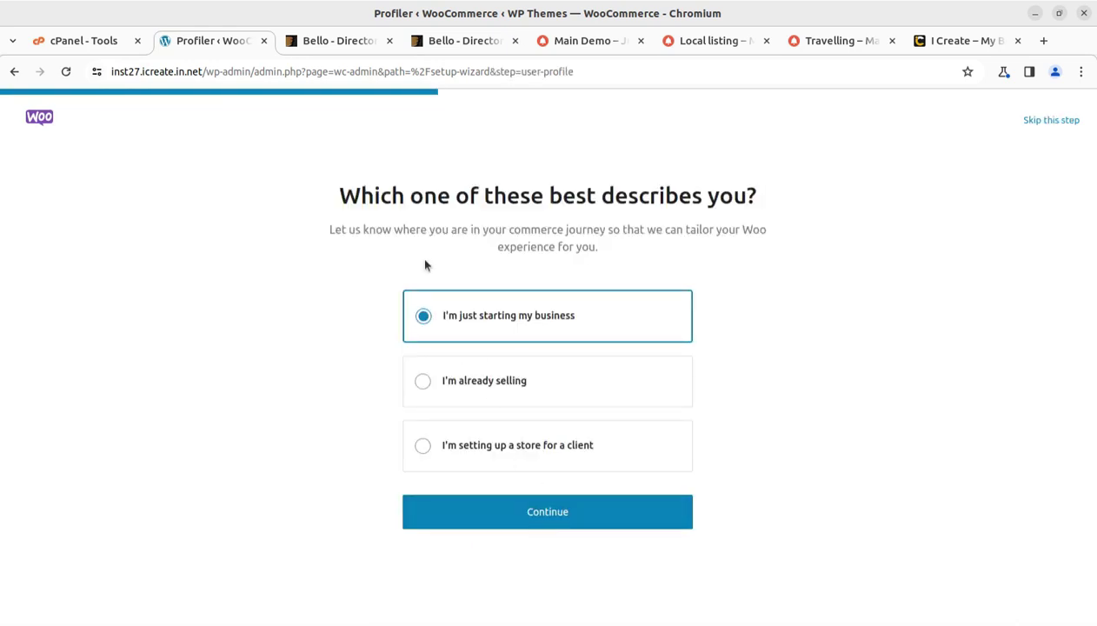
click(546, 522)
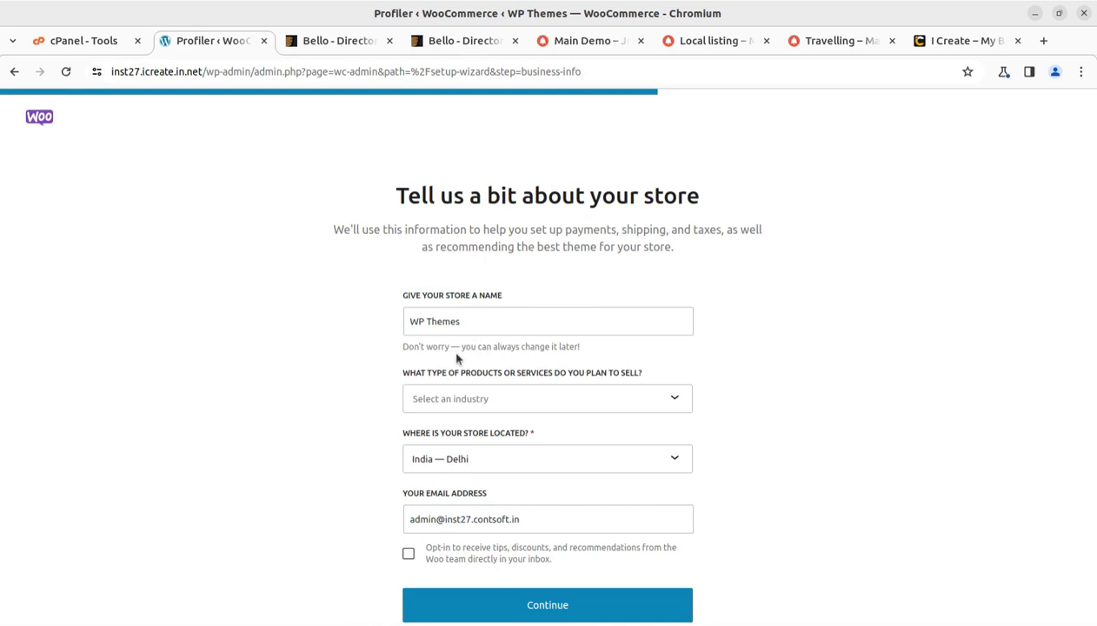
click(539, 399)
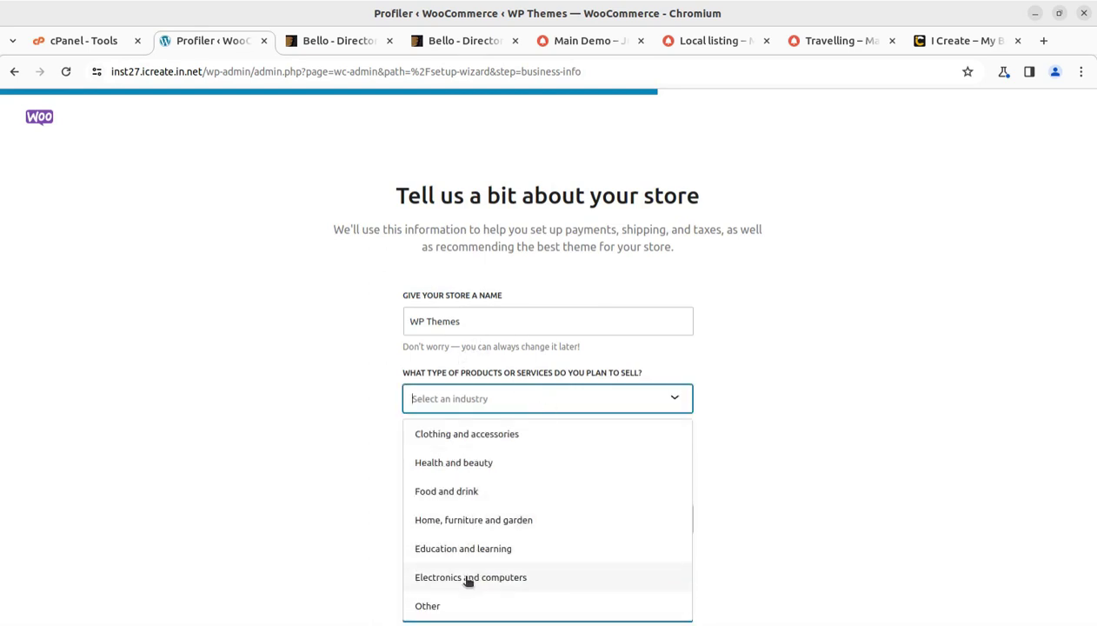
click(474, 525)
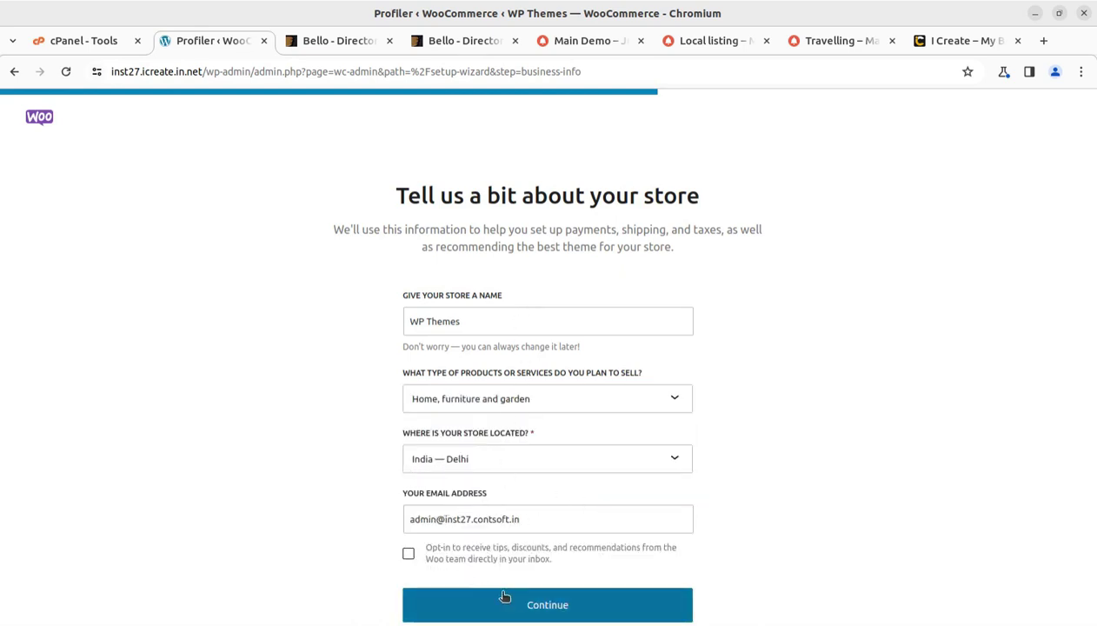
click(545, 608)
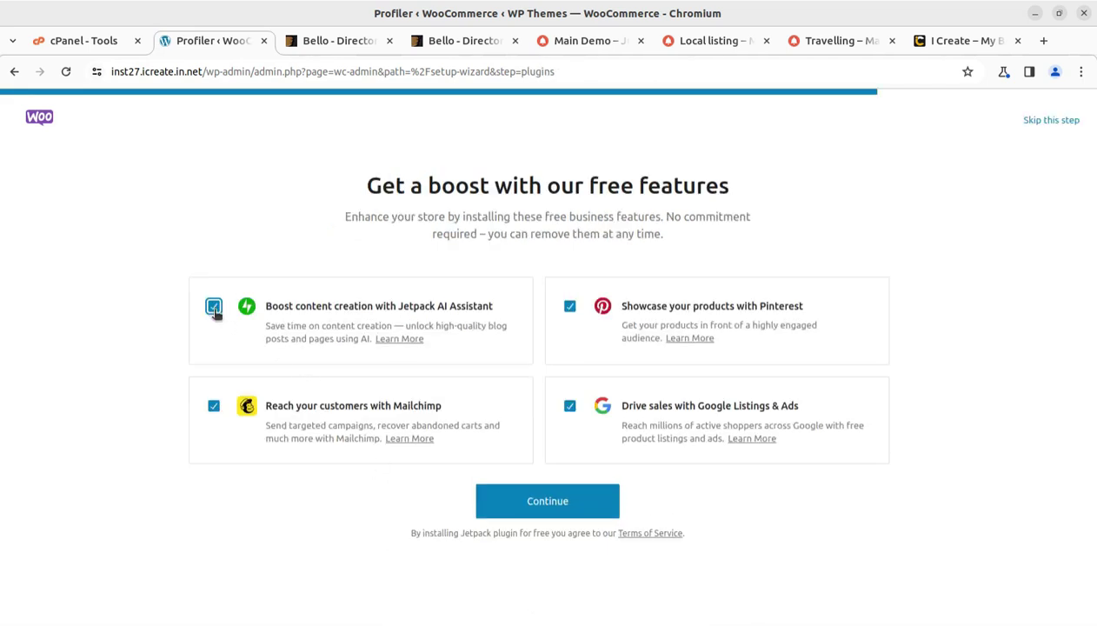
- Untick Jetpack AI Assistant, Mailchimp, Google Listings & Ads and Pinterest, then continue without free features
click(214, 306)
click(214, 406)
click(570, 406)
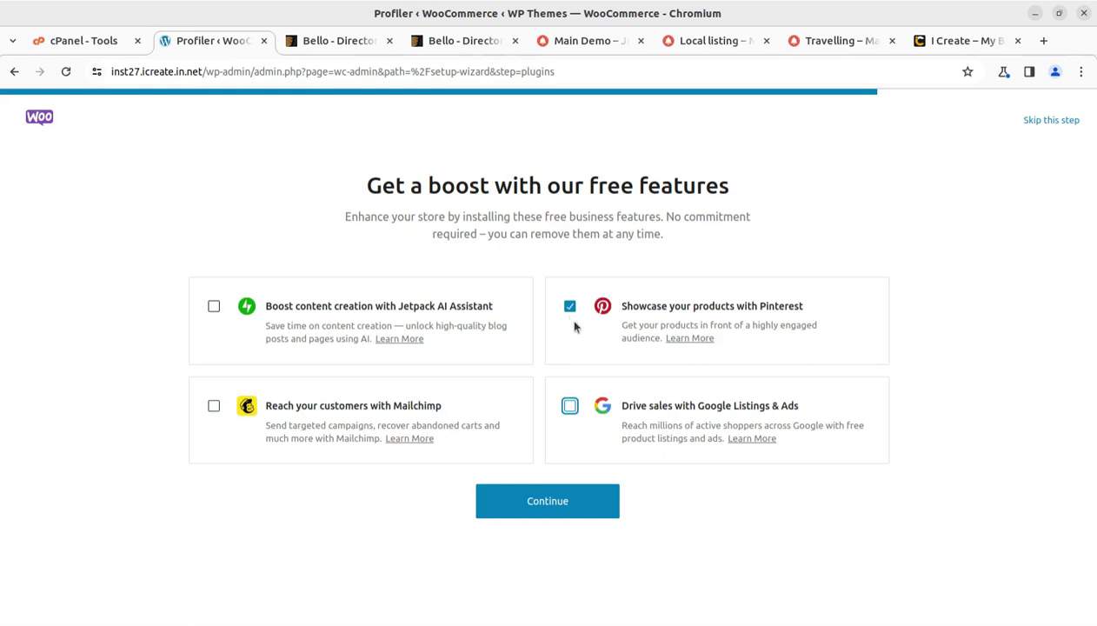
click(570, 307)
click(533, 508)
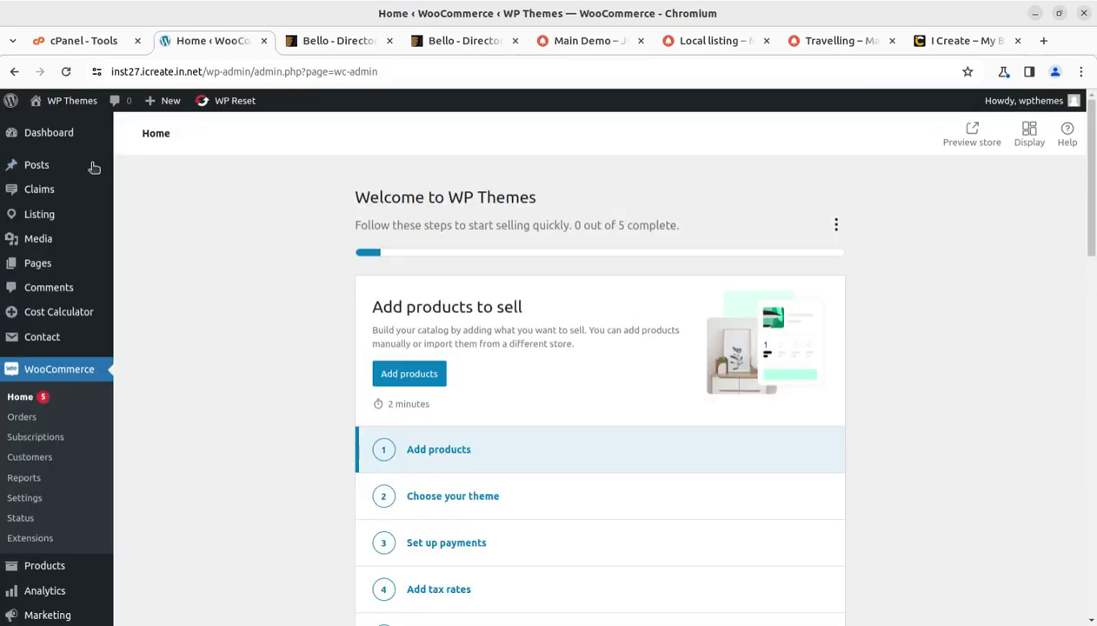
- Go to the WordPress Dashboard and close the Meta Box license key notice
click(50, 137)
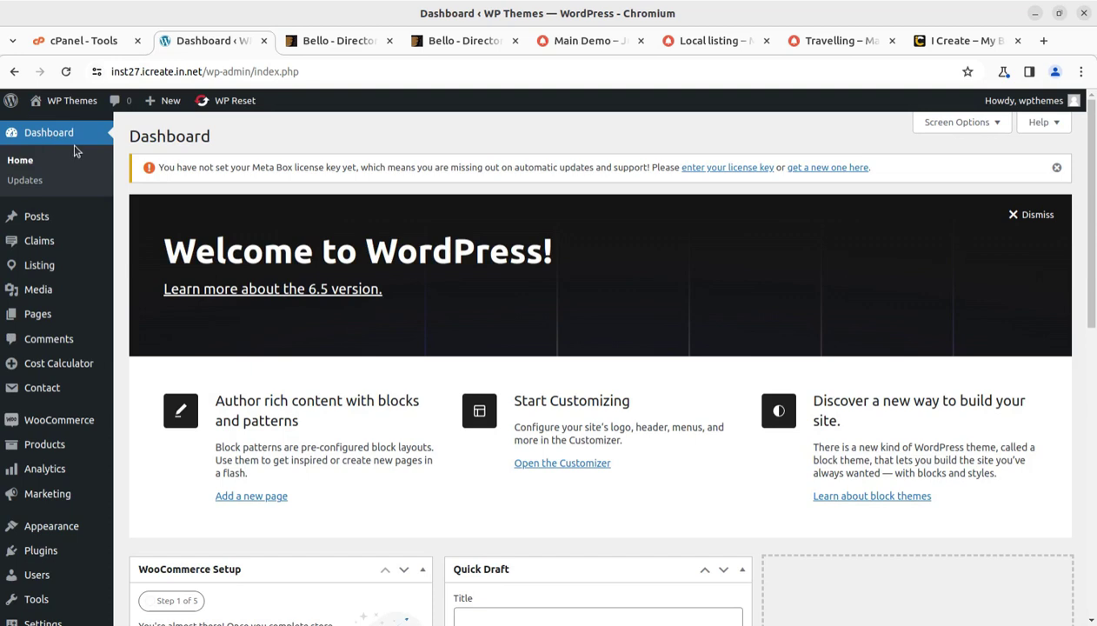
click(1056, 169)
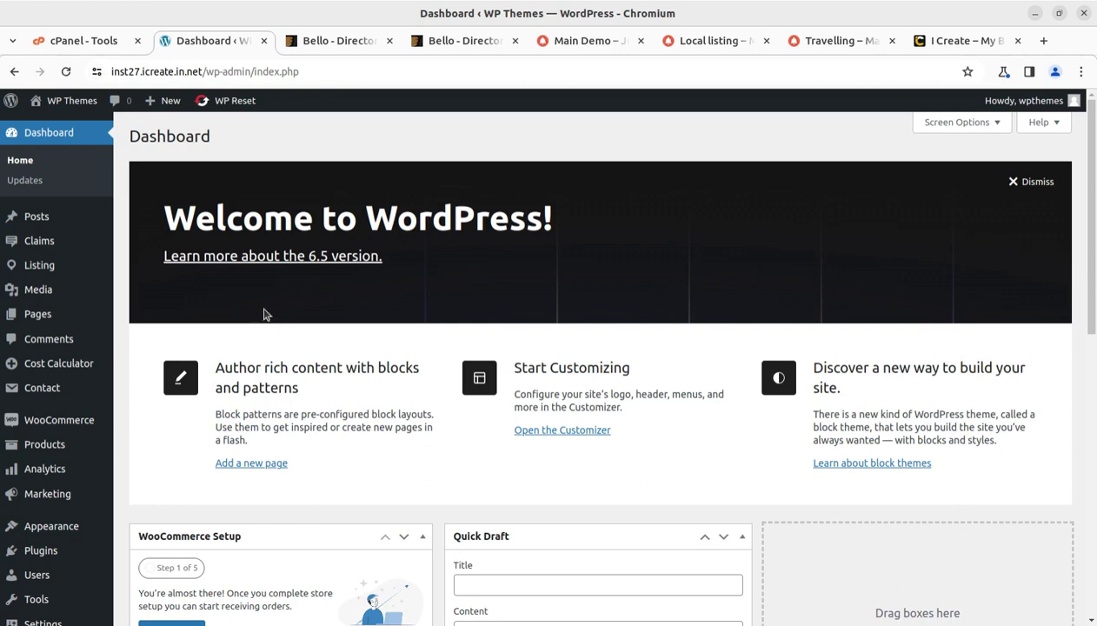
- Open the WP Themes front end in a new tab and scroll to the Hello world! post
mouse_move(52, 101)
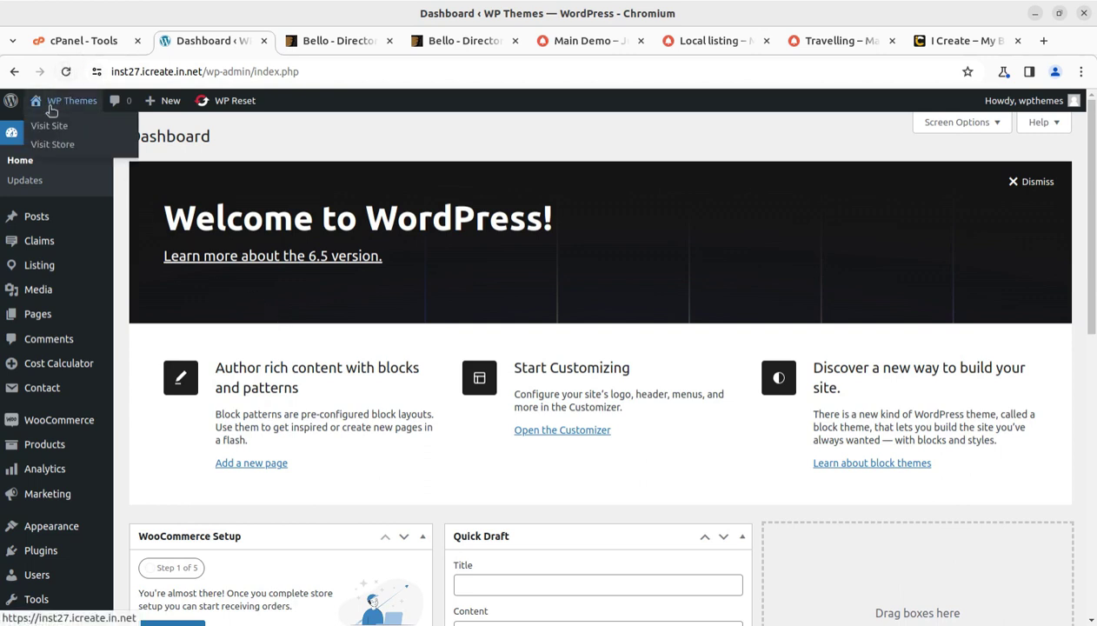
middle_click(47, 131)
click(278, 41)
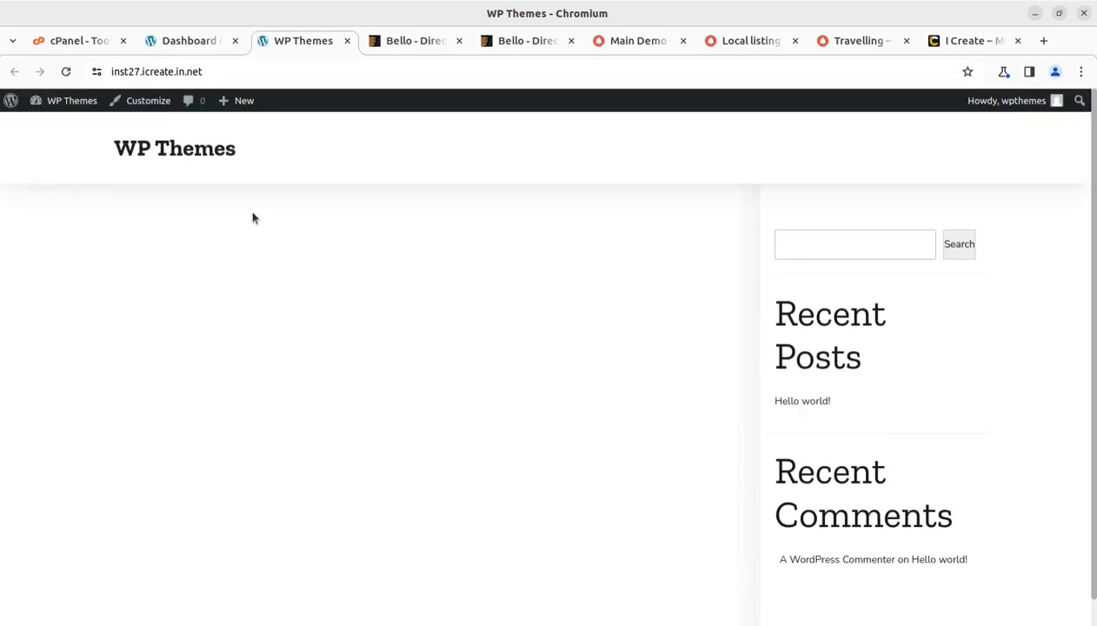
scroll(348, 287, down, 1)
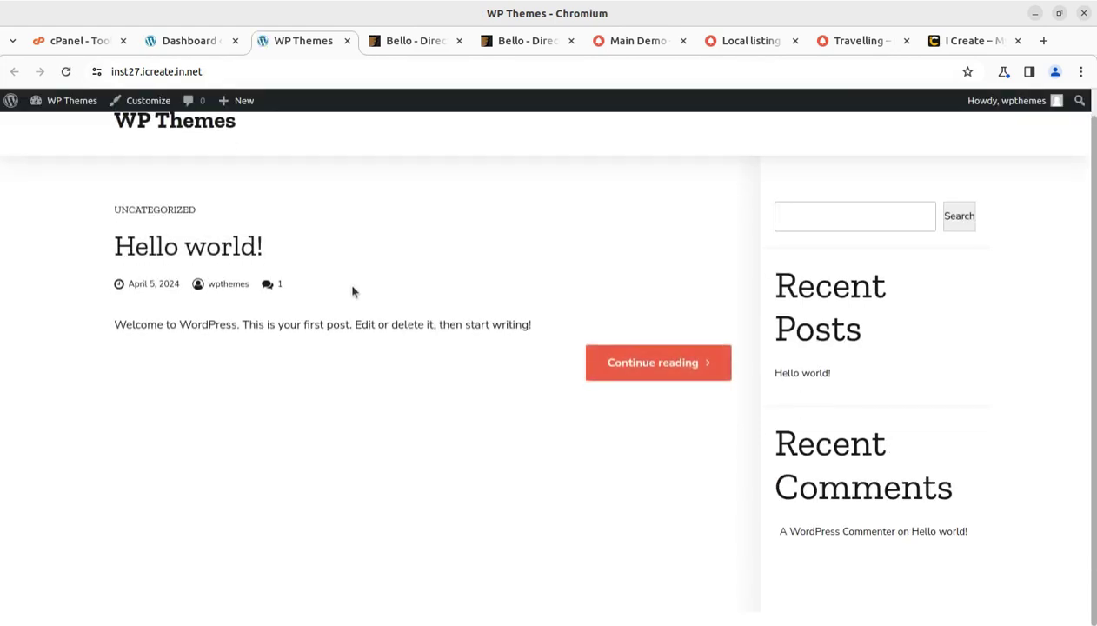
- Browse down the Bello Main Demo page
click(621, 41)
scroll(495, 292, down, 10)
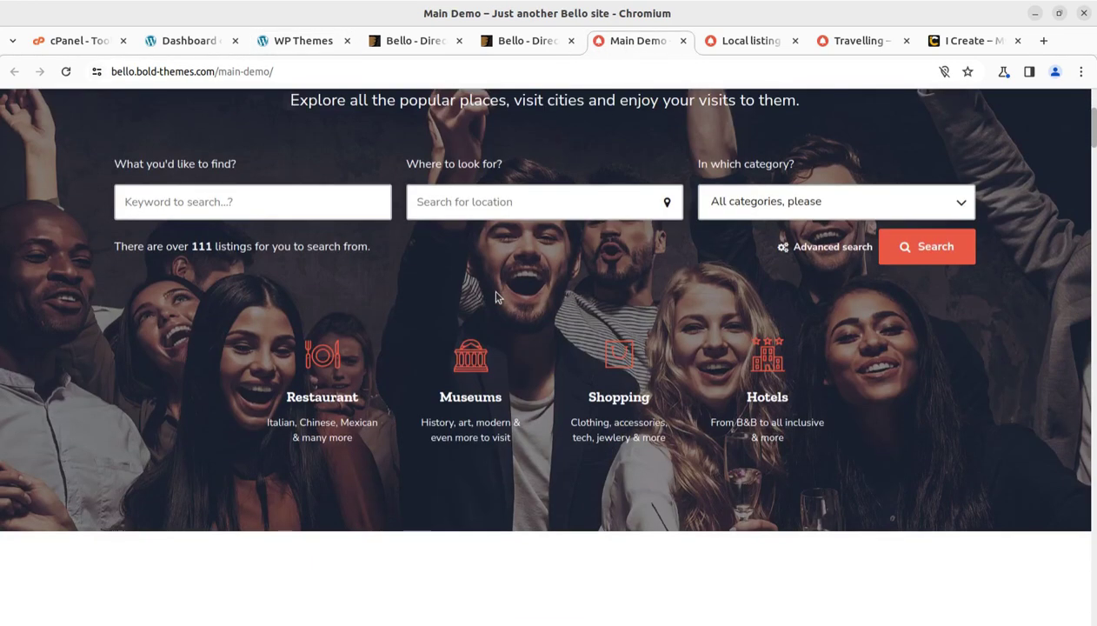
scroll(358, 304, down, 20)
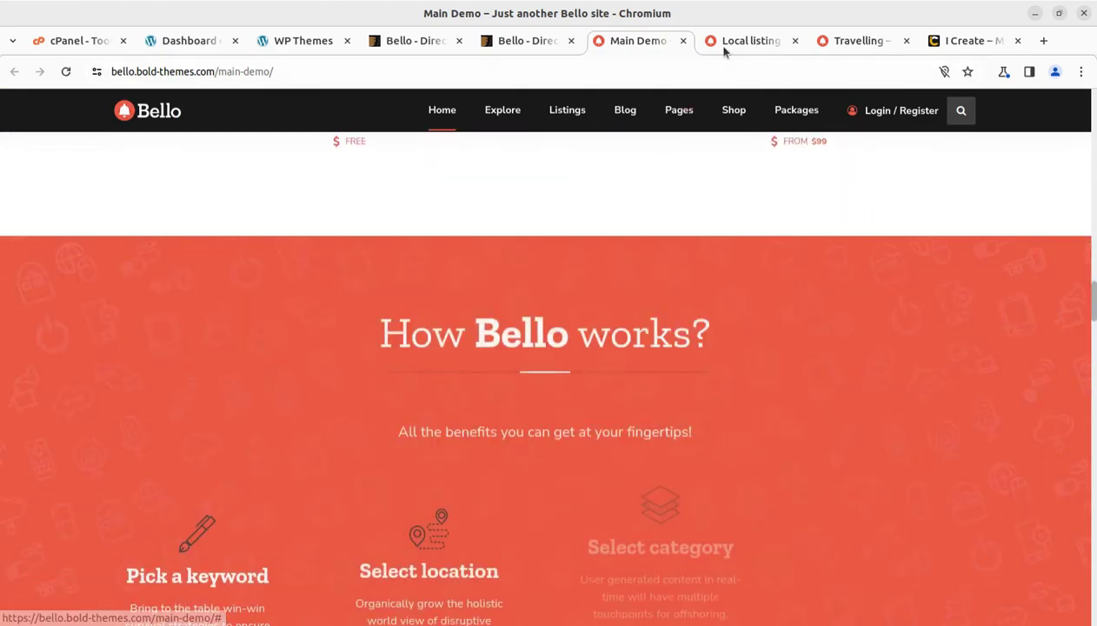
- Browse through the Local listing demo page
click(734, 41)
scroll(409, 192, down, 1)
scroll(395, 407, up, 4)
scroll(393, 408, up, 10)
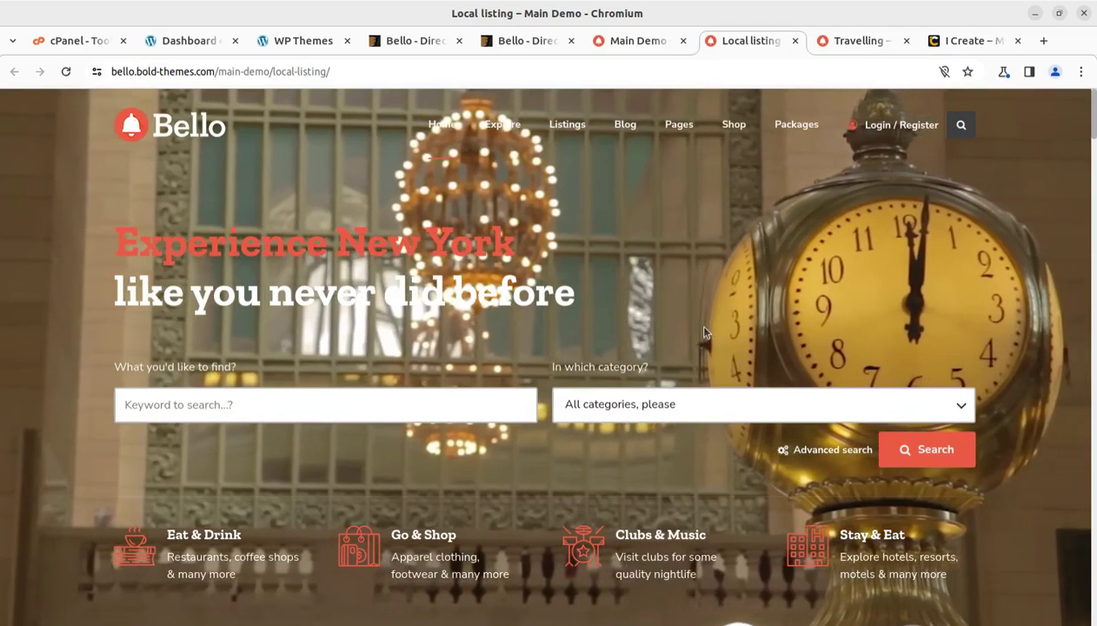
scroll(694, 322, down, 4)
scroll(694, 322, down, 4)
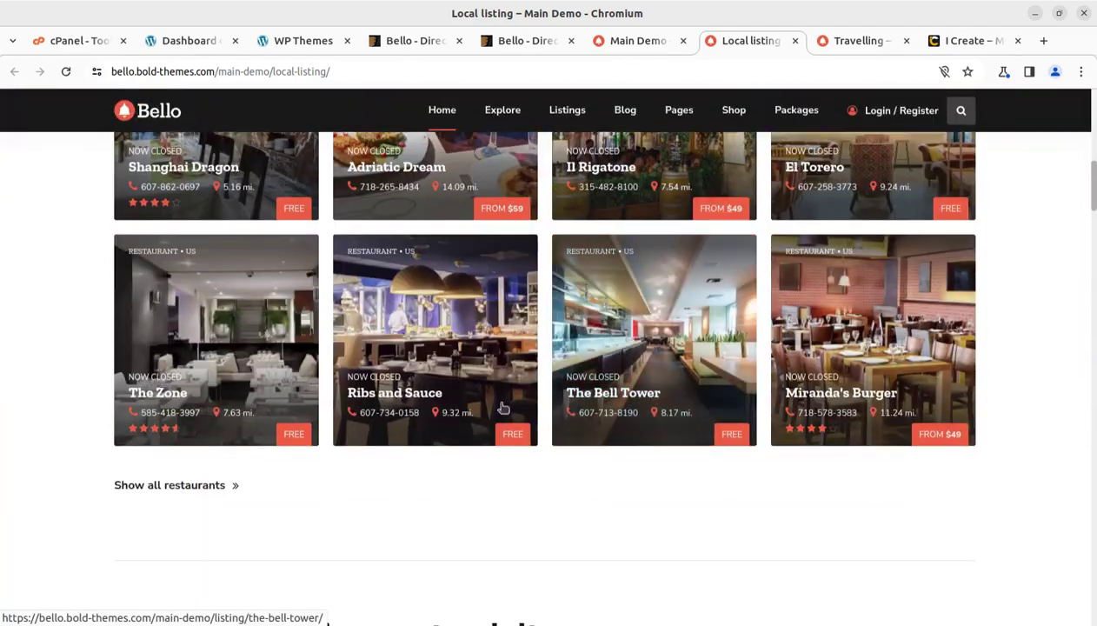
scroll(444, 398, down, 4)
- Scroll the Travelling demo page down to its Featured Locations listings like Can Can and Fire and Ice
click(817, 41)
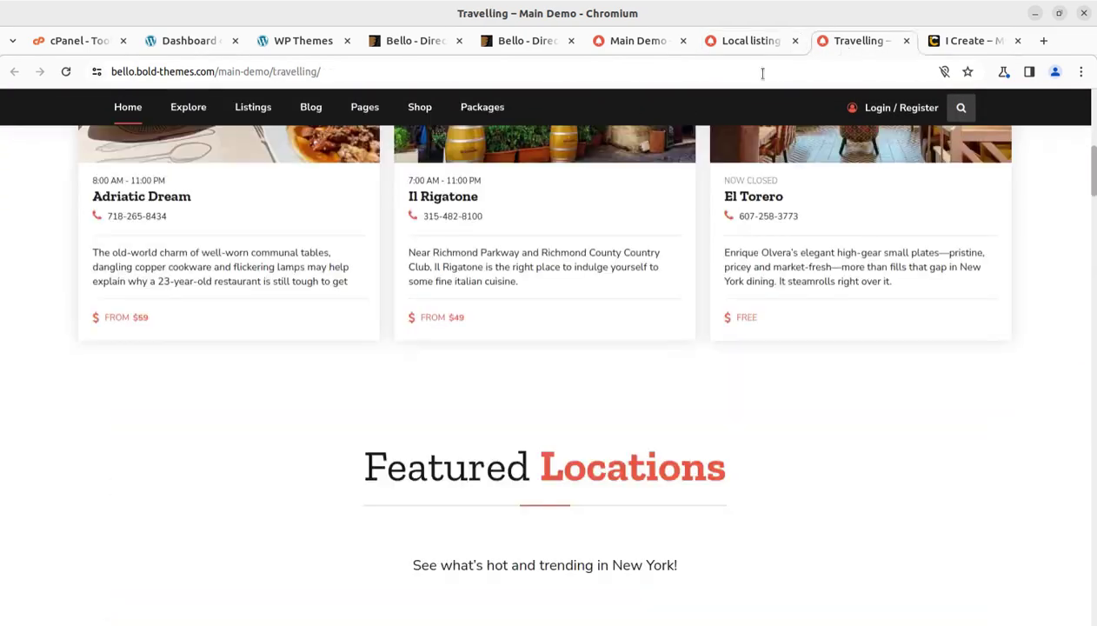
scroll(269, 433, up, 10)
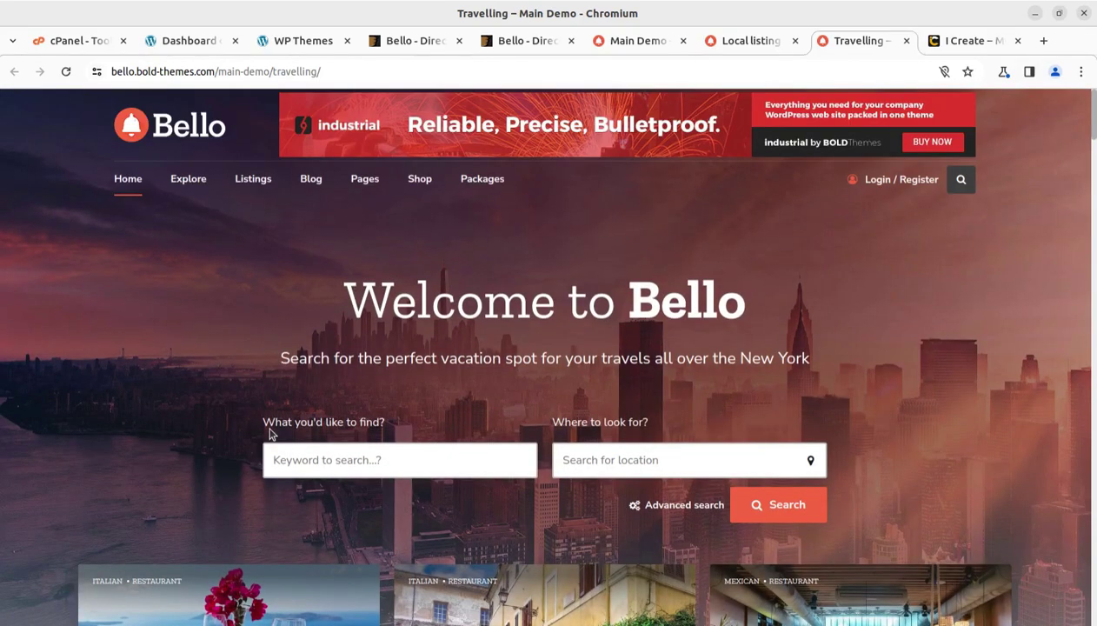
scroll(168, 359, down, 10)
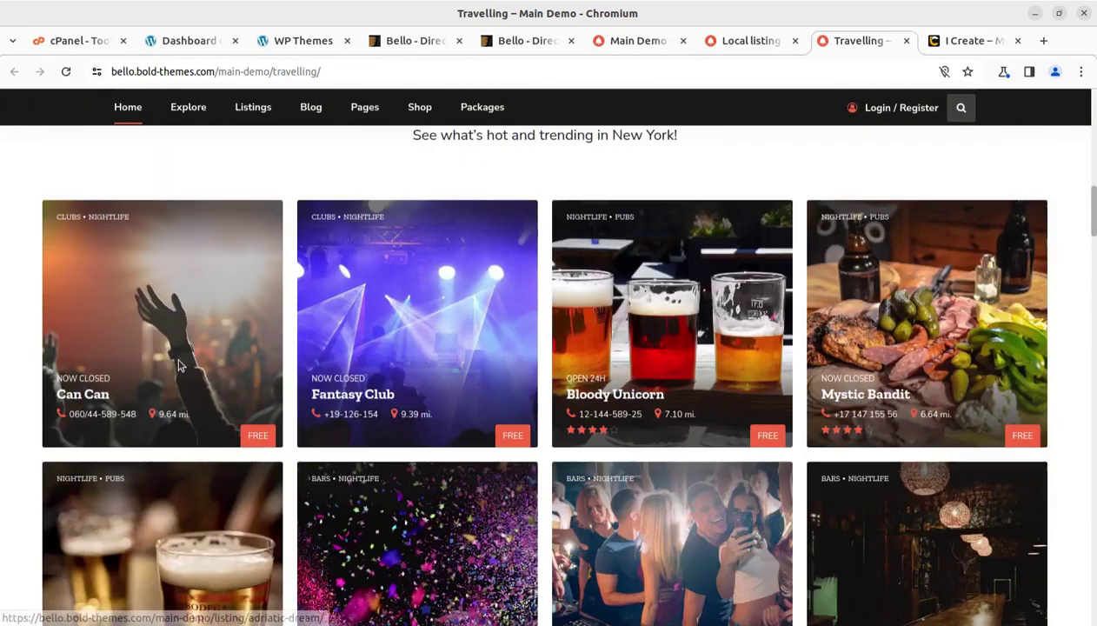
scroll(478, 417, down, 3)
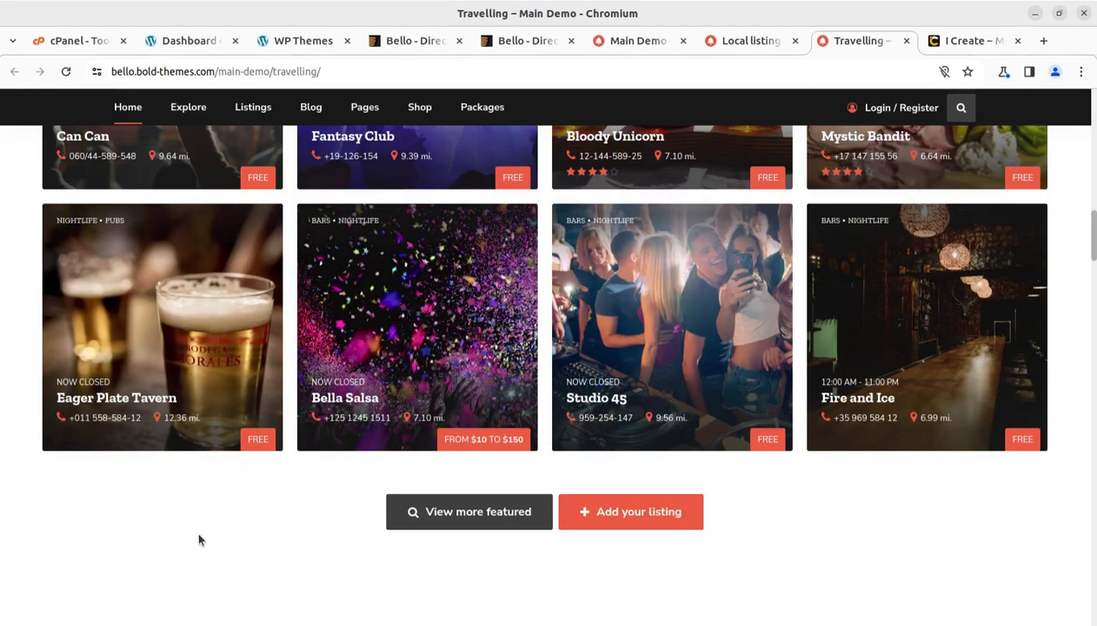
- Return to the WordPress admin and open Tools > BT Import to see the lightdemo XML file
click(186, 45)
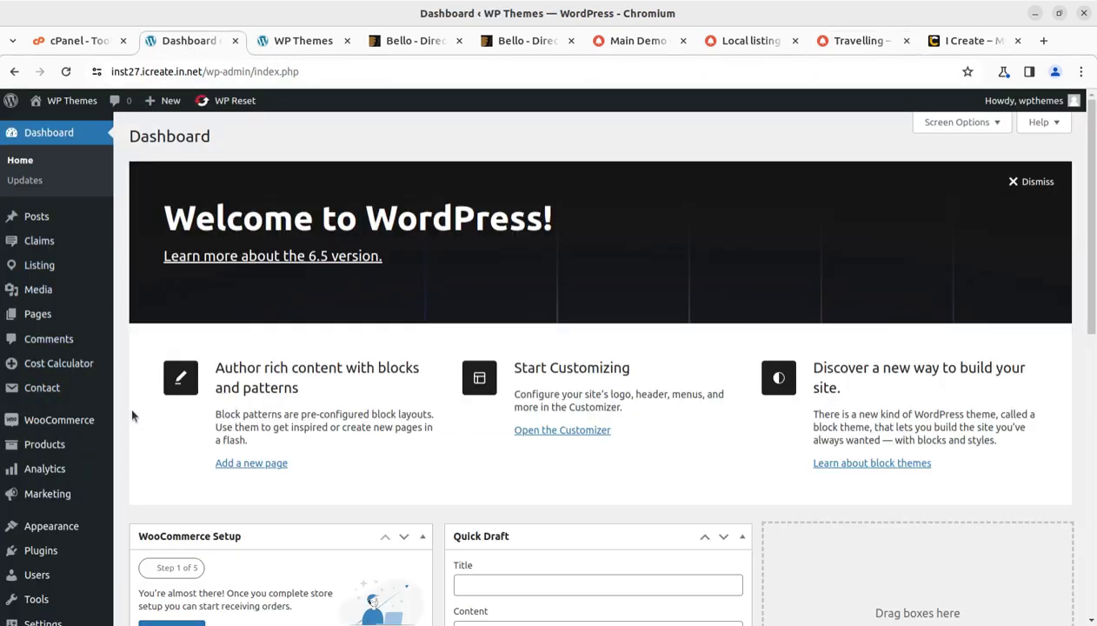
scroll(128, 416, down, 3)
mouse_move(53, 454)
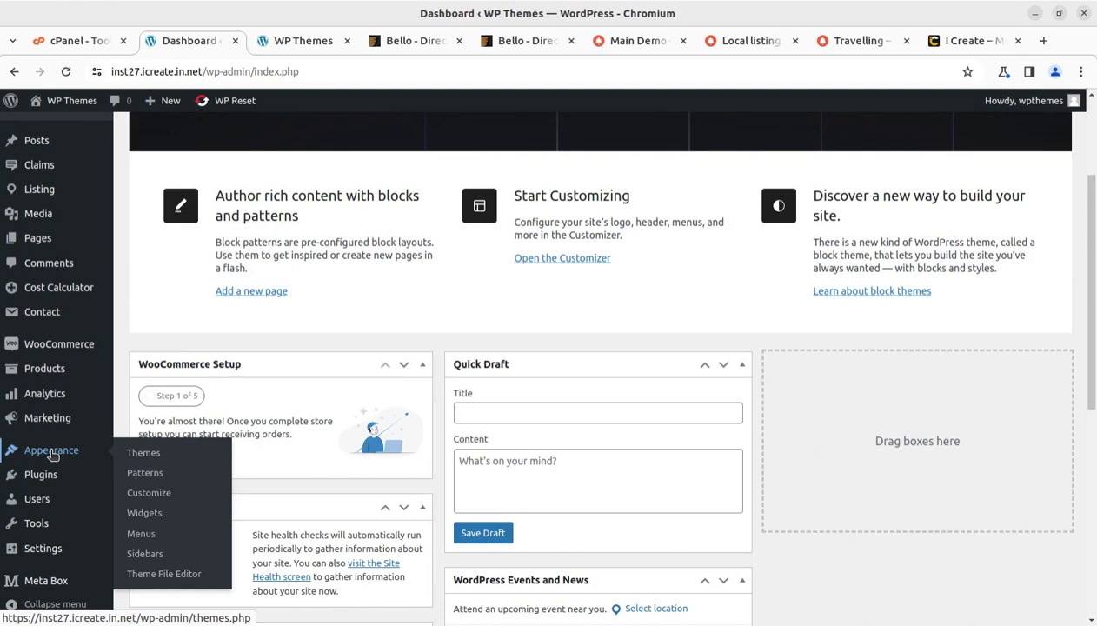
mouse_move(50, 519)
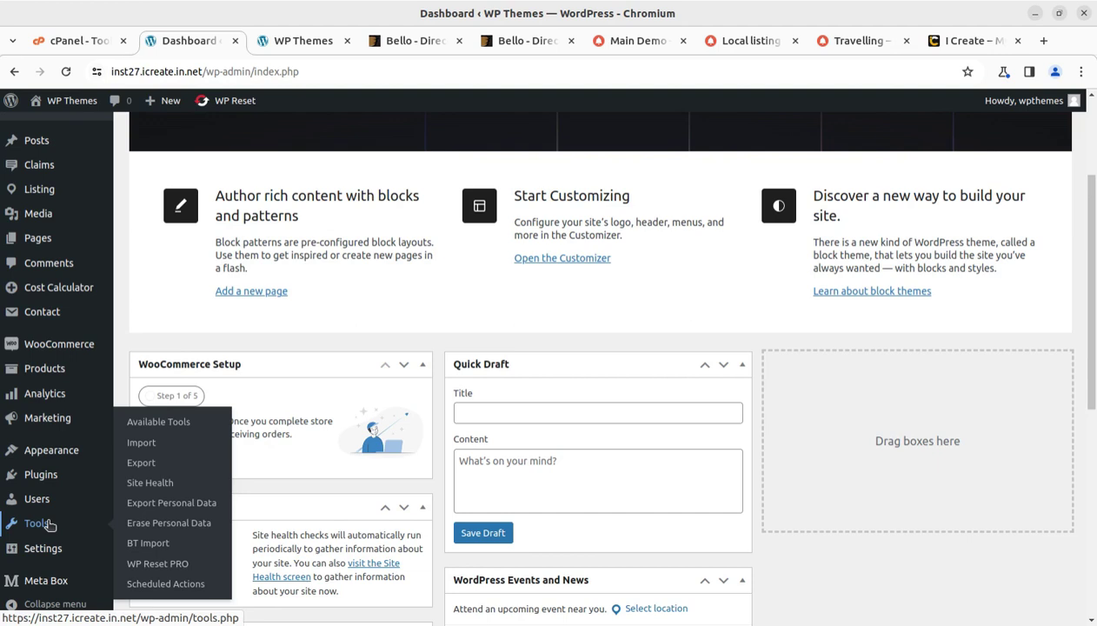
click(141, 545)
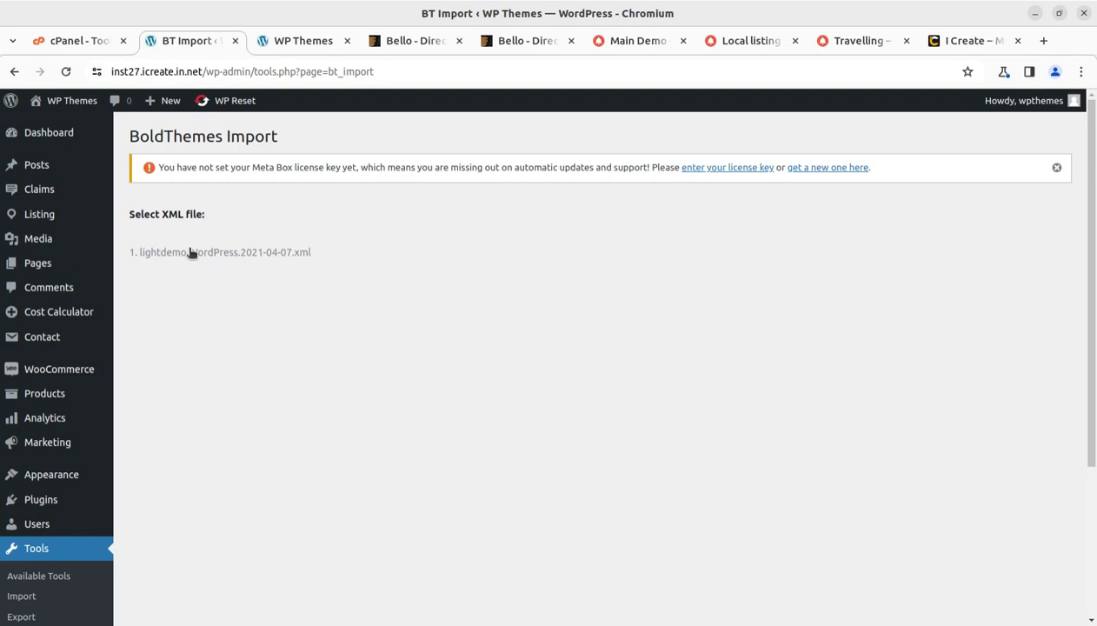
- Start importing lightdemo.WordPress.2021-04-07.xml and open the Media Library in a new tab
click(185, 251)
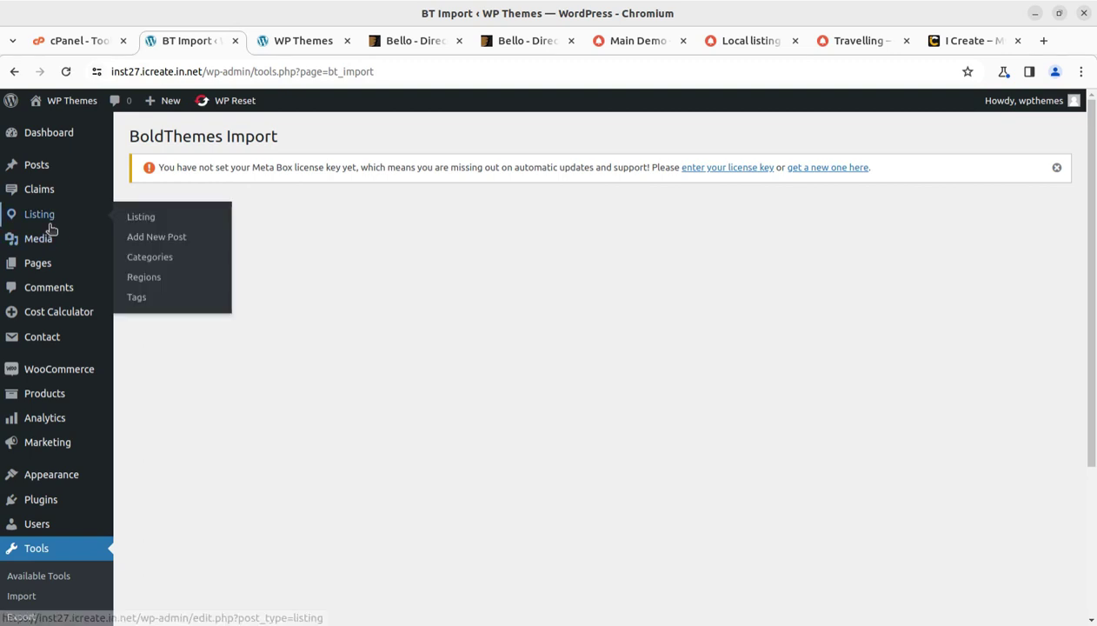
mouse_move(45, 243)
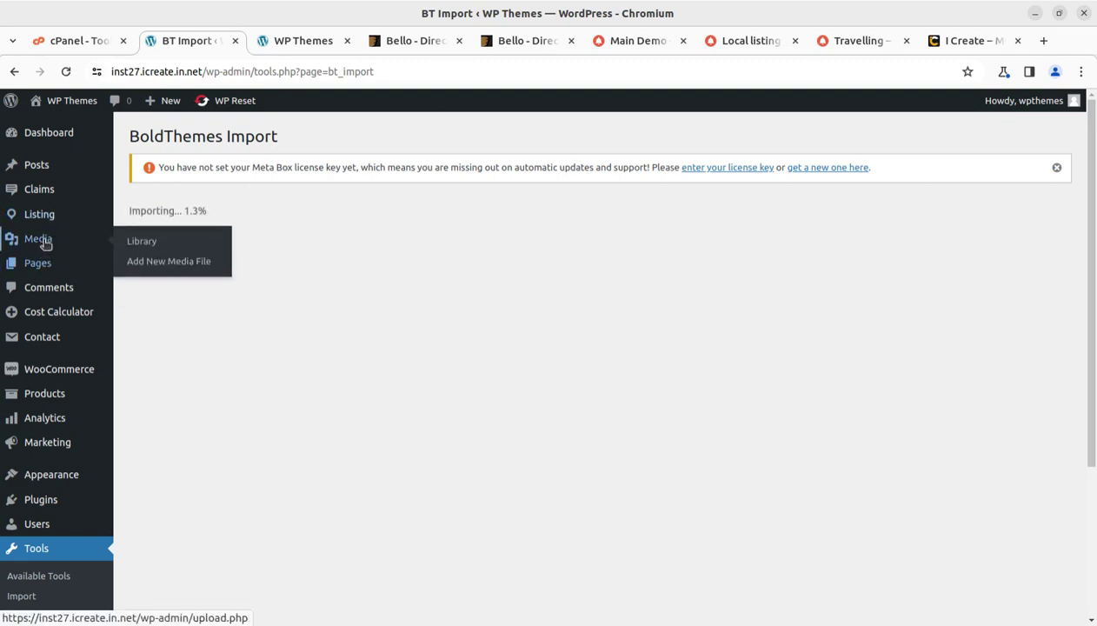
middle_click(136, 242)
click(275, 45)
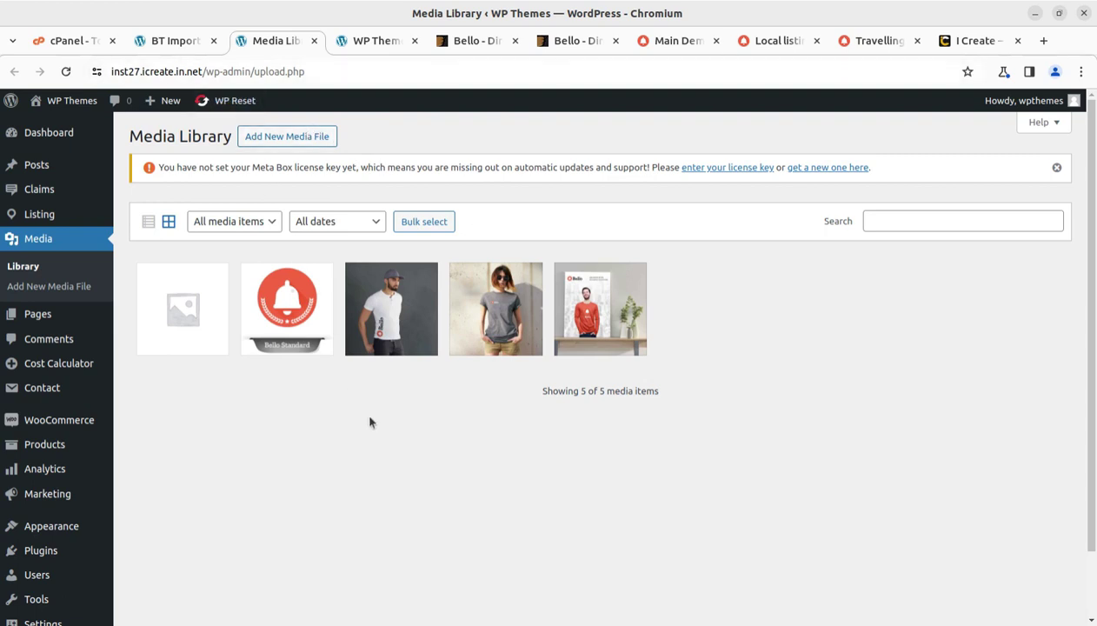
- Alternate between the Media Library and import page to track progress, now at 19.7%
click(159, 42)
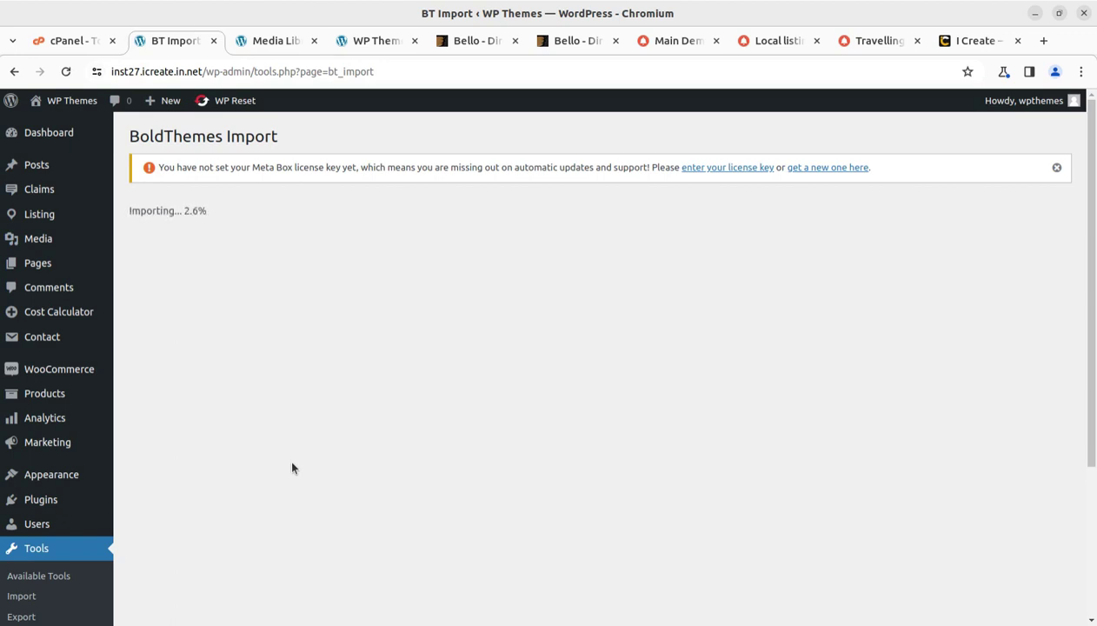
key(ctrl+Tab)
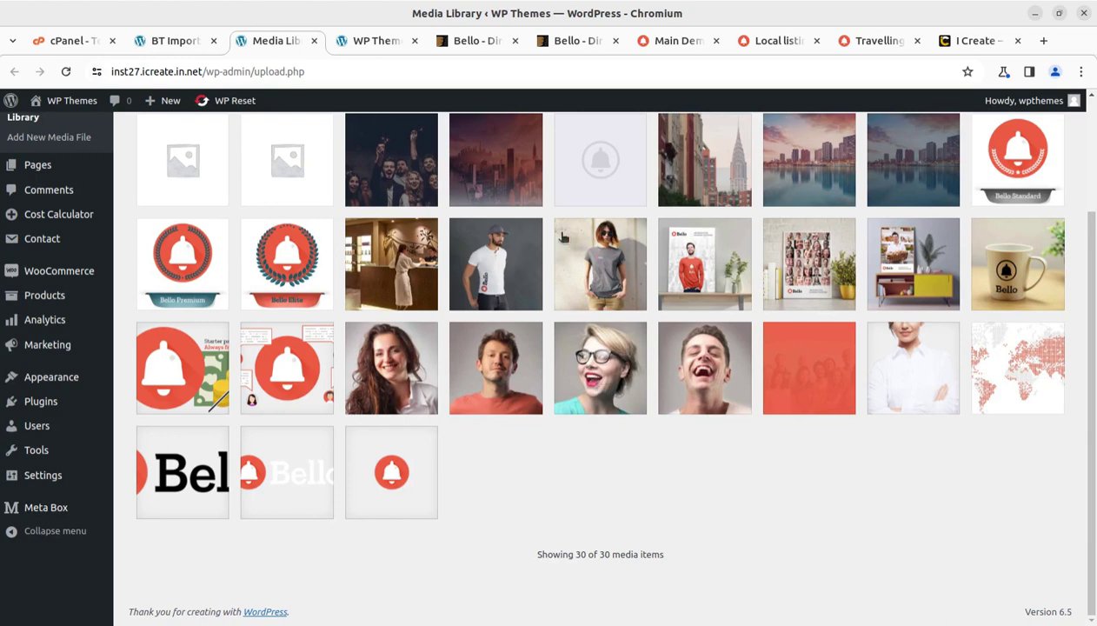
click(176, 41)
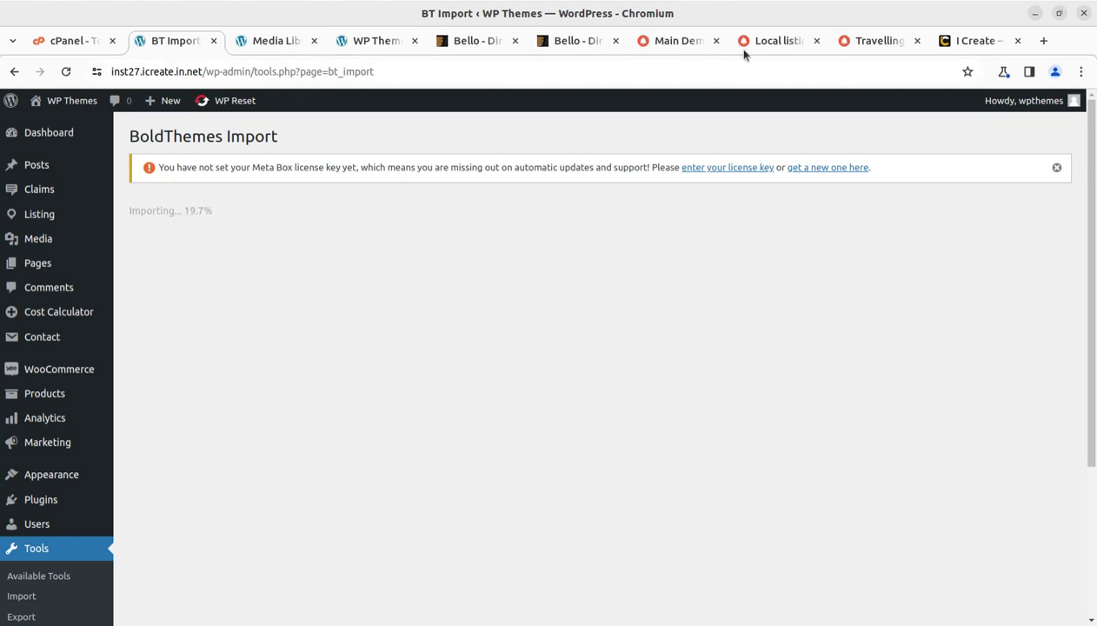
- On the Main Demo, search the directory with the Hotel category selected
click(670, 41)
scroll(515, 433, up, 20)
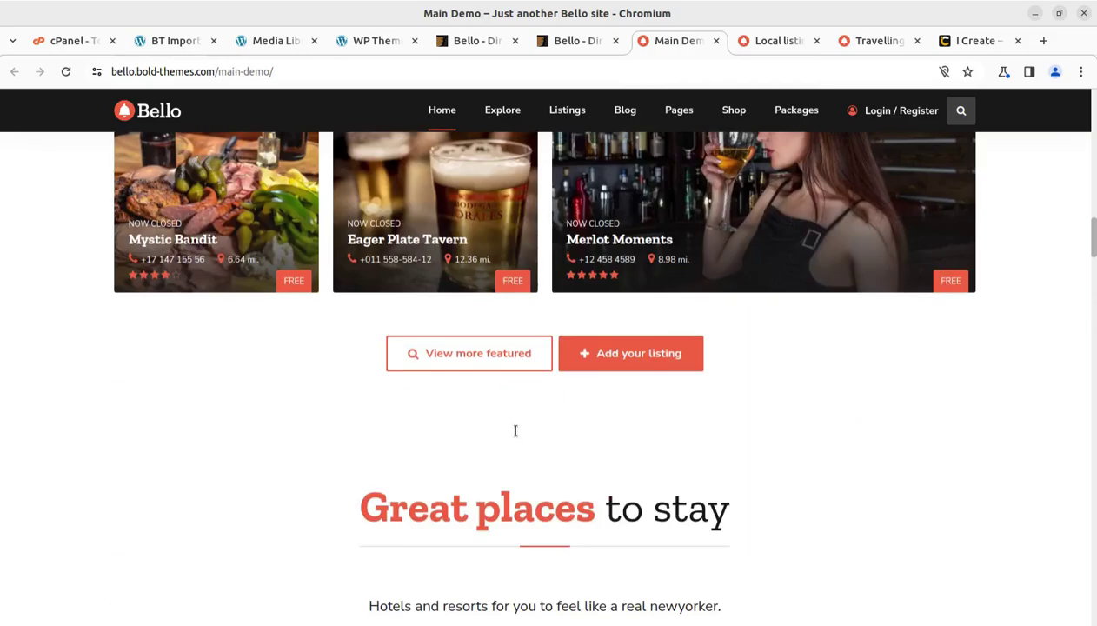
scroll(515, 430, up, 5)
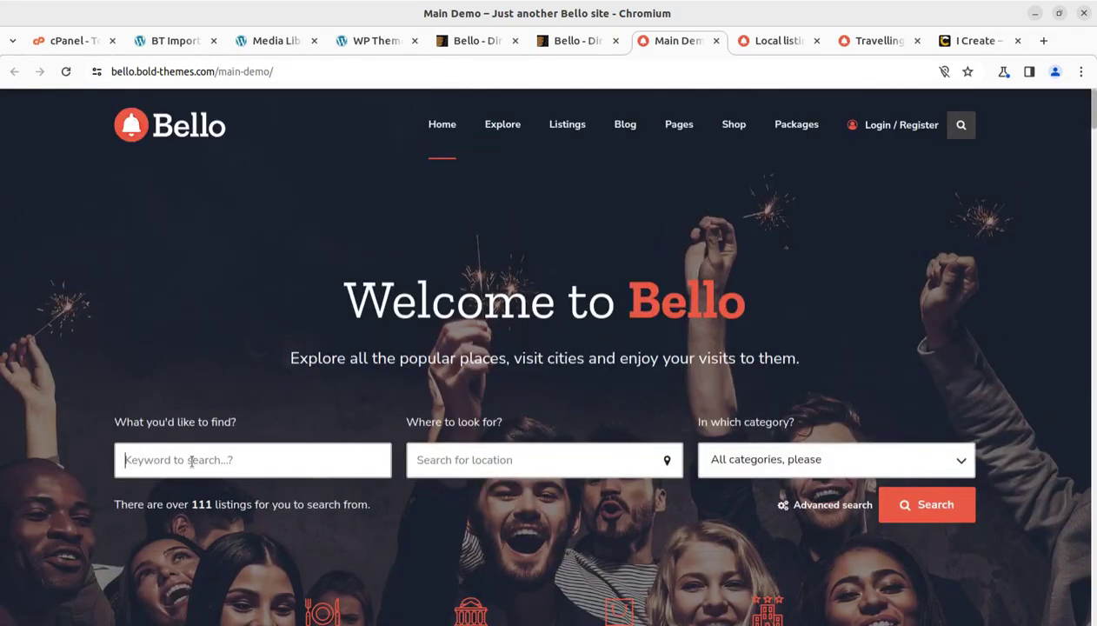
click(448, 464)
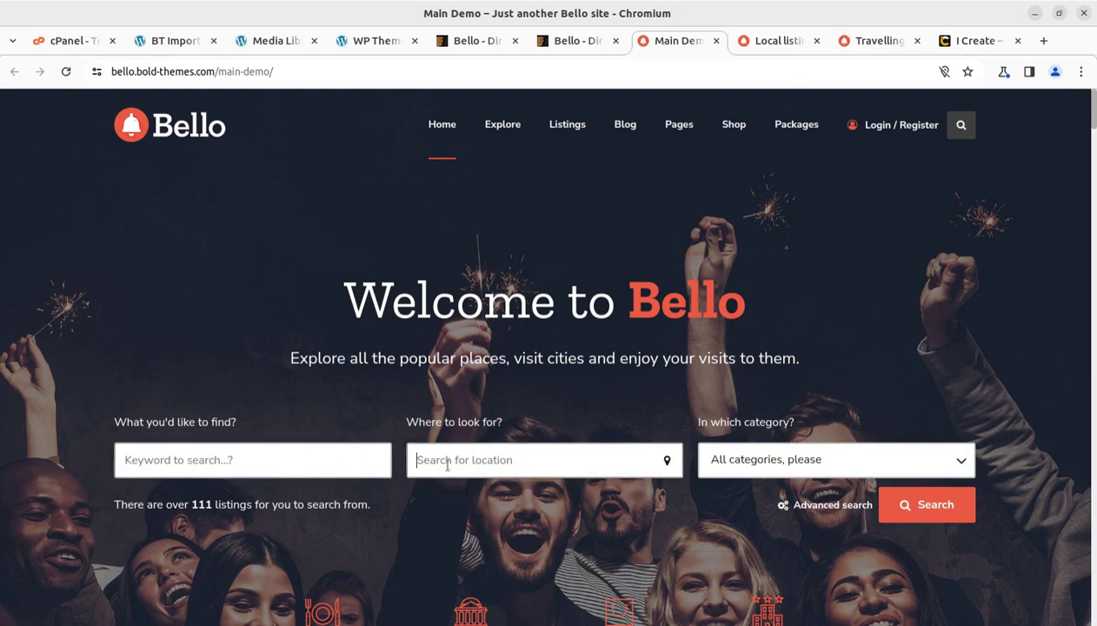
click(781, 462)
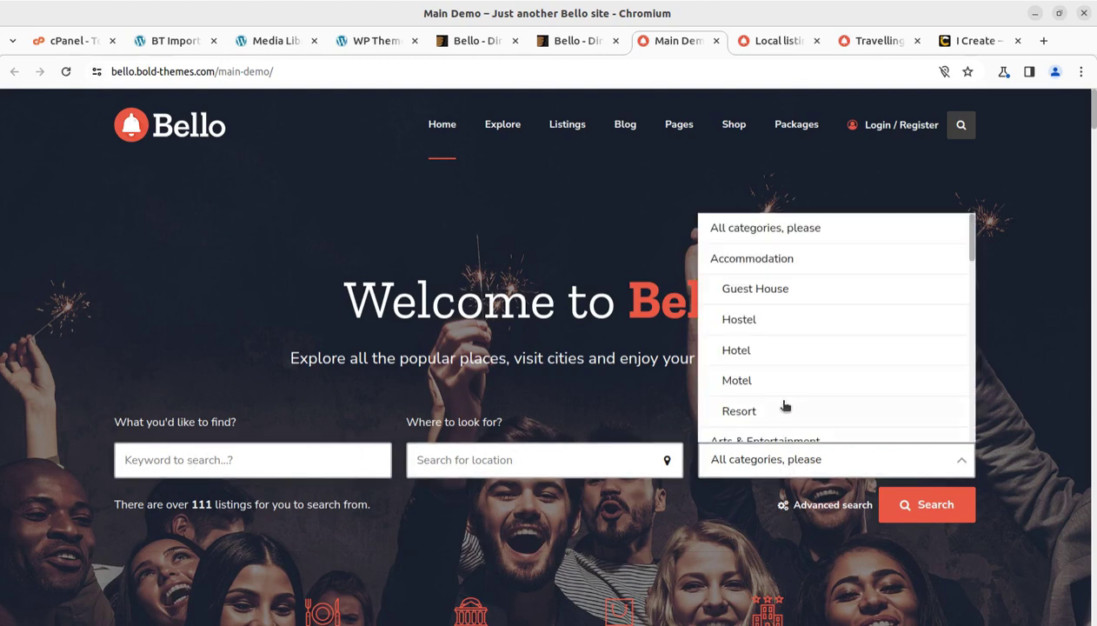
click(739, 351)
scroll(614, 525, down, 2)
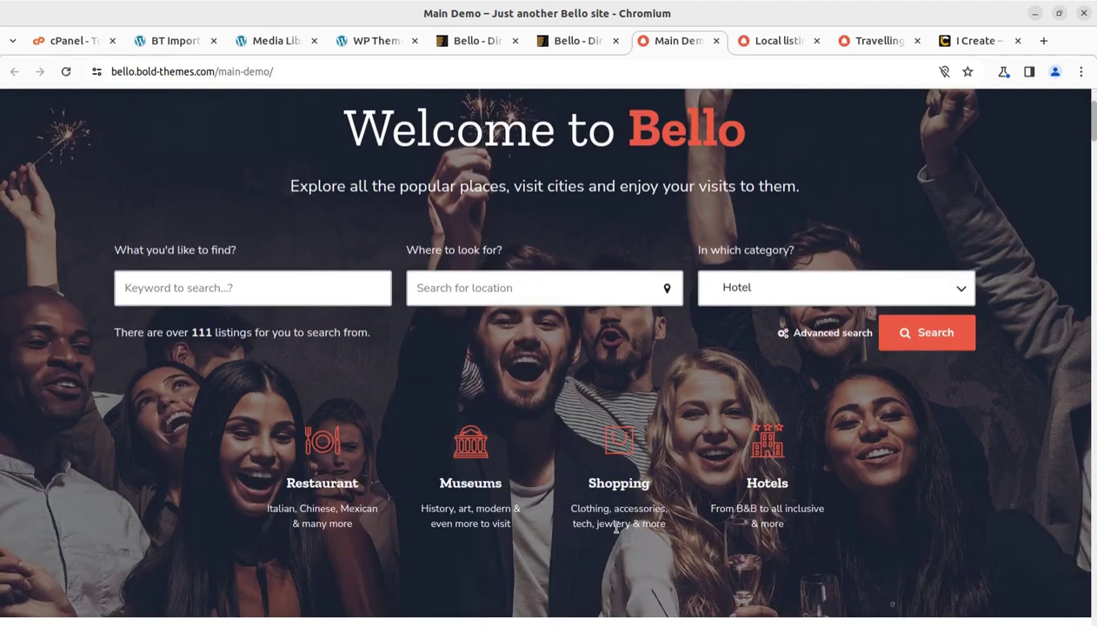
click(928, 335)
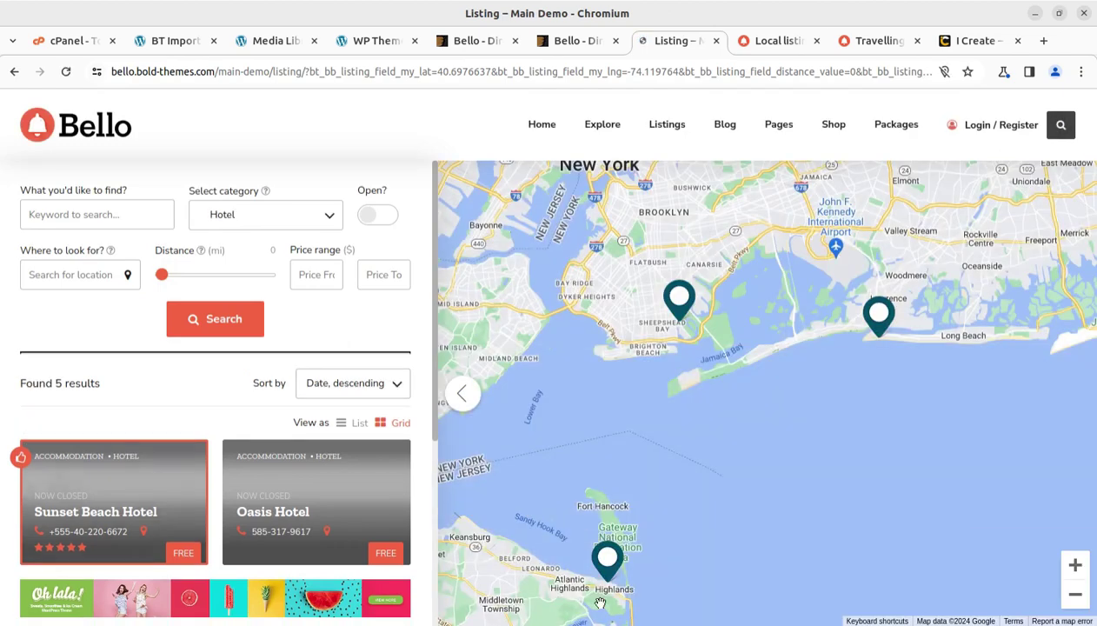
- Open the Hotel Berg listing and review its 89% score, amenities and guest reviews
scroll(274, 510, down, 3)
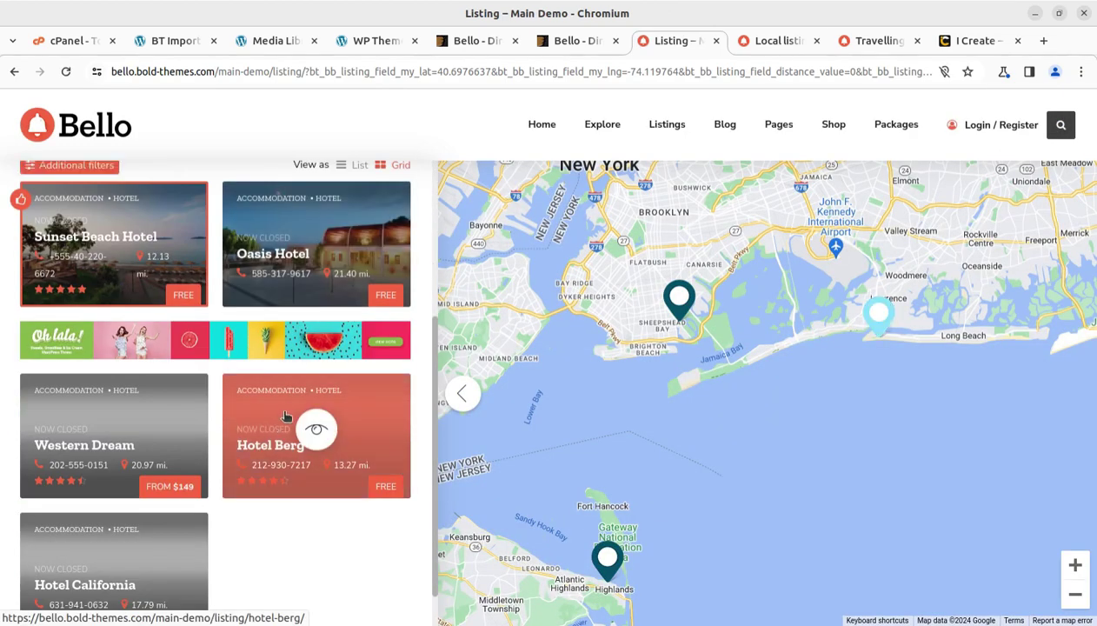
click(287, 415)
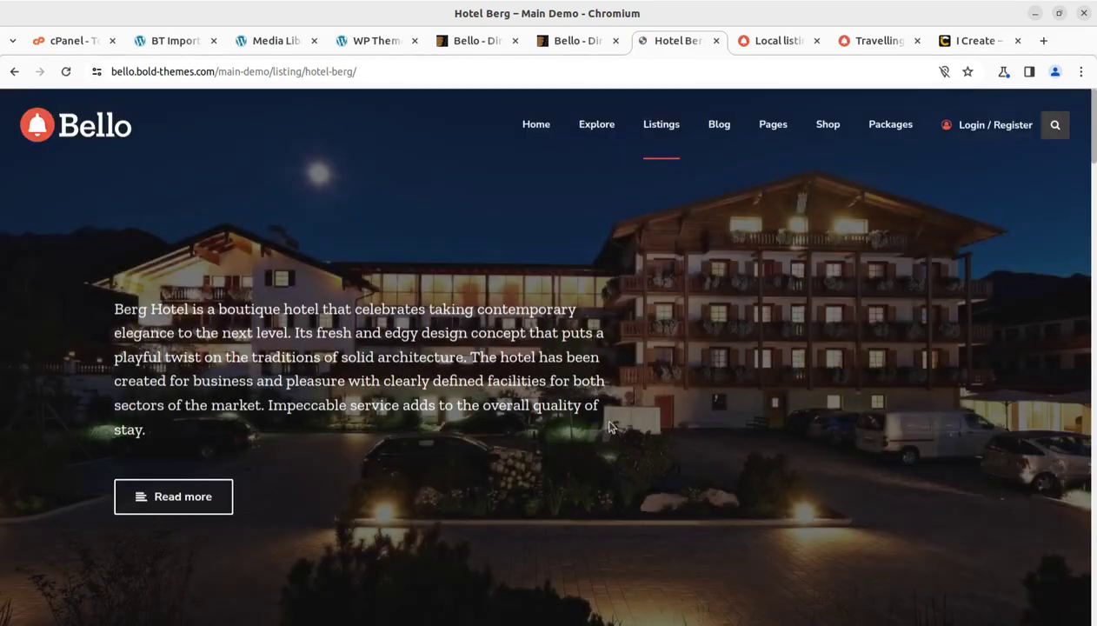
scroll(681, 452, down, 8)
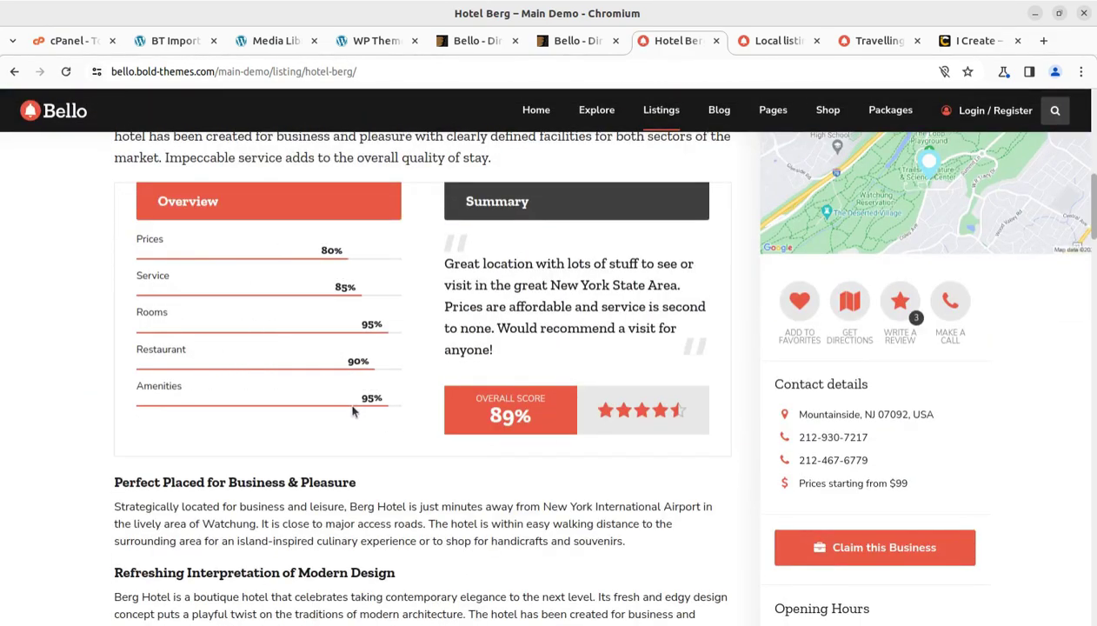
scroll(352, 412, down, 2)
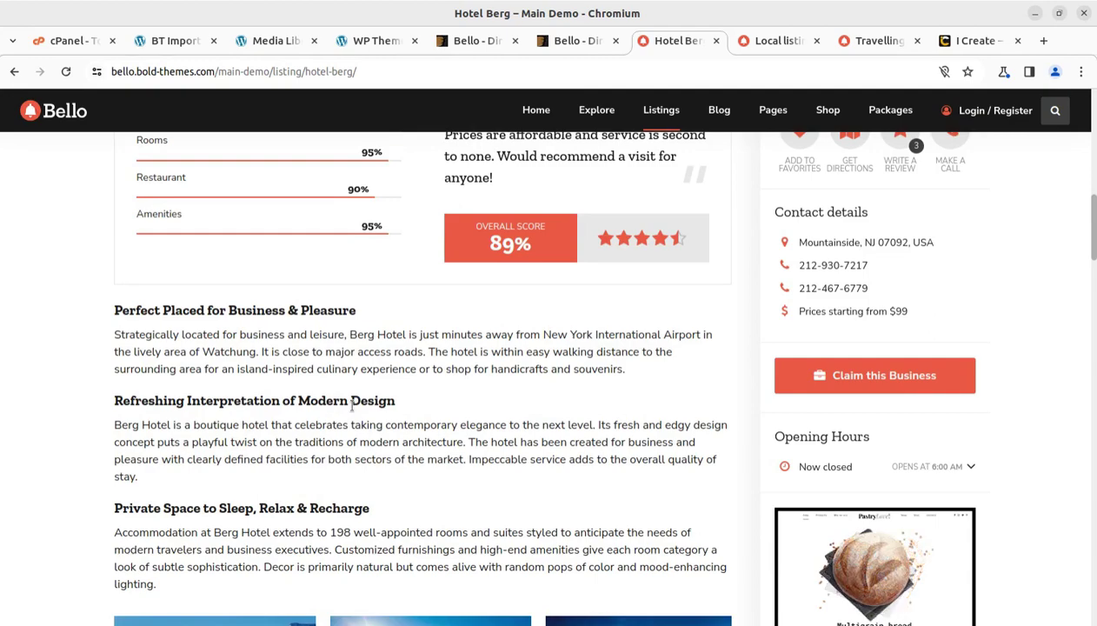
scroll(353, 405, down, 3)
scroll(352, 405, down, 2)
scroll(355, 411, down, 5)
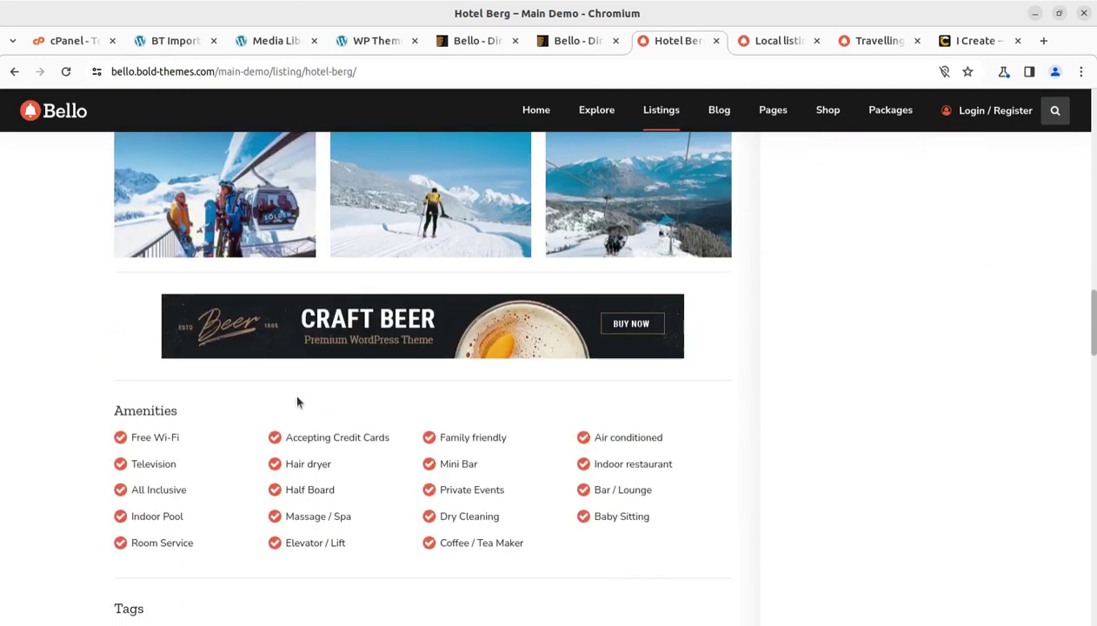
scroll(381, 457, down, 10)
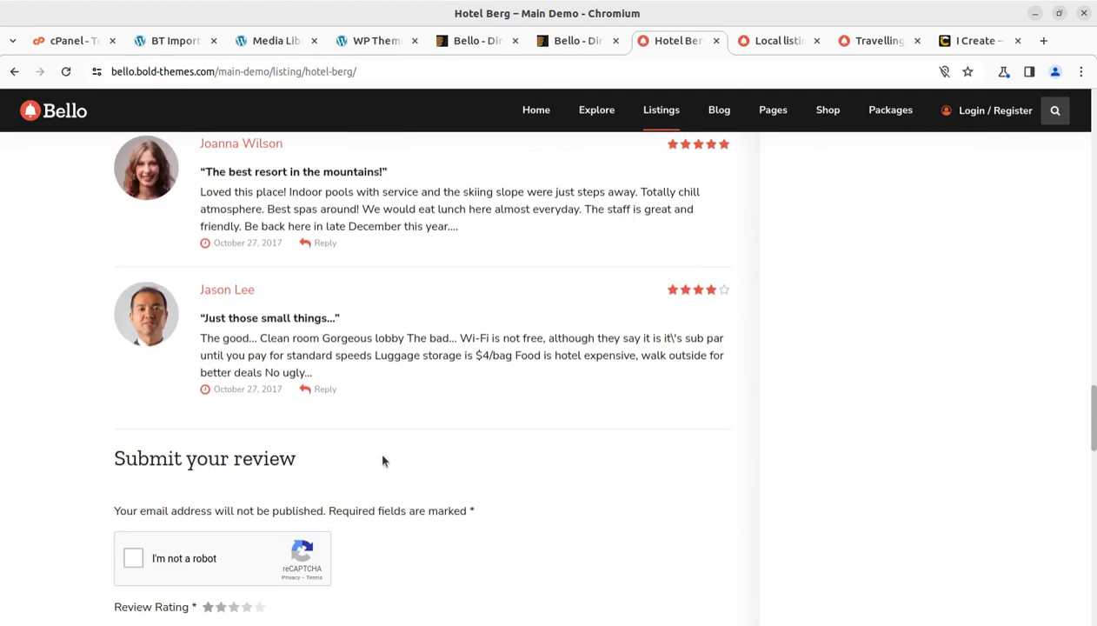
scroll(382, 460, up, 18)
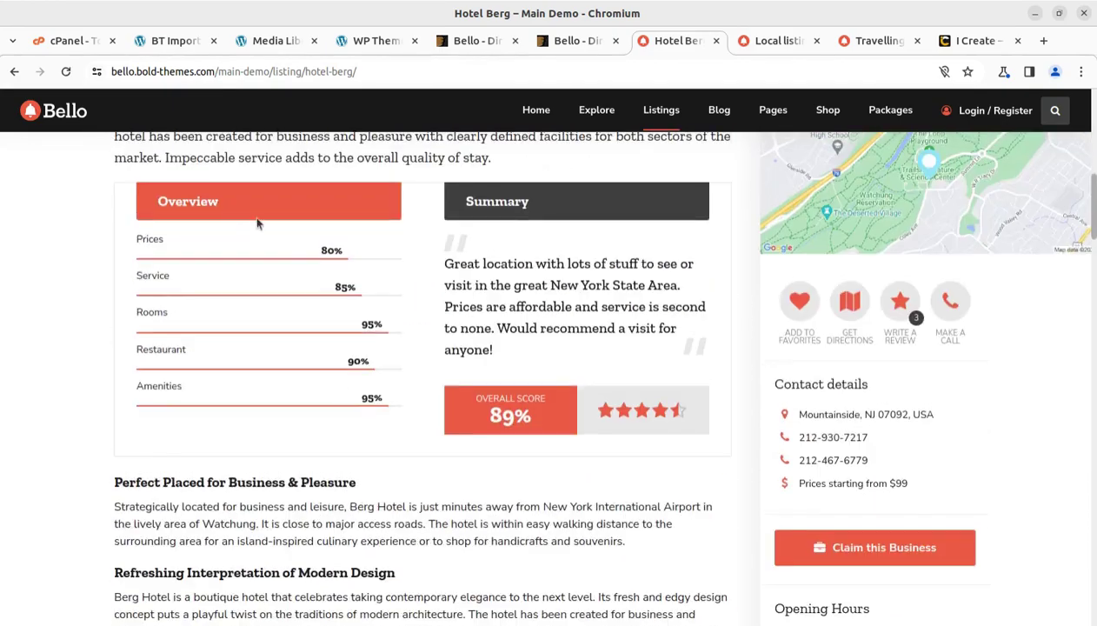
scroll(257, 225, up, 5)
mouse_move(537, 113)
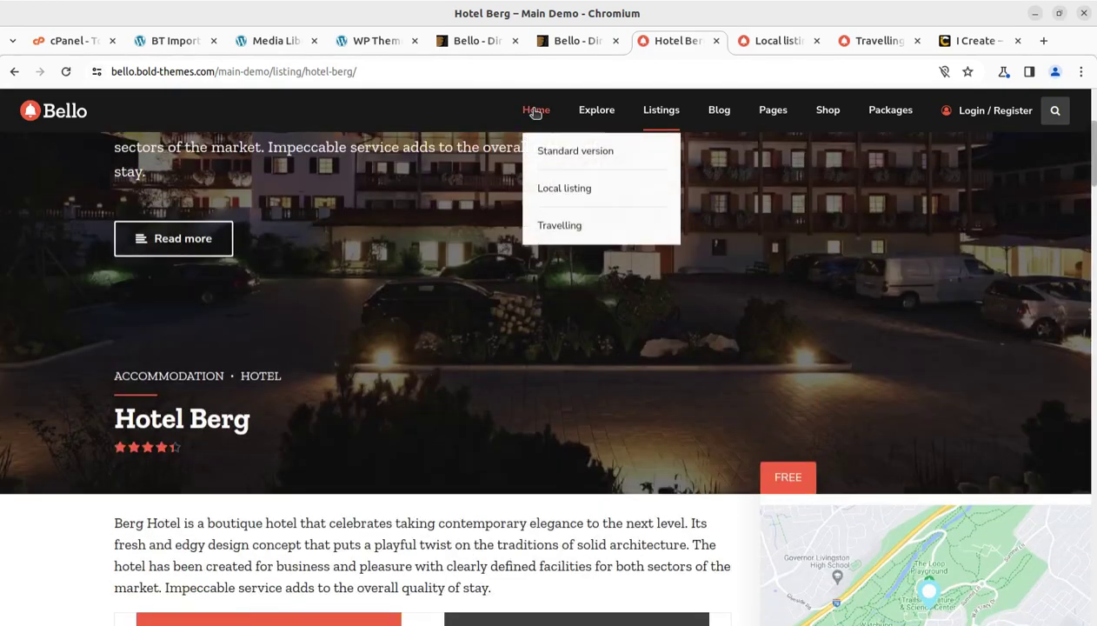
- Open the Local listing demo home page and look over it
click(542, 189)
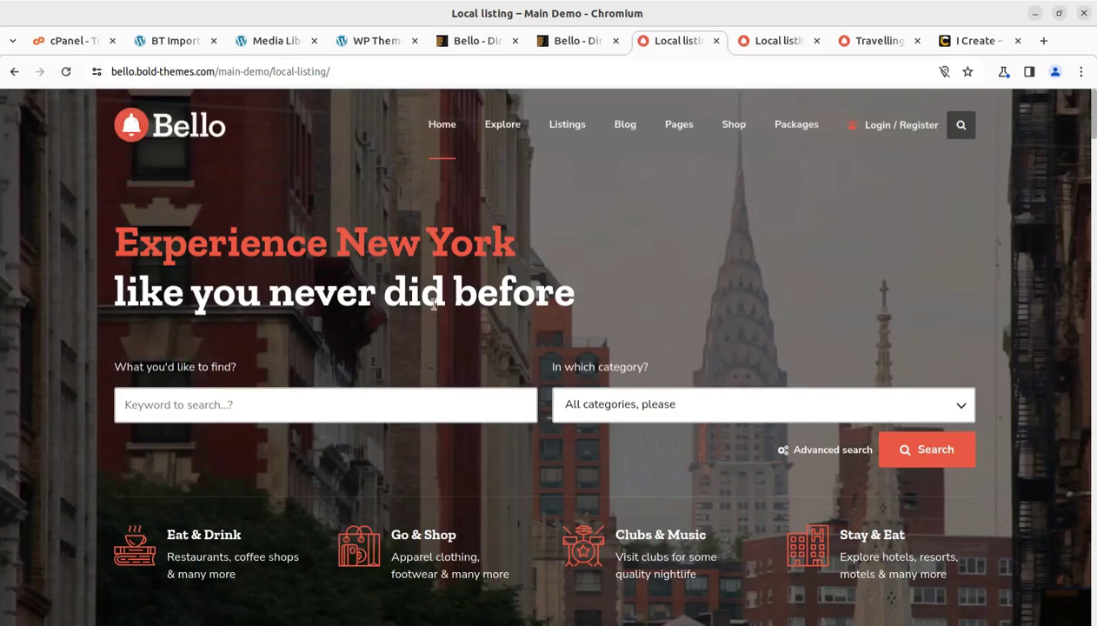
scroll(312, 371, down, 4)
scroll(522, 409, up, 4)
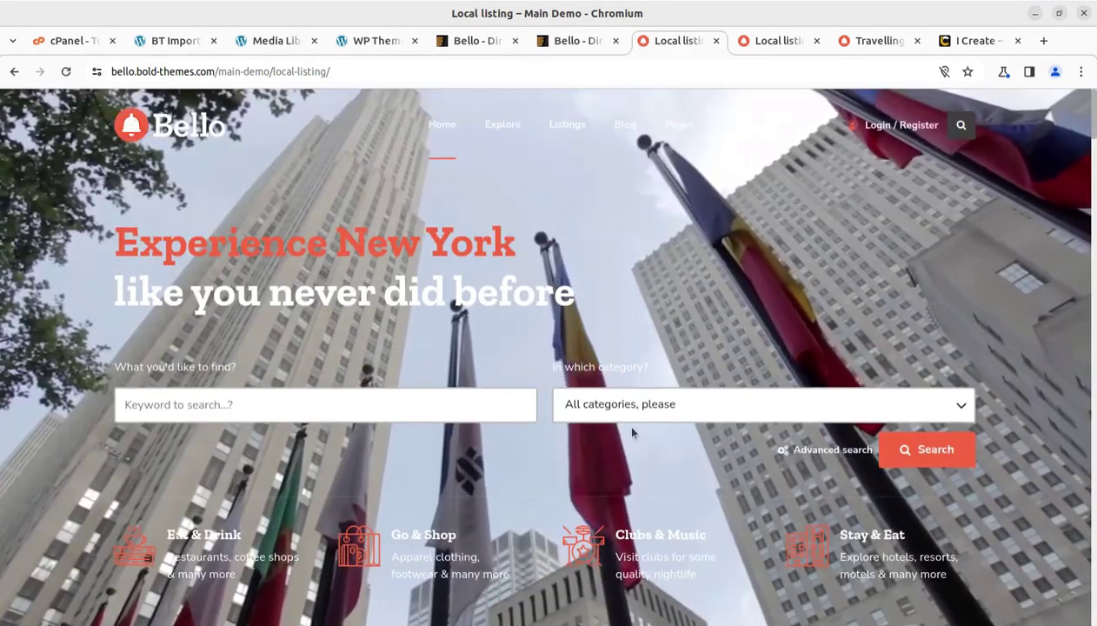
scroll(632, 432, down, 5)
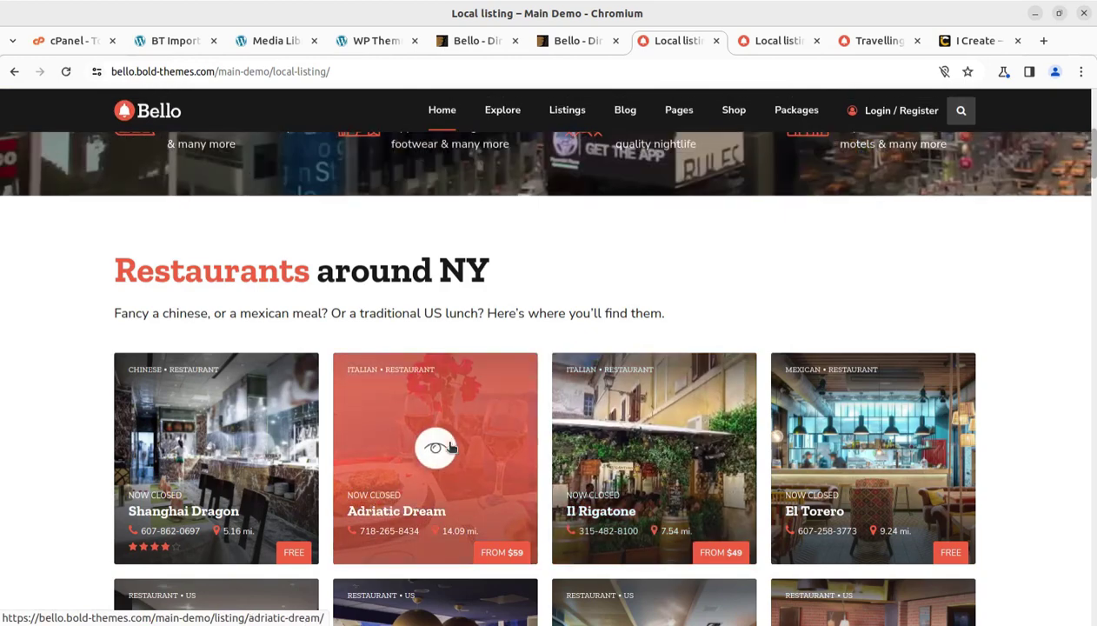
- Open the Adriatic Dream restaurant listing and scroll through its details
click(450, 446)
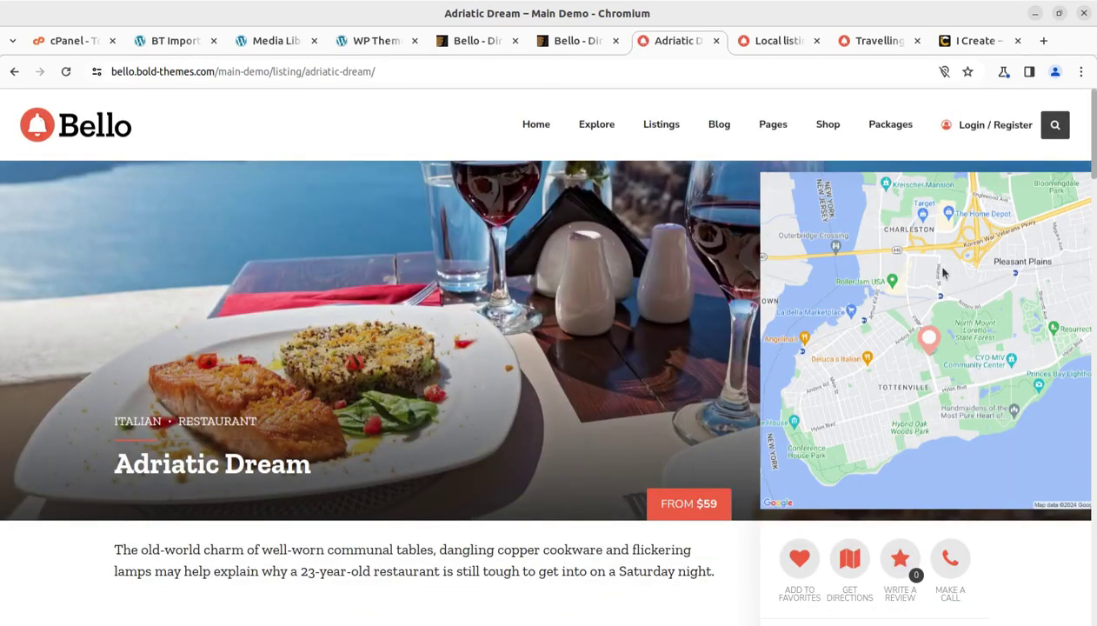
scroll(167, 262, down, 3)
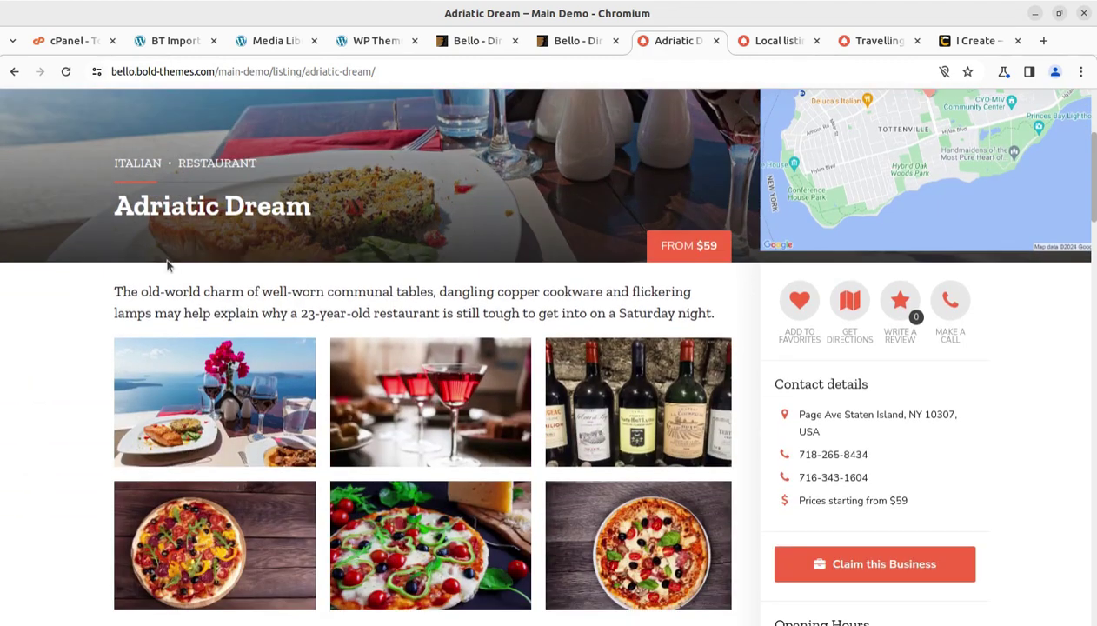
scroll(409, 417, down, 1)
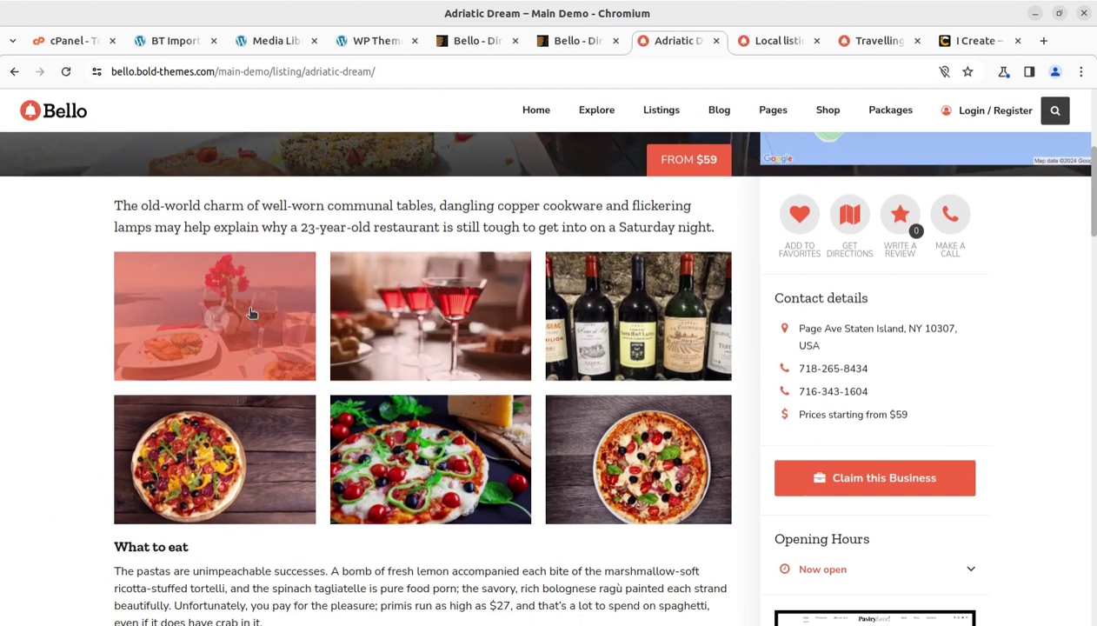
scroll(874, 407, down, 1)
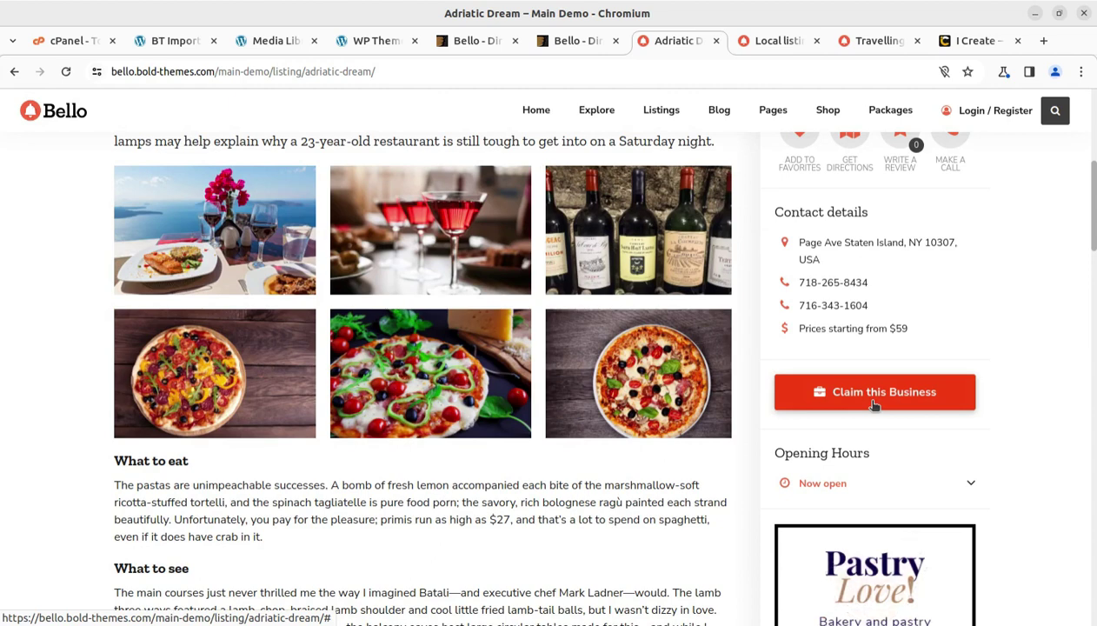
scroll(813, 387, down, 1)
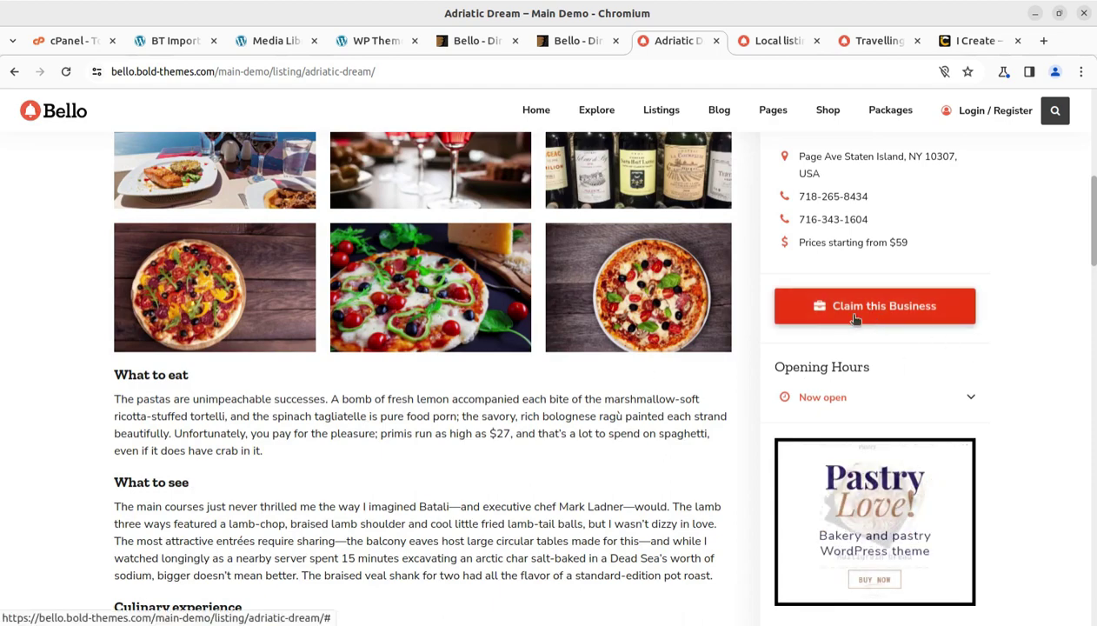
scroll(408, 437, down, 5)
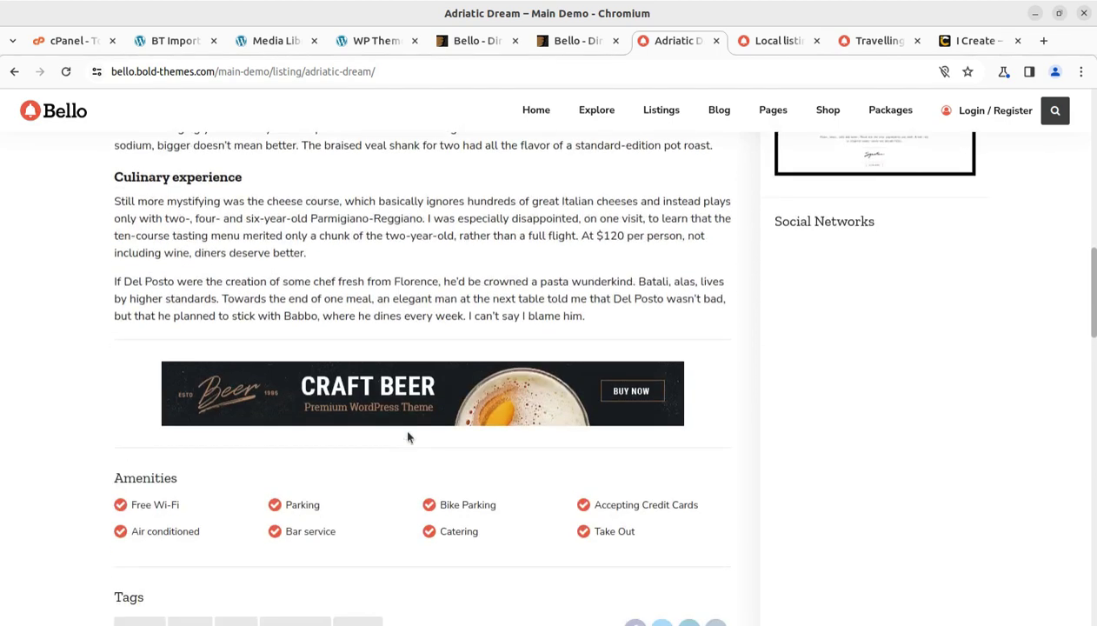
scroll(408, 437, down, 9)
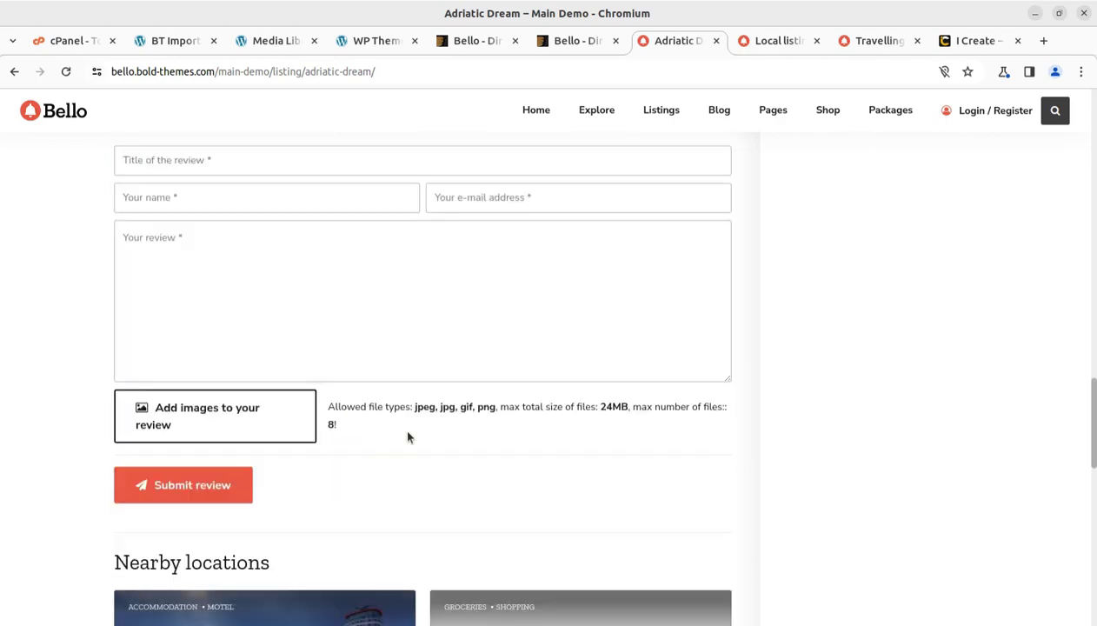
scroll(408, 437, down, 5)
scroll(408, 438, up, 20)
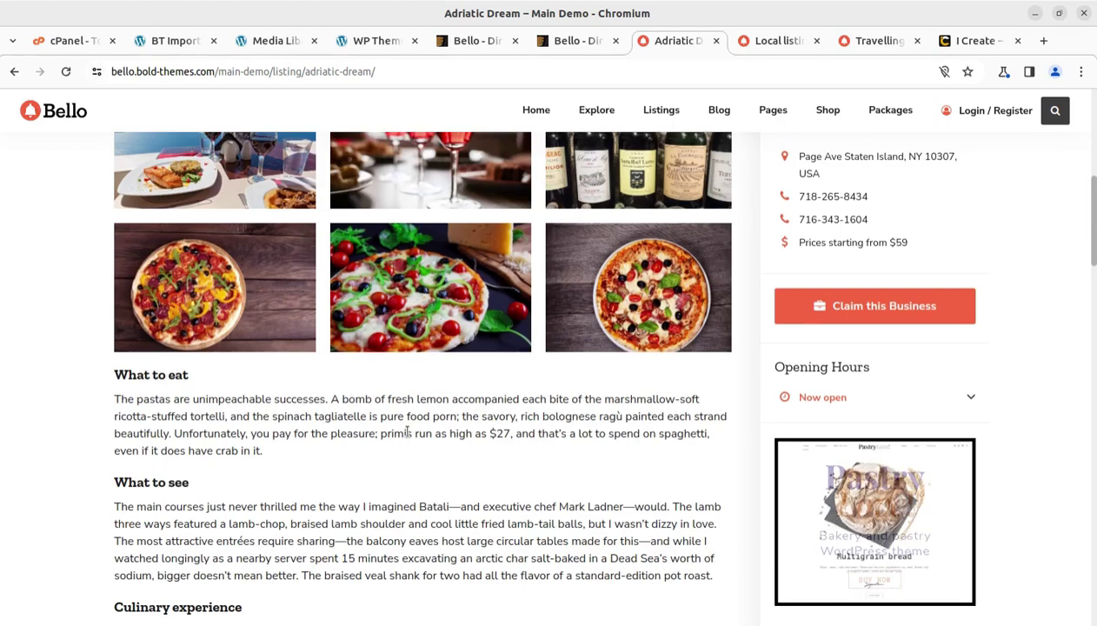
- Try Claim this Business on Adriatic Dream, see it requires login, and dismiss the login prompt
click(861, 318)
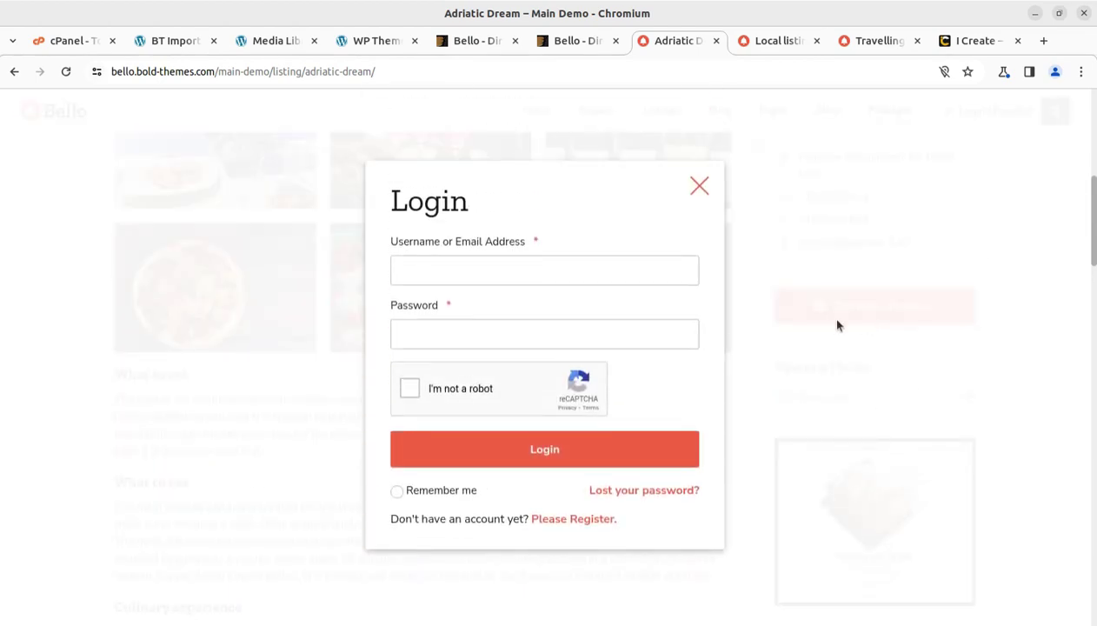
click(700, 186)
scroll(687, 304, up, 6)
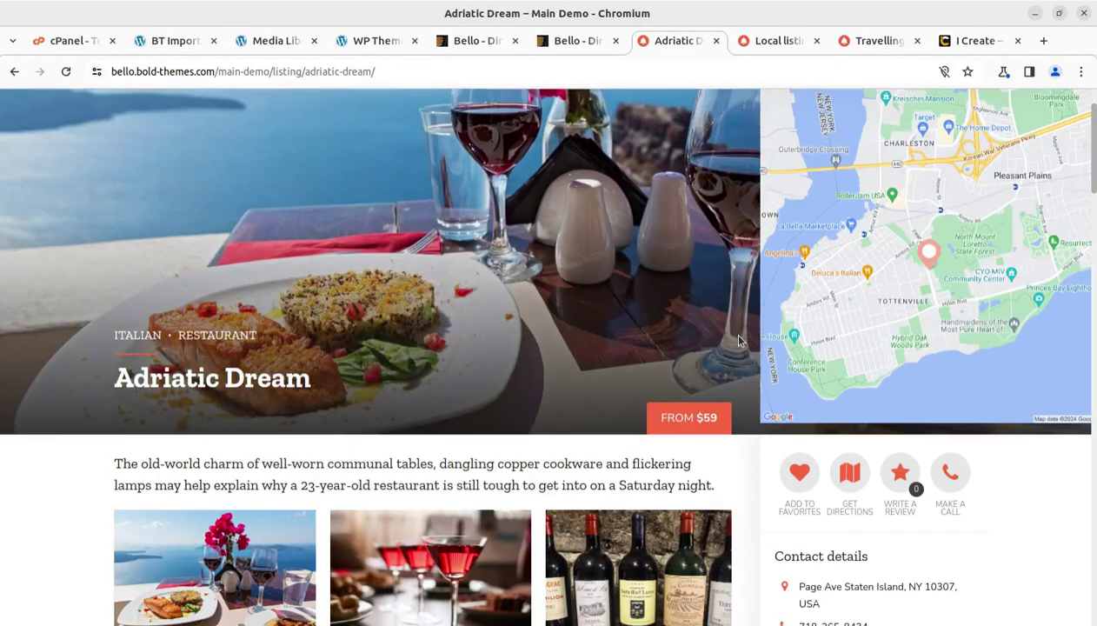
mouse_move(661, 127)
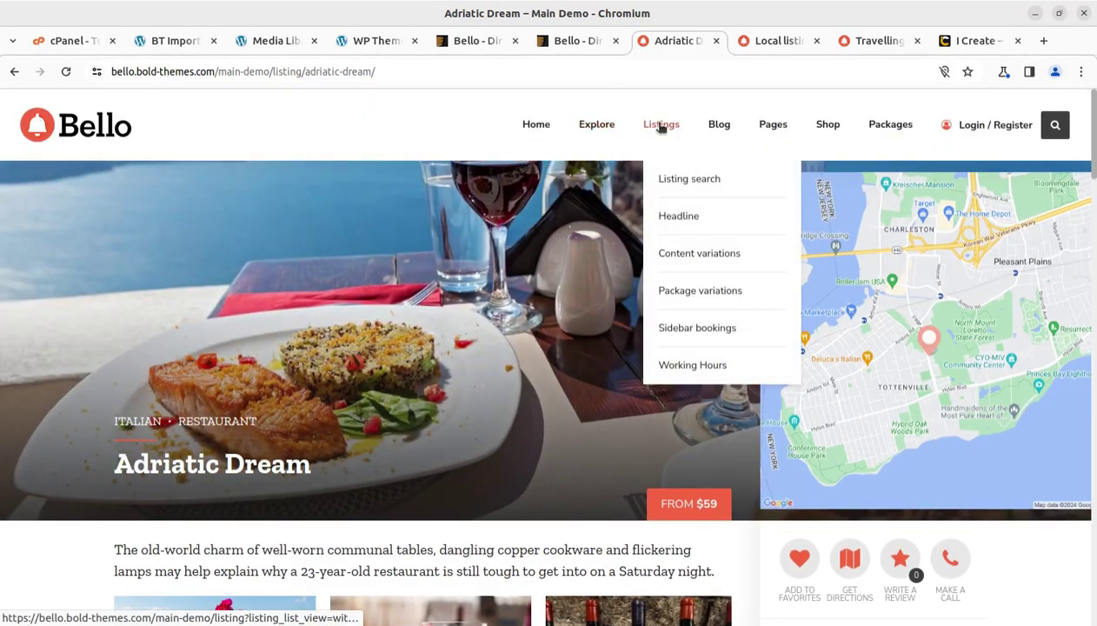
mouse_move(673, 185)
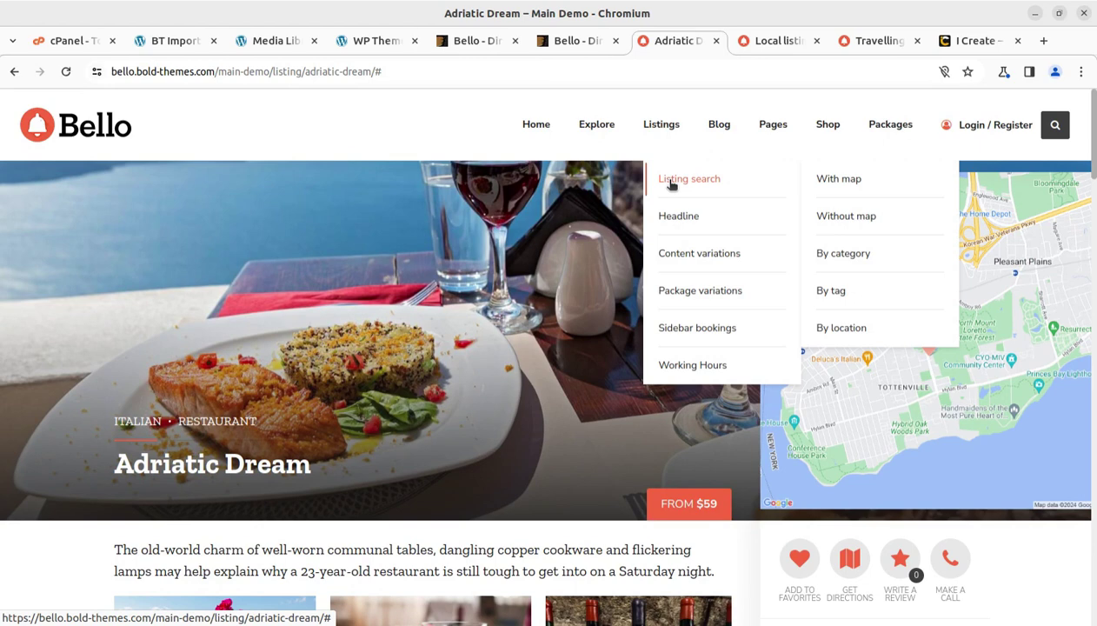
mouse_move(678, 254)
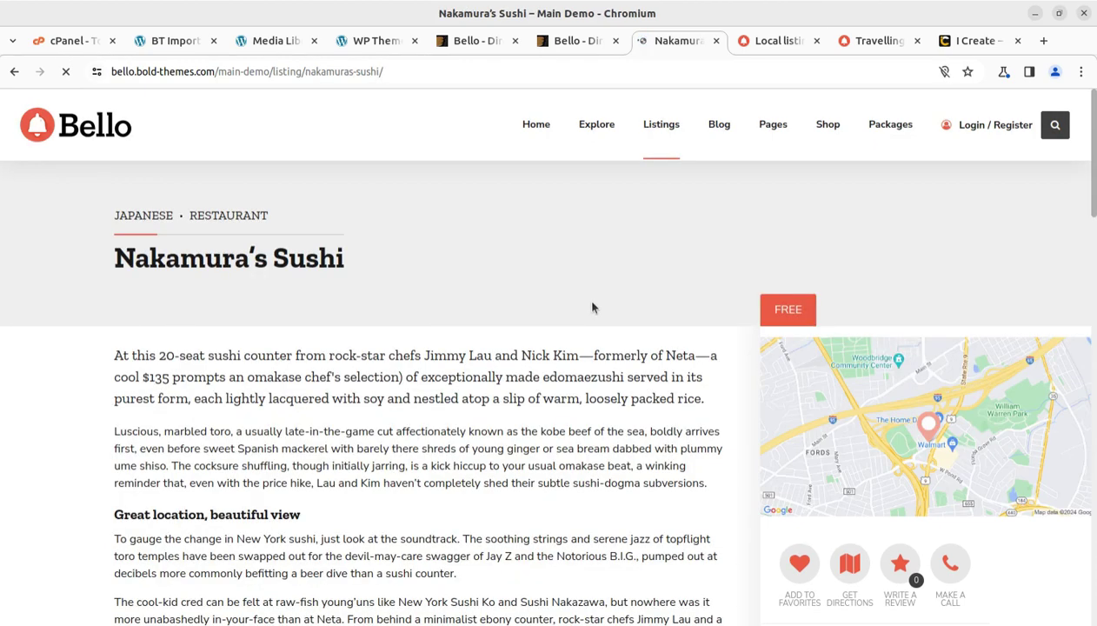
- On the Local listing demo, try the keyword search field and scroll to the listing cards
click(768, 42)
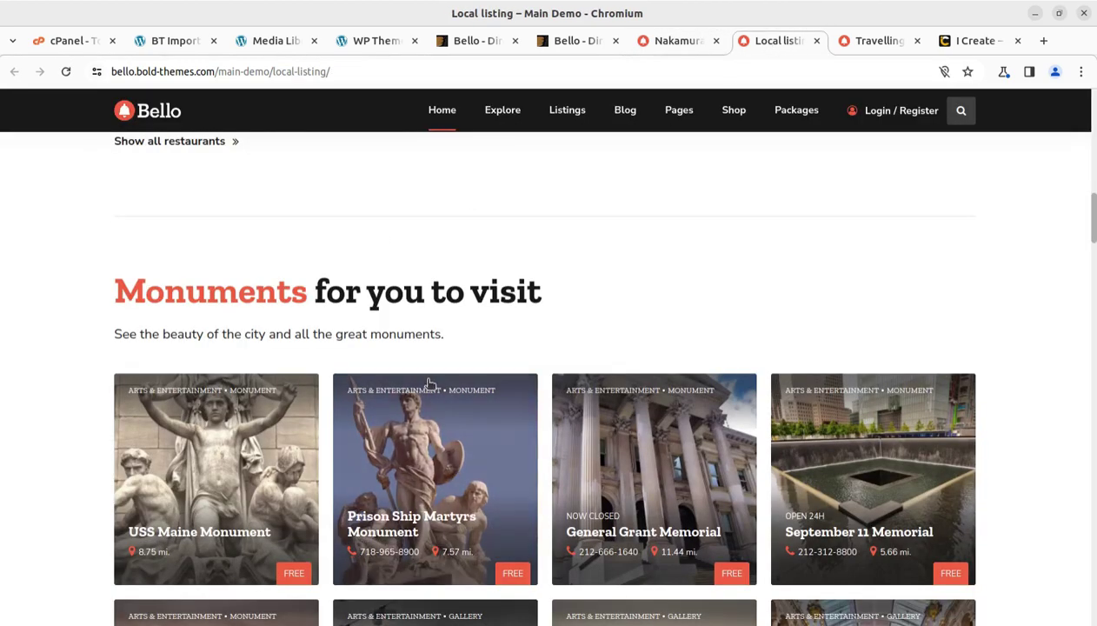
scroll(428, 387, up, 15)
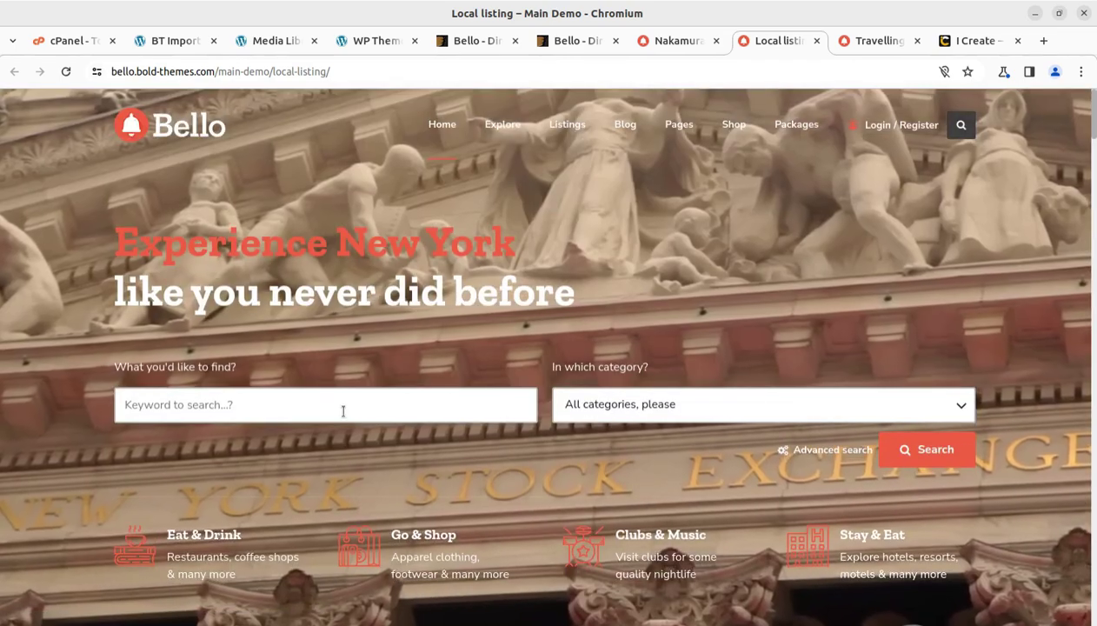
click(314, 417)
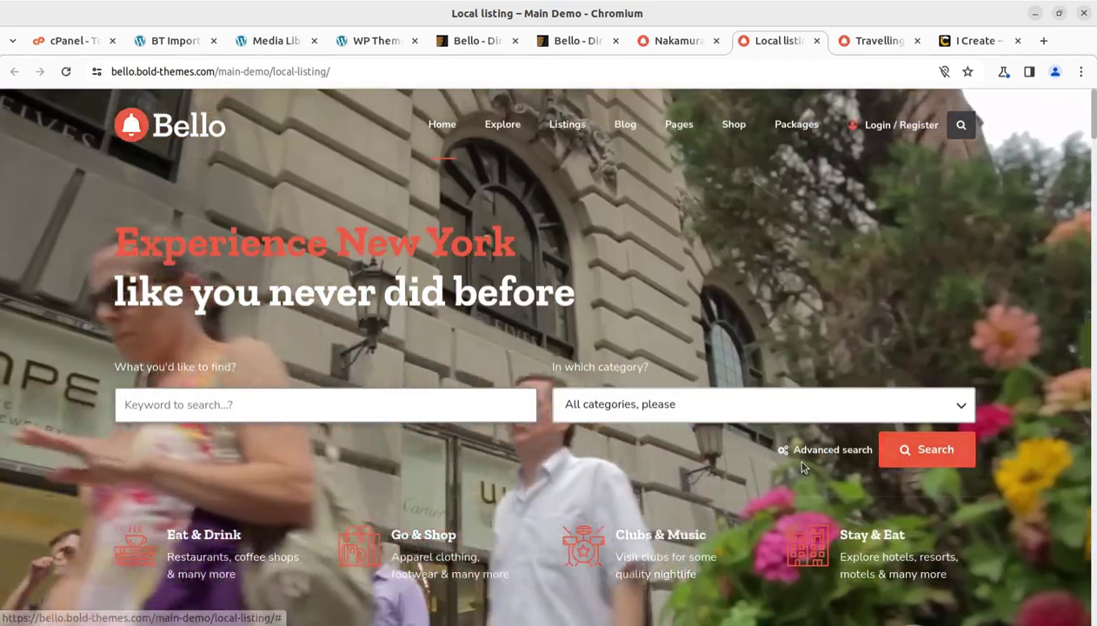
scroll(473, 348, down, 5)
scroll(476, 406, down, 3)
scroll(477, 406, down, 2)
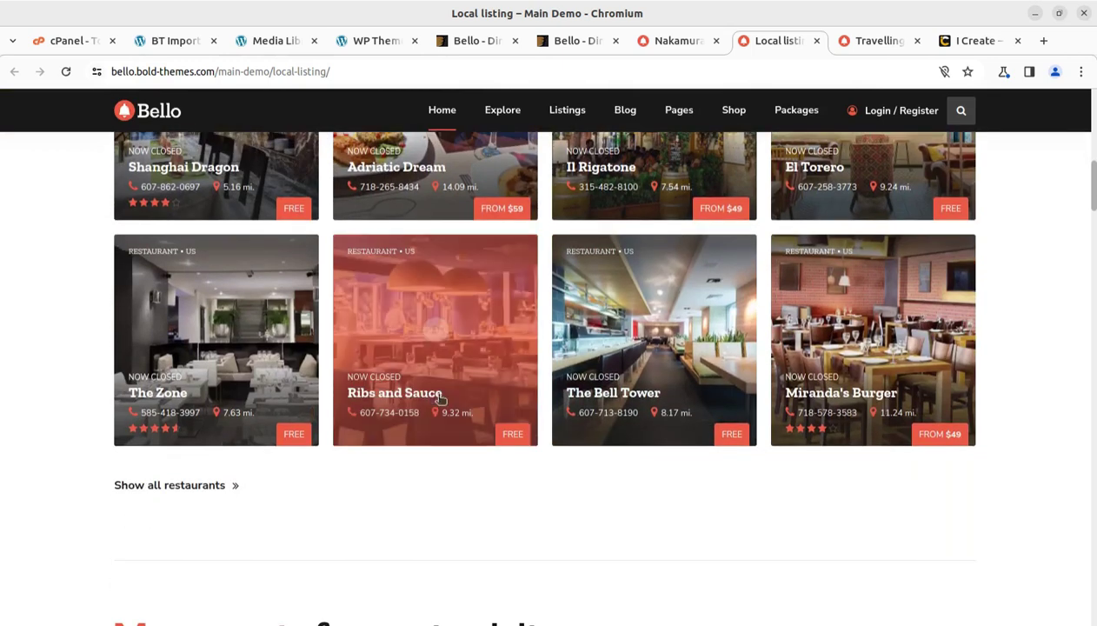
scroll(696, 384, down, 4)
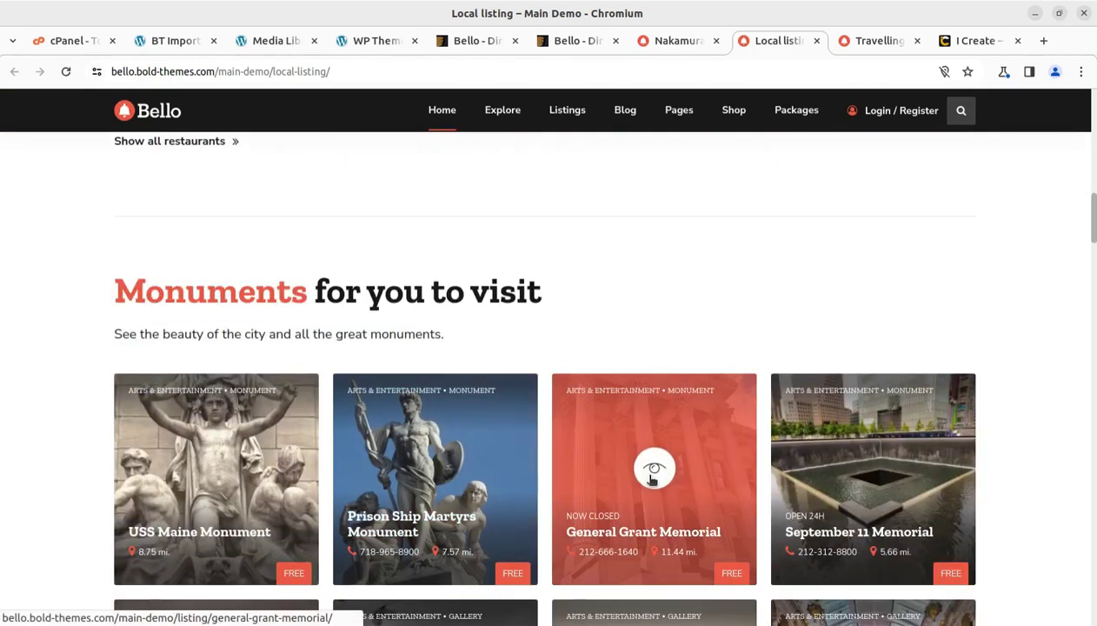
- Open the General Grant Memorial listing, review it, and go back to the Local listing page
click(611, 458)
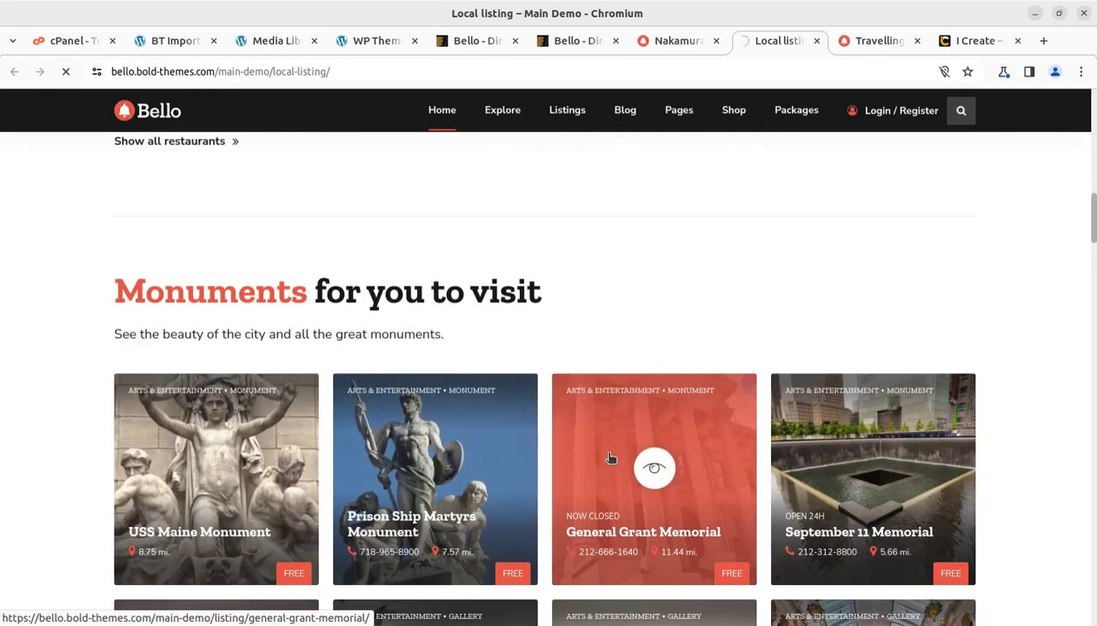
scroll(583, 457, down, 4)
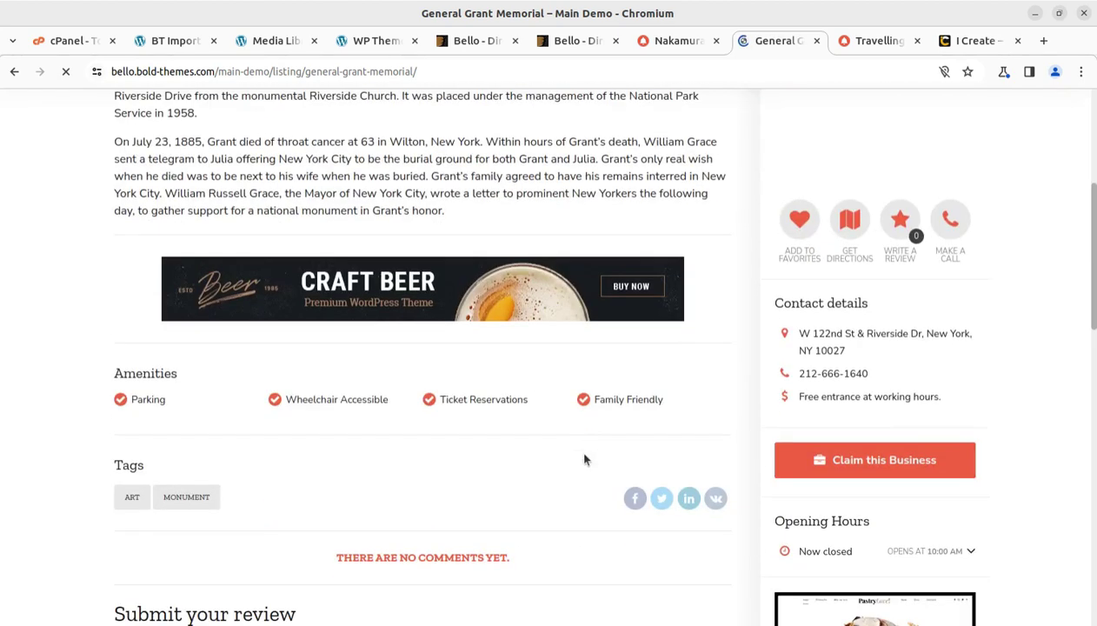
scroll(584, 459, down, 7)
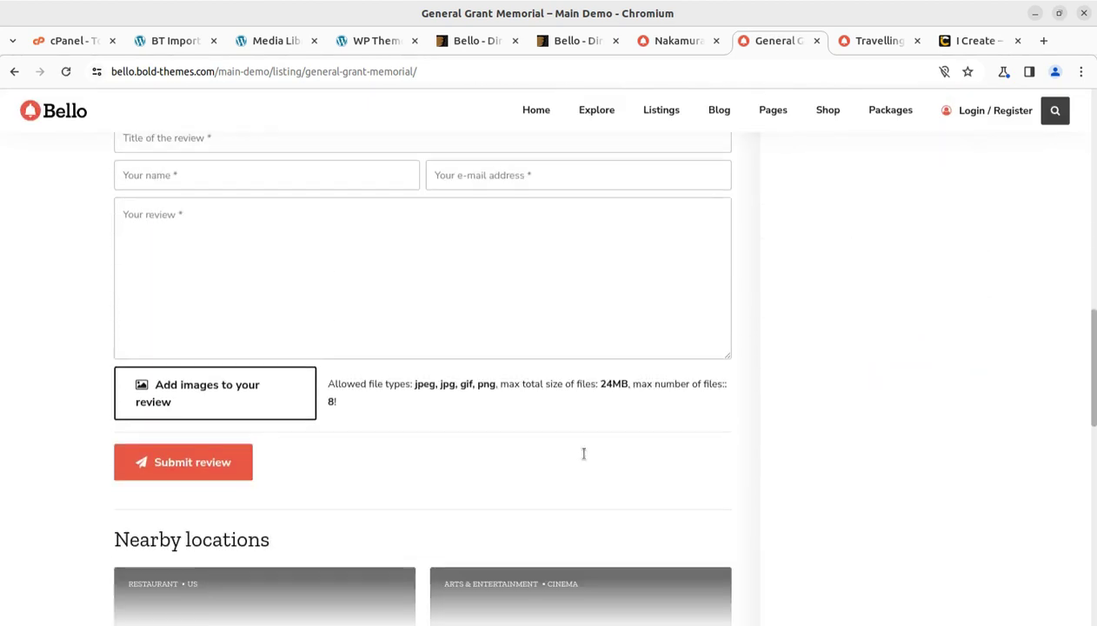
scroll(584, 456, down, 5)
mouse_move(822, 115)
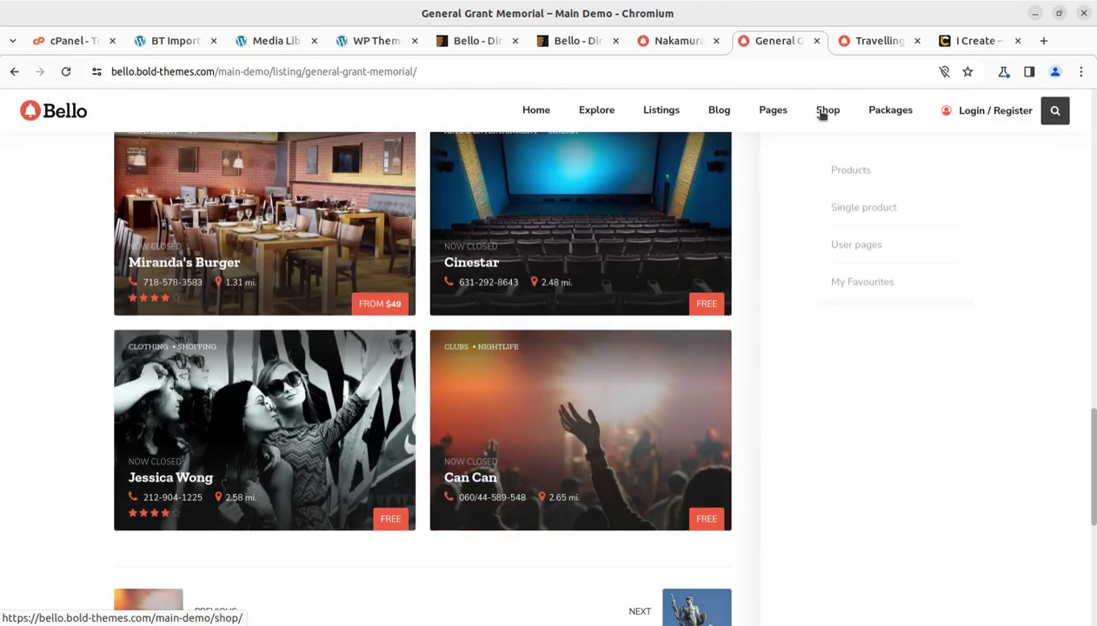
scroll(469, 183, up, 5)
click(13, 73)
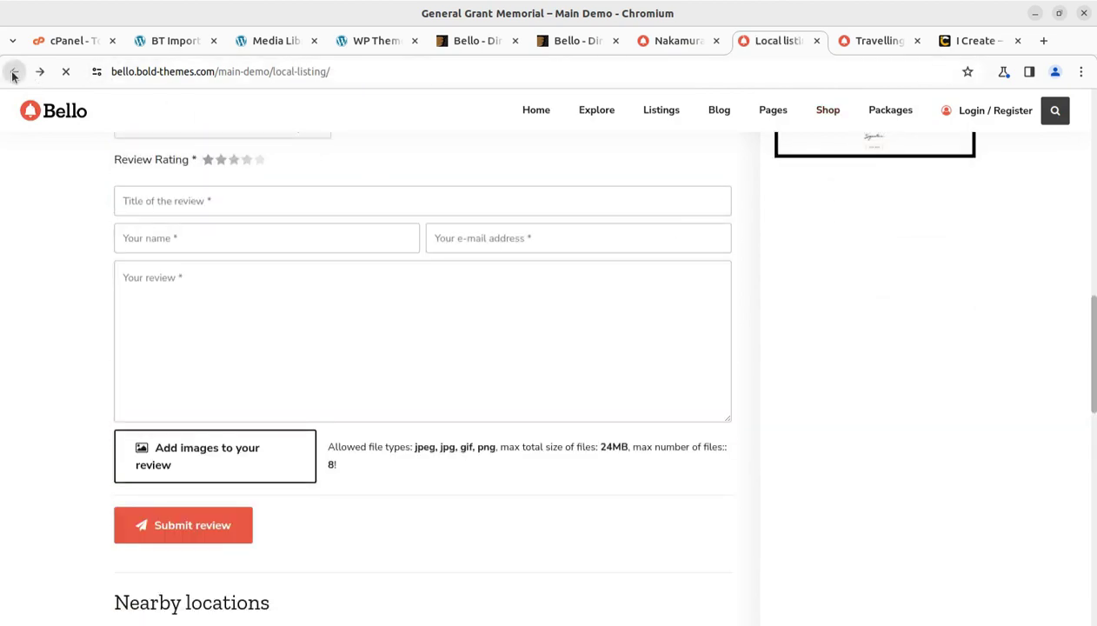
scroll(527, 349, up, 10)
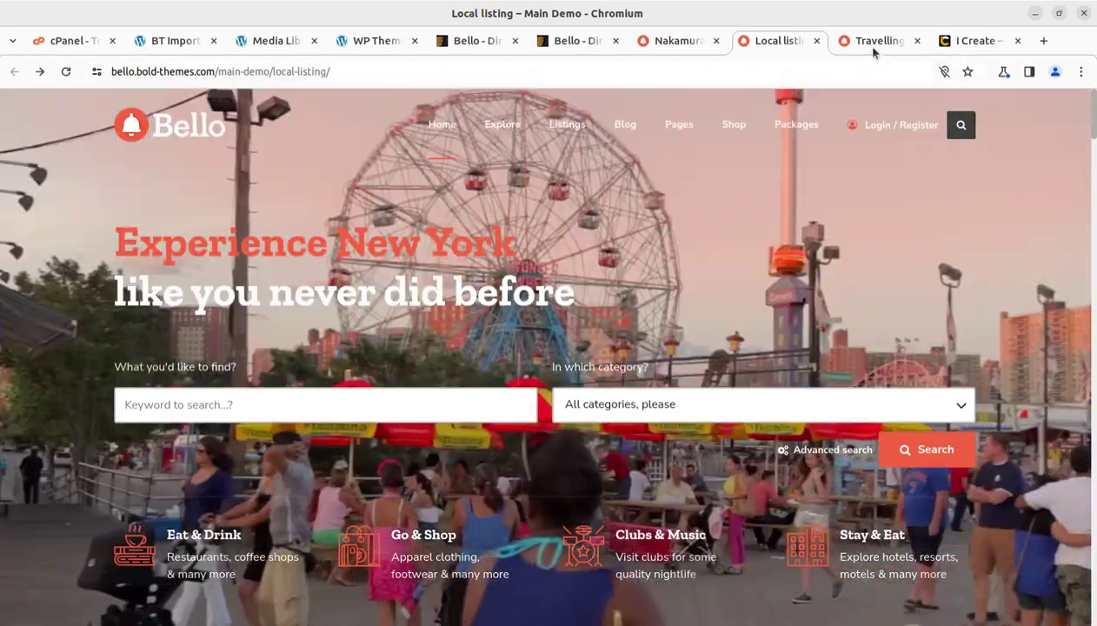
click(874, 47)
- Scroll the Travelling homepage through its featured listings, How Bello works and Join us now sections
scroll(462, 403, up, 15)
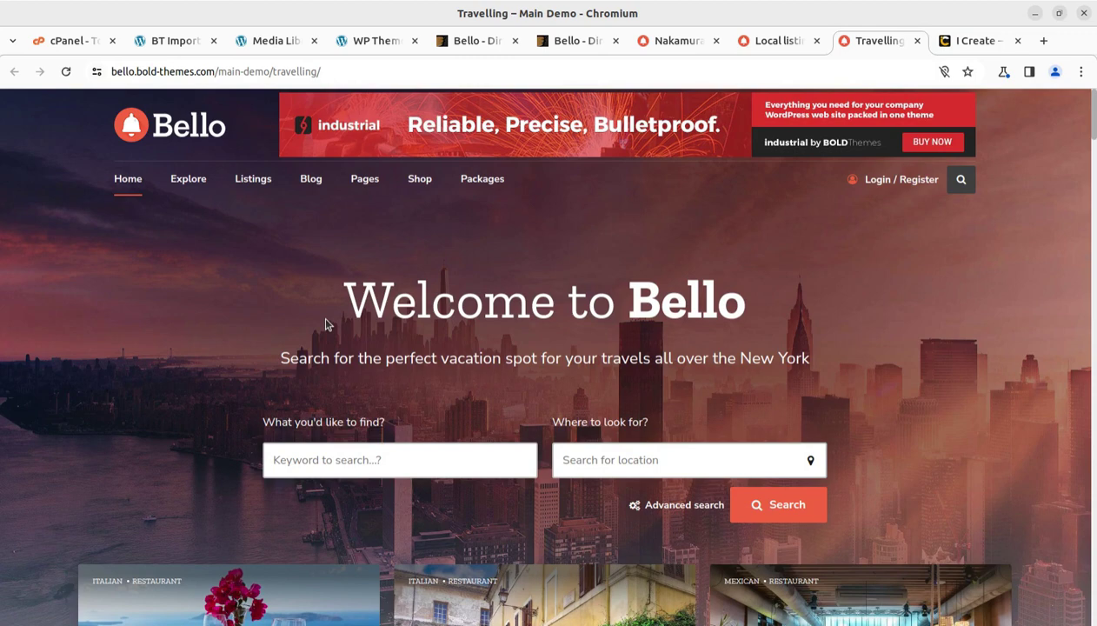
scroll(326, 325, down, 10)
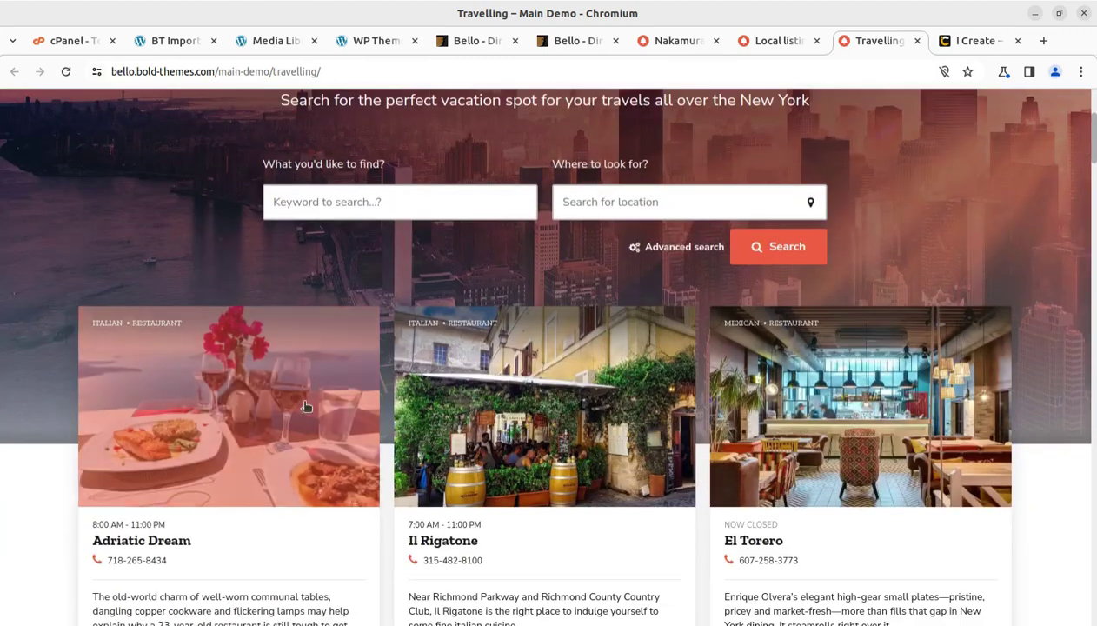
scroll(415, 442, down, 5)
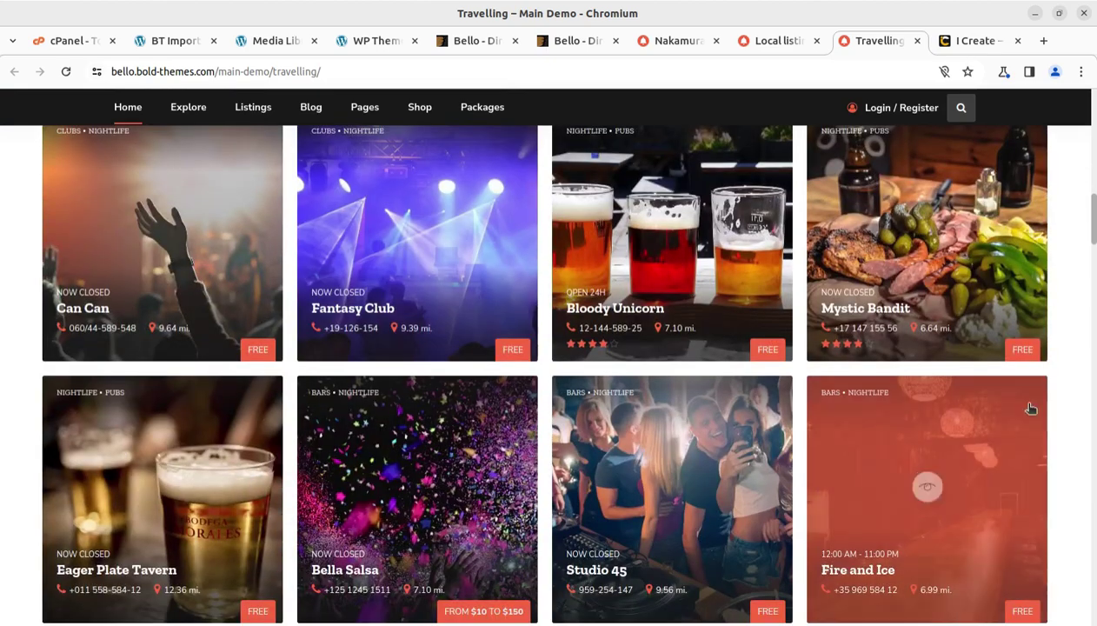
scroll(491, 403, down, 12)
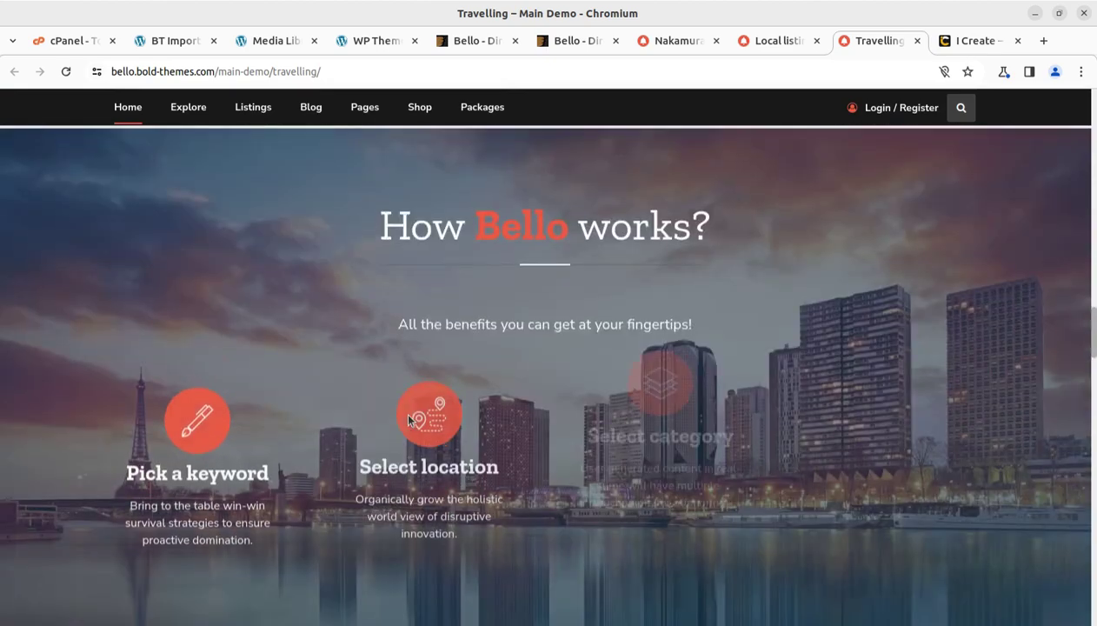
scroll(409, 416, down, 7)
scroll(414, 417, down, 7)
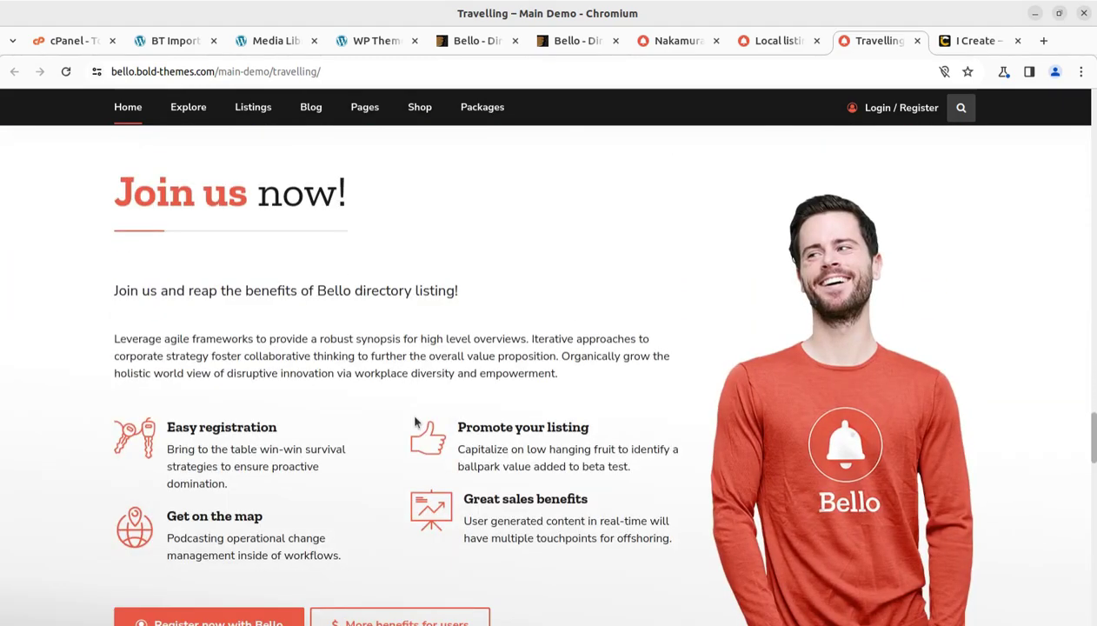
scroll(409, 413, up, 12)
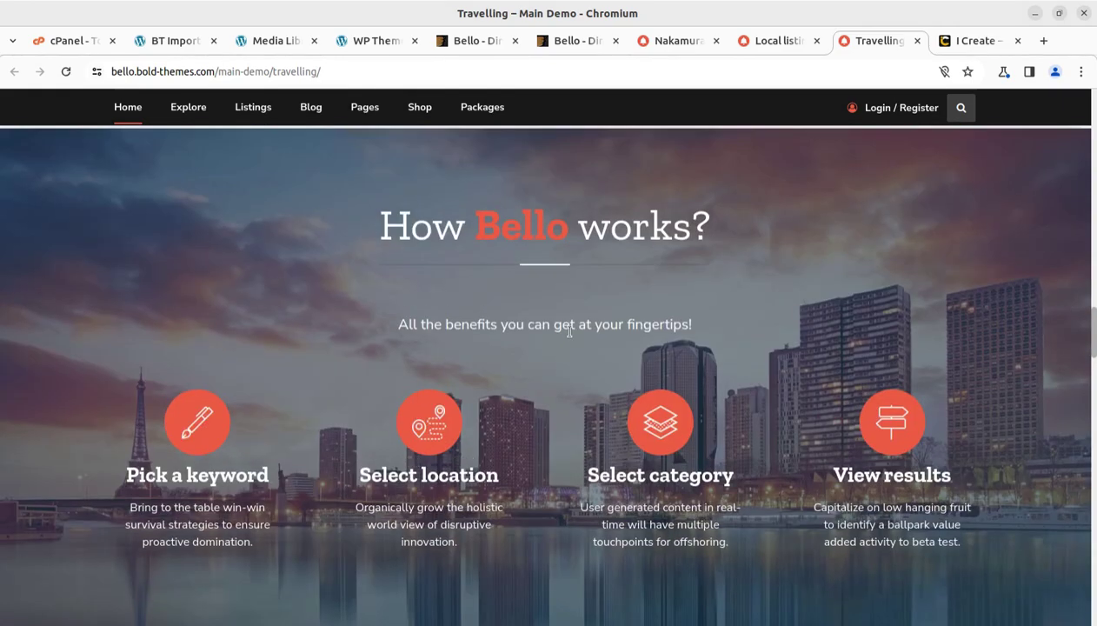
scroll(294, 314, down, 10)
scroll(294, 318, up, 5)
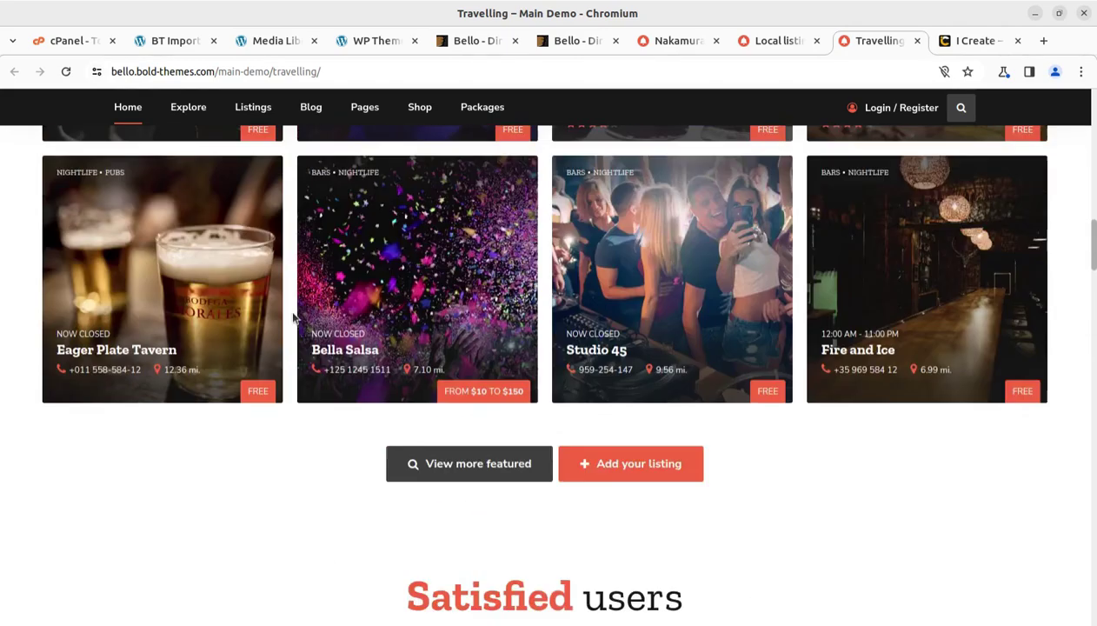
click(474, 42)
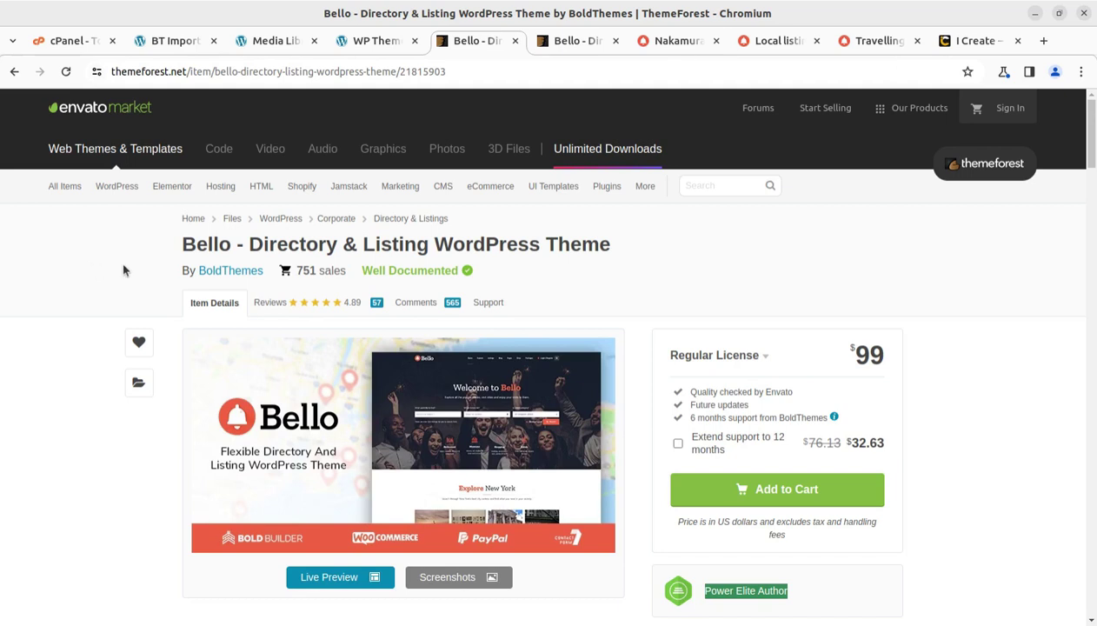
- Highlight the Bello title, author BoldThemes, publish date 1 June 2018 and last update 27 August 2023
double_click(184, 247)
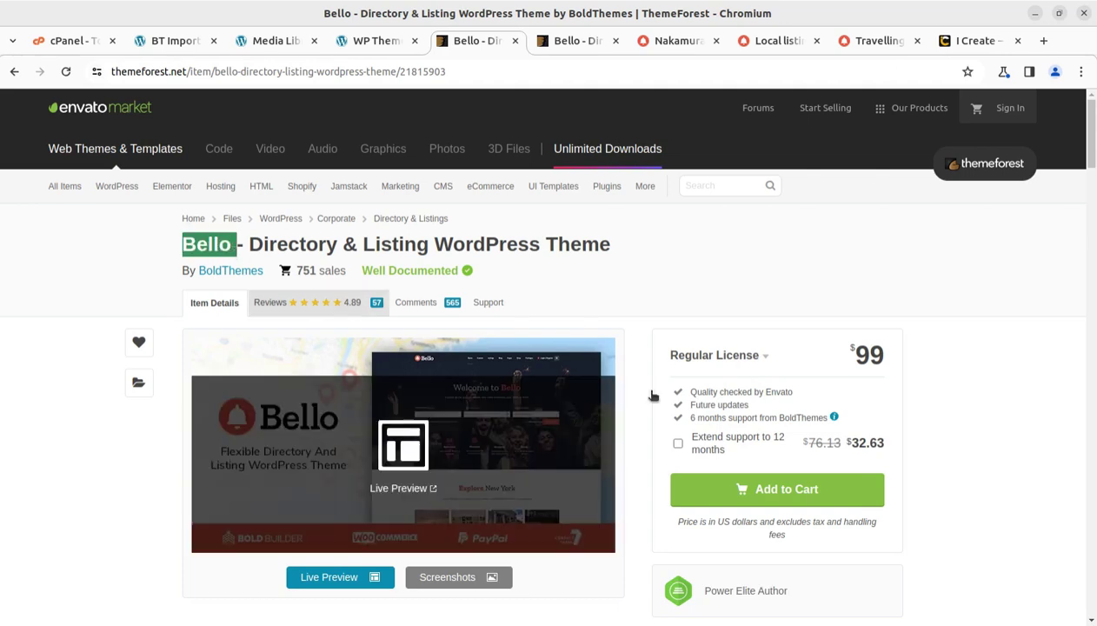
scroll(738, 420, down, 4)
drag(837, 309, 726, 308)
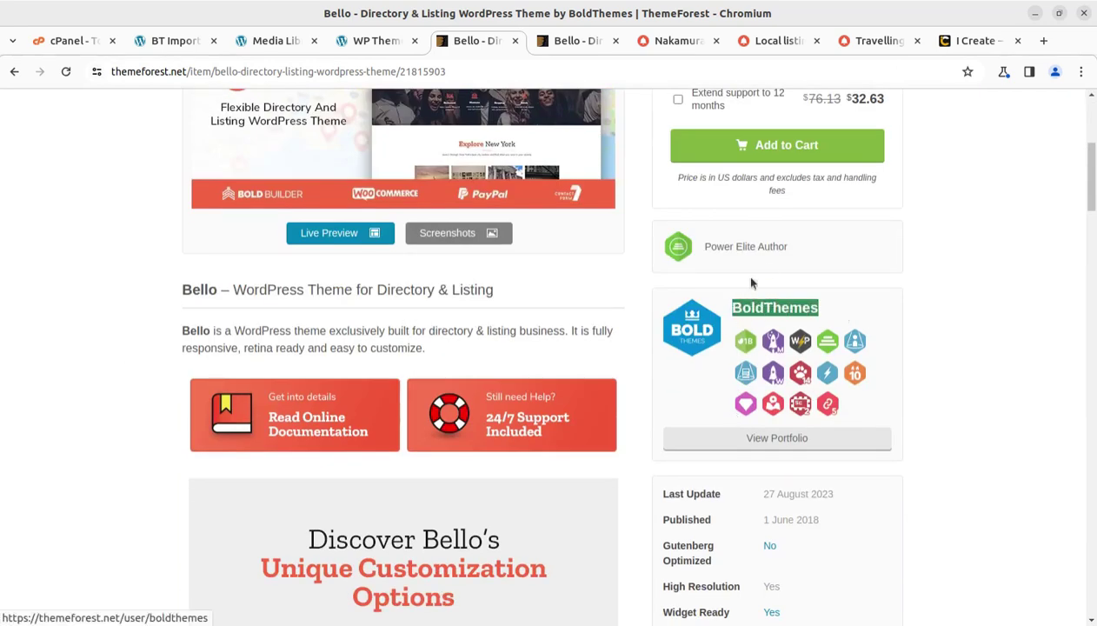
drag(821, 515, 759, 522)
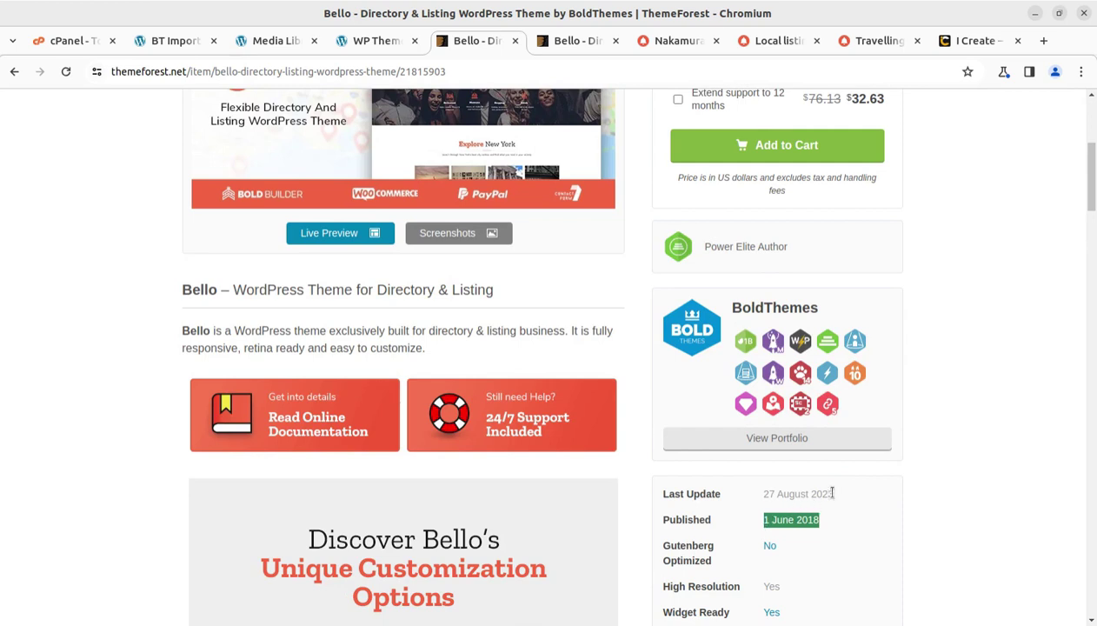
drag(833, 493, 758, 502)
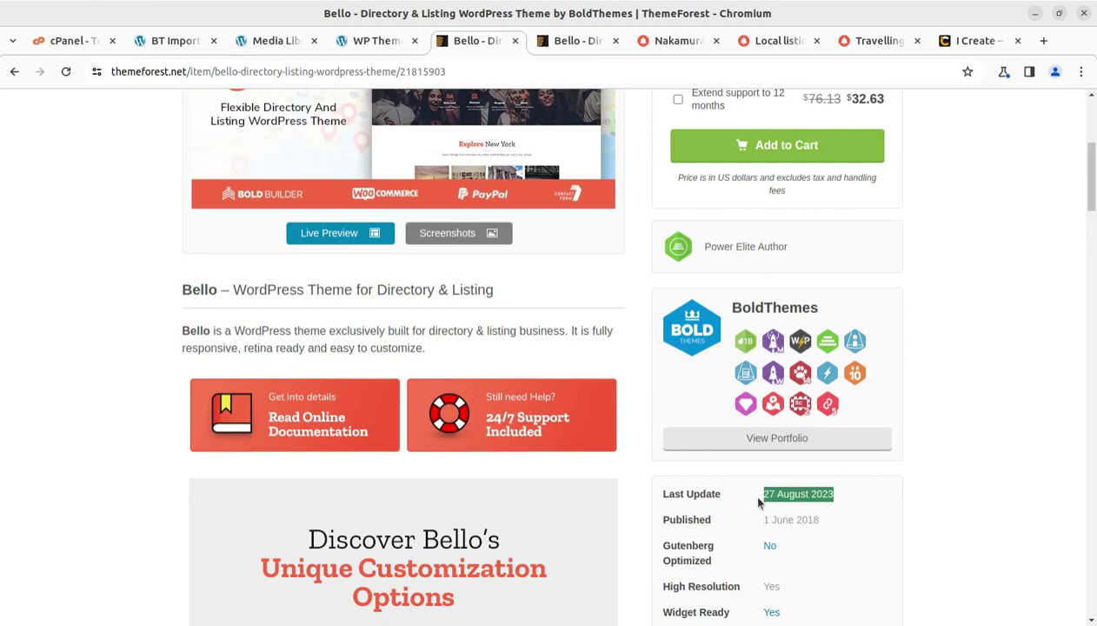
- Scroll through the item page's features, demo samples and support sections, then back up
scroll(286, 526, down, 3)
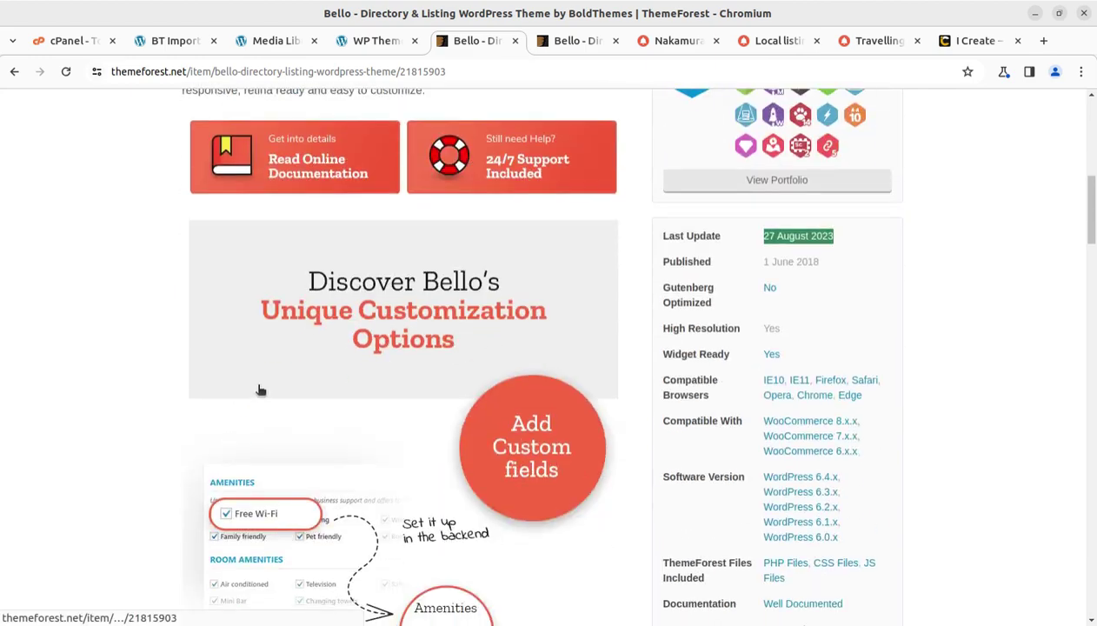
scroll(439, 466, down, 10)
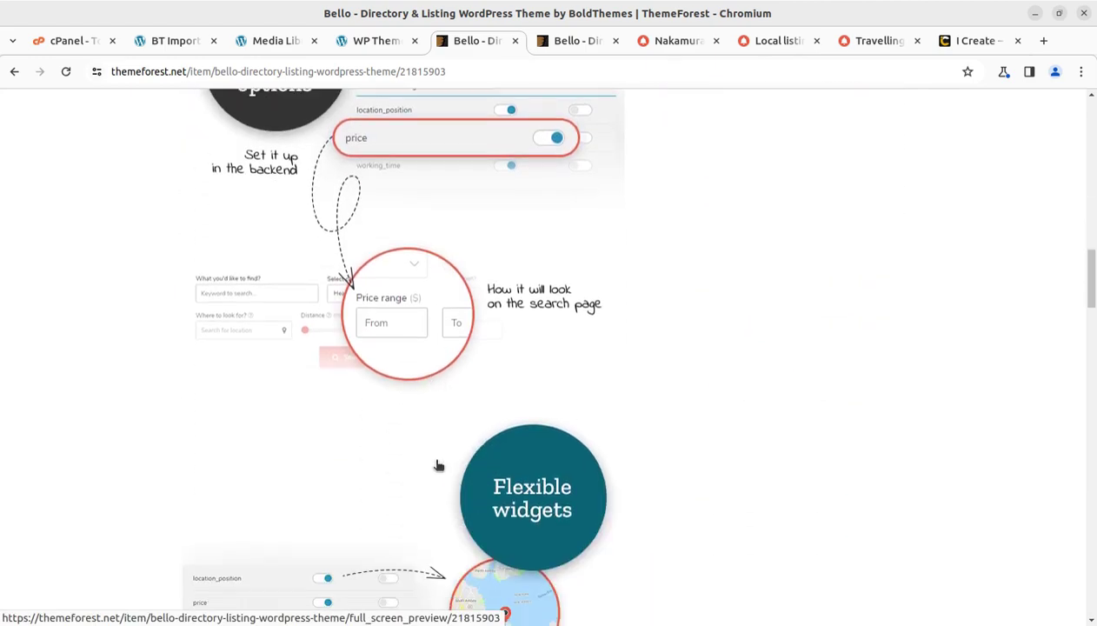
scroll(439, 466, down, 15)
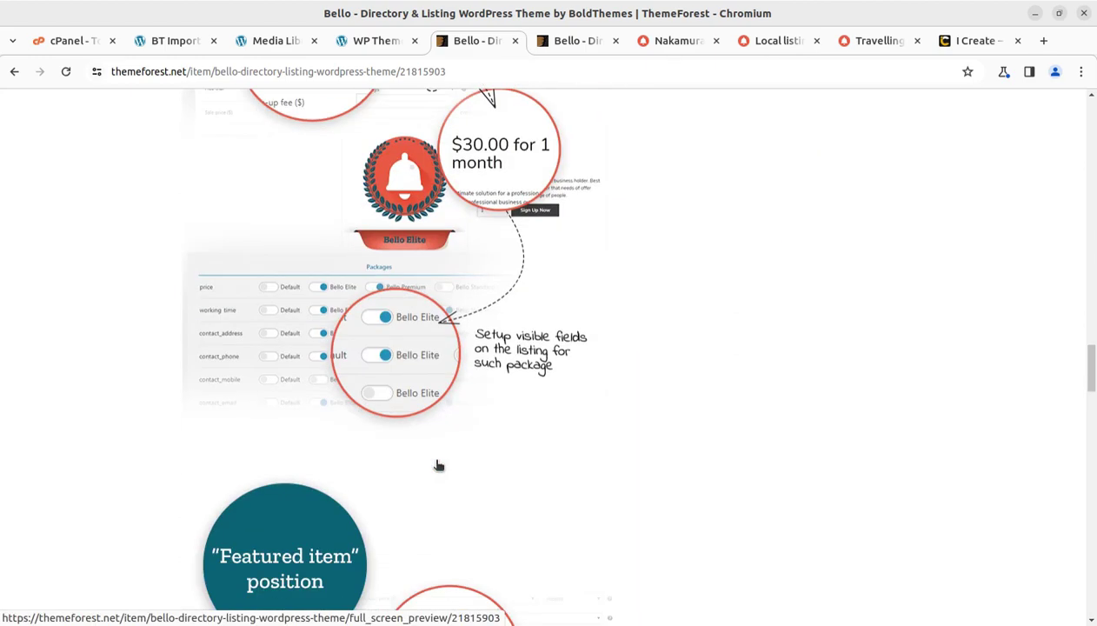
scroll(439, 466, down, 15)
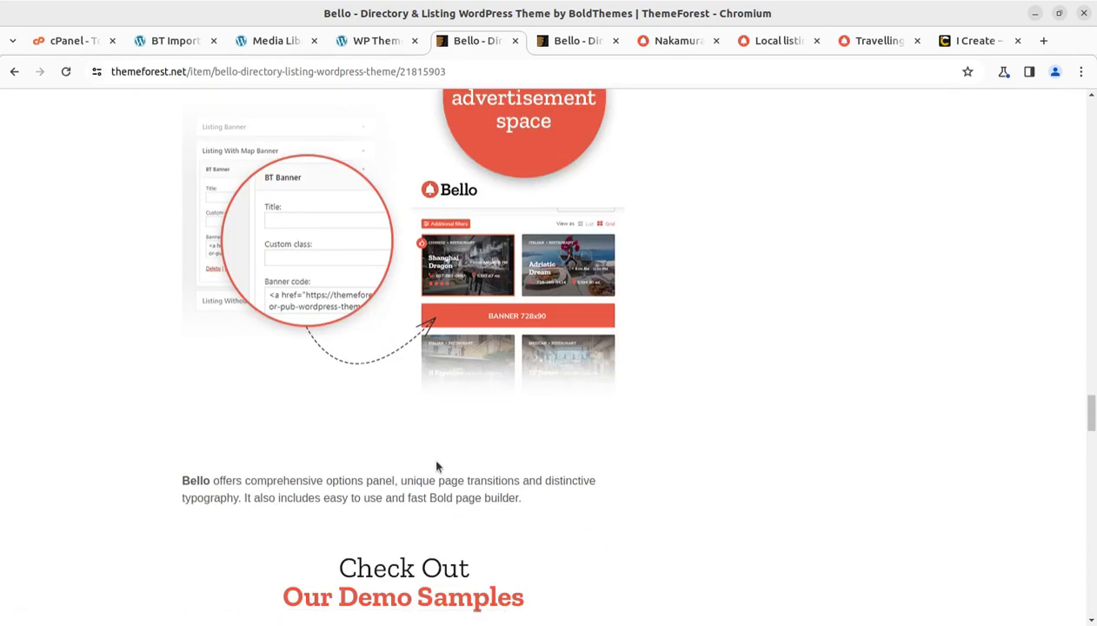
scroll(438, 467, down, 12)
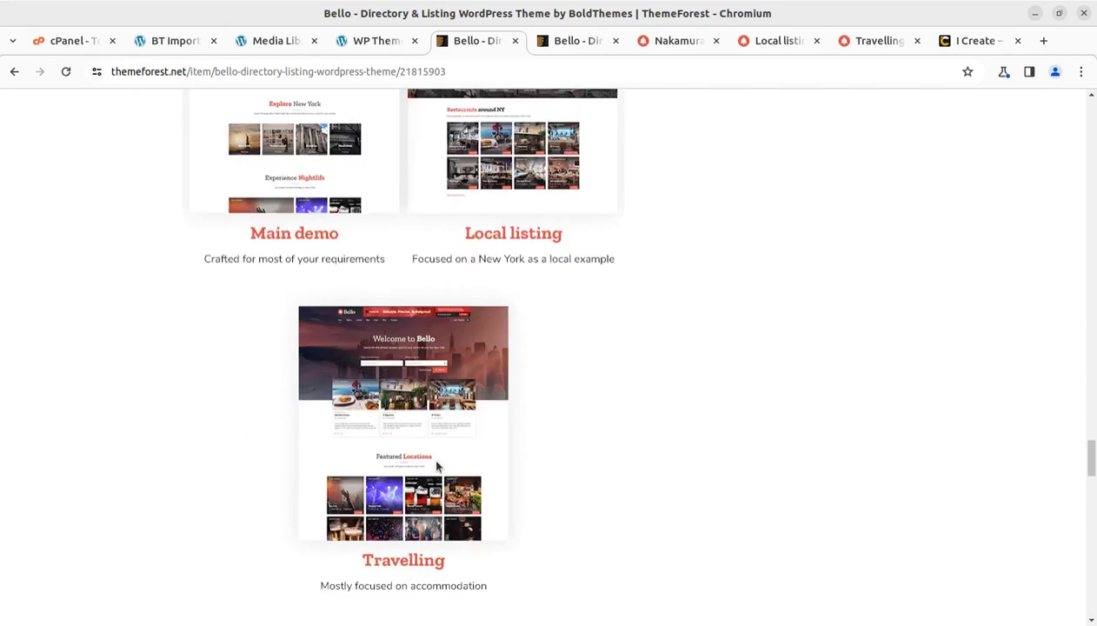
scroll(367, 441, down, 10)
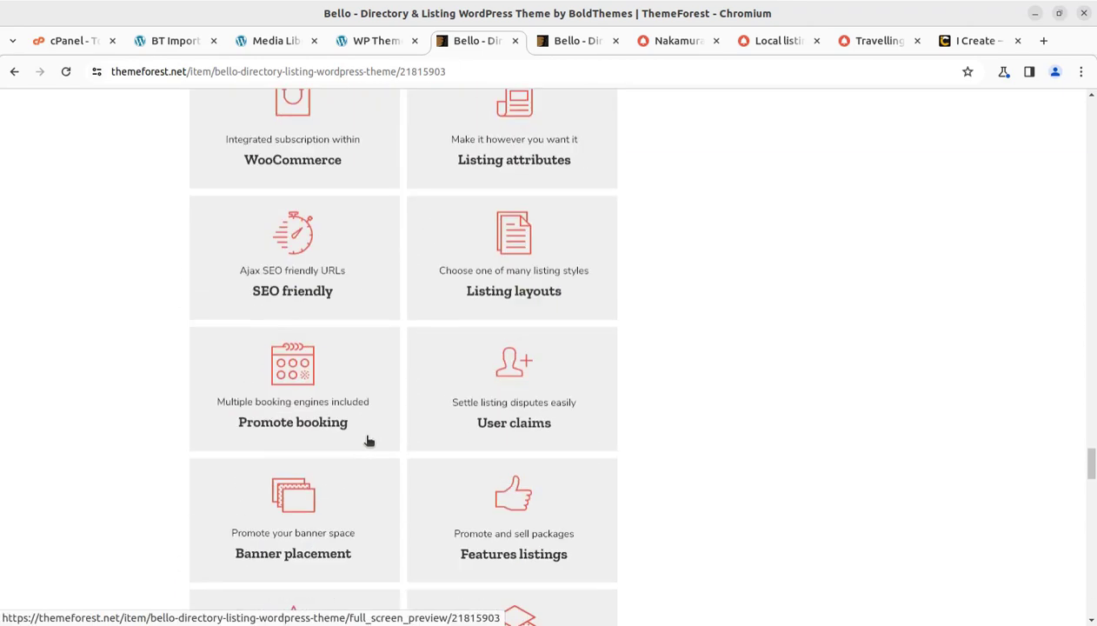
scroll(448, 375, down, 2)
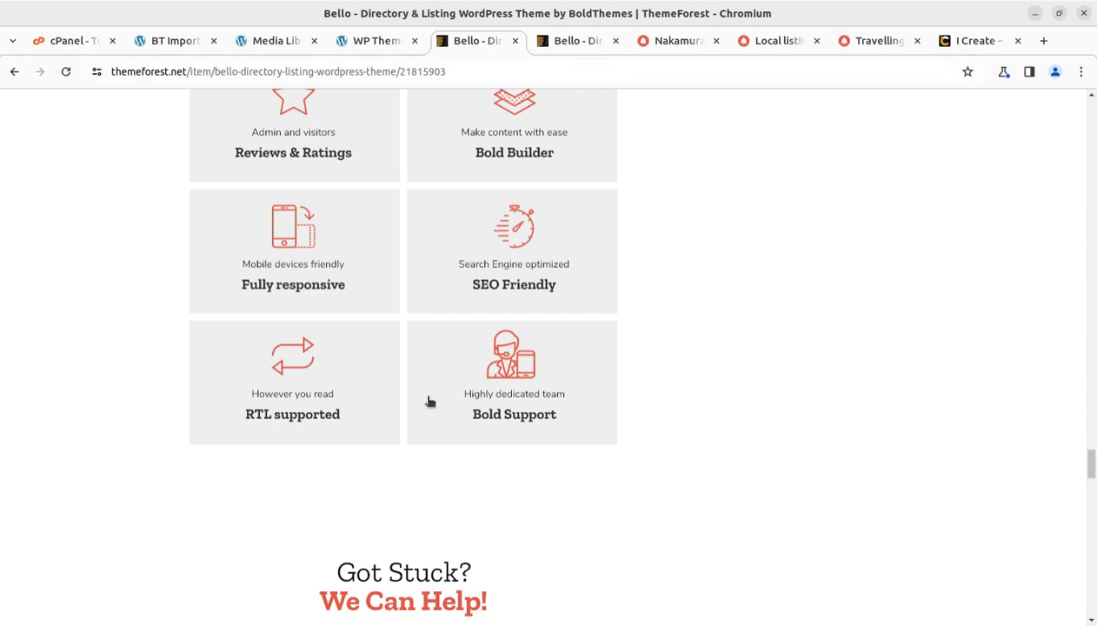
scroll(429, 400, down, 3)
scroll(429, 402, down, 4)
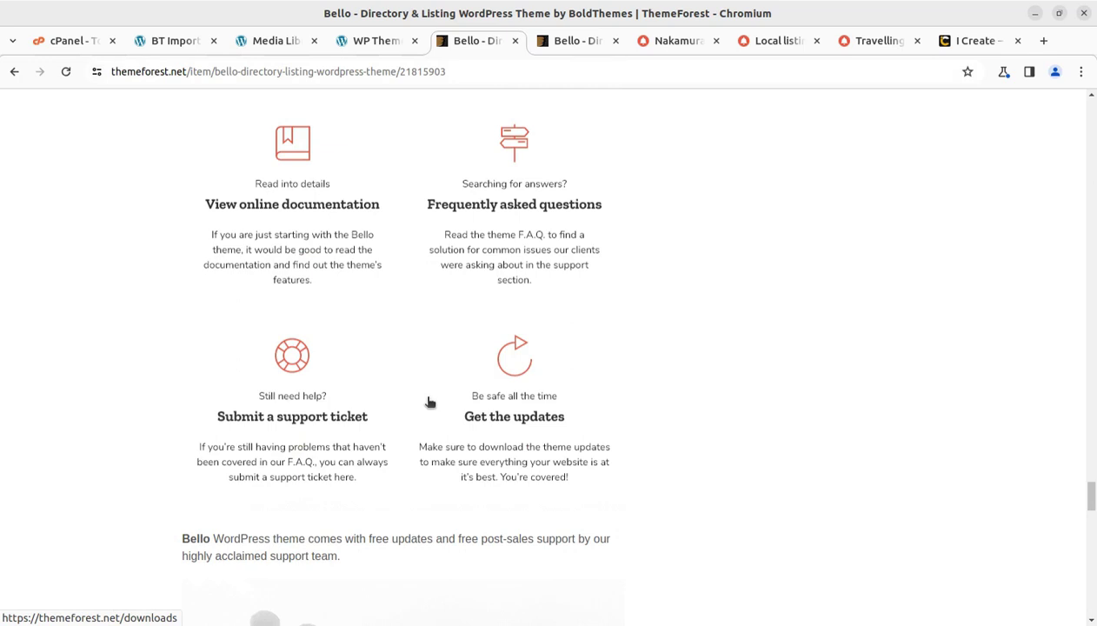
scroll(429, 401, up, 20)
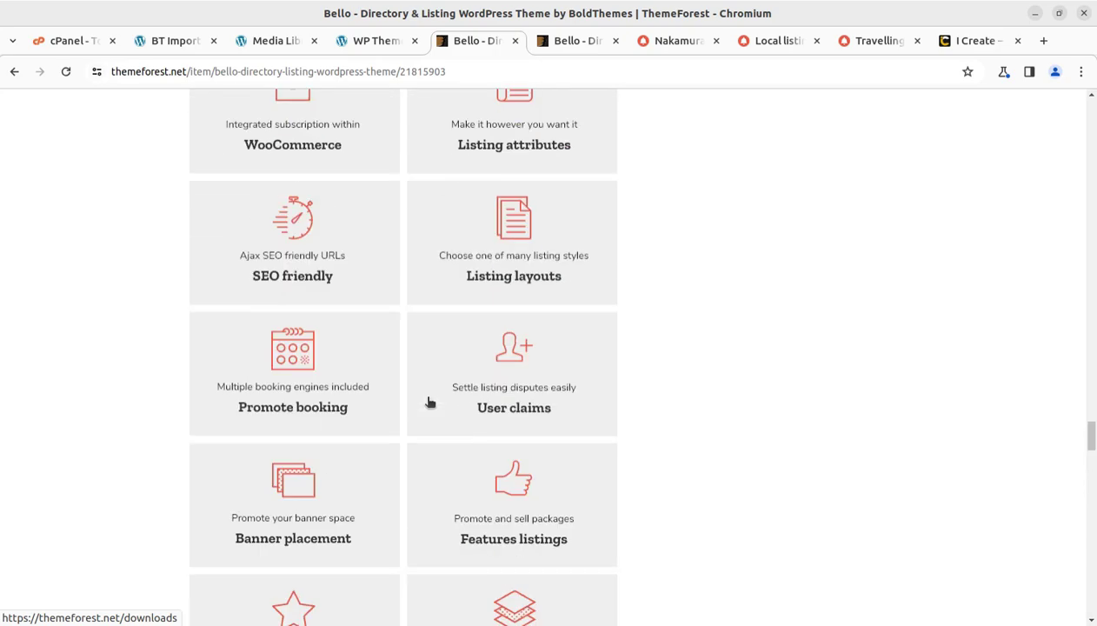
scroll(430, 401, up, 20)
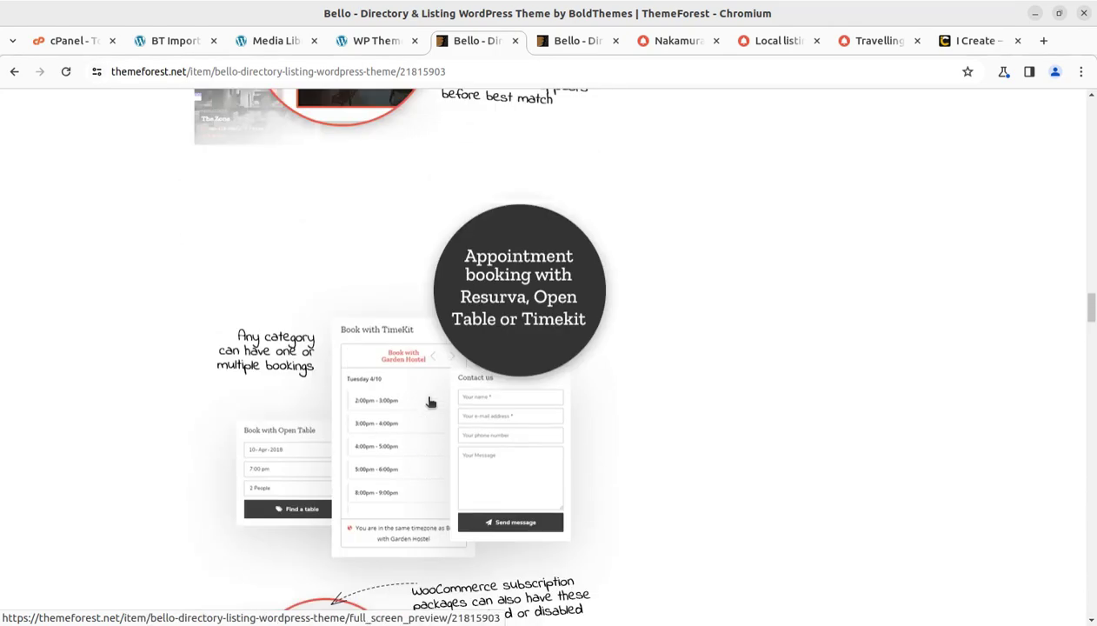
scroll(430, 402, up, 20)
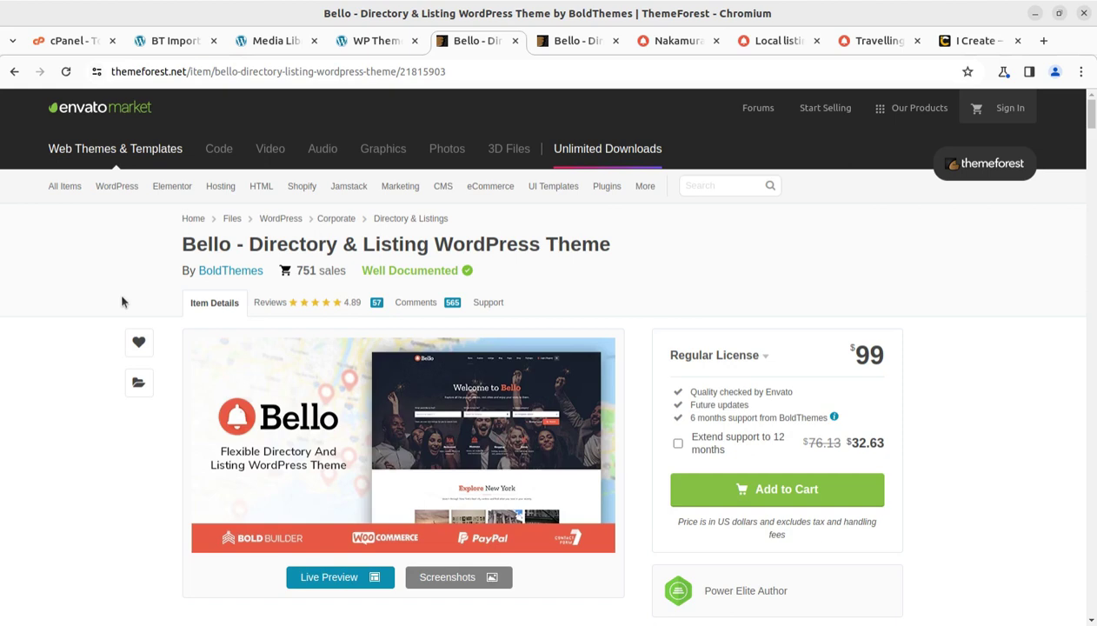
scroll(625, 331, down, 3)
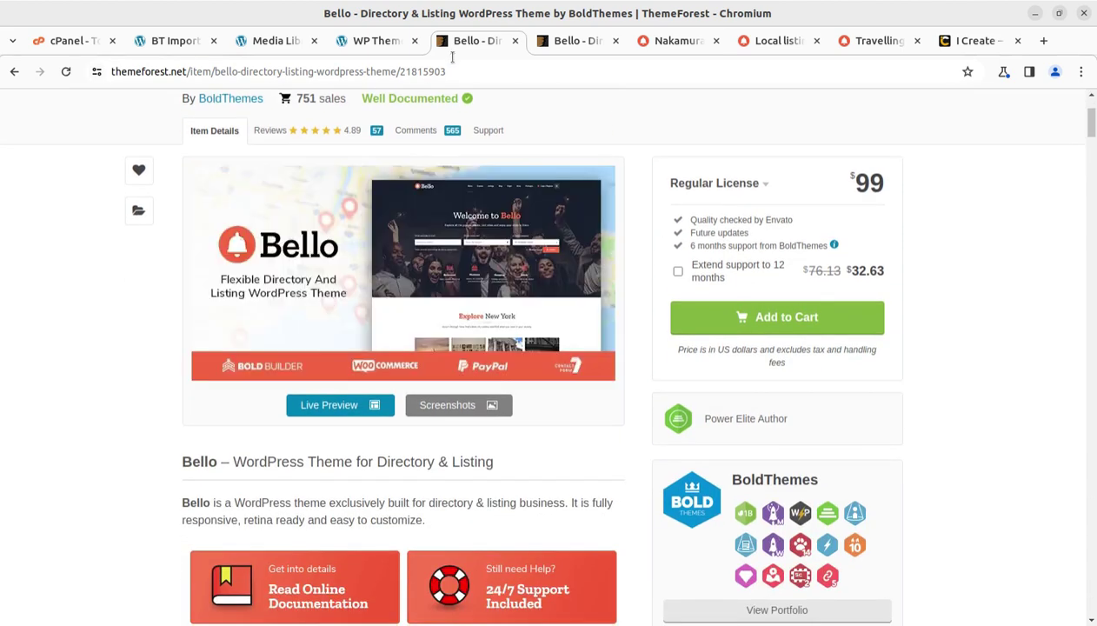
- Browse the demo samples in the Bello live preview, then bring up the i-Create website
click(563, 47)
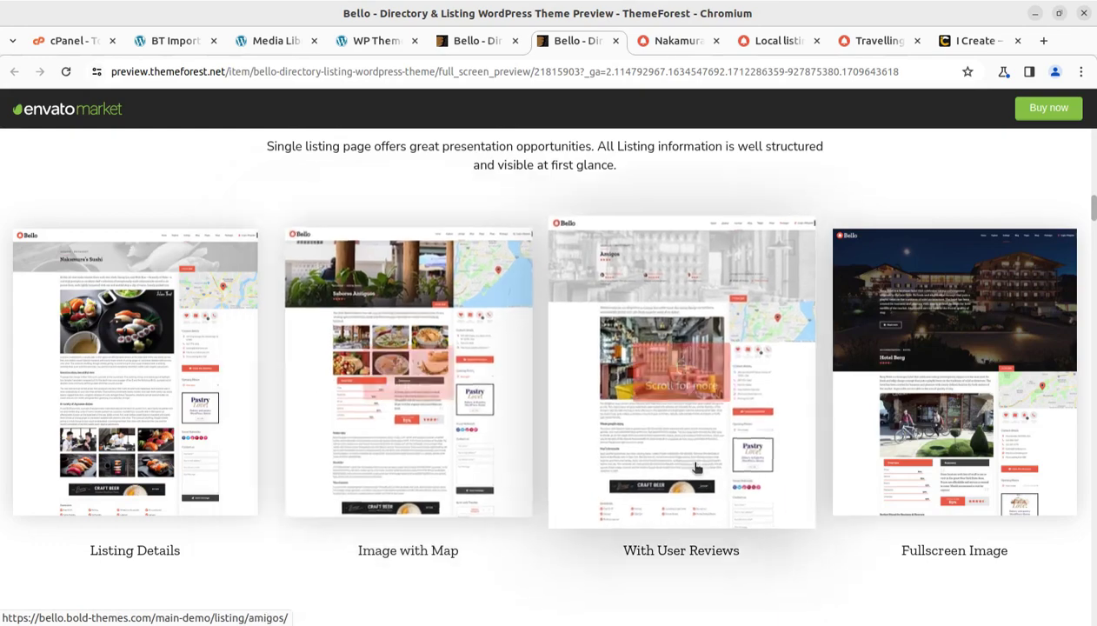
scroll(724, 371, up, 4)
scroll(714, 350, up, 5)
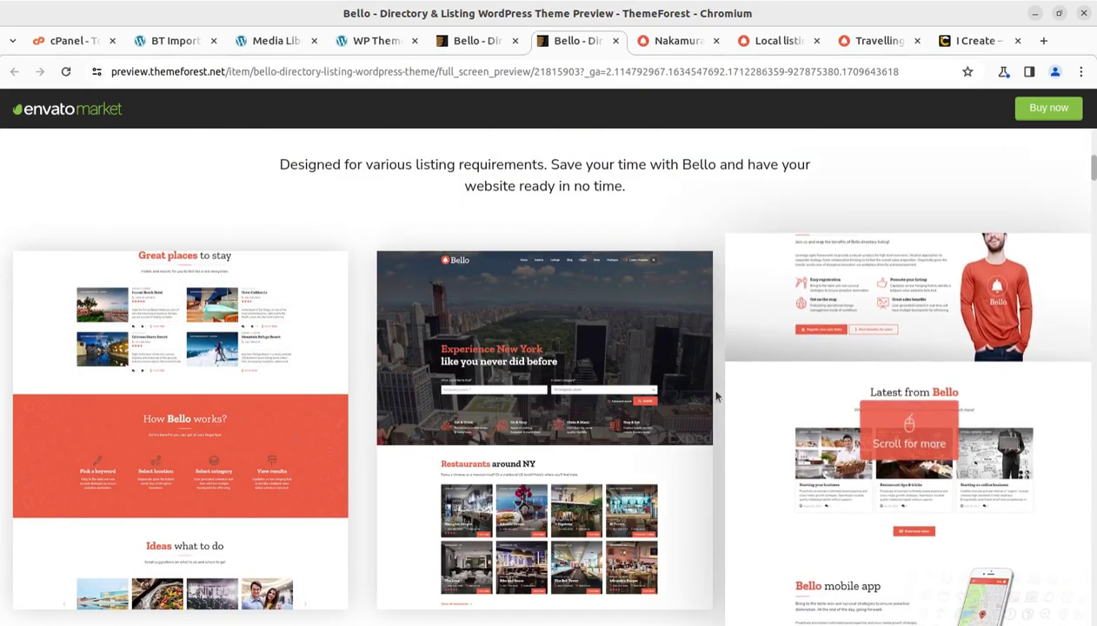
scroll(705, 365, up, 5)
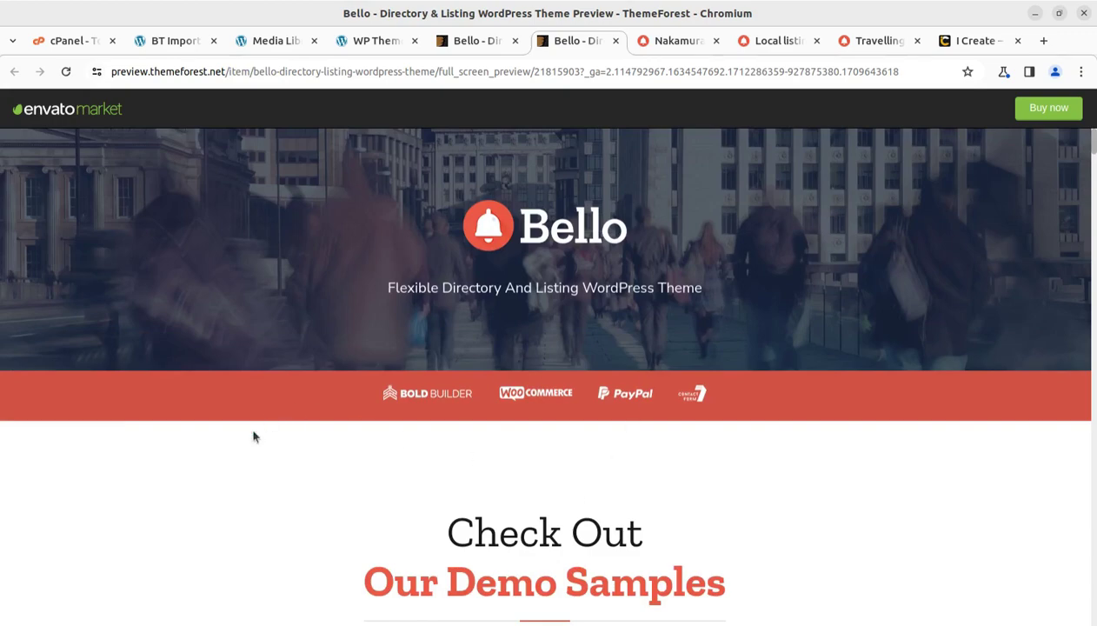
scroll(255, 437, down, 5)
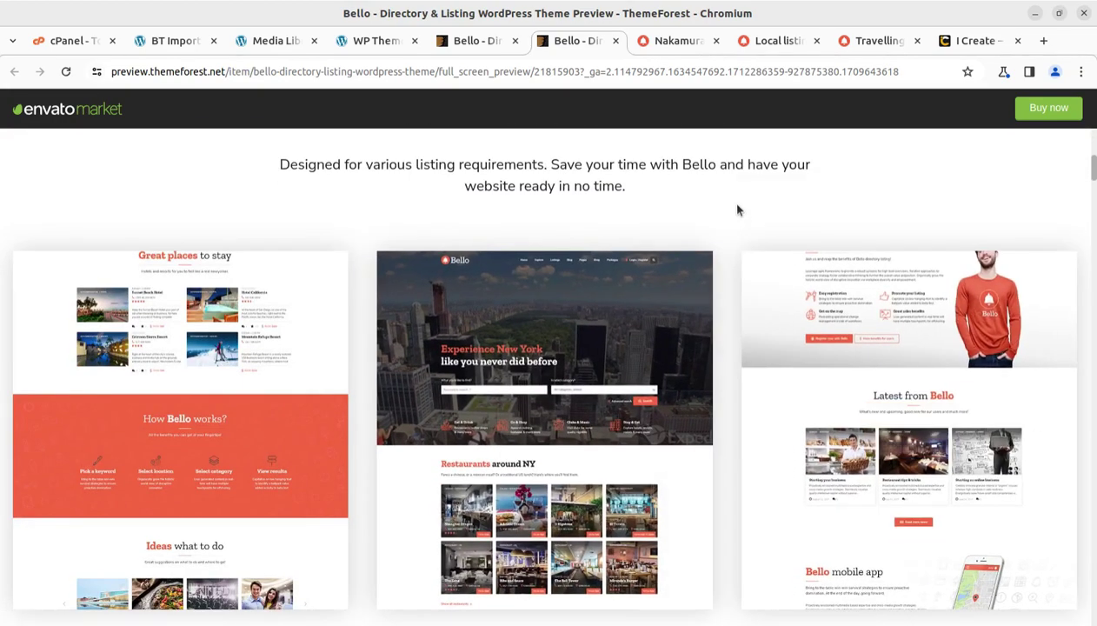
click(971, 46)
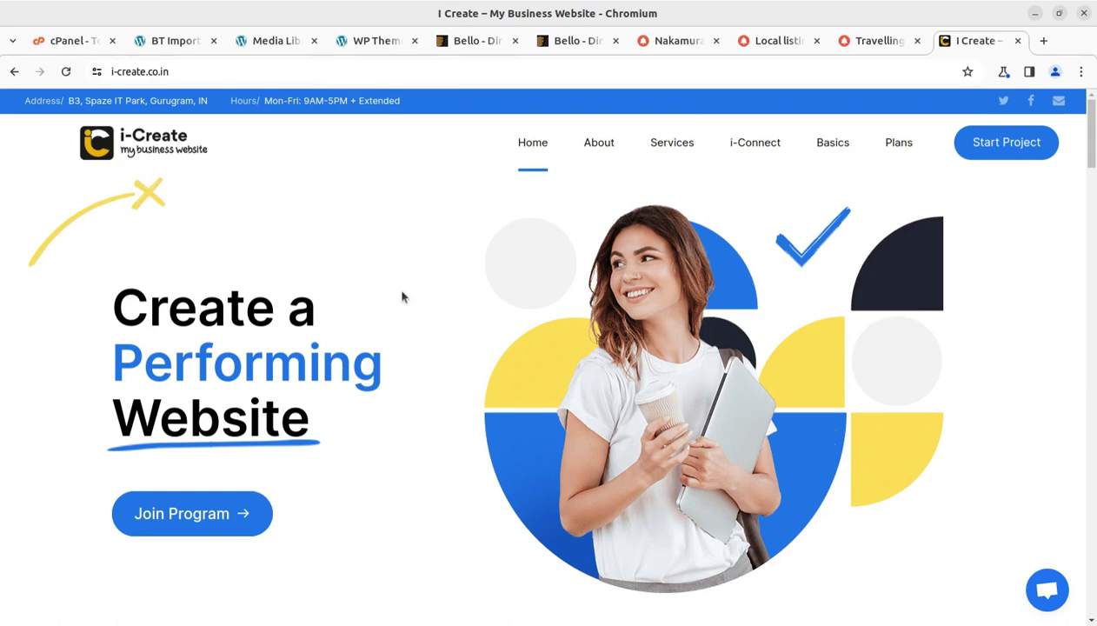
- Return to the Bello item page and highlight the $99 licence price
click(577, 45)
click(477, 44)
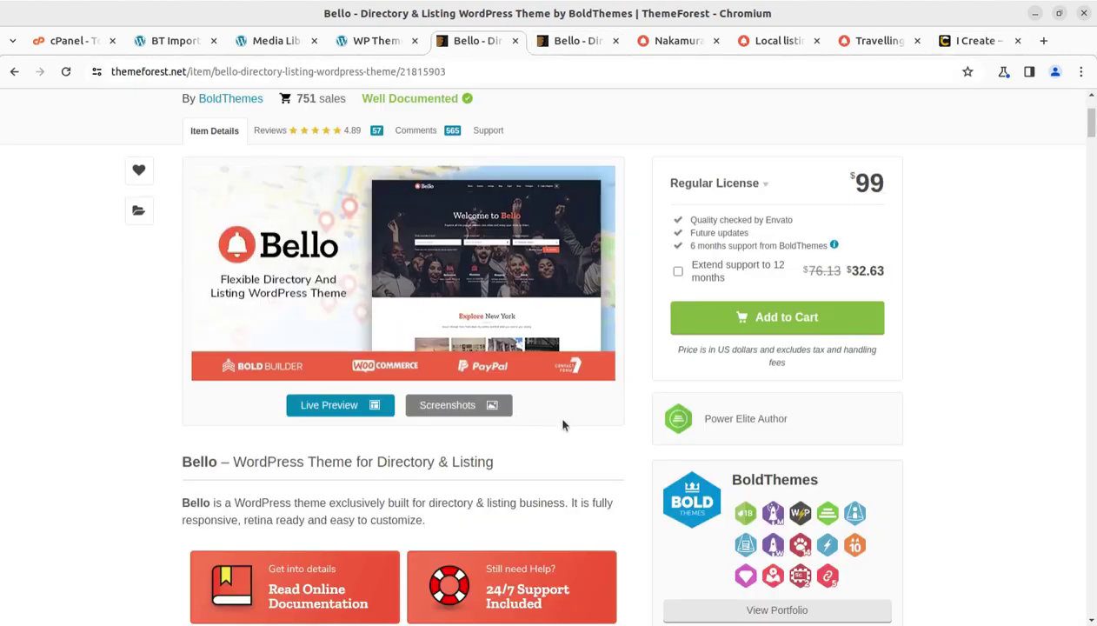
drag(886, 188, 859, 183)
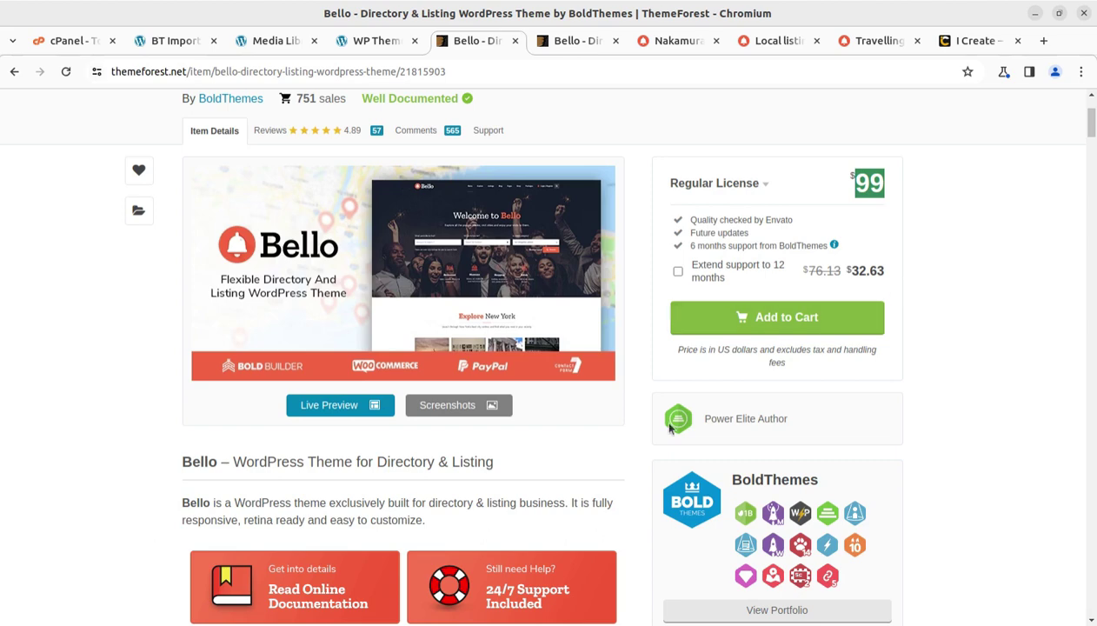
- Scroll the item page, then highlight the 751 sales count and clear the selection
scroll(657, 448, down, 2)
scroll(659, 452, down, 7)
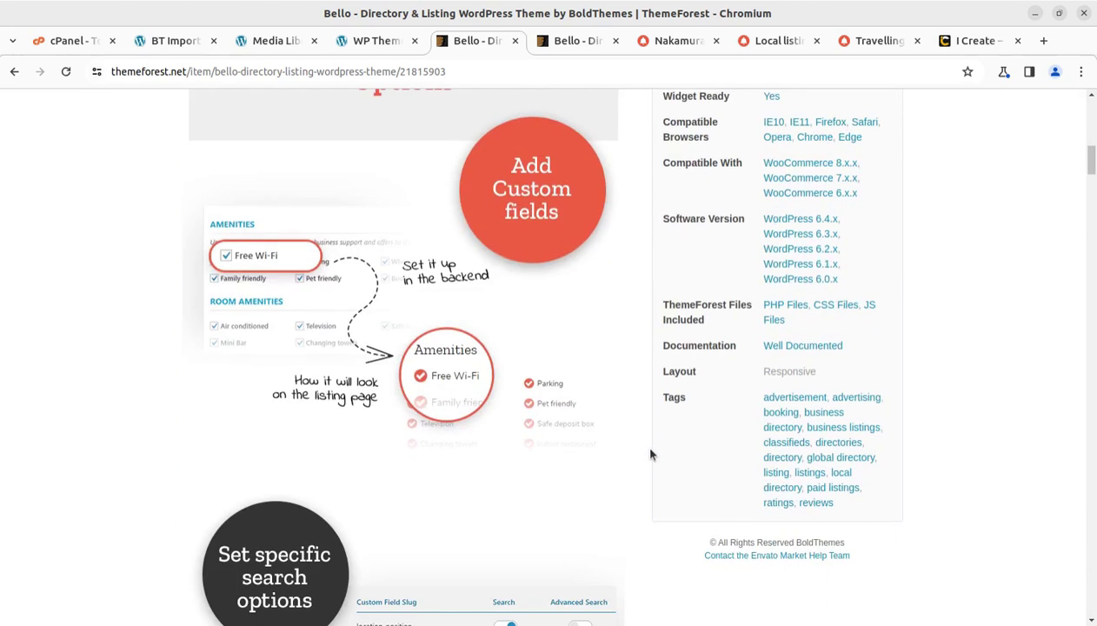
scroll(650, 453, down, 5)
scroll(604, 438, down, 6)
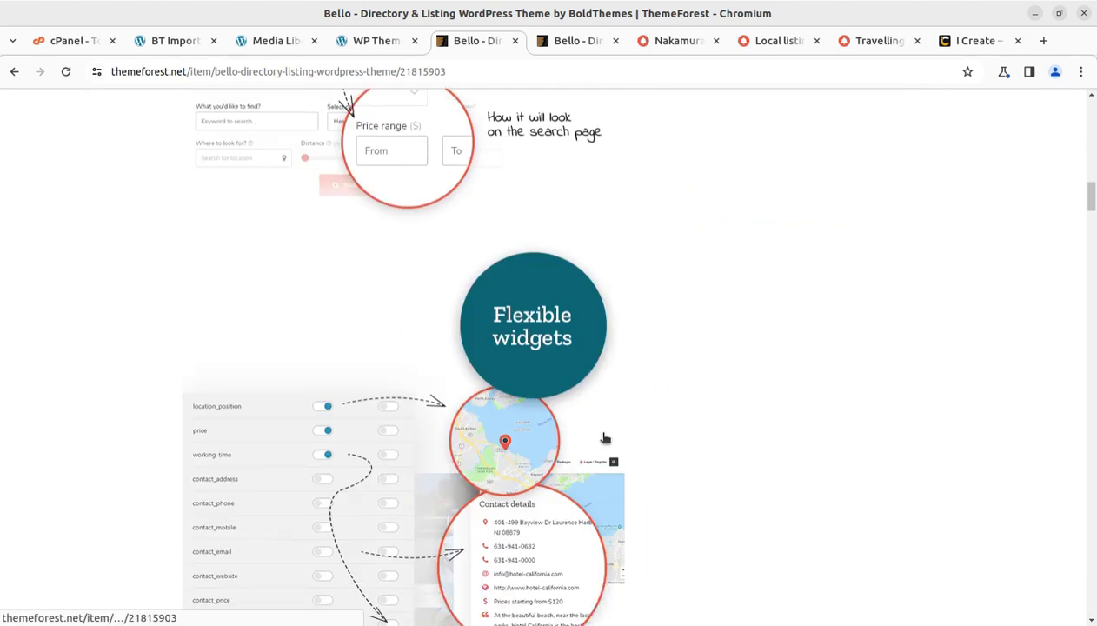
scroll(605, 438, up, 6)
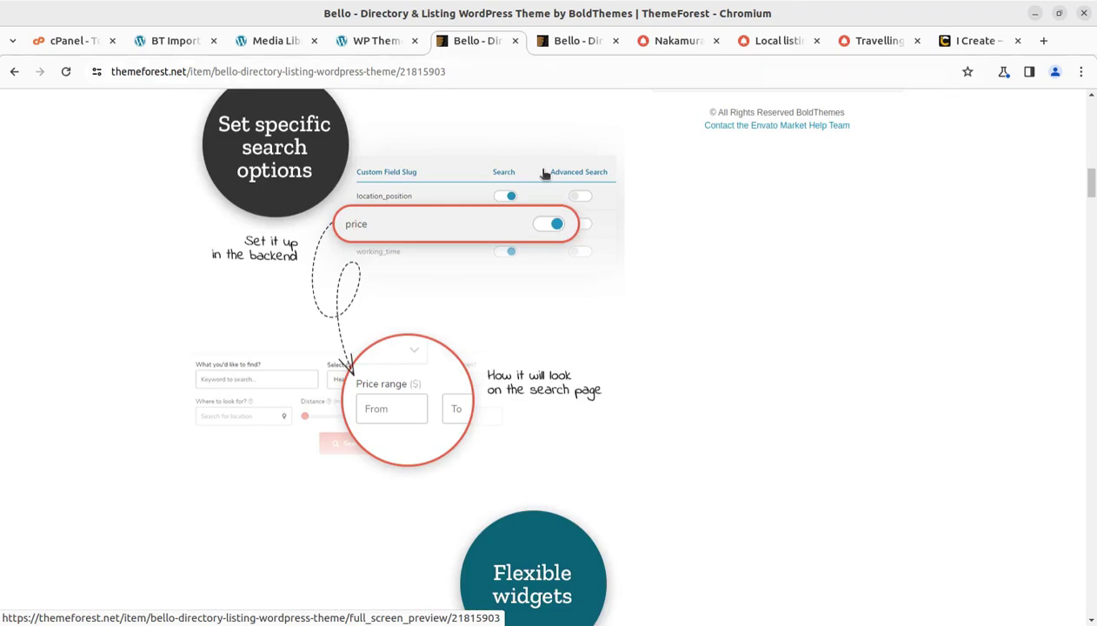
scroll(675, 328, up, 12)
scroll(675, 328, up, 4)
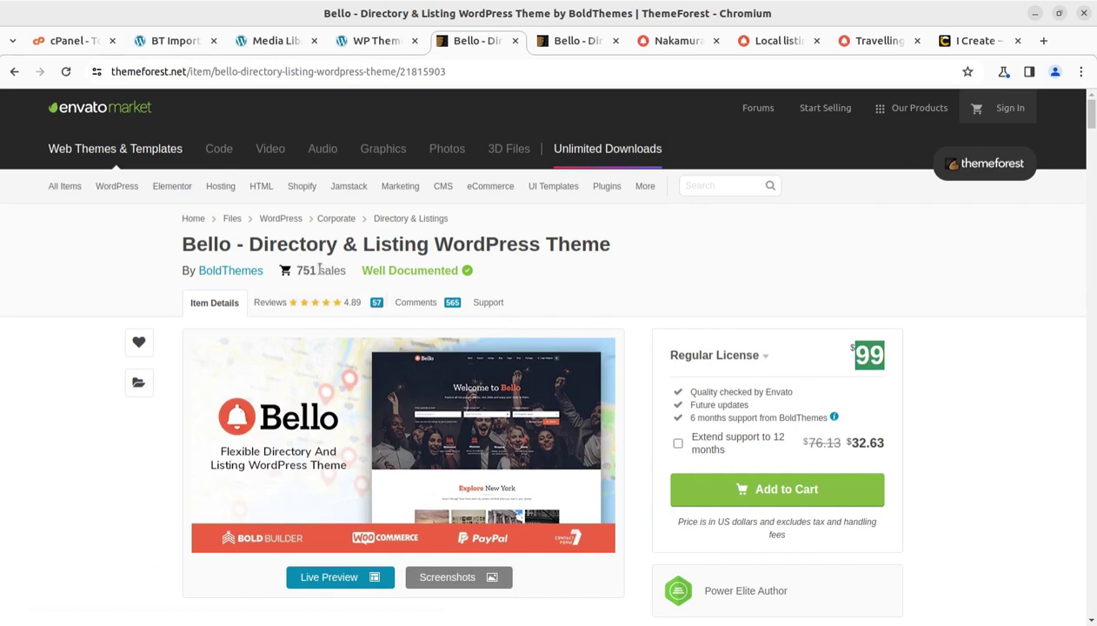
drag(315, 270, 298, 271)
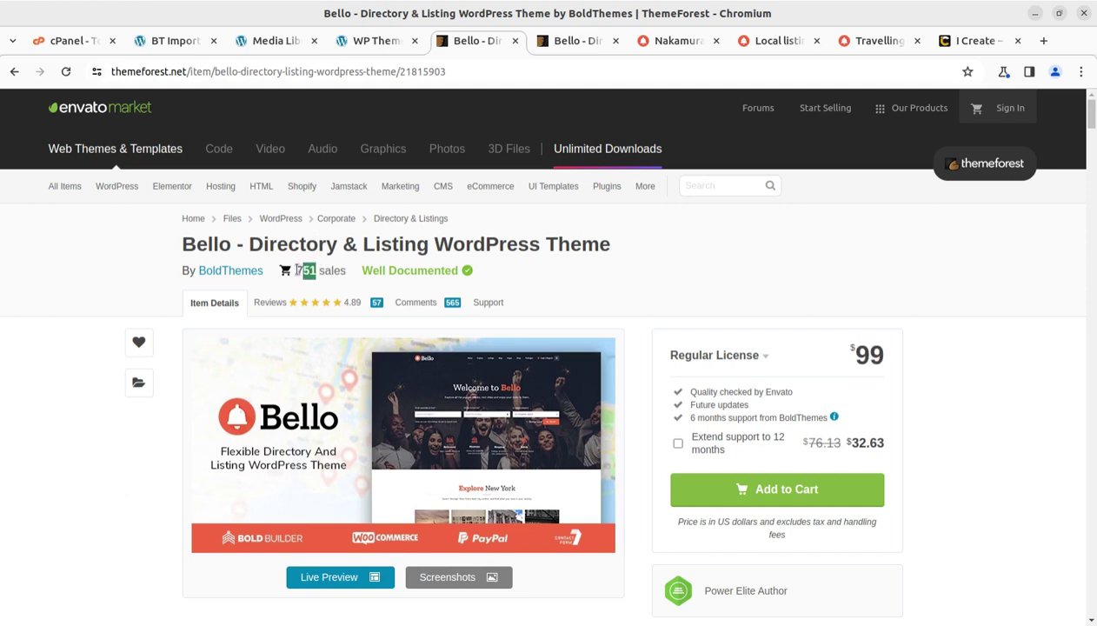
click(740, 260)
- Reload the Media Library to see 67 imported items, then check the demo import progress
click(390, 41)
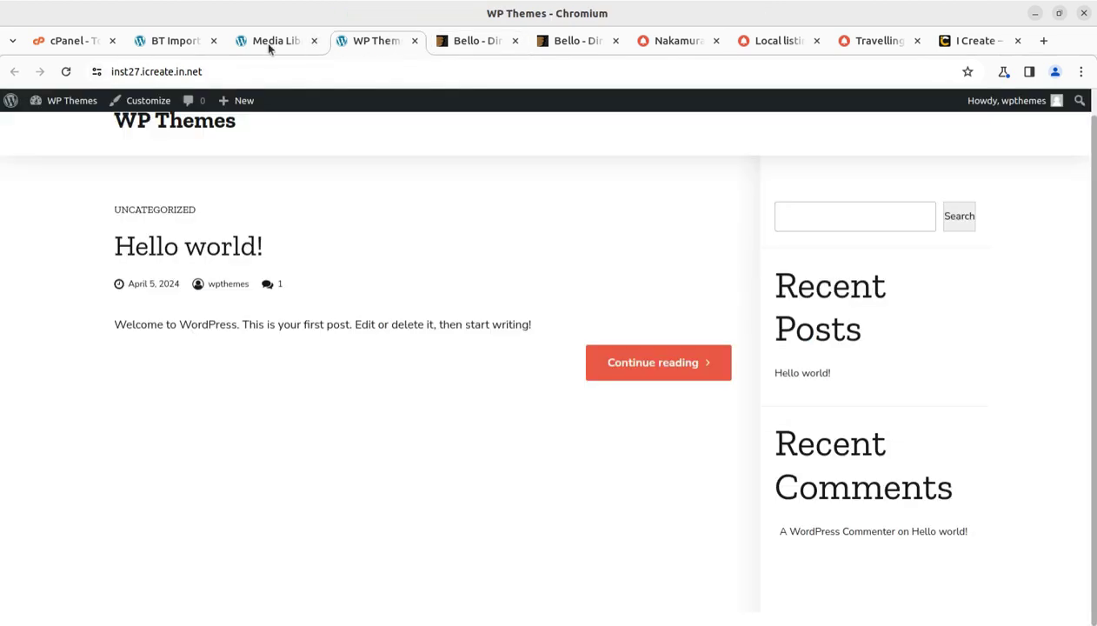
click(268, 44)
click(66, 72)
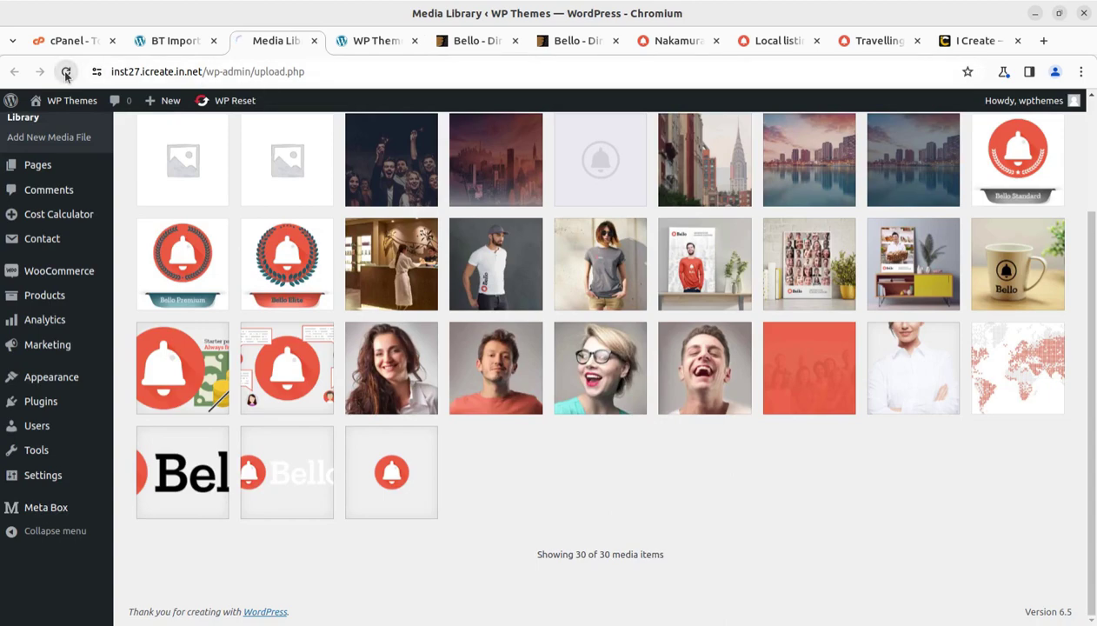
scroll(535, 509, down, 10)
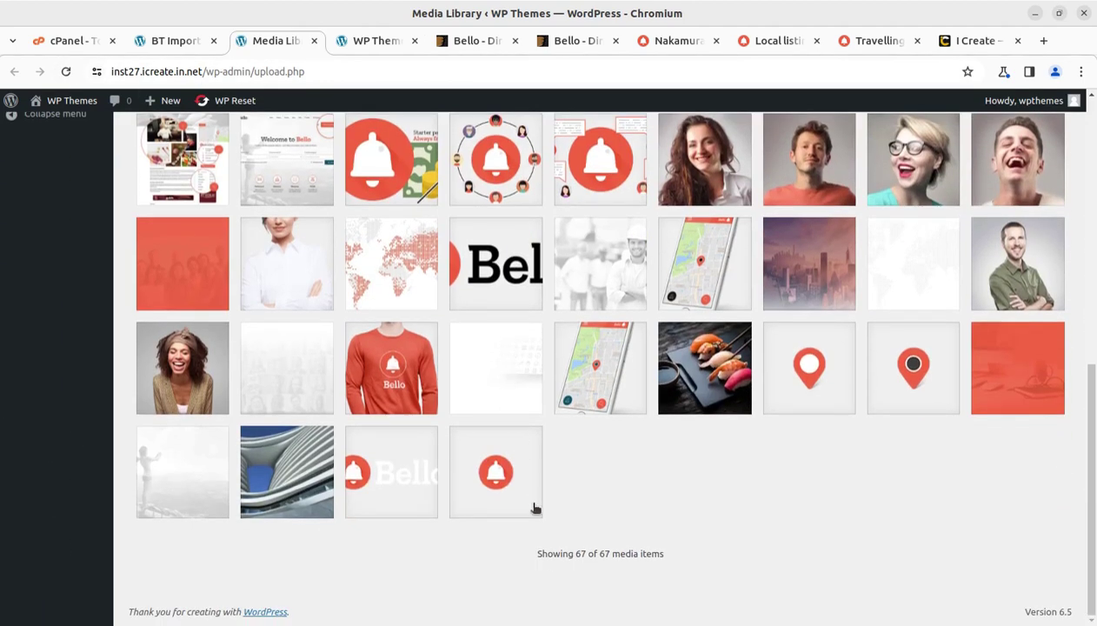
click(173, 44)
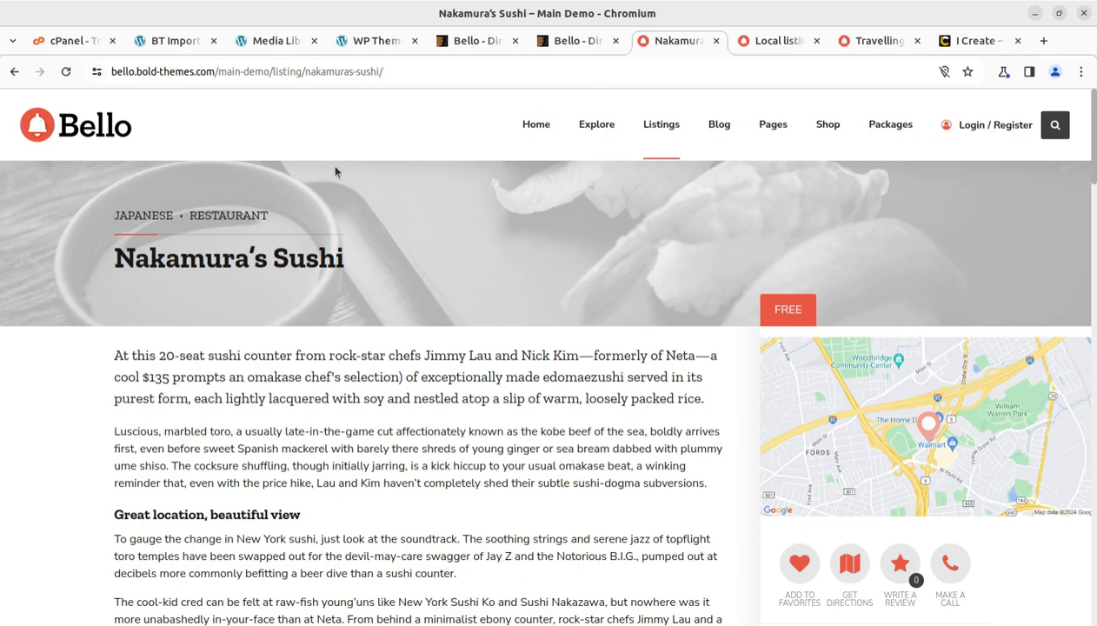
- Remove listing/nakamuras-sushi/ from the address to load the Main Demo home page, then return to the import
drag(272, 73, 539, 91)
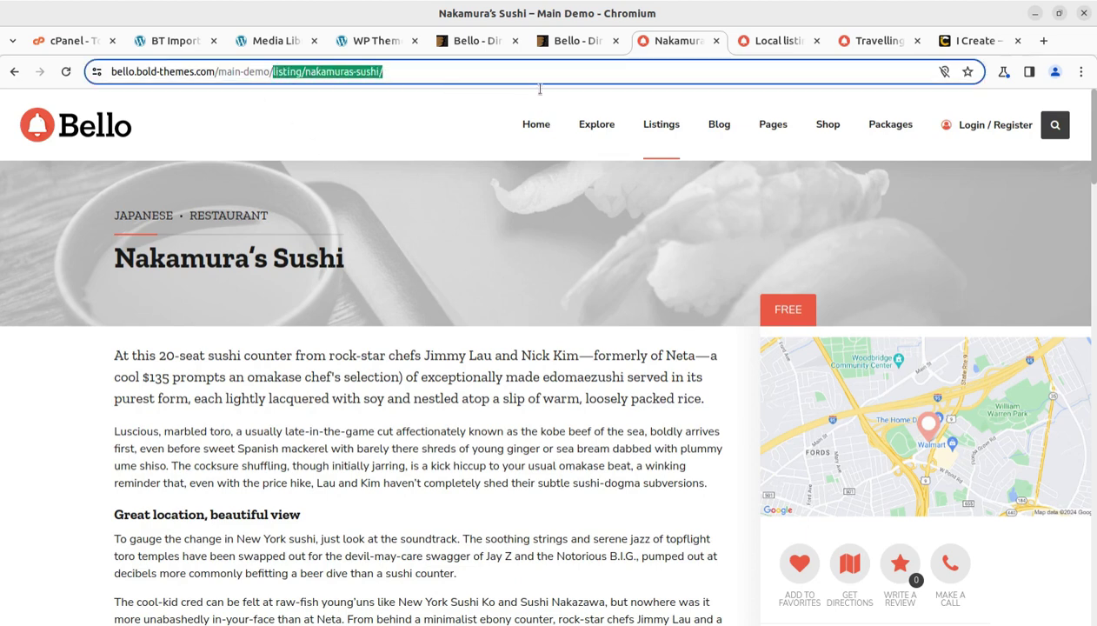
key(BackSpace)
key(Return)
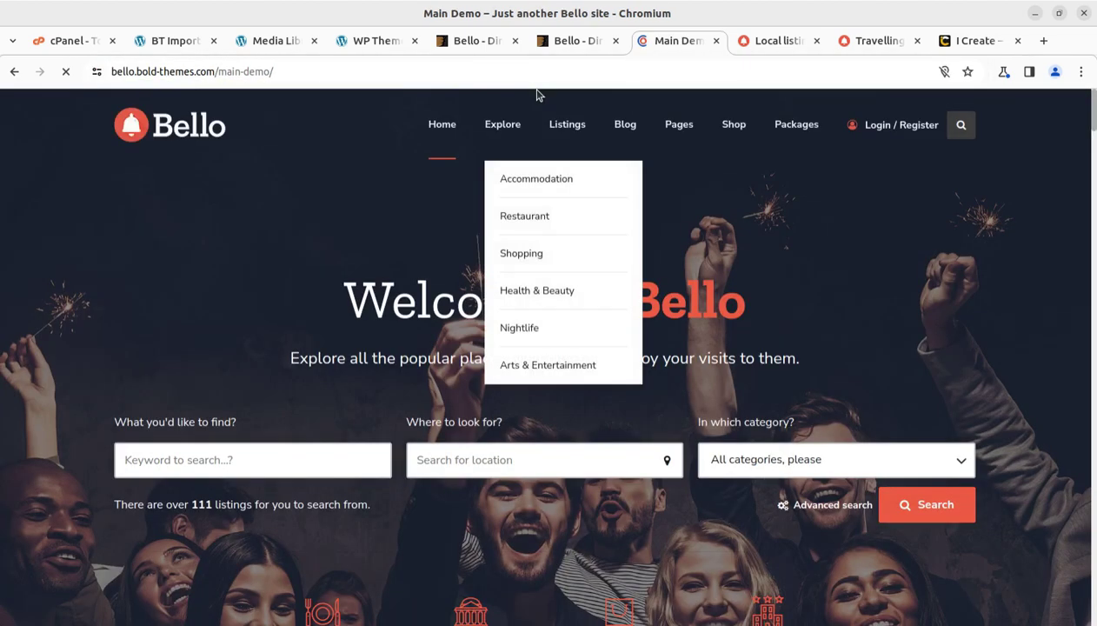
scroll(880, 365, down, 5)
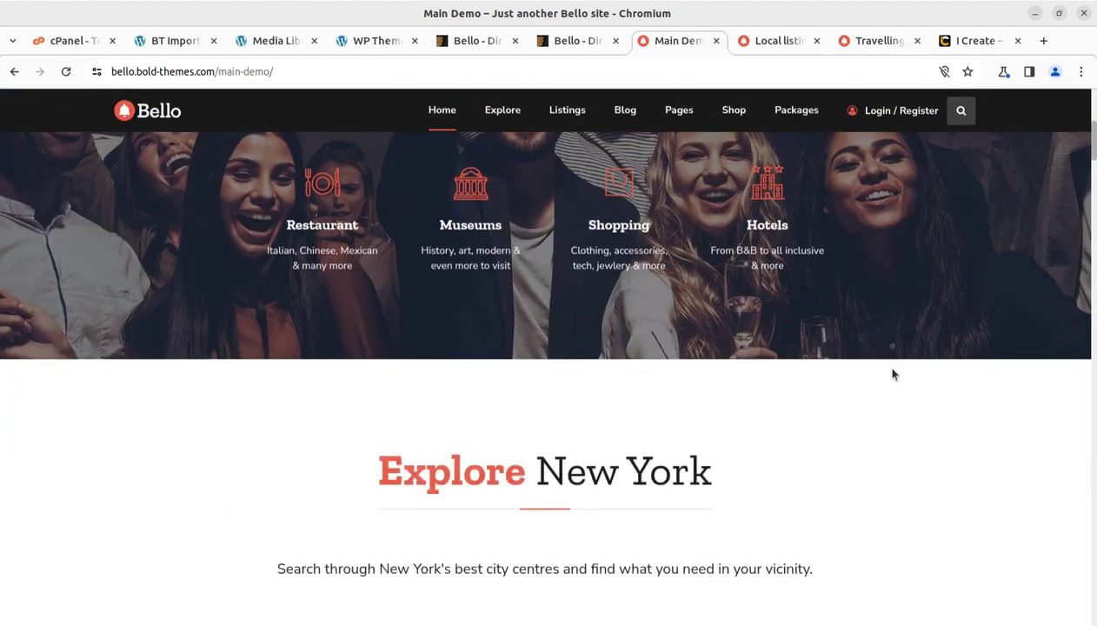
key(ctrl+2)
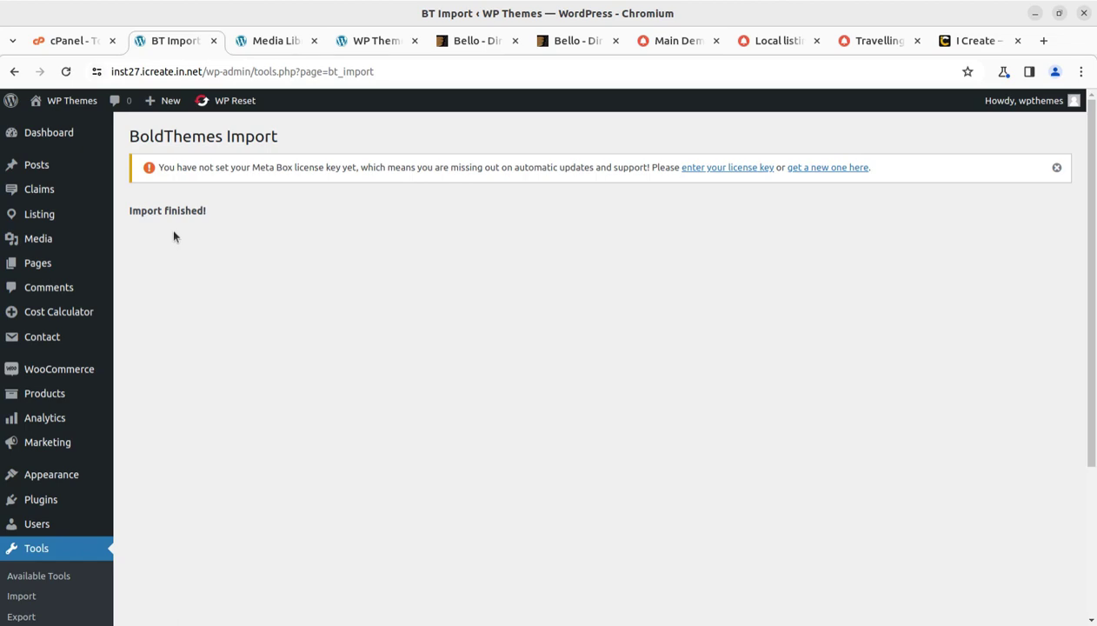
- Check the Media Library, confirm Import finished! on BT Import, go to the Dashboard, and close the Media Library
click(280, 42)
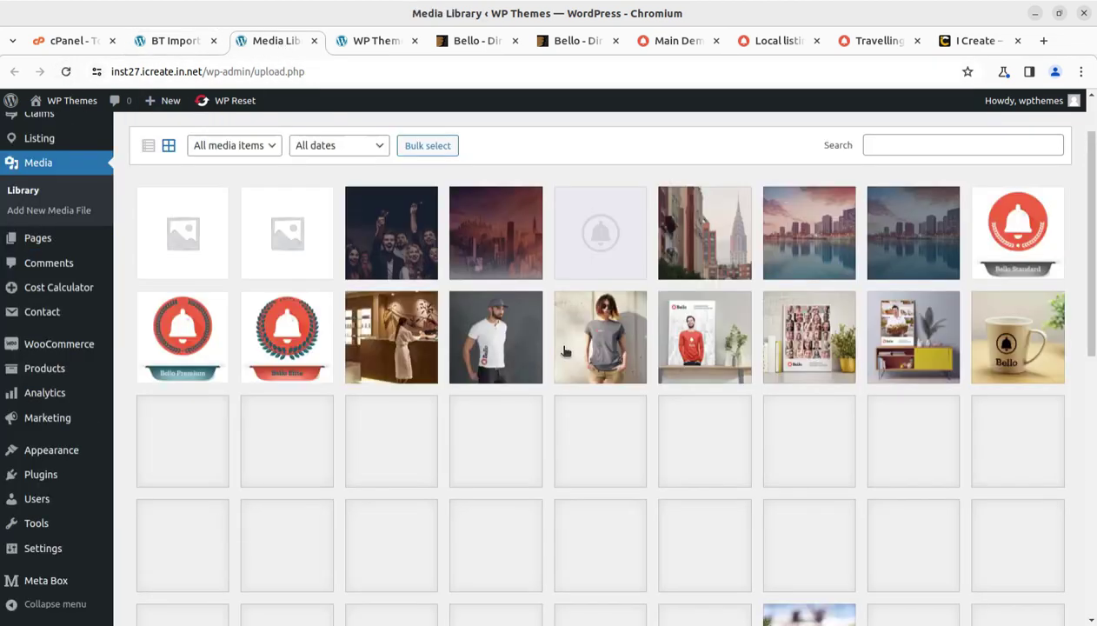
scroll(744, 389, down, 7)
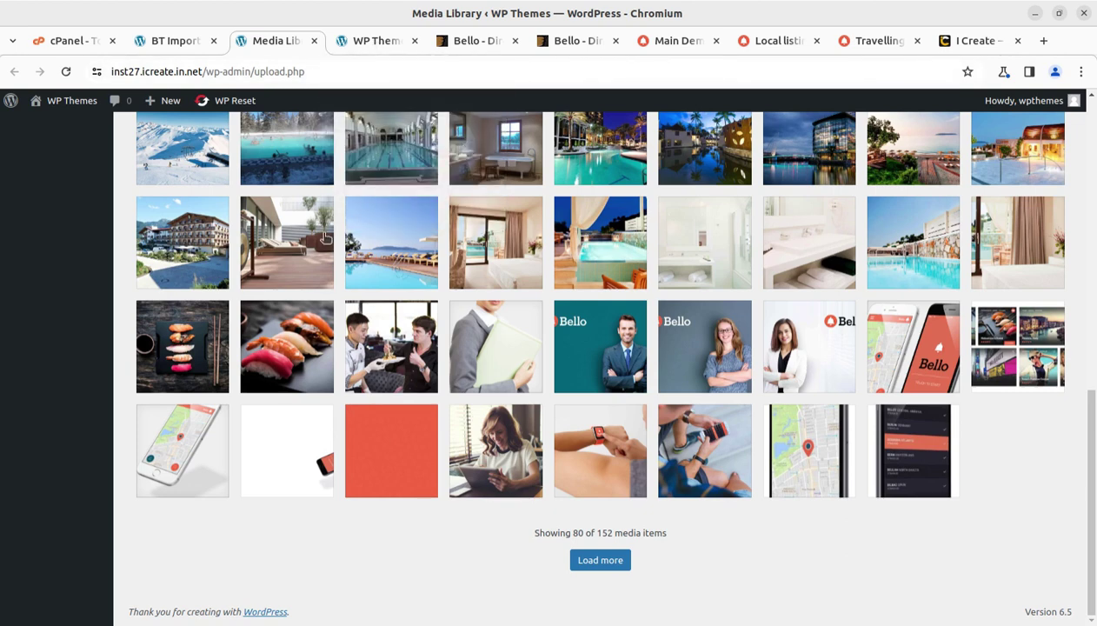
click(170, 43)
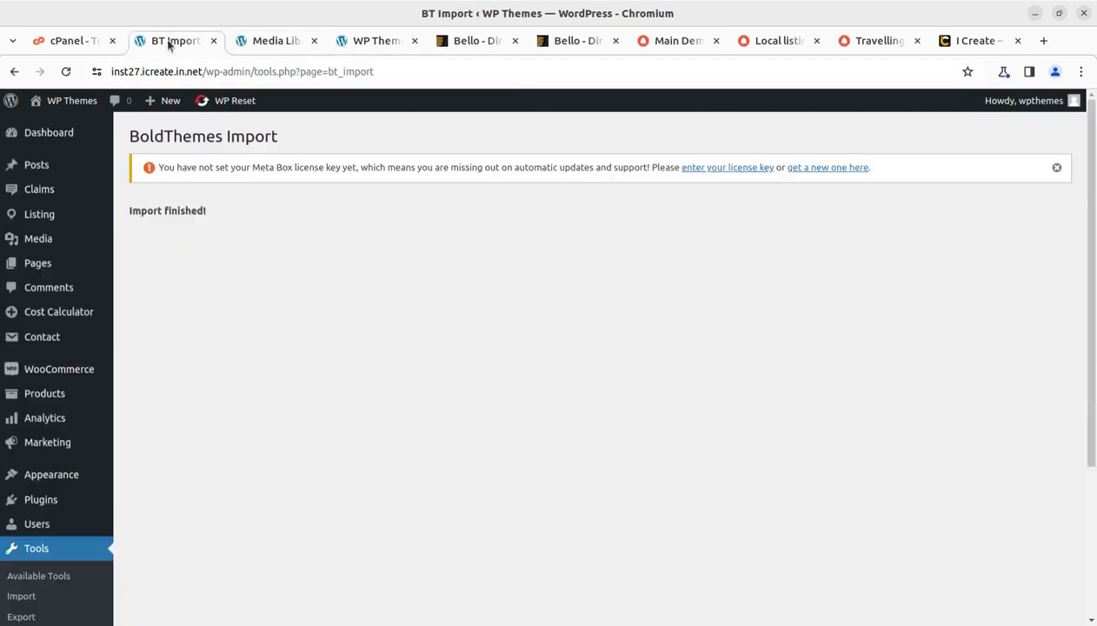
click(53, 136)
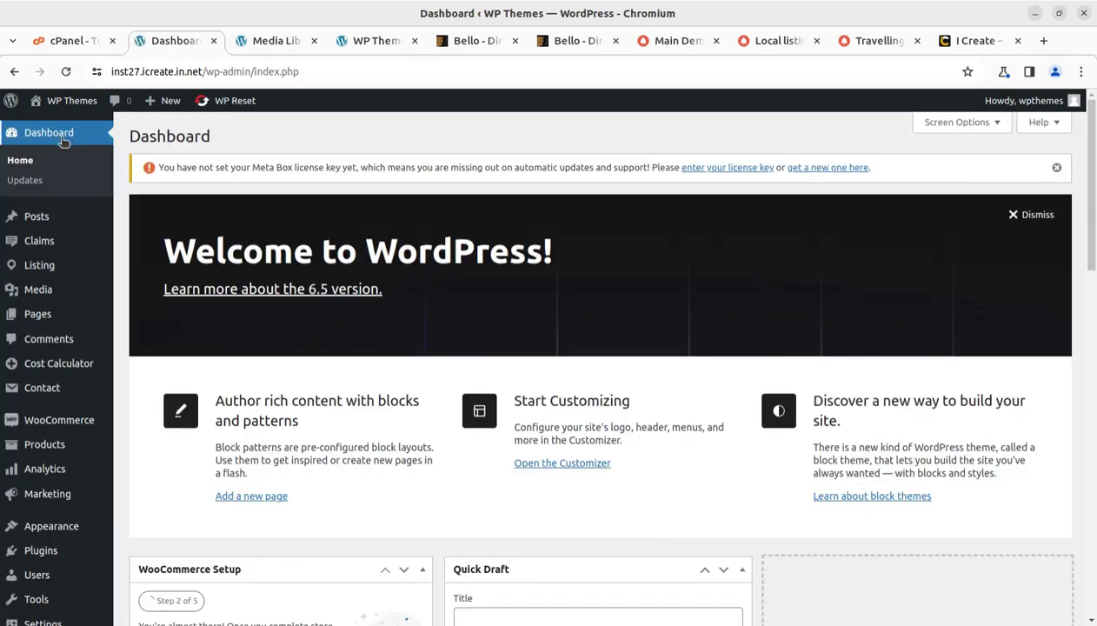
click(275, 43)
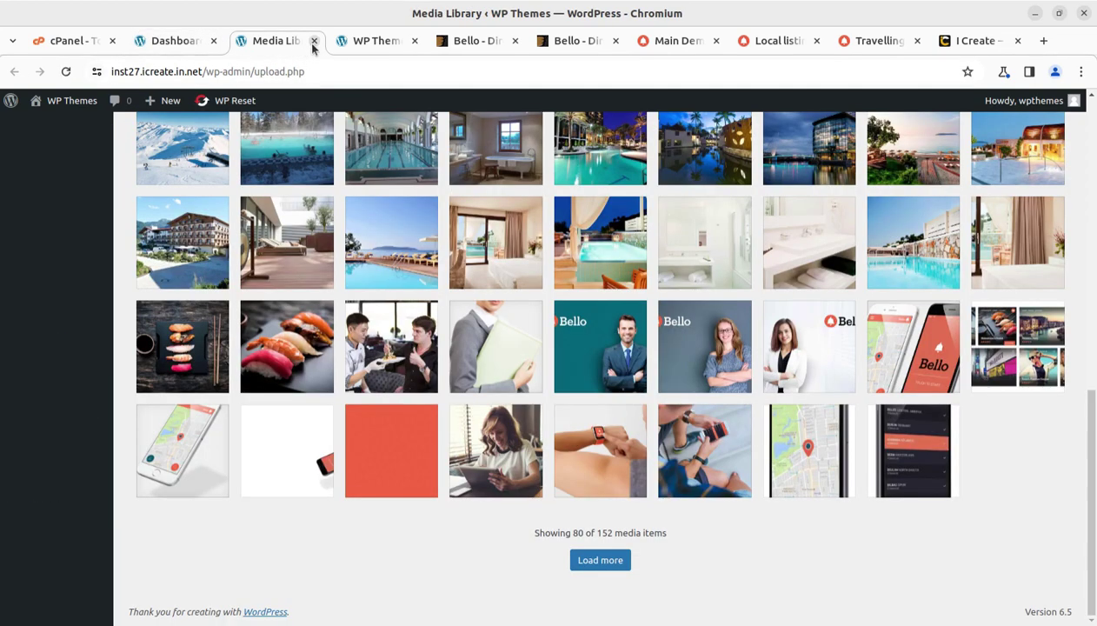
click(314, 42)
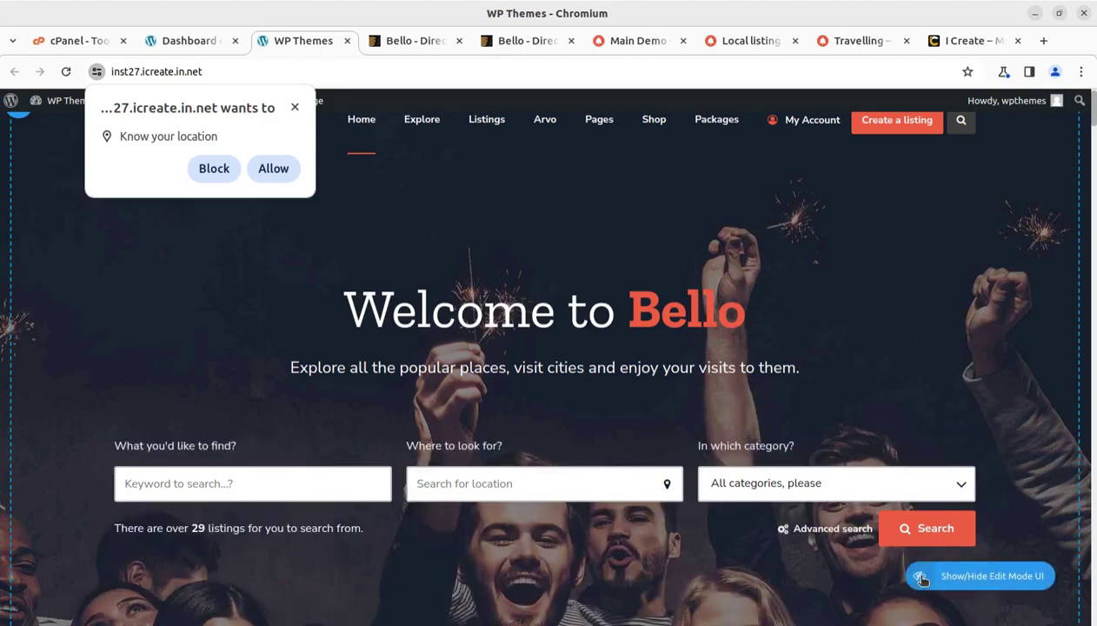
- Hide the edit-mode outlines and block the site's location access request
click(922, 580)
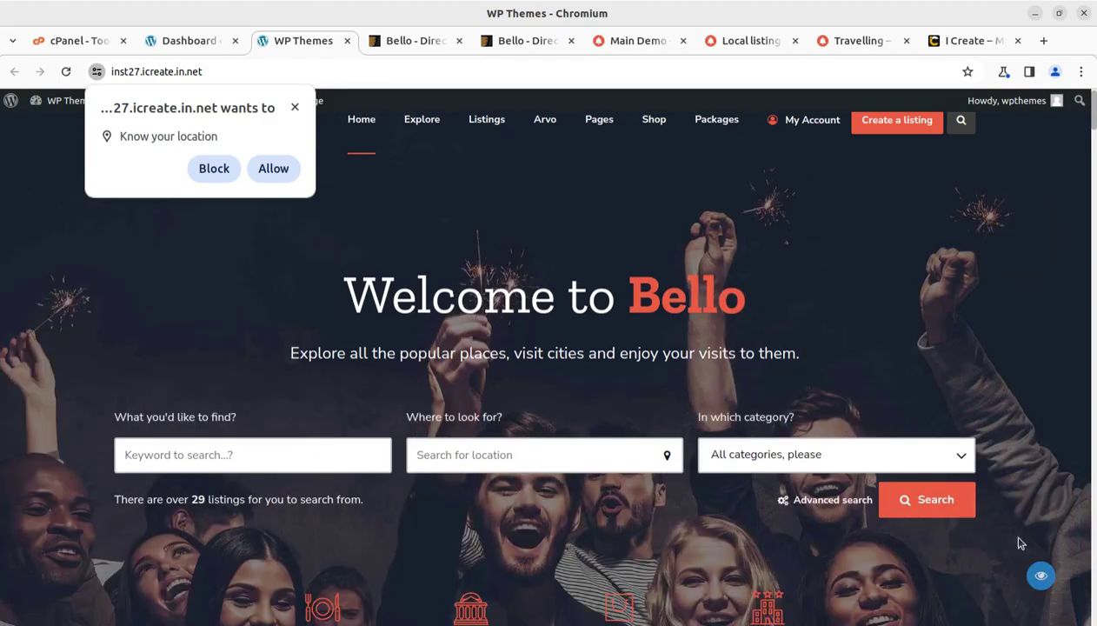
scroll(582, 442, down, 5)
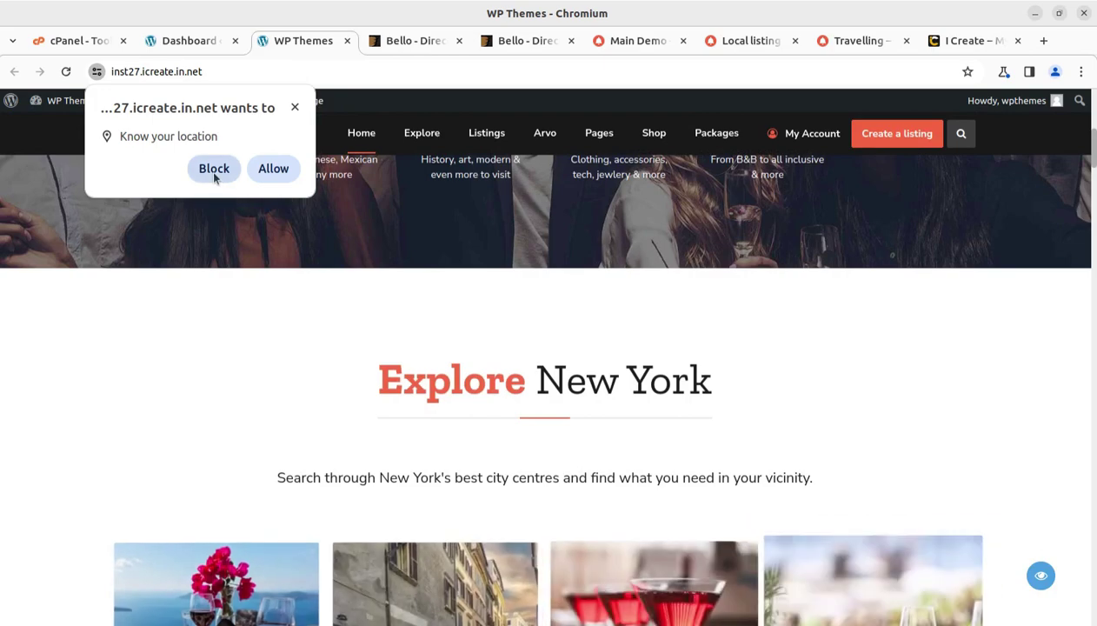
click(214, 169)
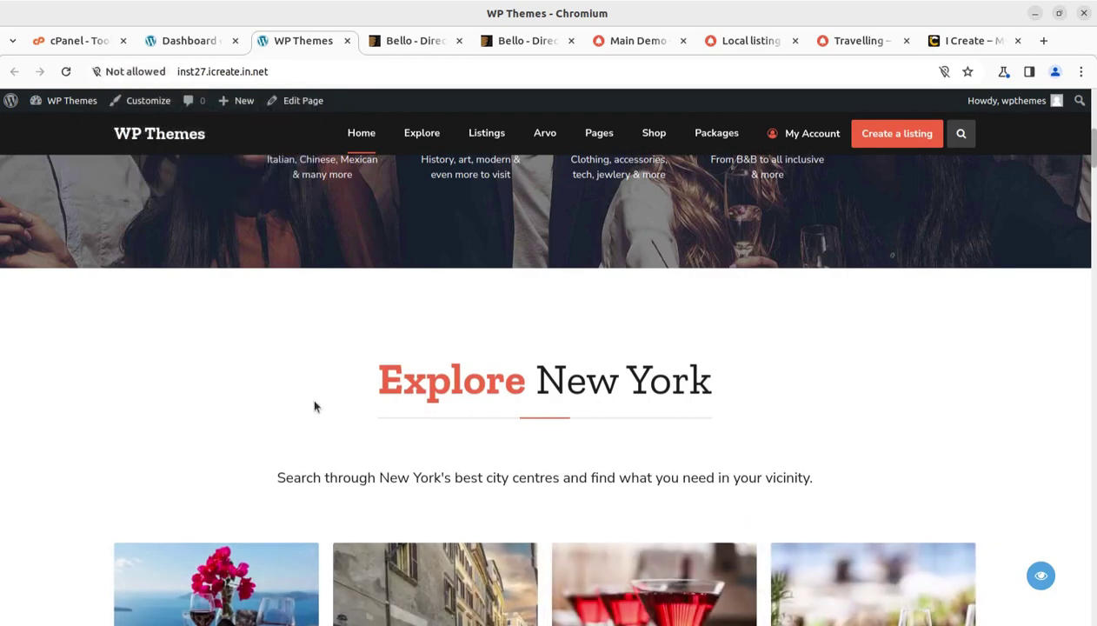
scroll(340, 446, down, 8)
scroll(341, 446, down, 12)
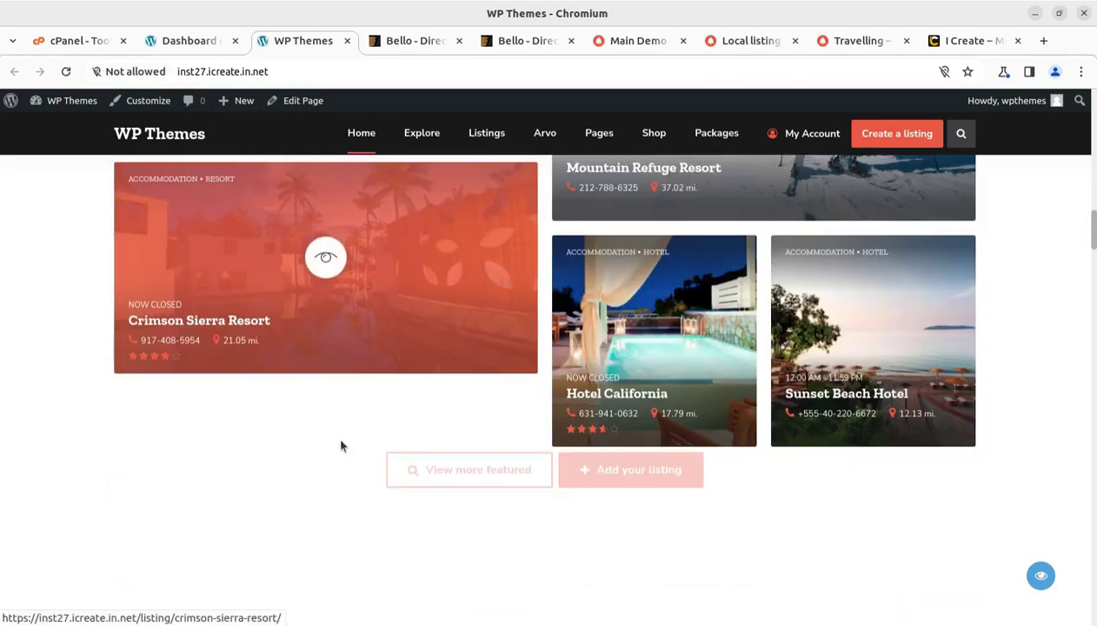
scroll(341, 445, up, 10)
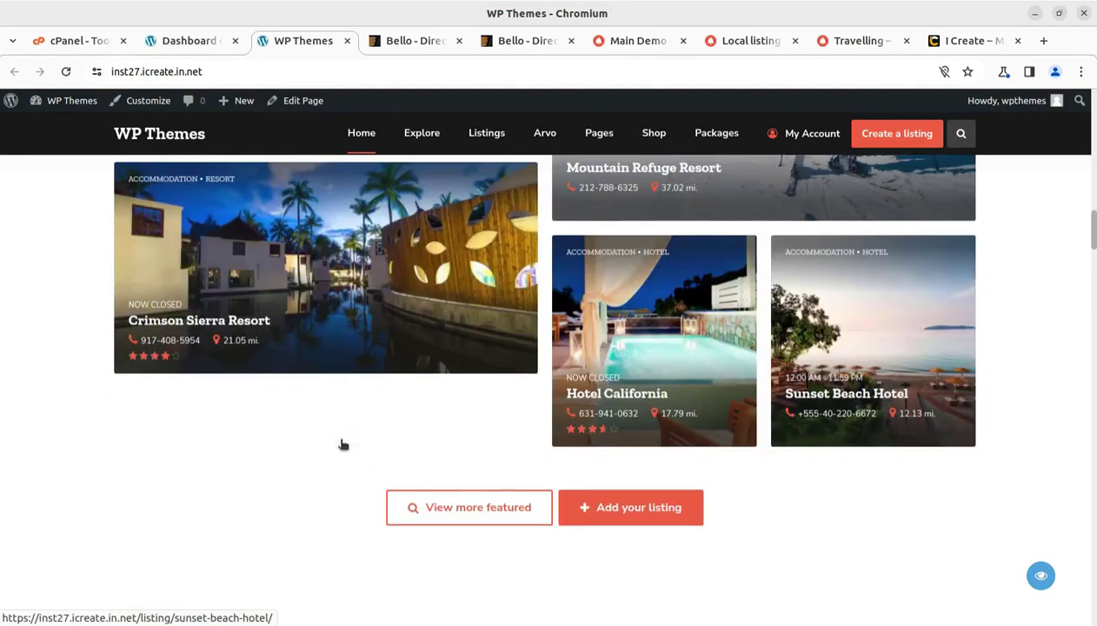
scroll(341, 446, up, 5)
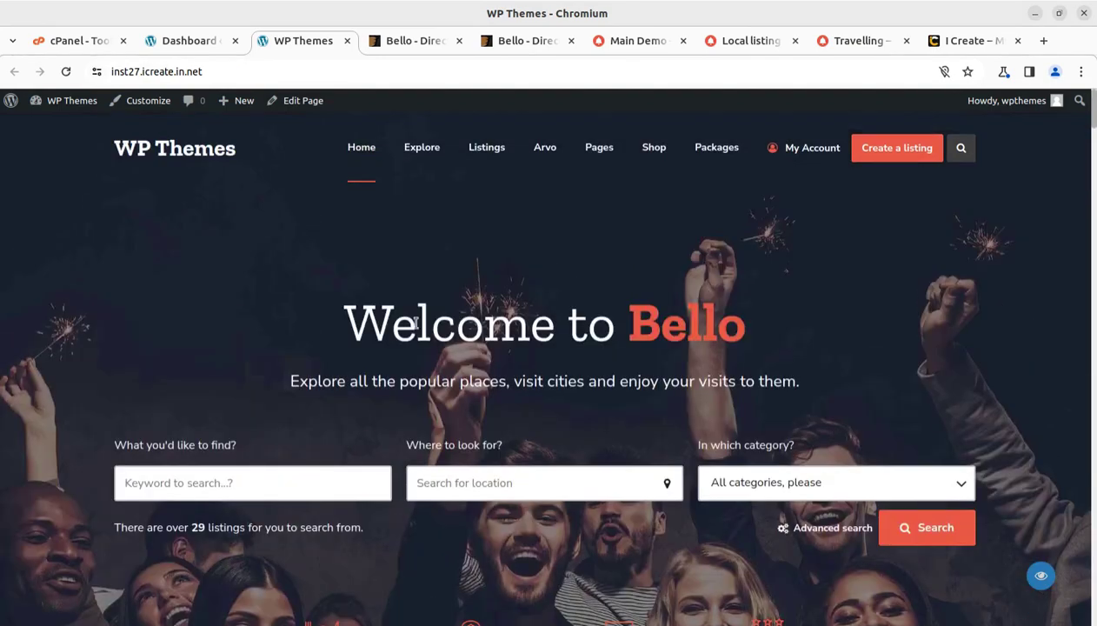
- Open the Restaurant listings category from Explore and browse its listings
mouse_move(426, 165)
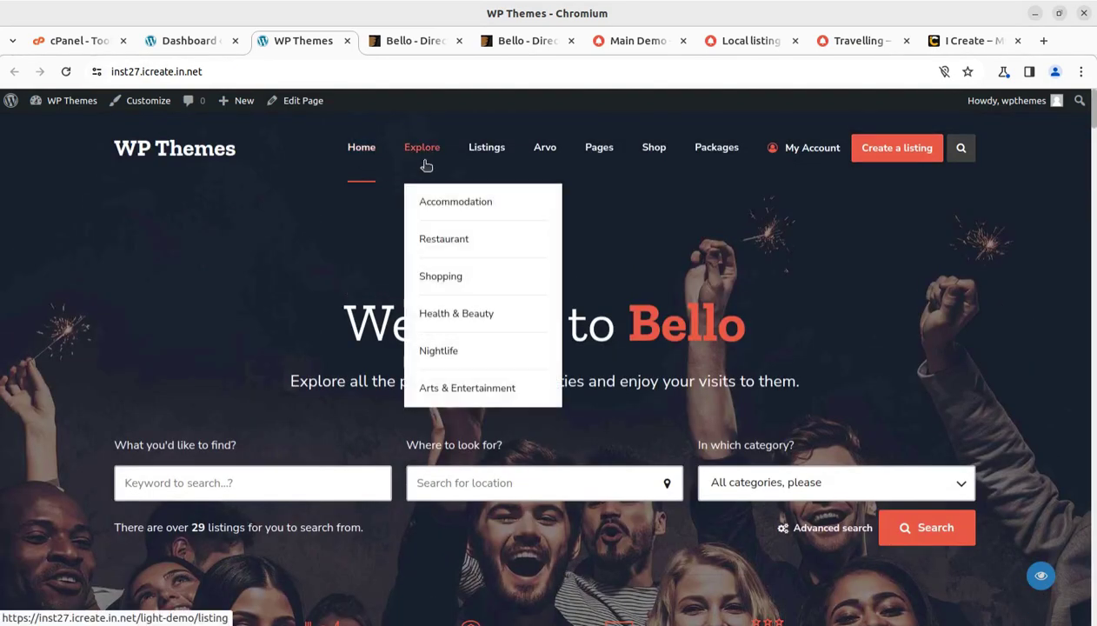
click(442, 246)
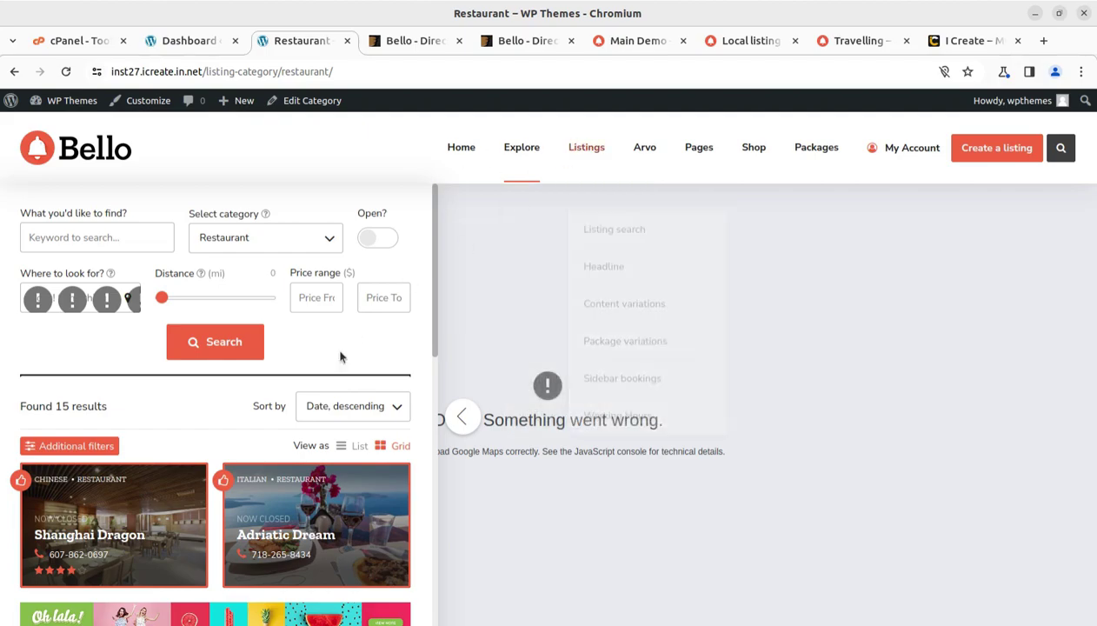
scroll(276, 424, down, 5)
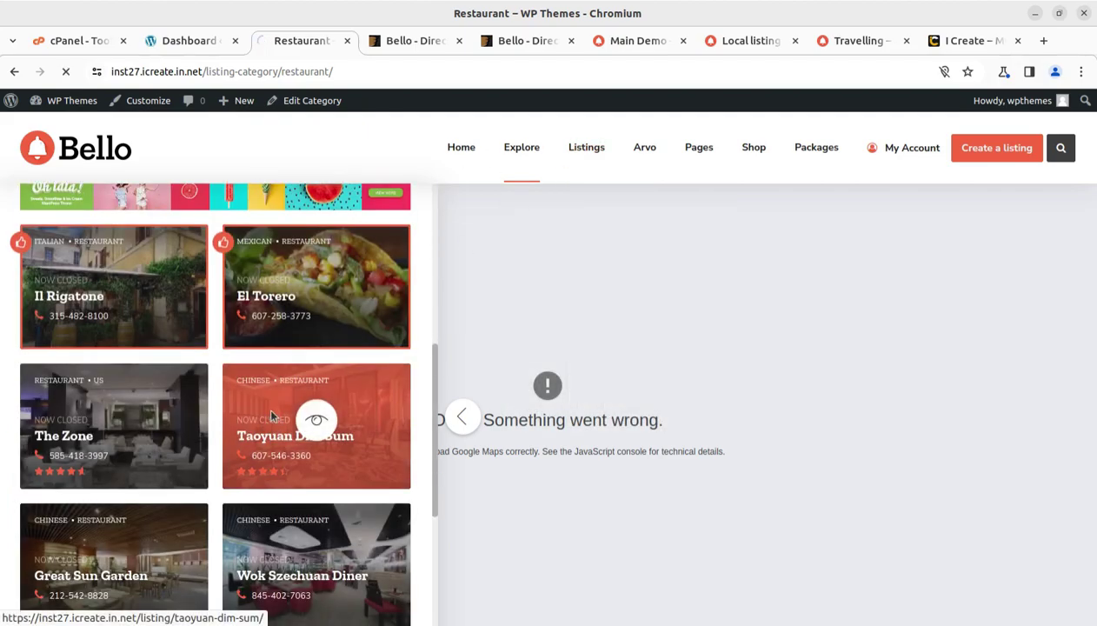
scroll(713, 419, down, 8)
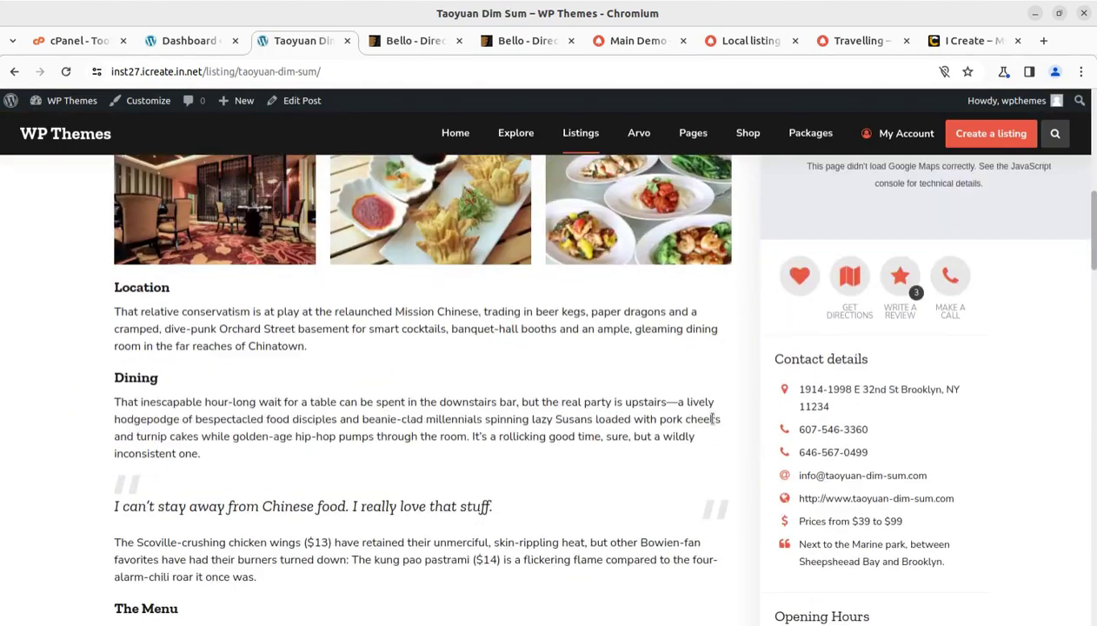
scroll(675, 409, down, 3)
- Open the Blog list page, then the Overpass page from the Pages menu
mouse_move(640, 141)
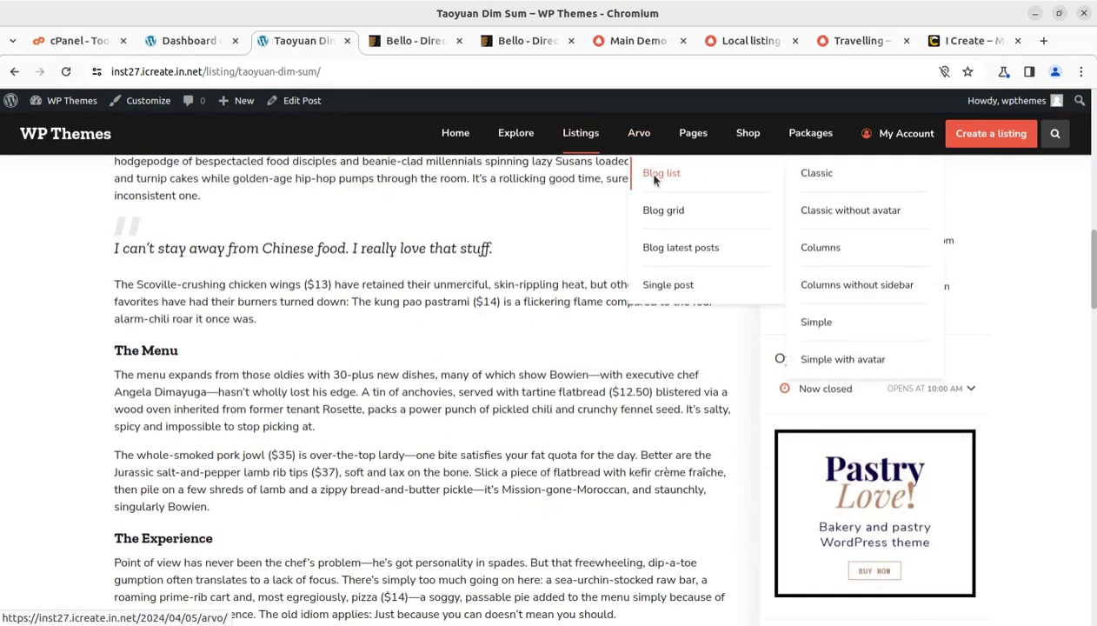
click(655, 174)
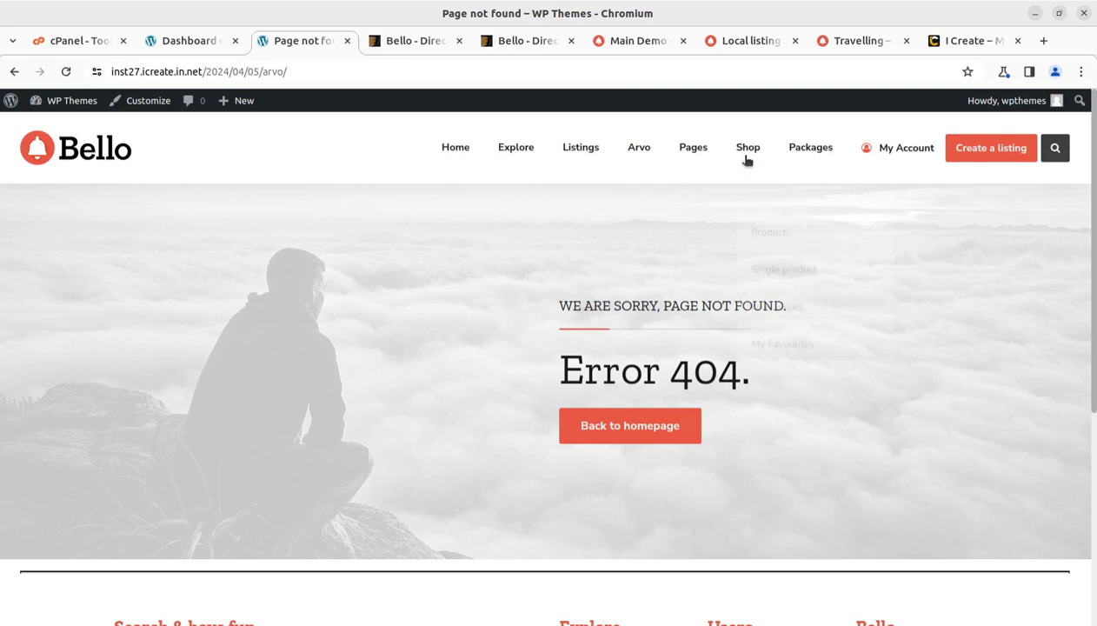
mouse_move(713, 157)
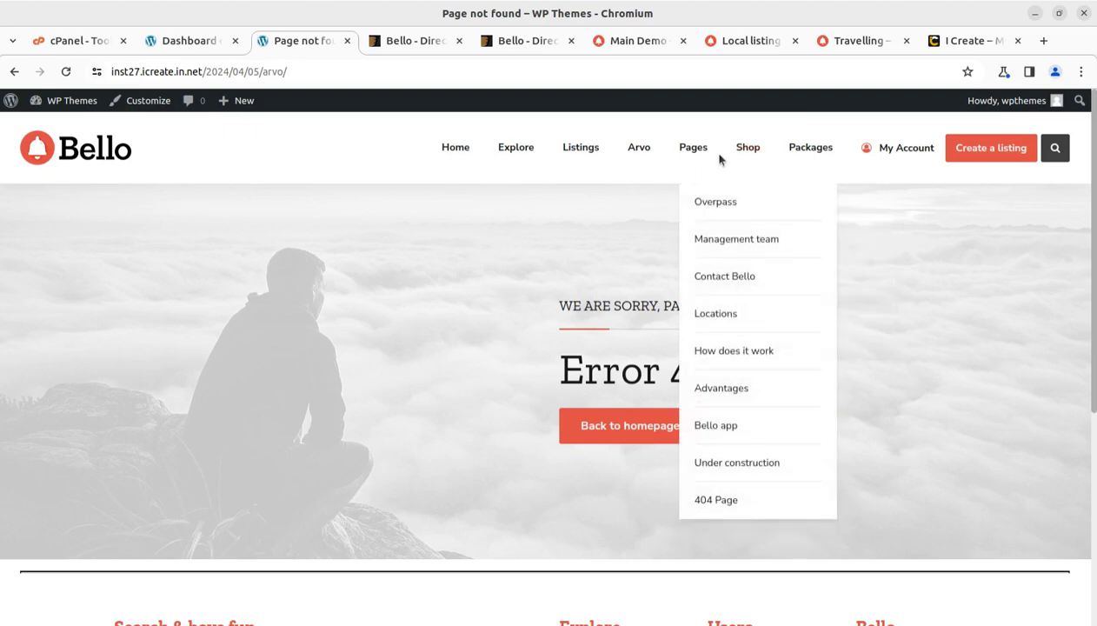
click(704, 202)
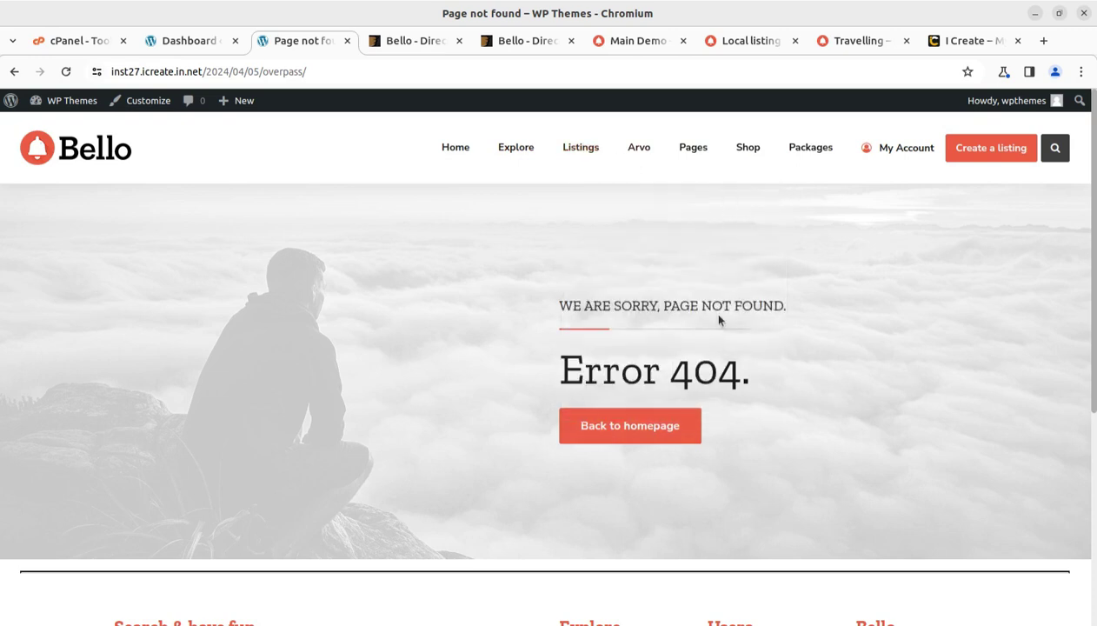
- Scroll the Overpass page and check the Shop menu before returning to the front page
scroll(715, 436, down, 4)
scroll(632, 412, up, 4)
mouse_move(748, 154)
mouse_move(764, 203)
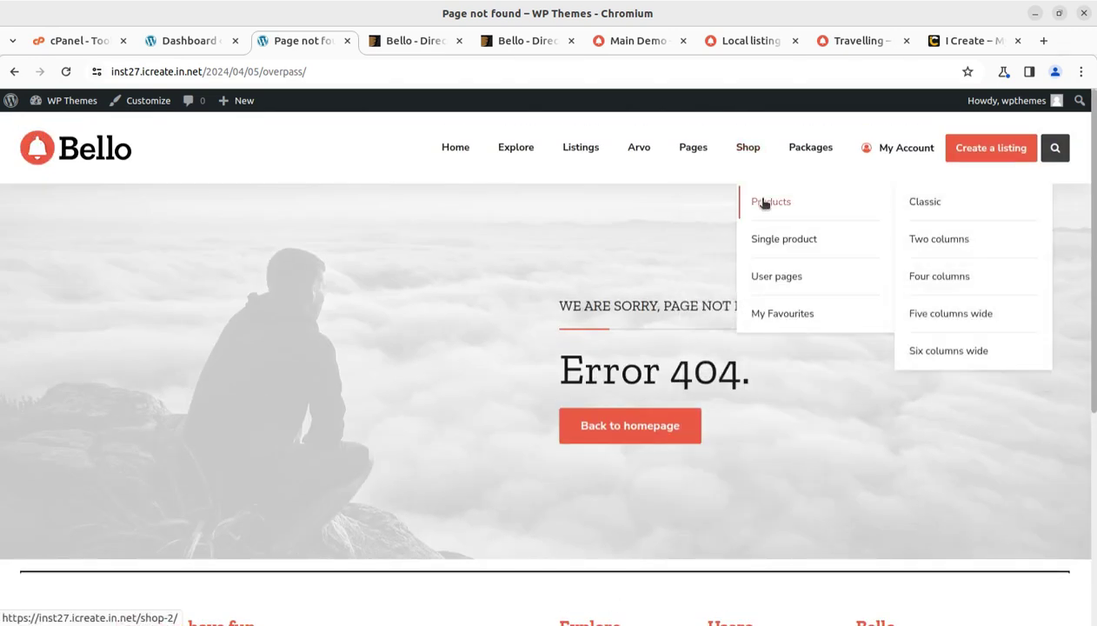
scroll(507, 307, down, 4)
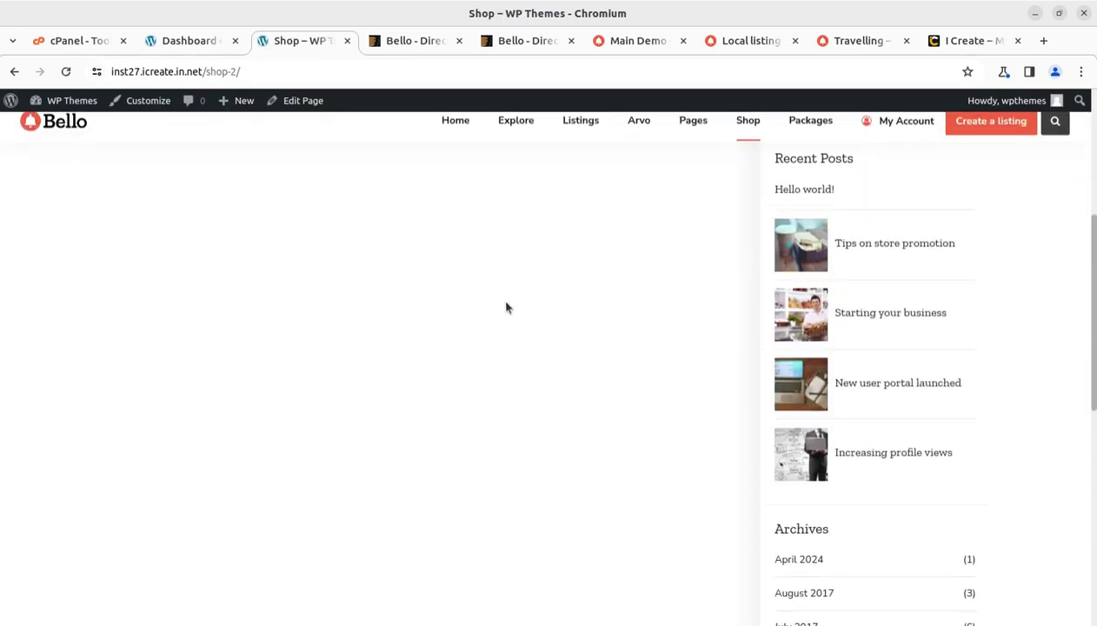
scroll(473, 304, up, 4)
mouse_move(466, 147)
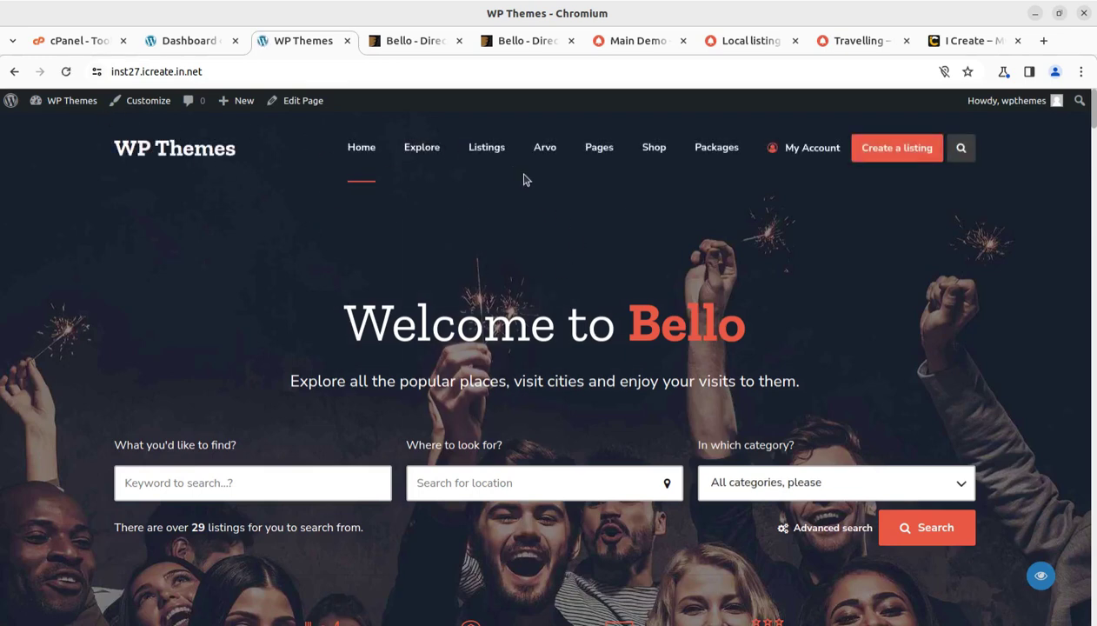
mouse_move(428, 169)
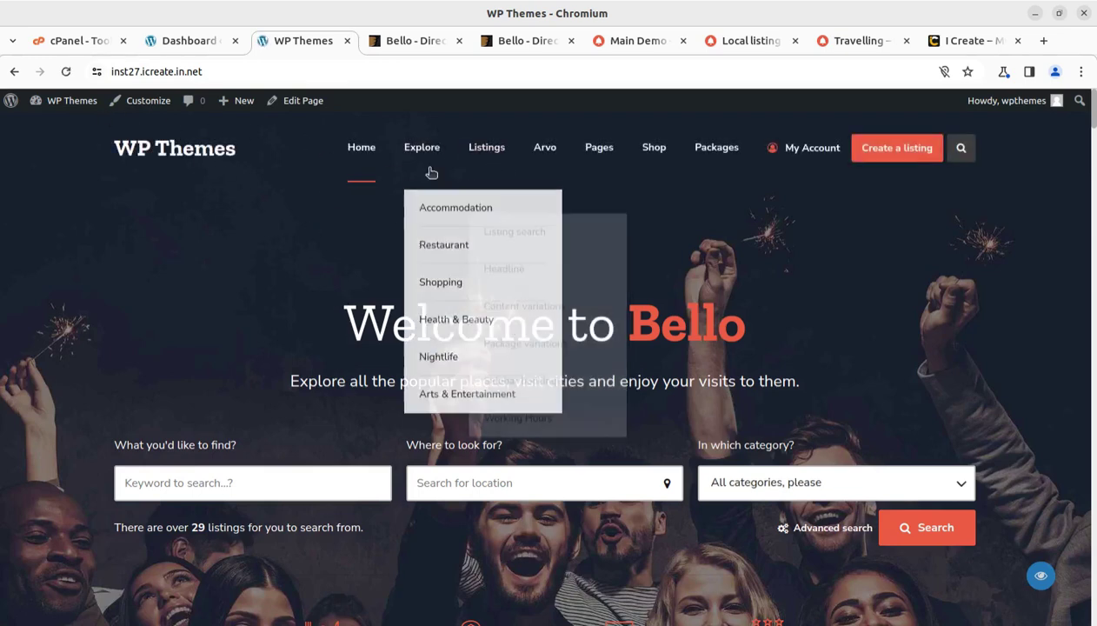
click(427, 278)
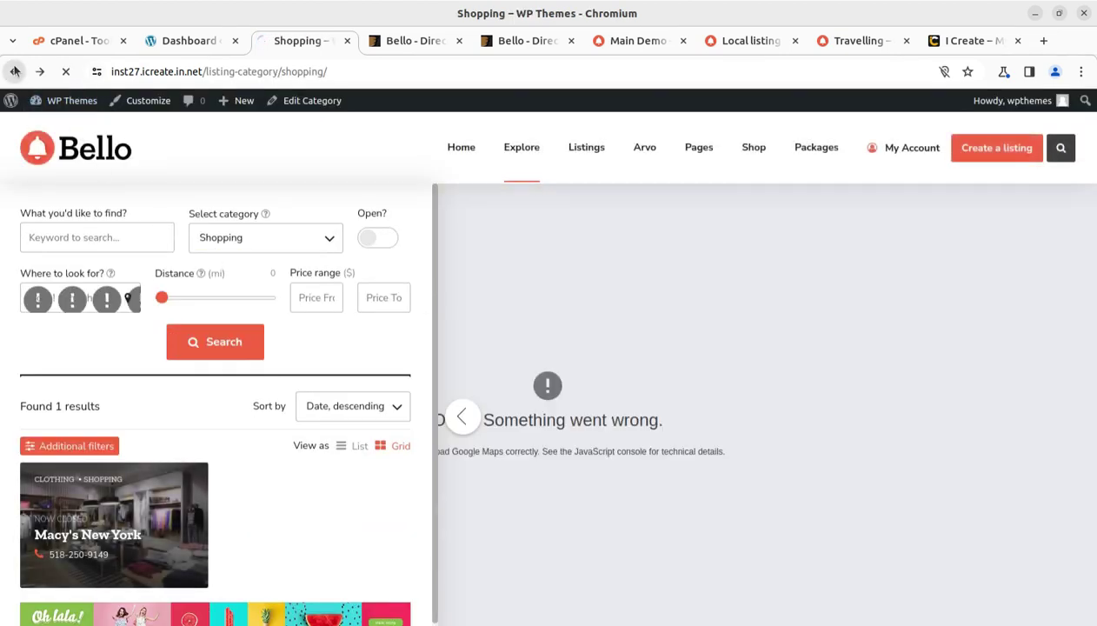
click(14, 71)
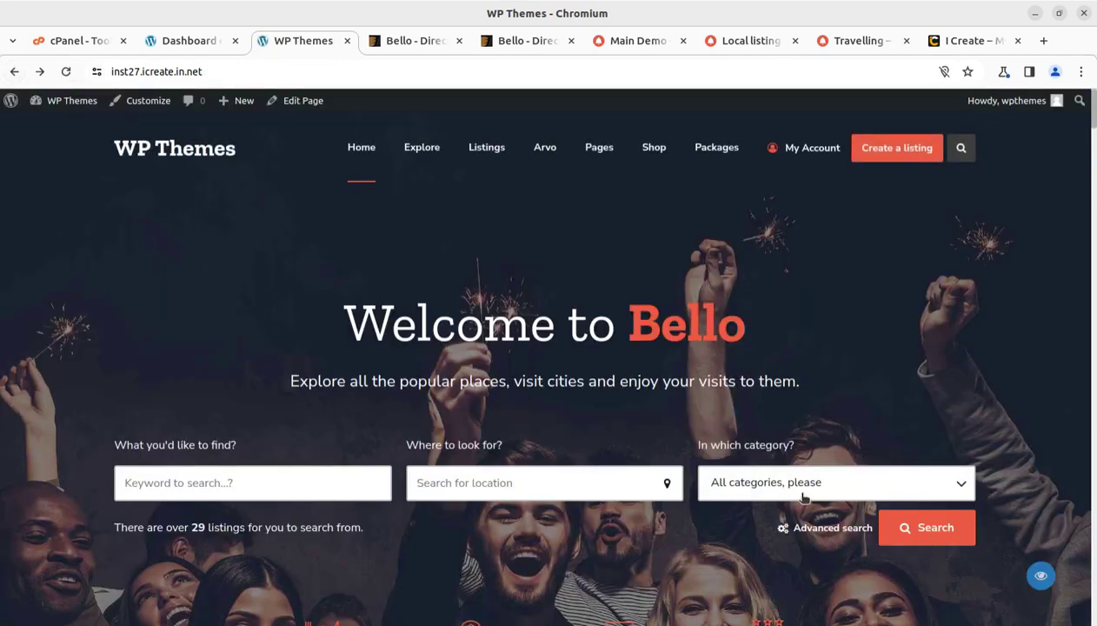
click(804, 497)
click(729, 313)
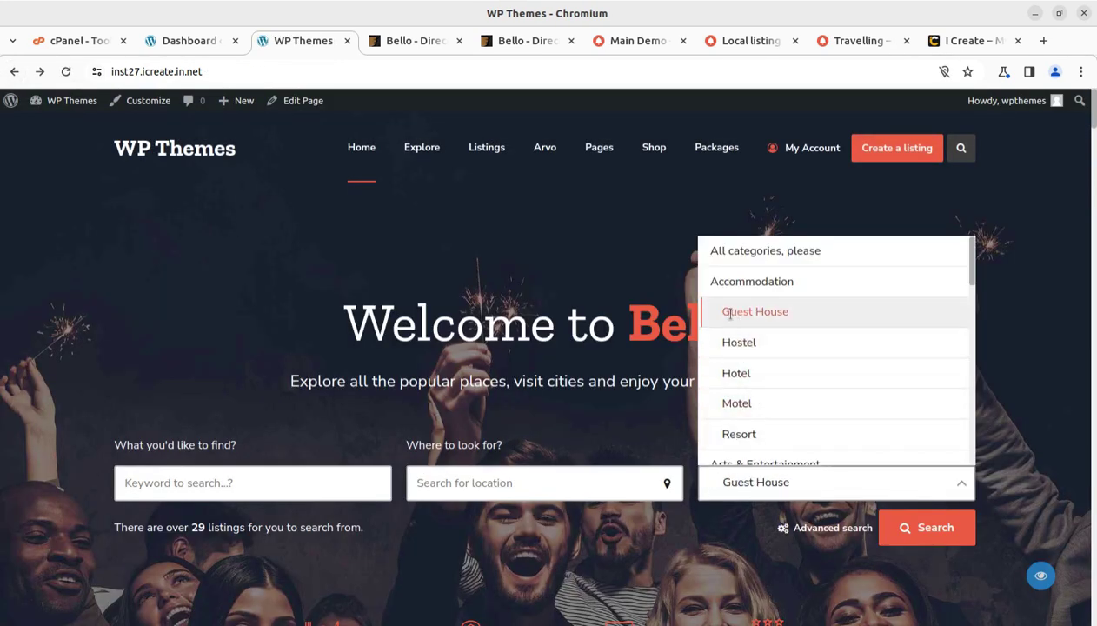
click(924, 529)
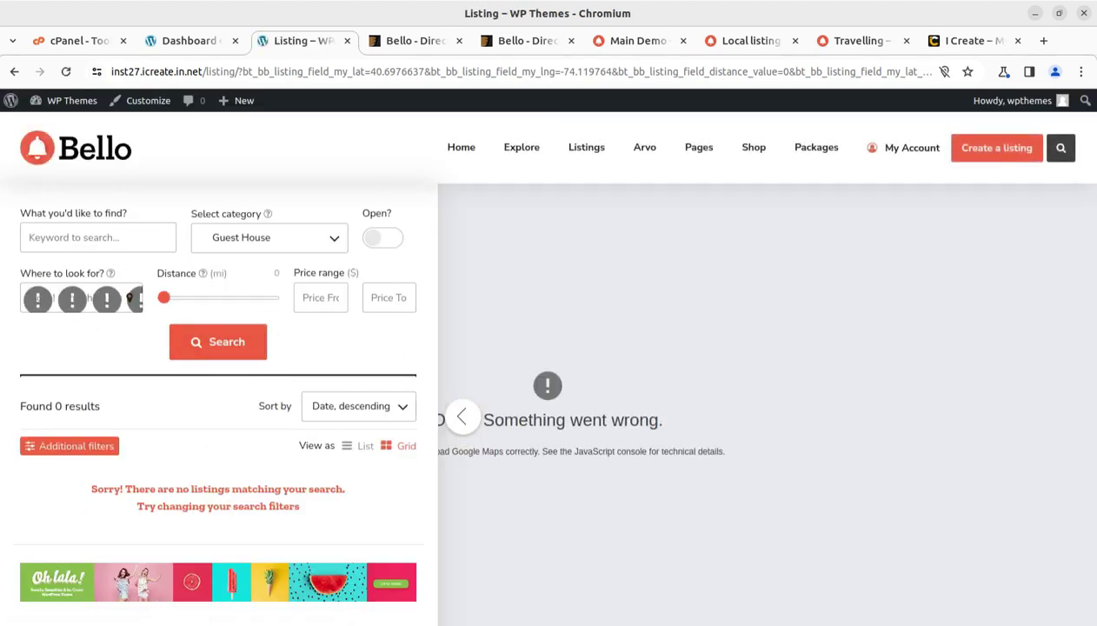
click(72, 149)
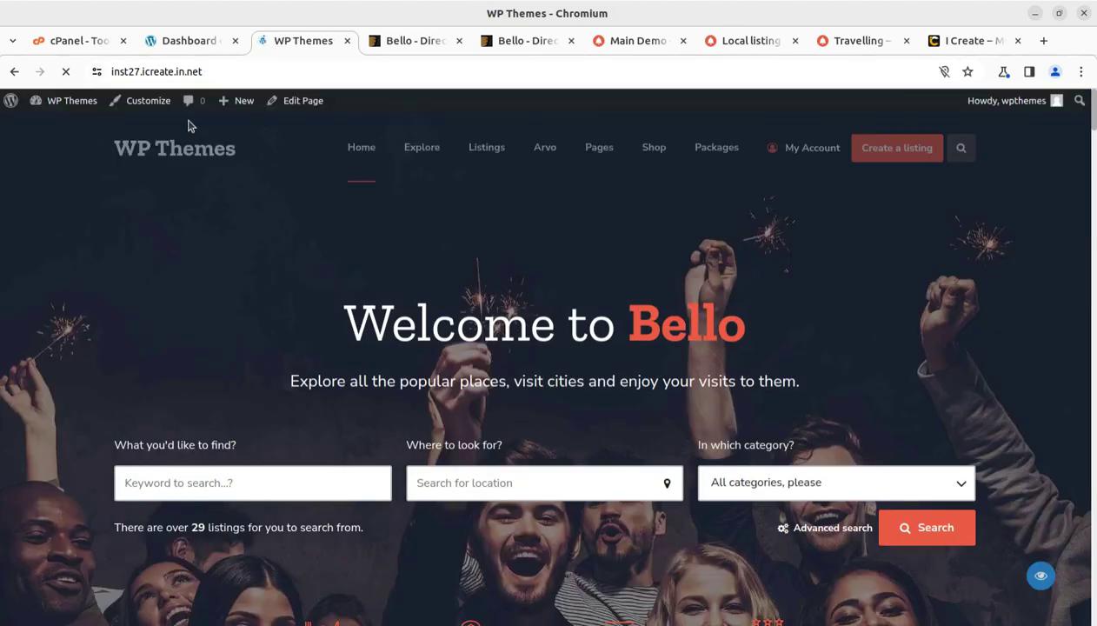
- Go to the admin dashboard and open the All Pages list
click(176, 46)
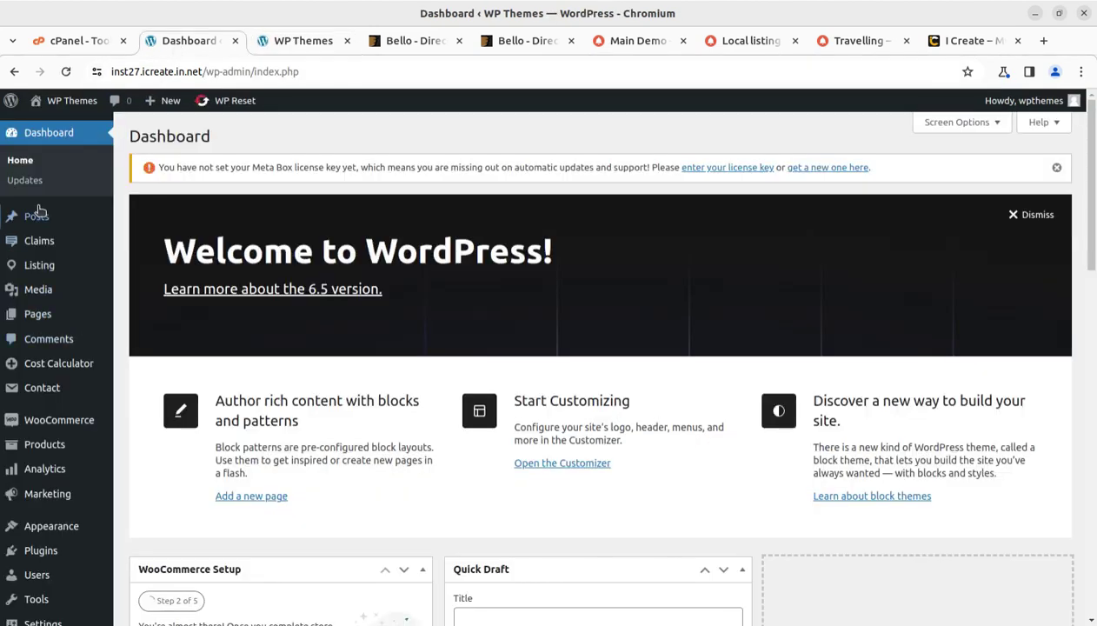
mouse_move(37, 318)
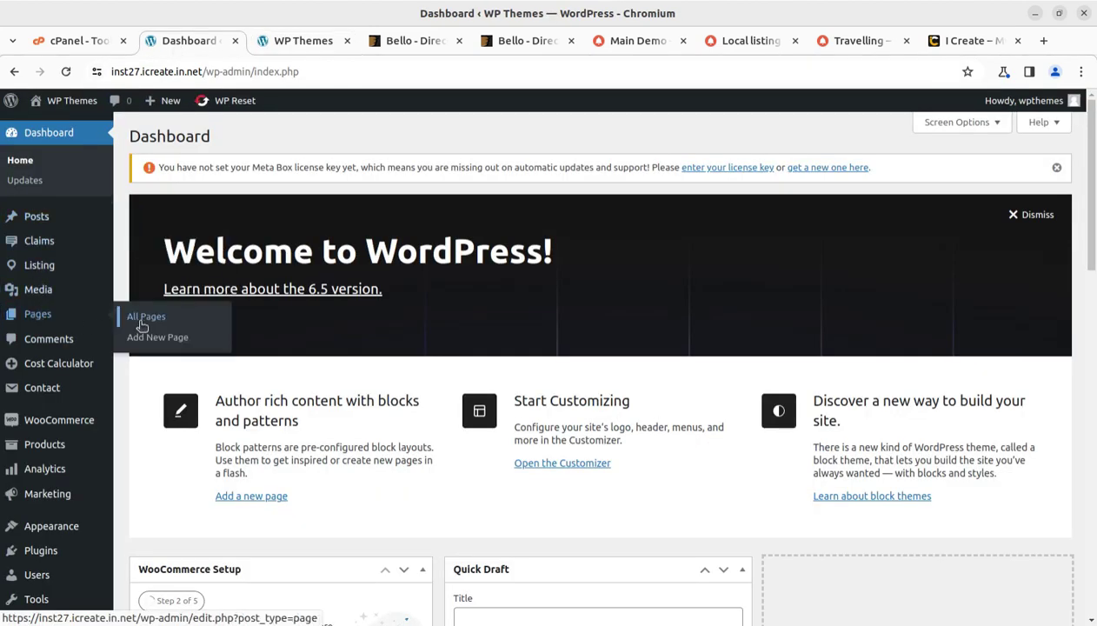
click(141, 320)
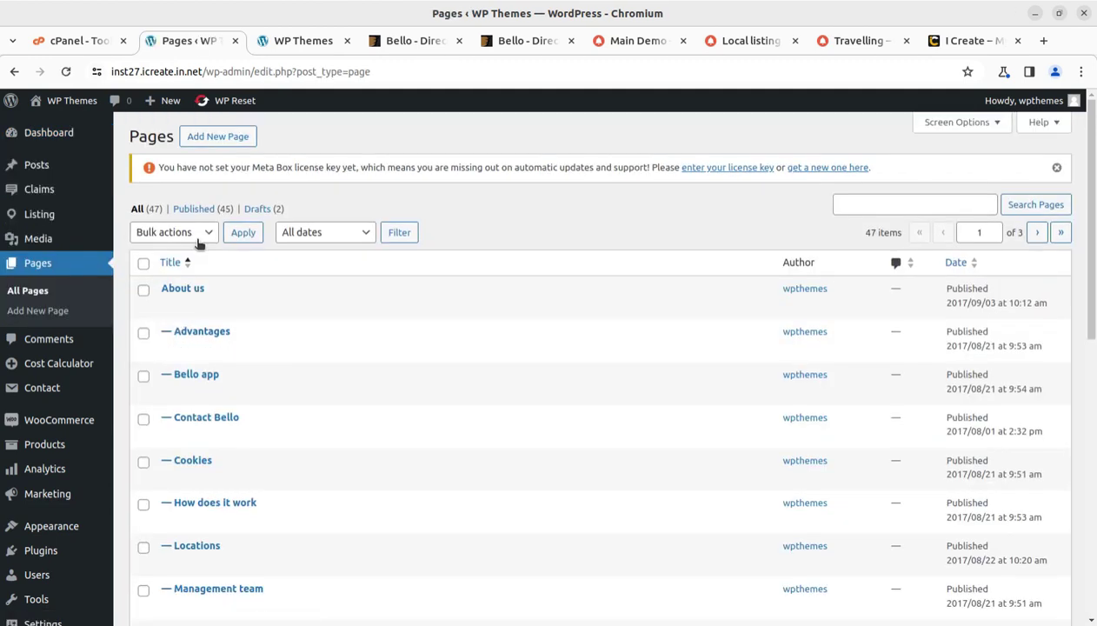
scroll(237, 341, down, 6)
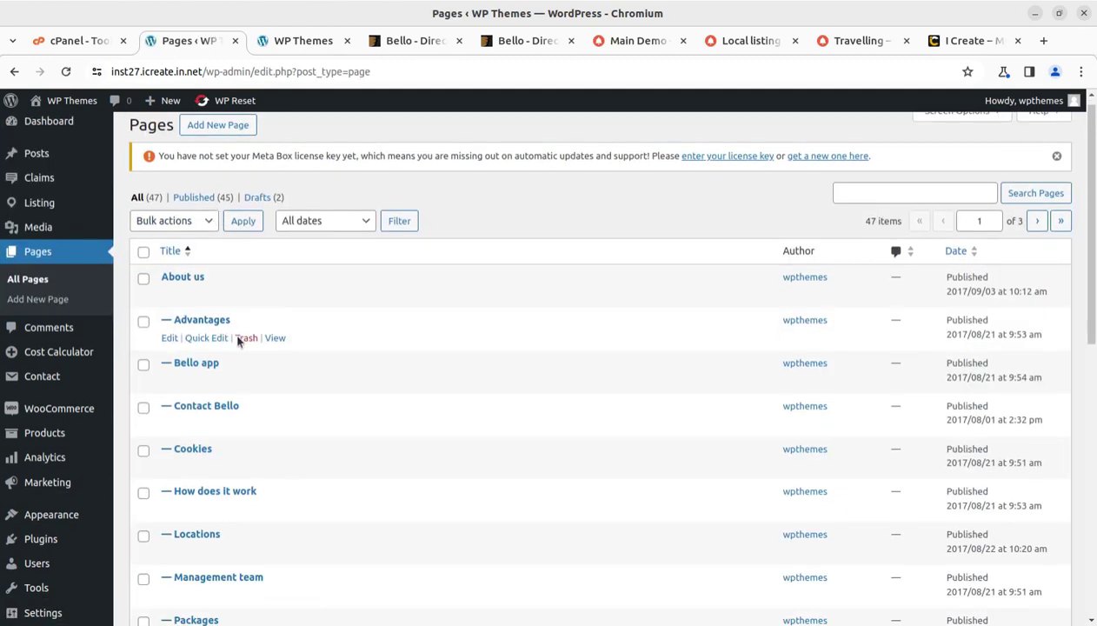
scroll(260, 469, down, 2)
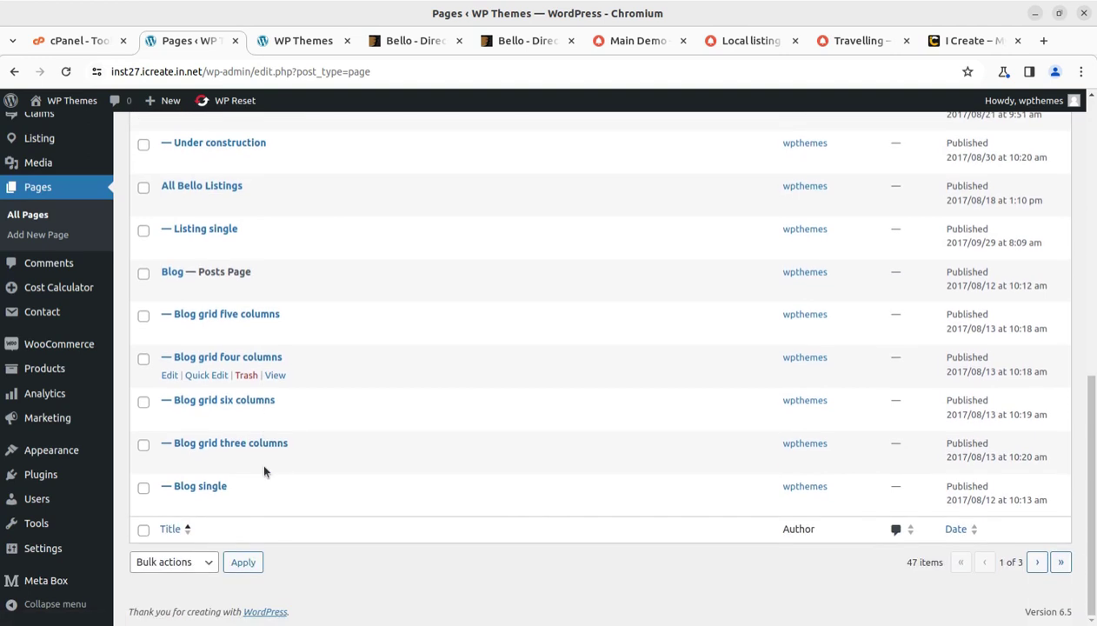
scroll(261, 462, up, 1)
scroll(453, 470, up, 2)
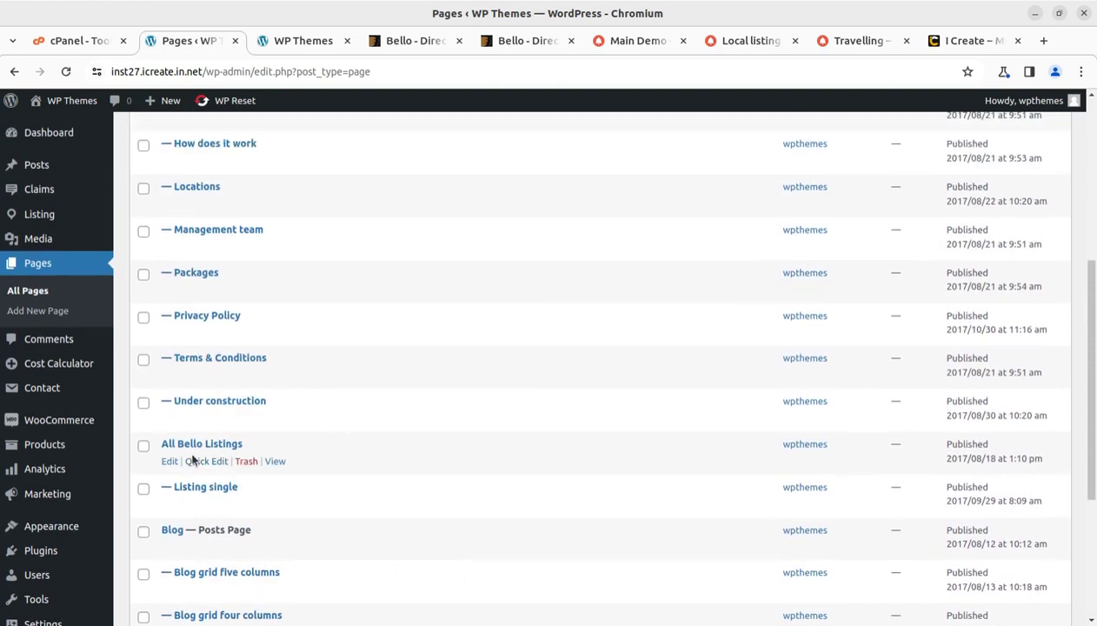
- Preview the All Bello Listings page in a new tab, then close that tab
middle_click(276, 462)
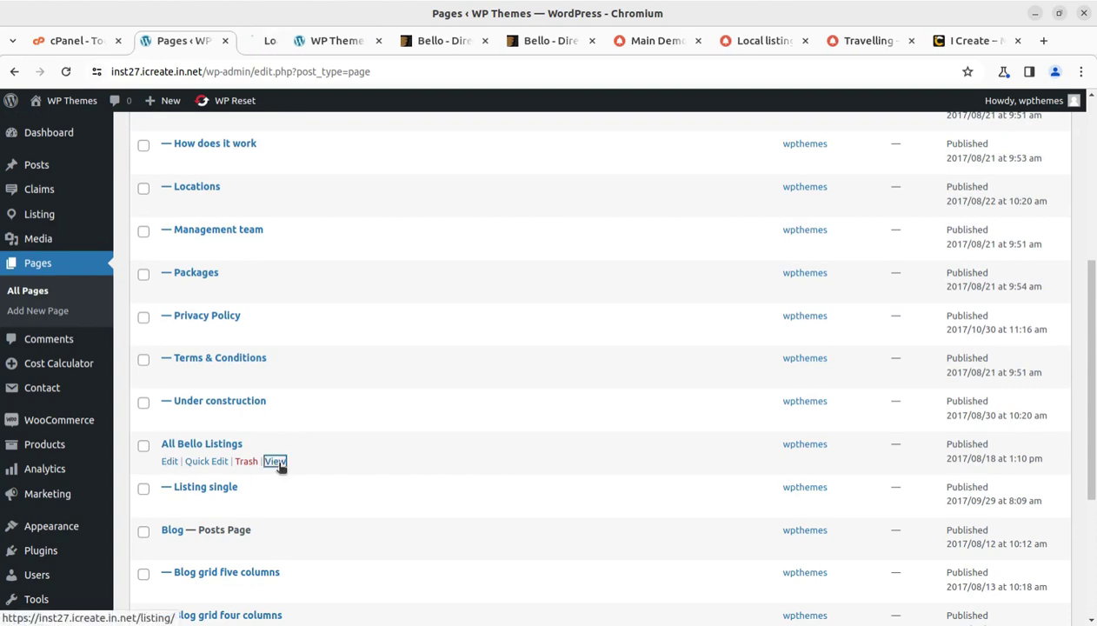
click(272, 41)
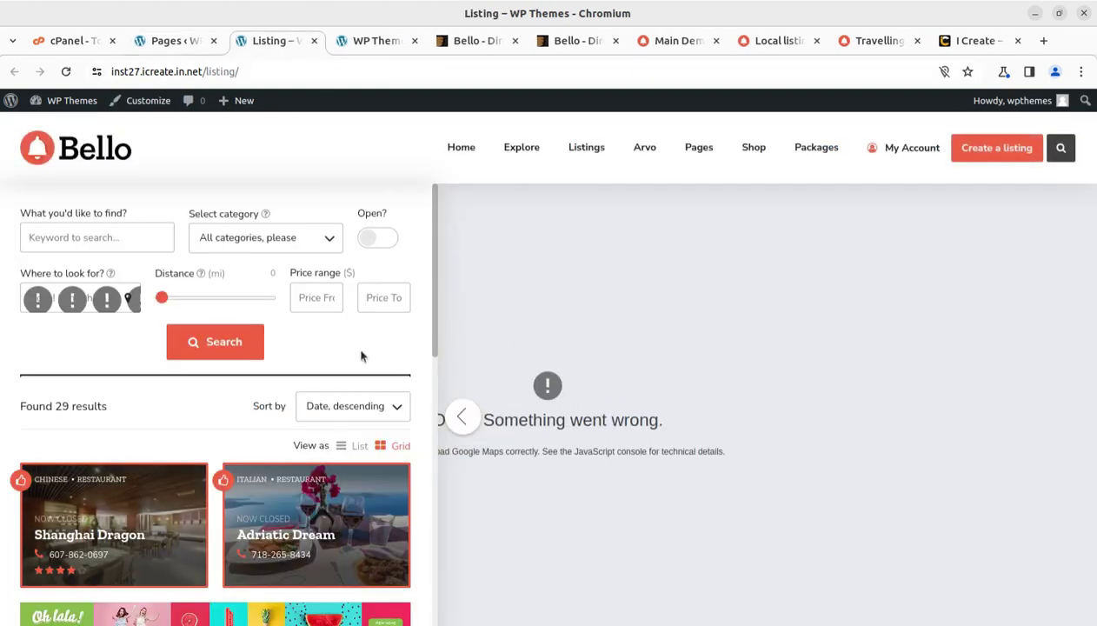
scroll(362, 356, down, 10)
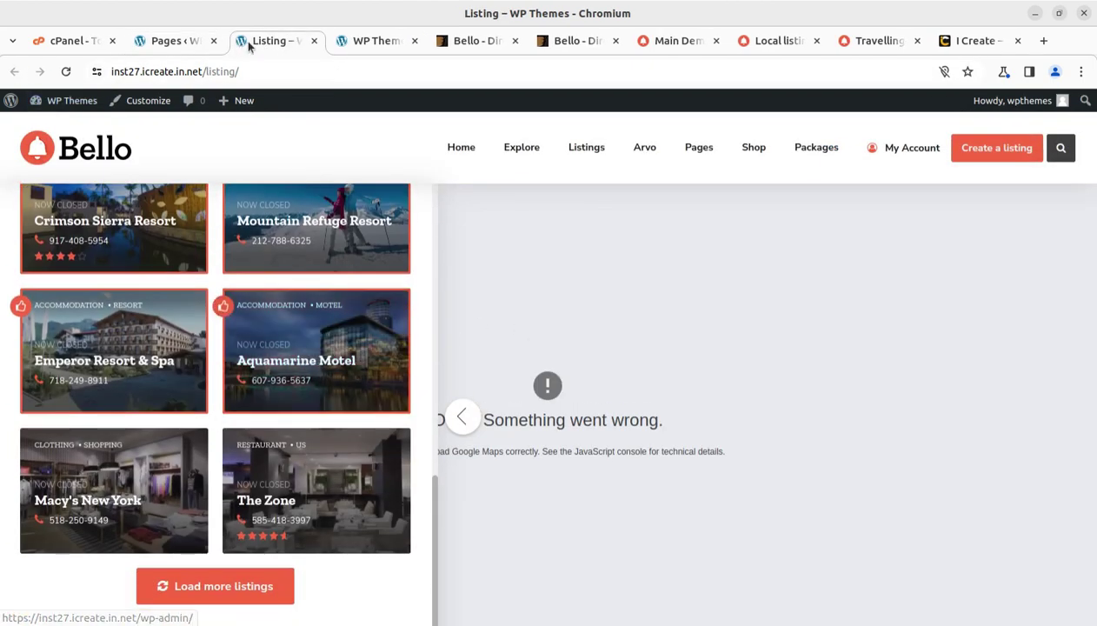
click(314, 42)
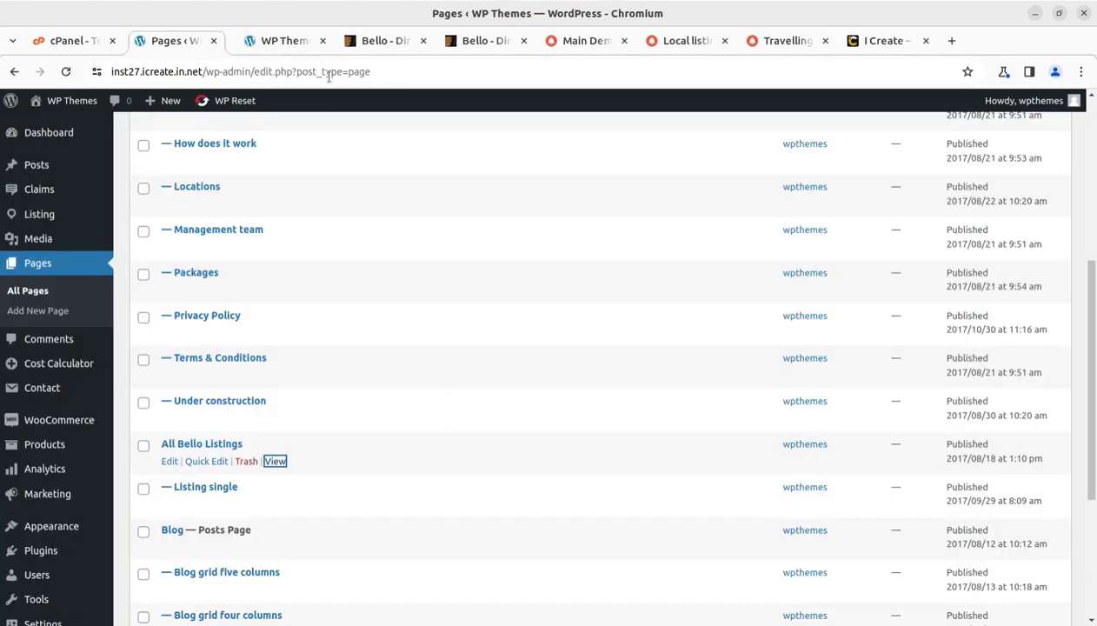
- Page through to page 3 of the Pages list and open Travelling in a new tab
scroll(522, 408, down, 3)
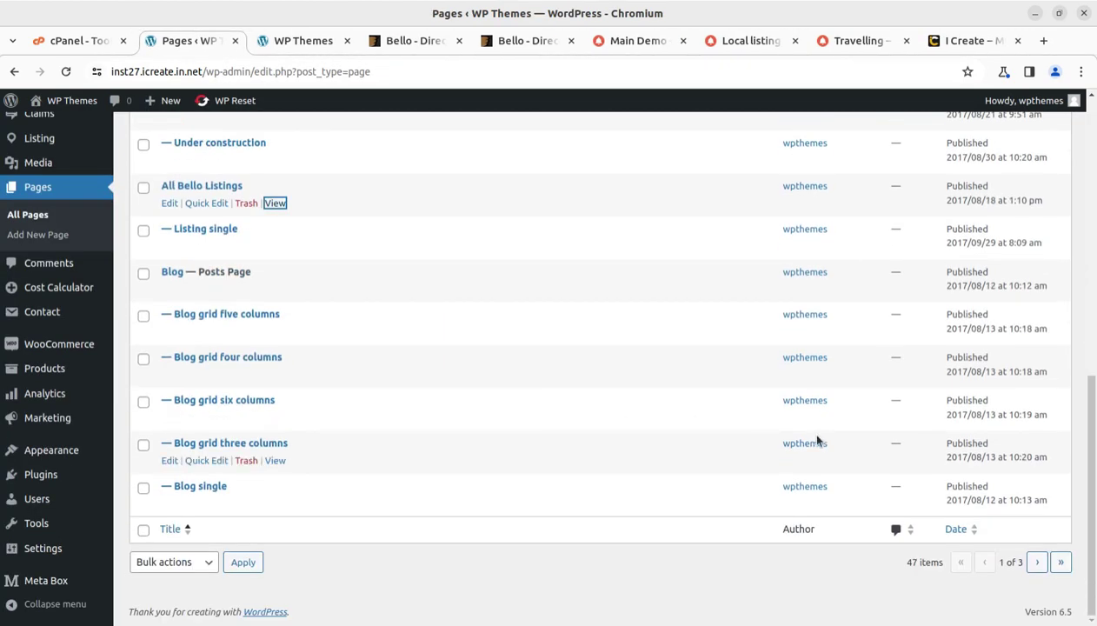
click(1038, 564)
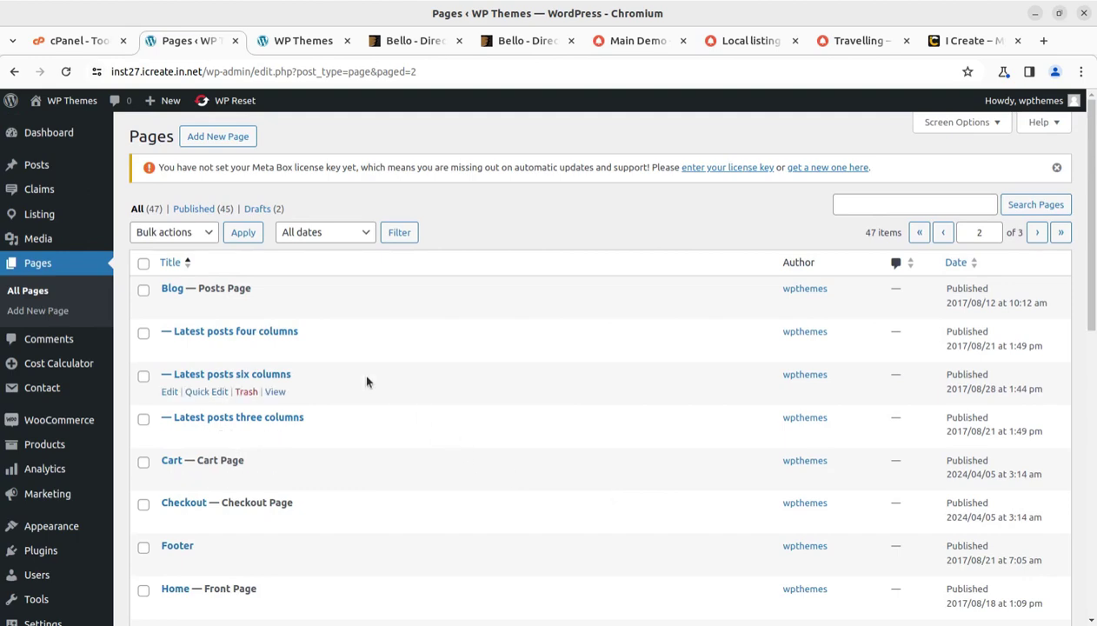
scroll(366, 381, down, 3)
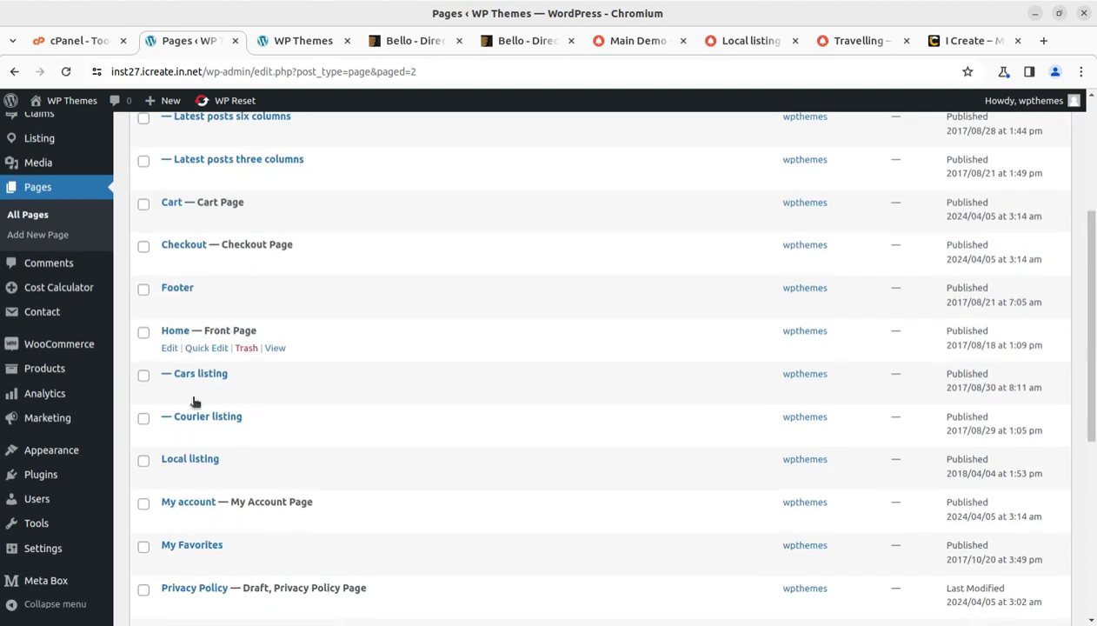
scroll(219, 390, down, 3)
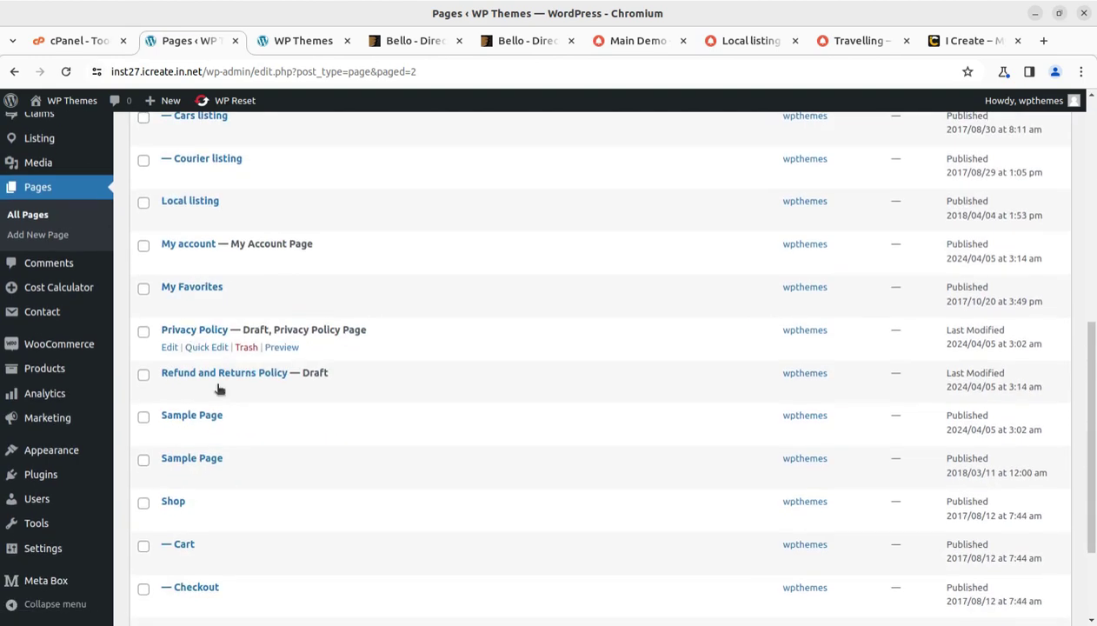
scroll(223, 438, down, 2)
scroll(222, 438, up, 10)
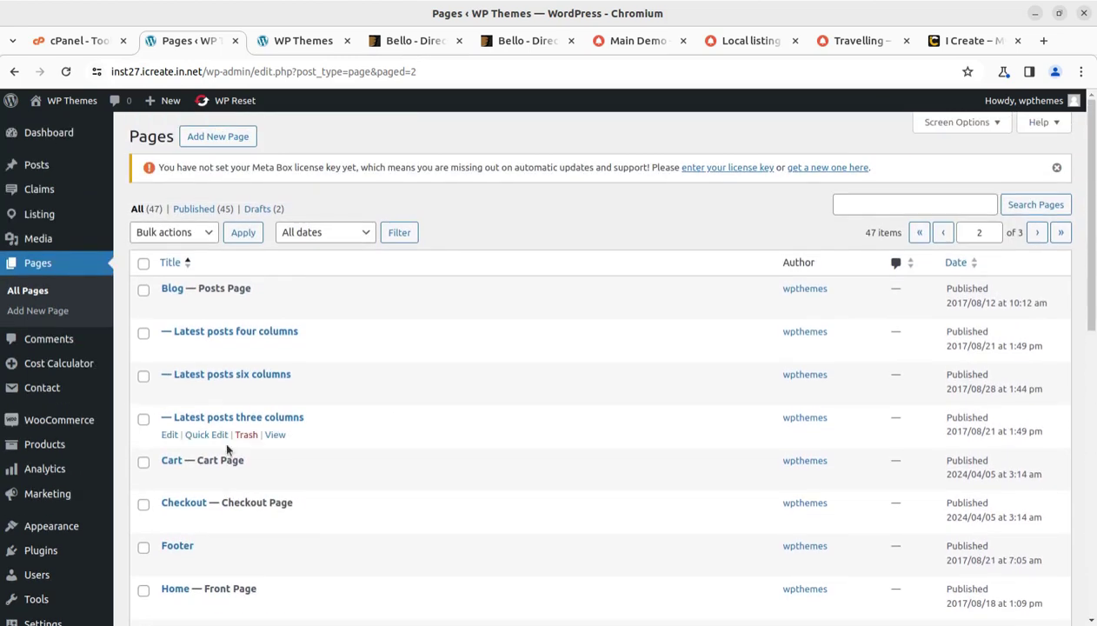
scroll(223, 437, down, 10)
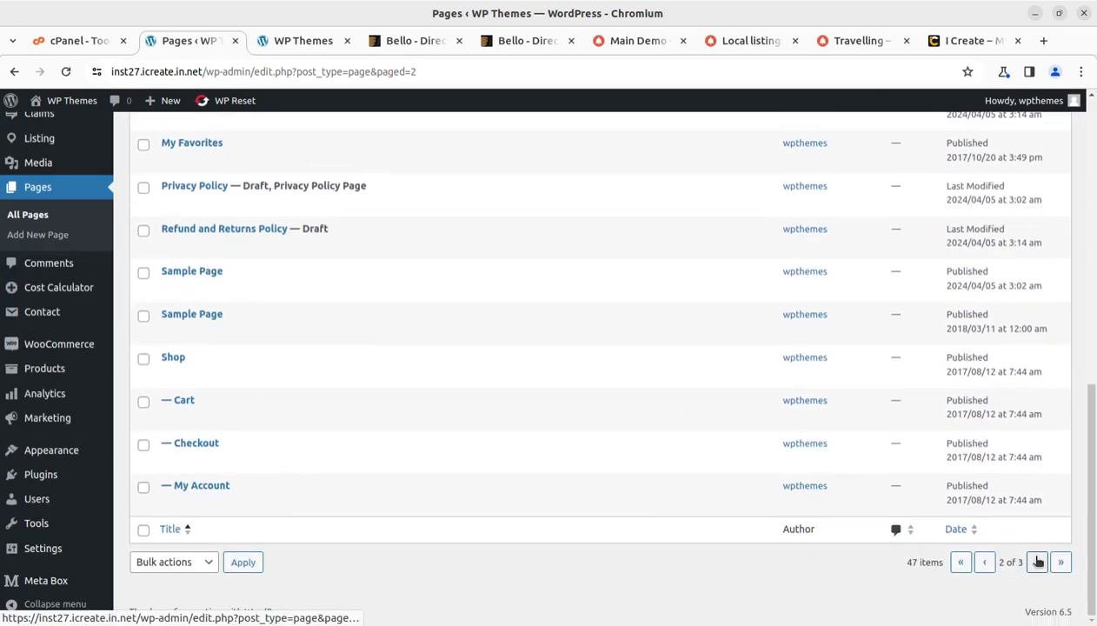
click(1039, 562)
scroll(437, 446, down, 2)
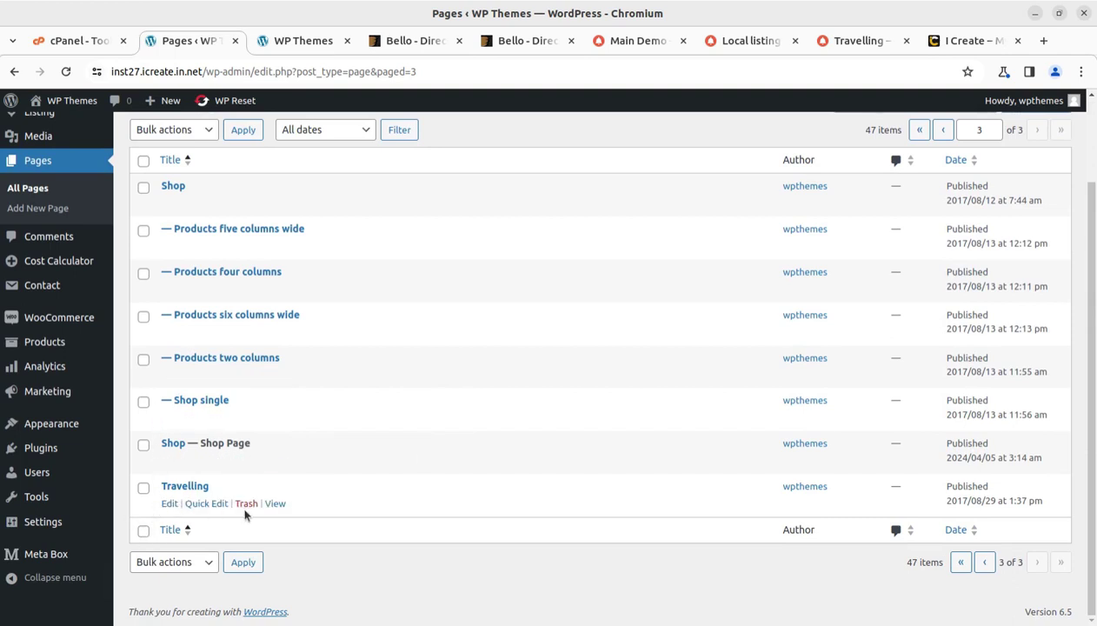
middle_click(274, 504)
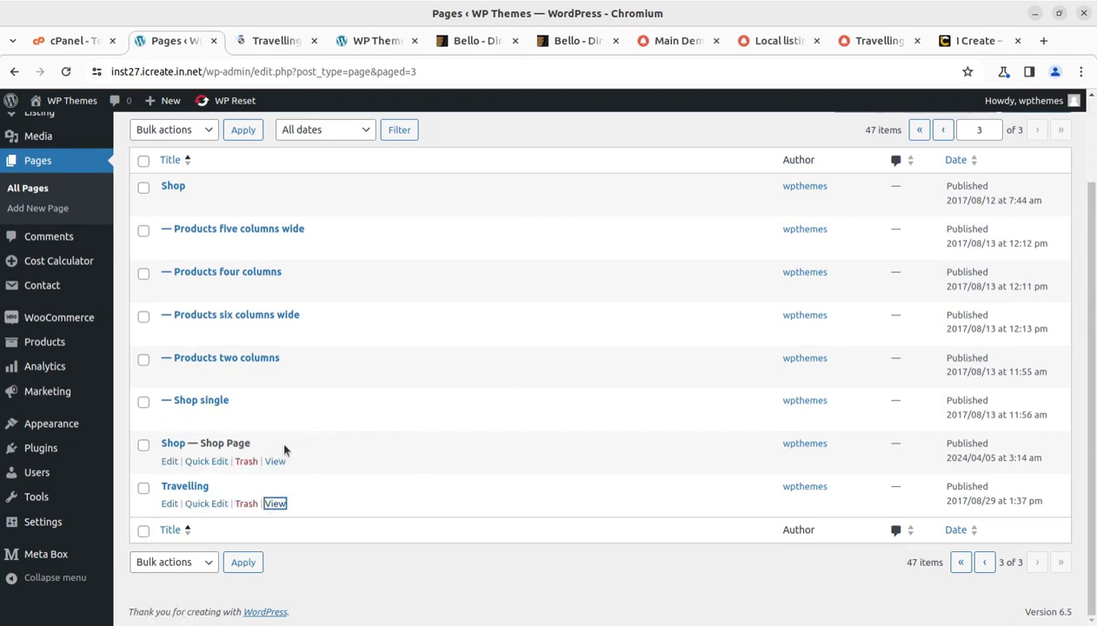
- Look through the Travelling page, including the Il Rigatone listing
click(255, 41)
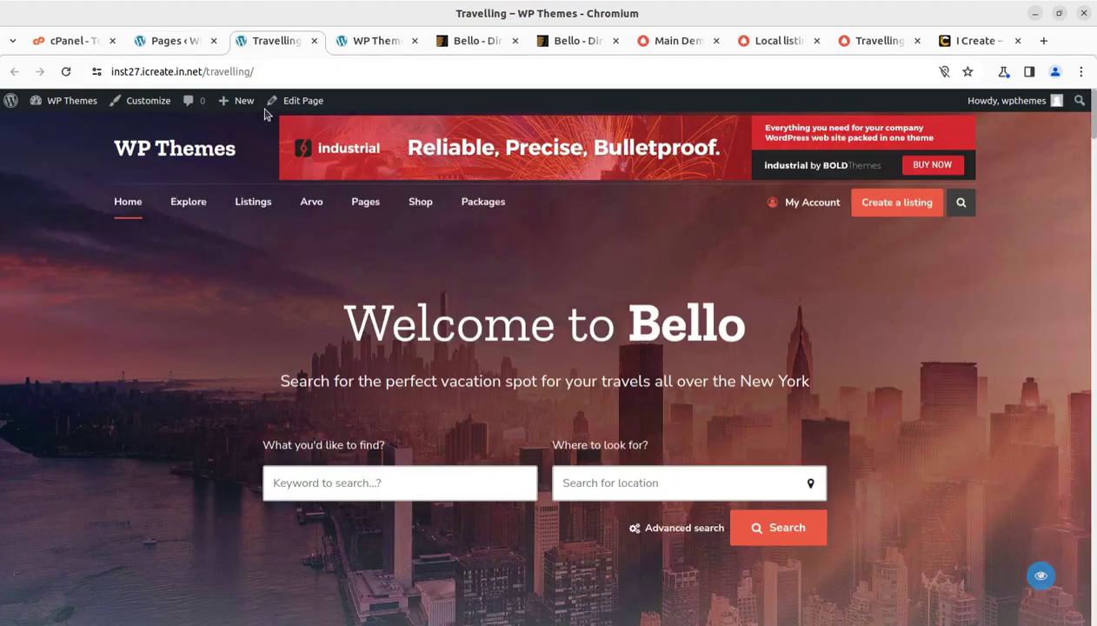
scroll(249, 294, down, 7)
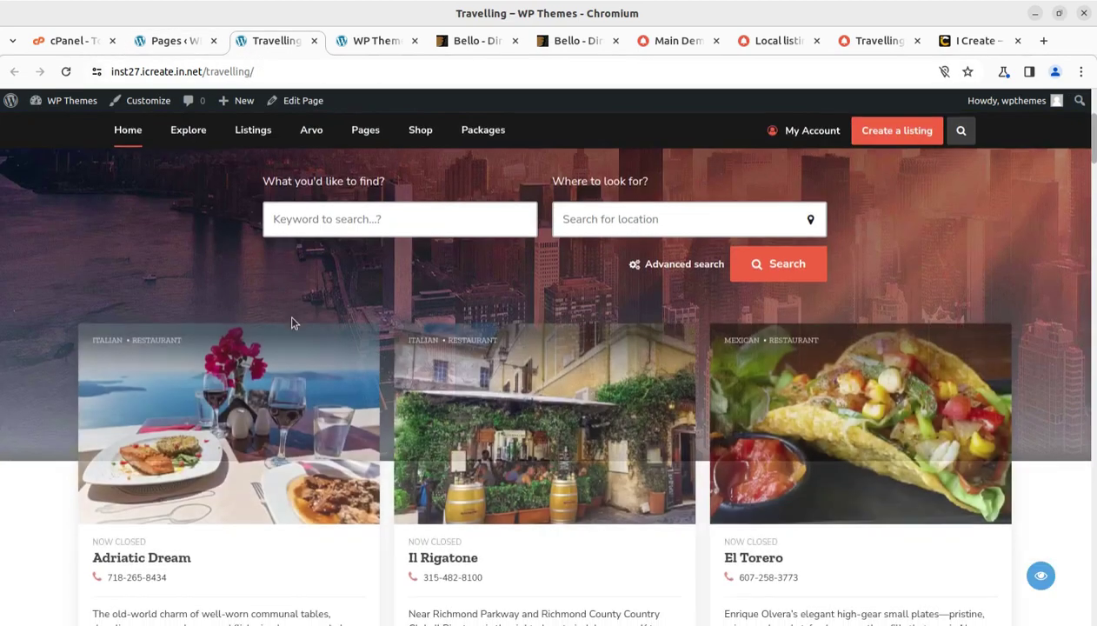
scroll(293, 322, up, 7)
scroll(293, 321, down, 5)
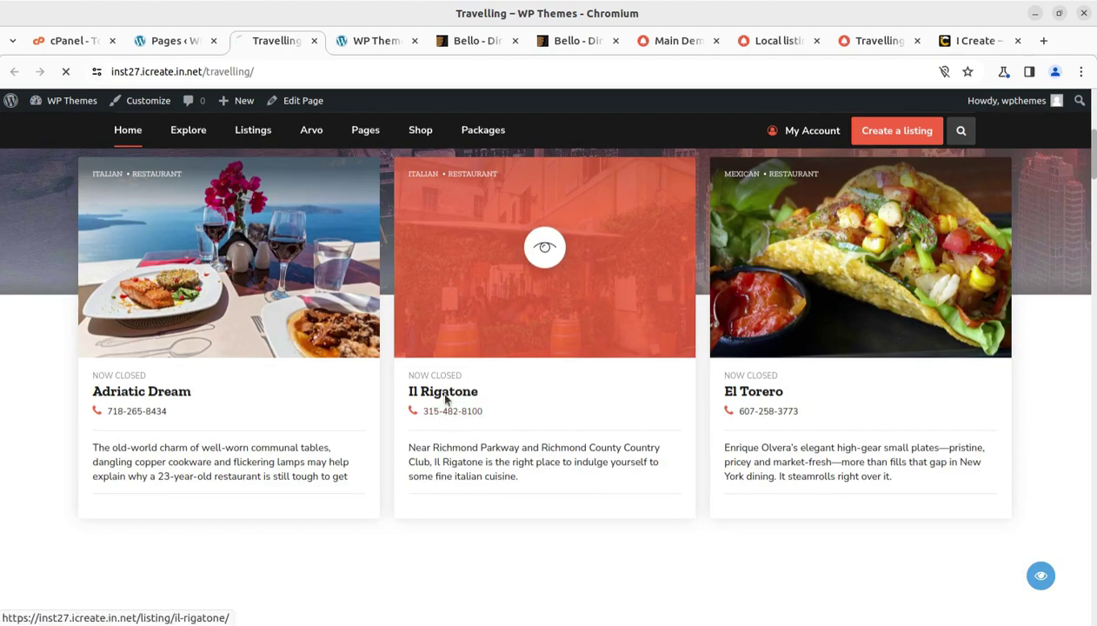
scroll(428, 383, down, 5)
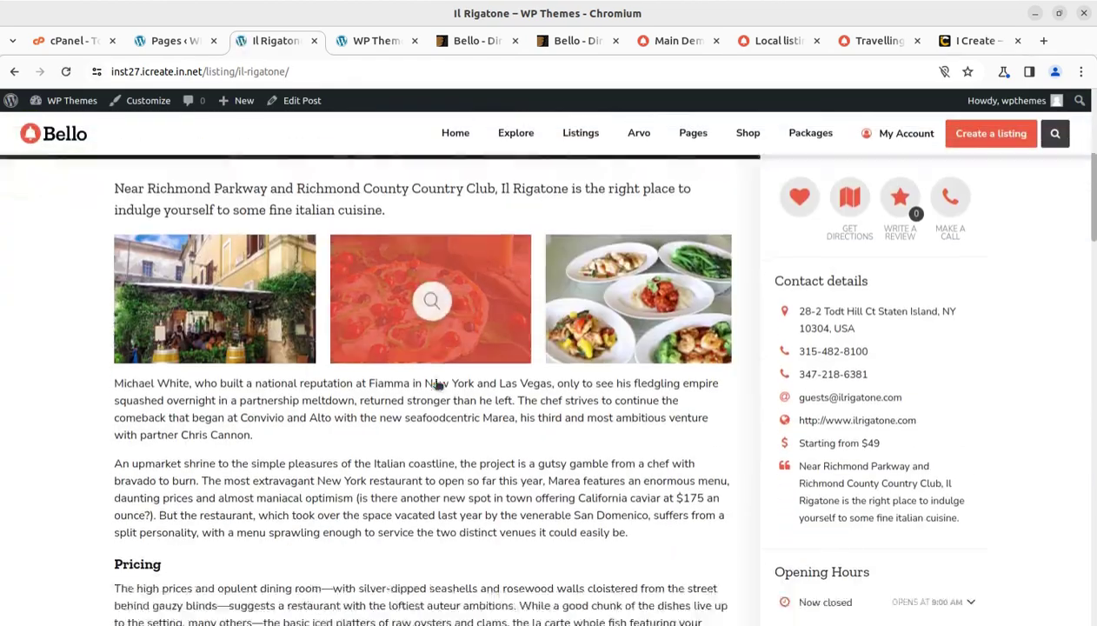
scroll(437, 385, down, 10)
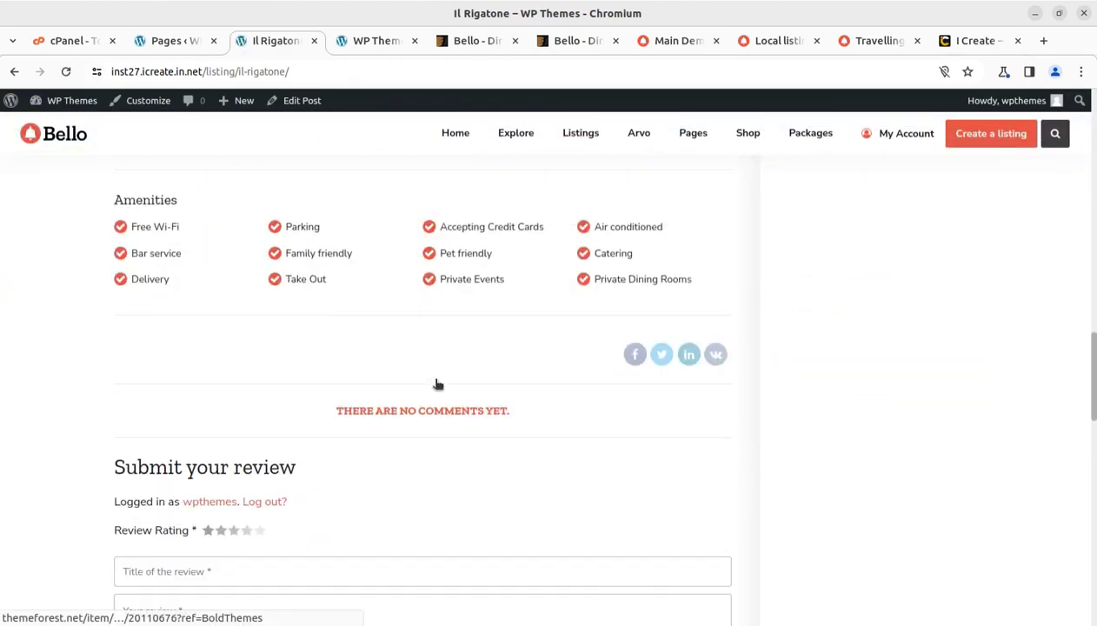
scroll(437, 384, up, 15)
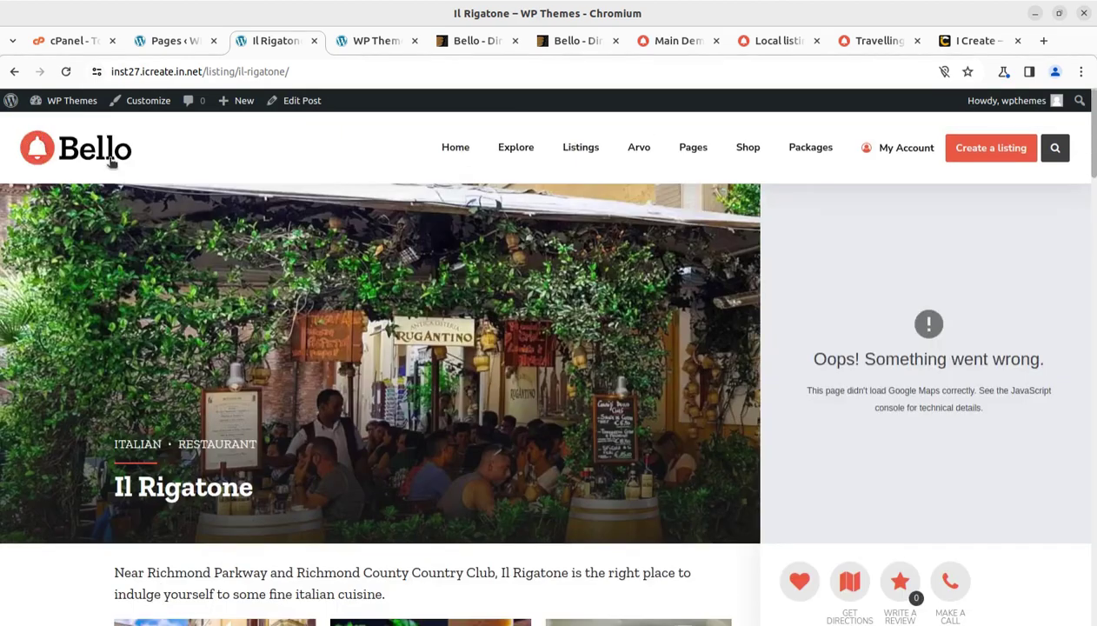
- Open Create a listing from the Bello home page, then return to the admin Pages list
click(91, 151)
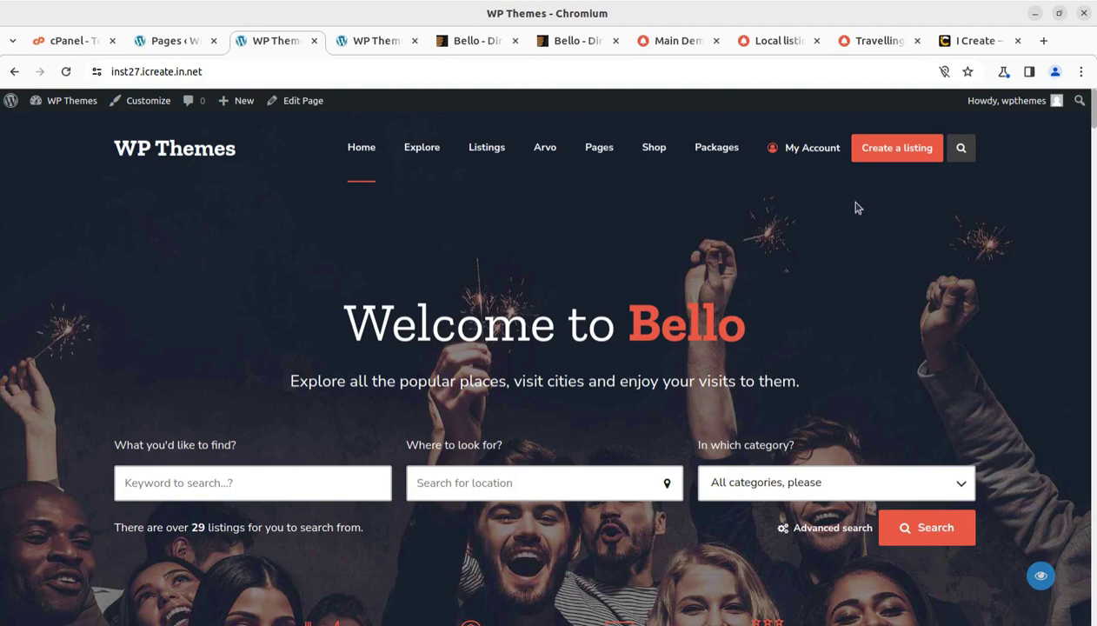
click(878, 151)
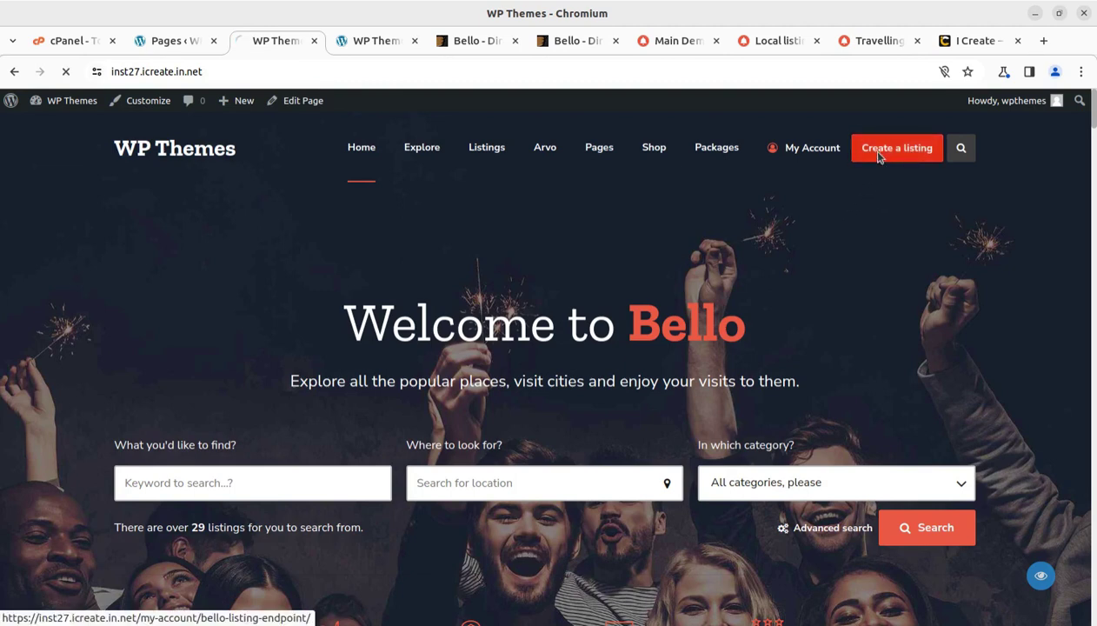
scroll(551, 335, down, 6)
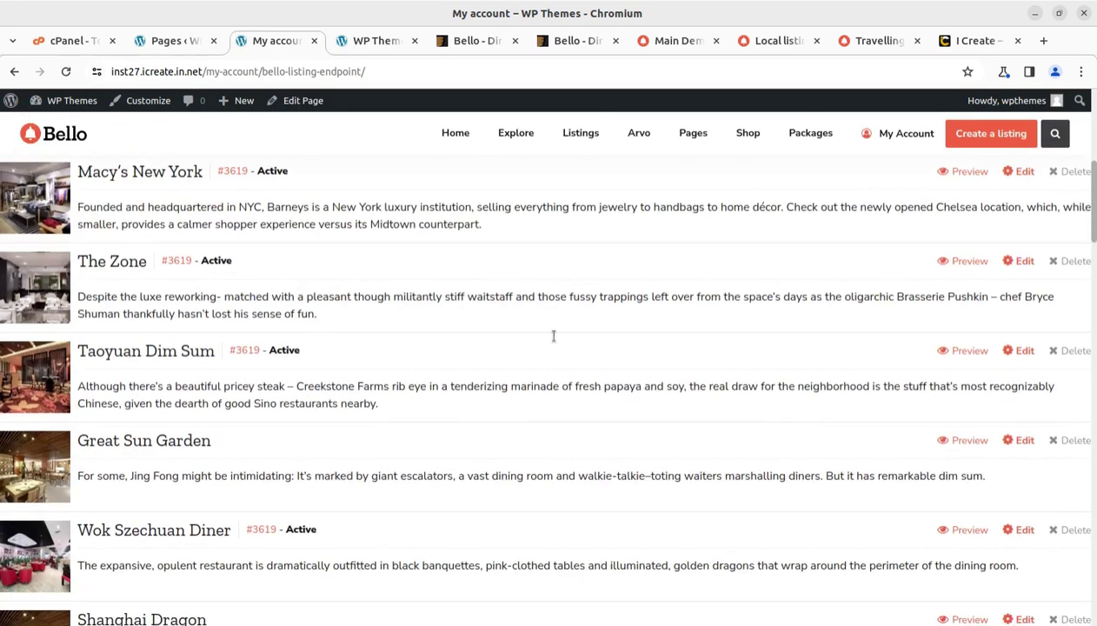
click(54, 99)
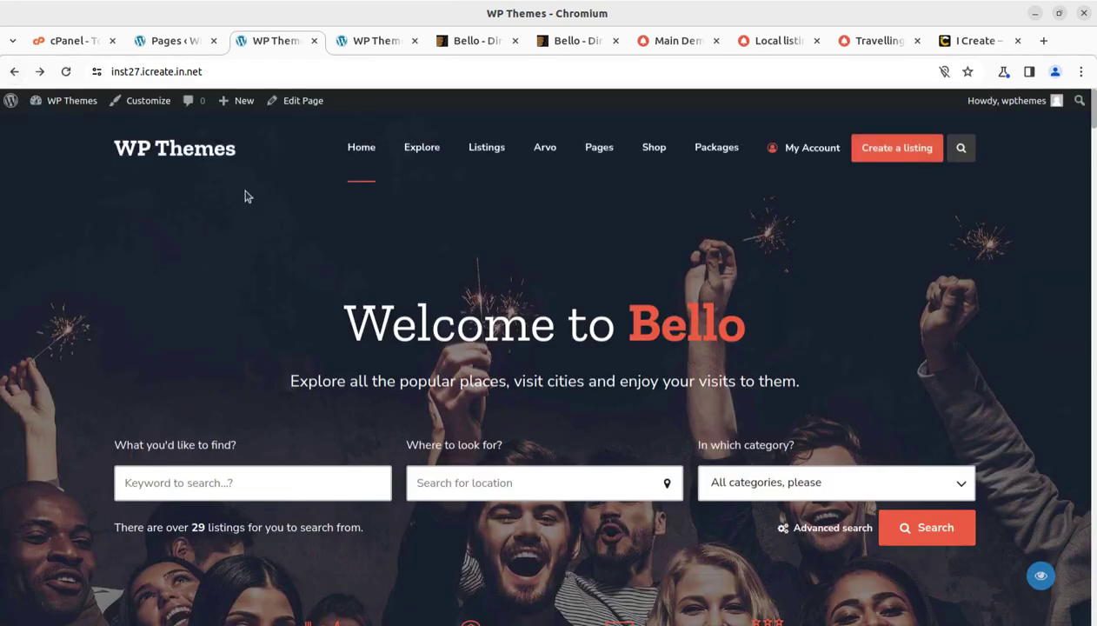
click(181, 44)
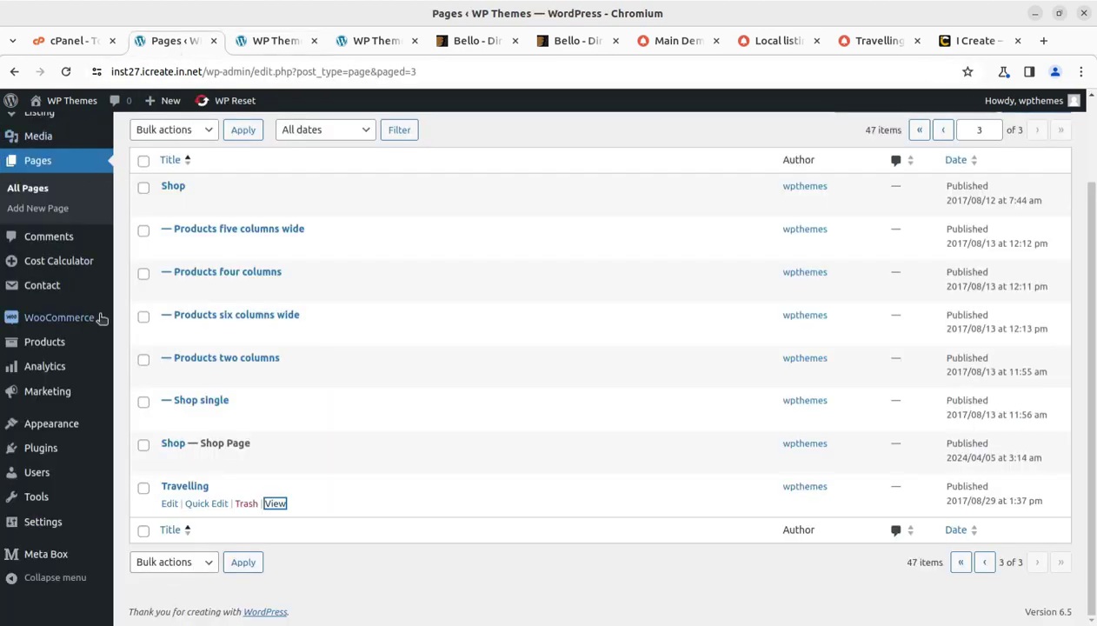
scroll(101, 318, up, 2)
- Dismiss the Meta Box license key notice on the Dashboard and open the empty Claims list
click(42, 138)
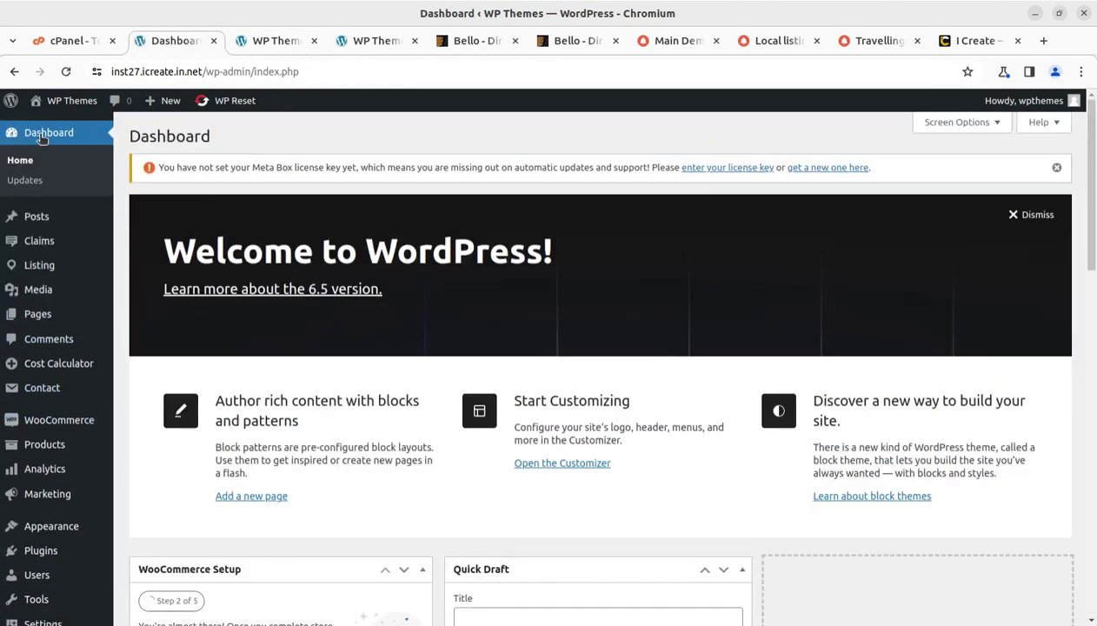
click(1056, 168)
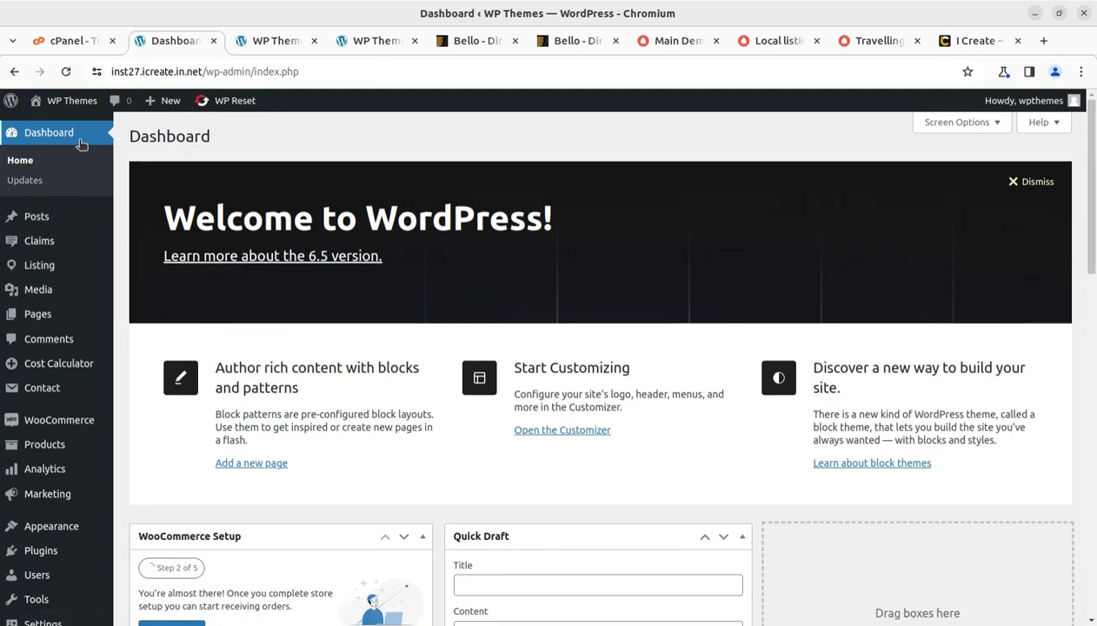
click(42, 242)
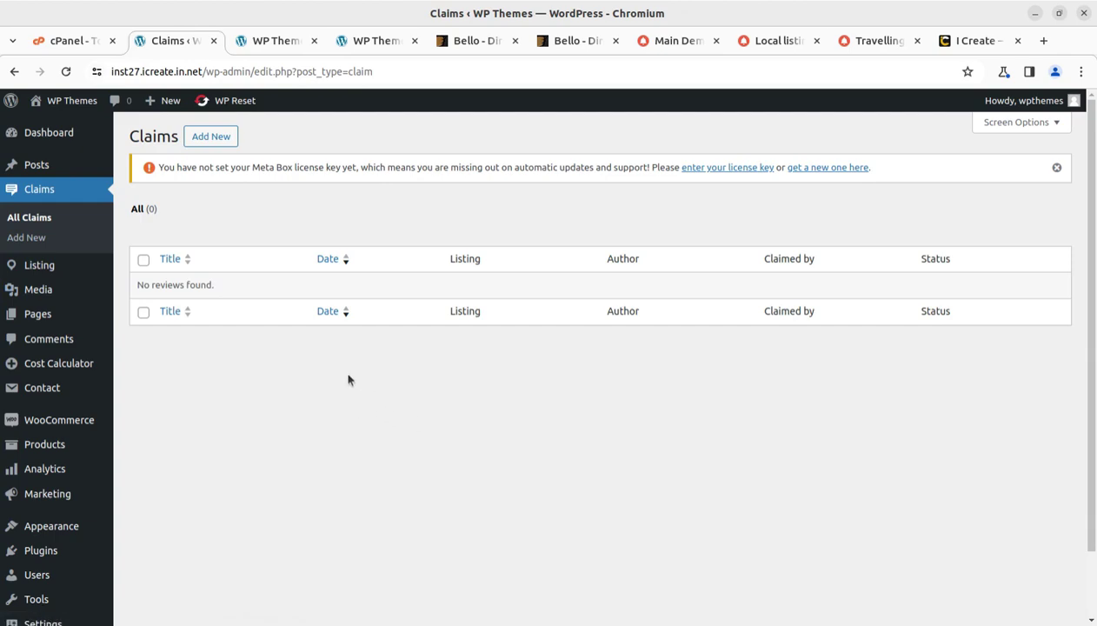
- Open All Listings and scroll through the 29 directory listing posts
click(36, 266)
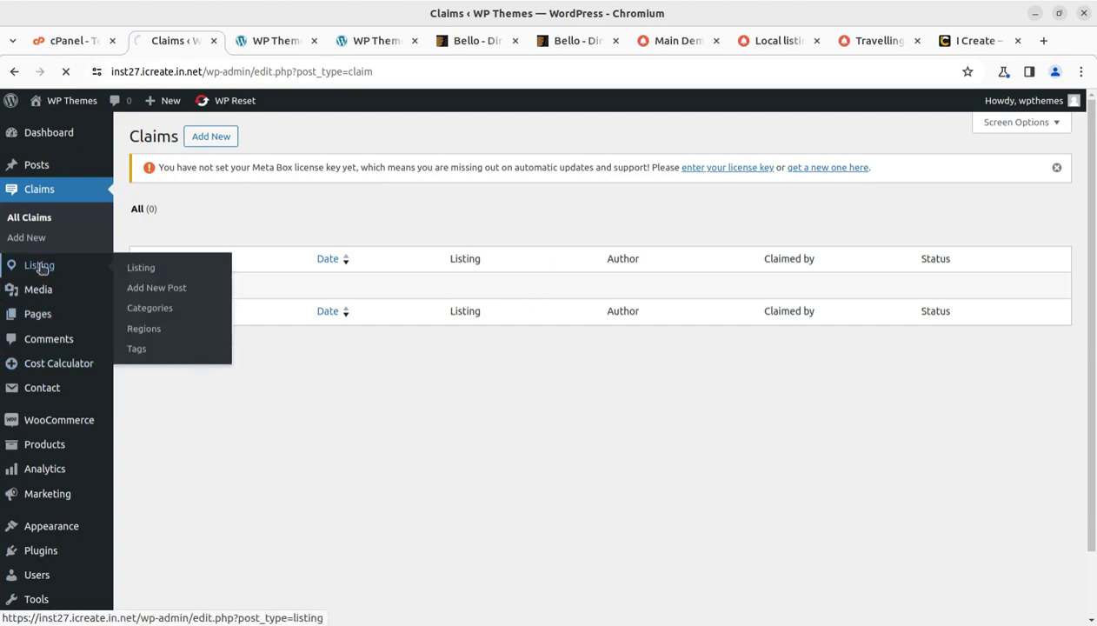
scroll(625, 293, down, 3)
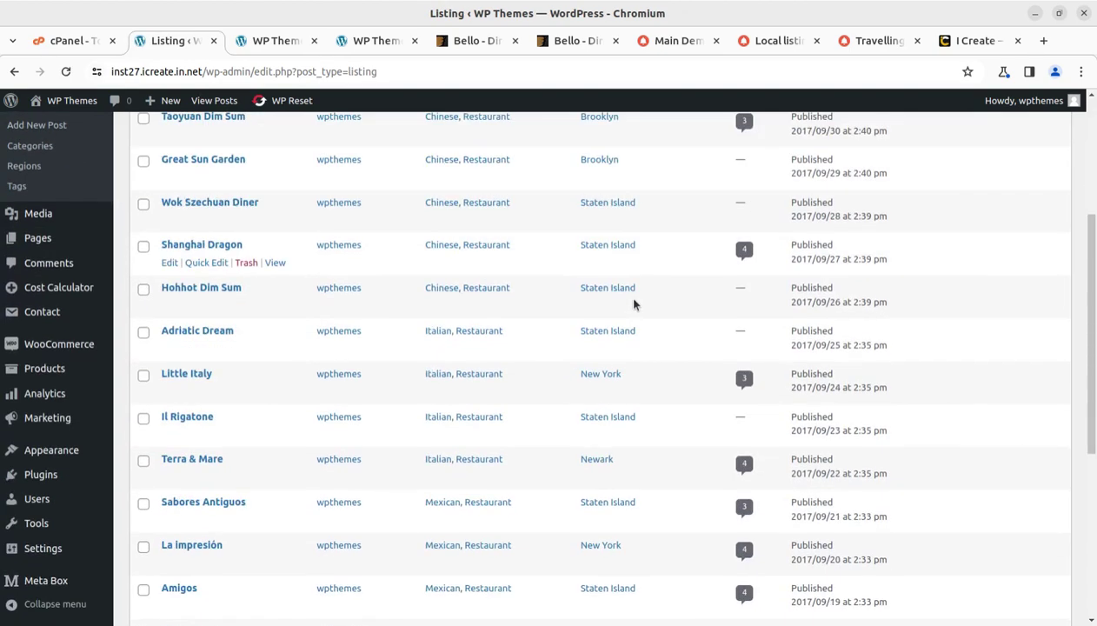
scroll(624, 296, down, 4)
scroll(624, 296, up, 6)
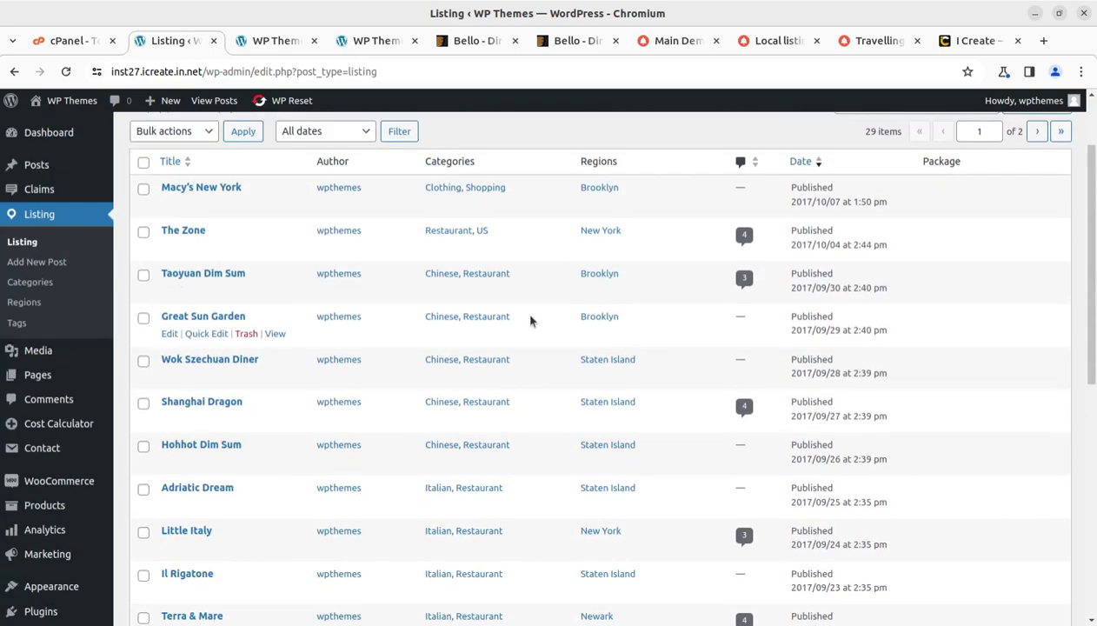
scroll(257, 310, up, 2)
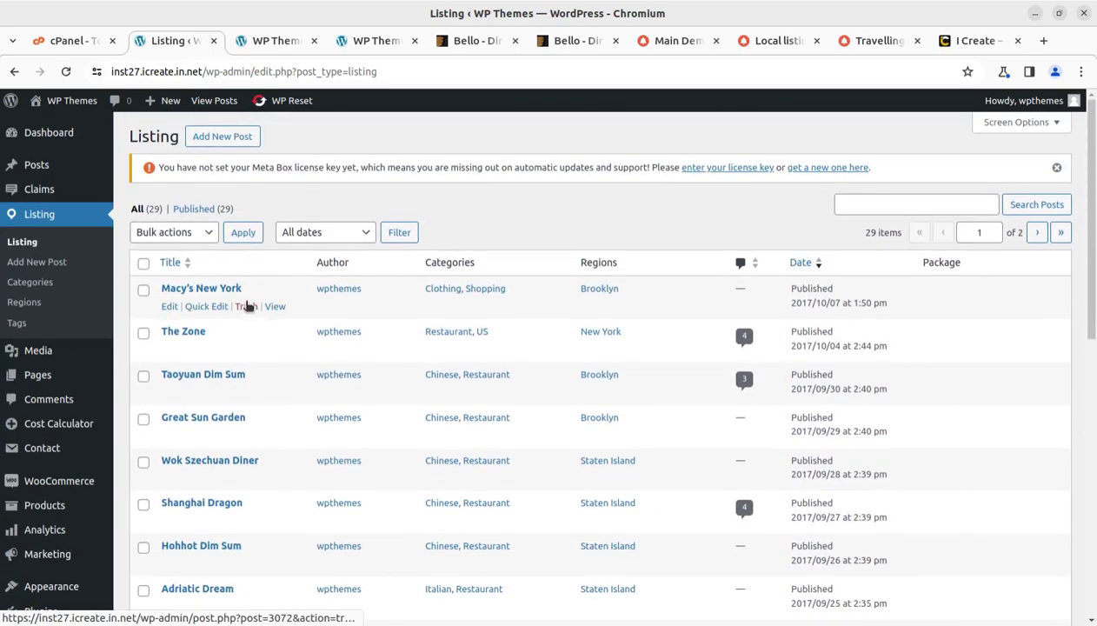
scroll(213, 461, down, 4)
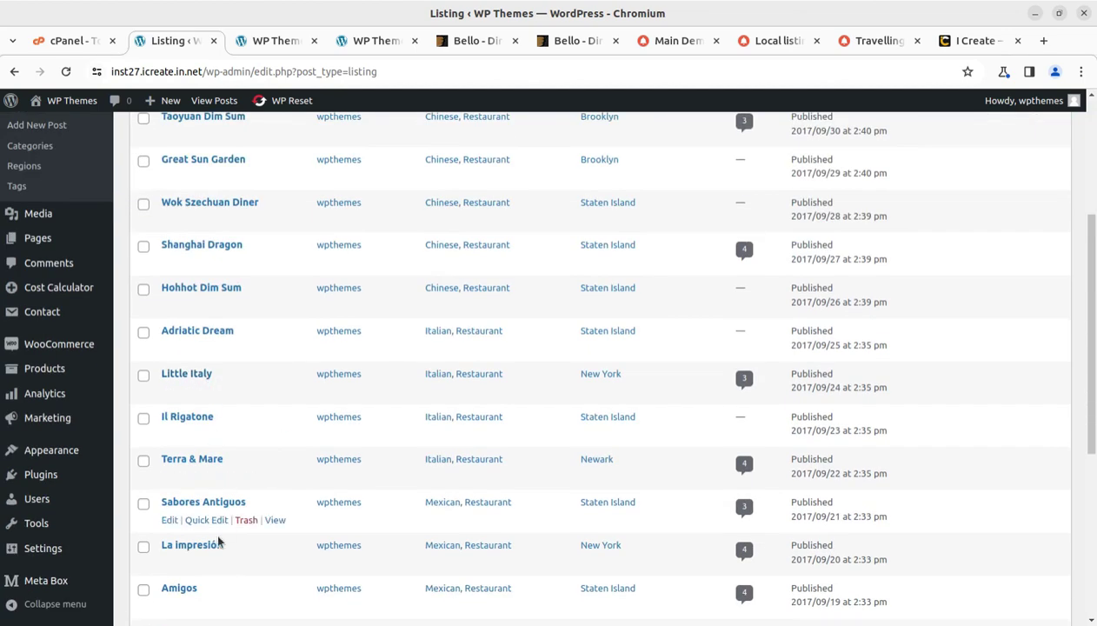
scroll(216, 443, up, 4)
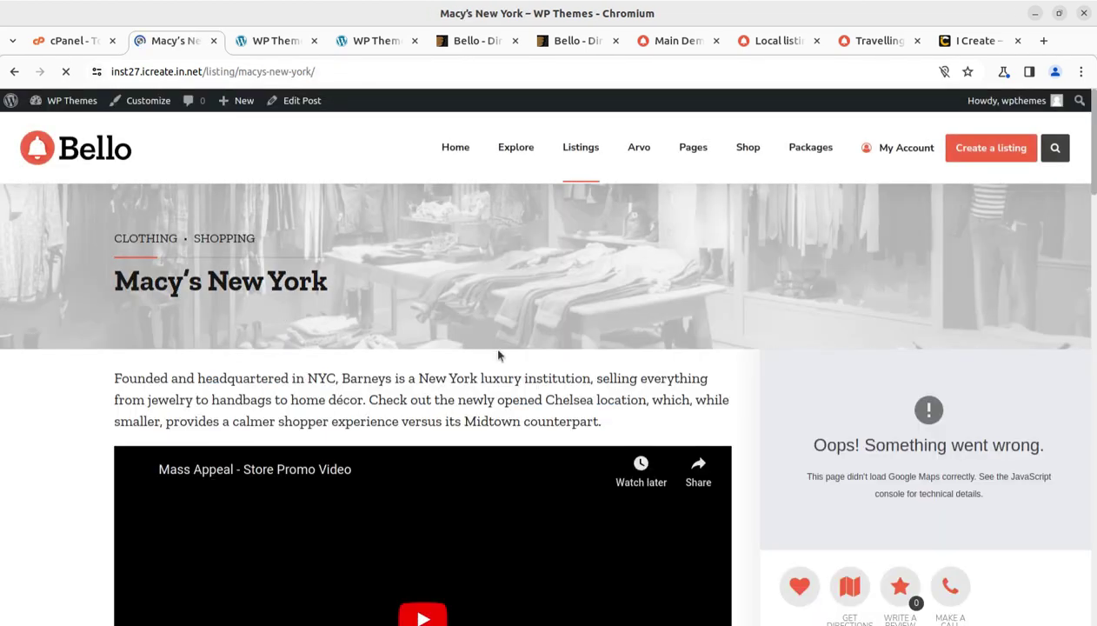
- Scroll the Macy's New York listing page down through amenities and nearby places to the footer
scroll(498, 355, down, 20)
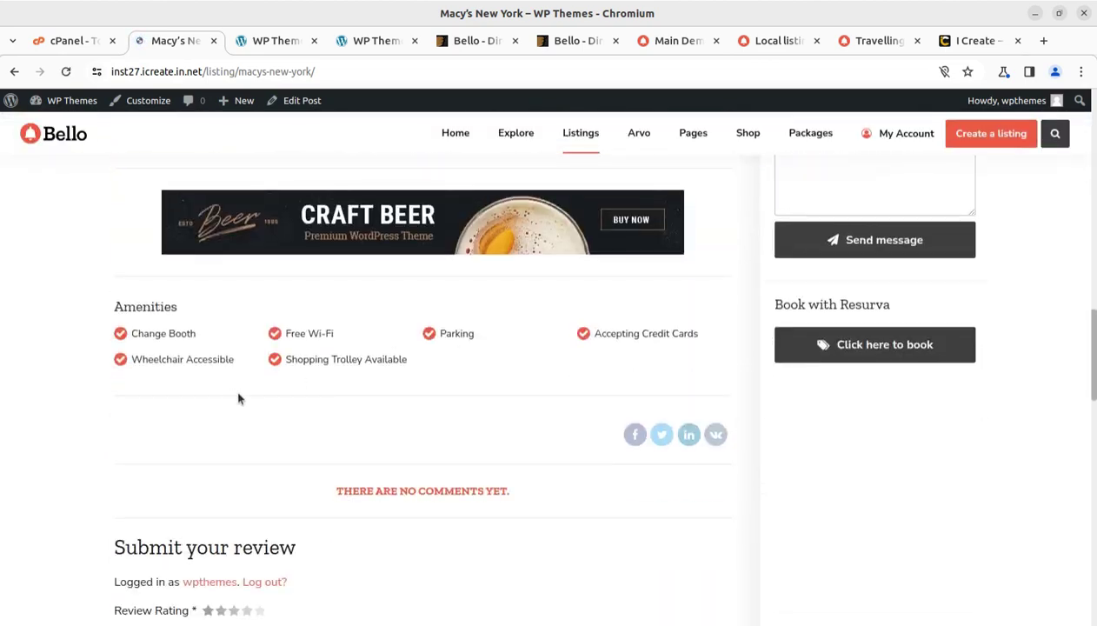
scroll(473, 396, down, 12)
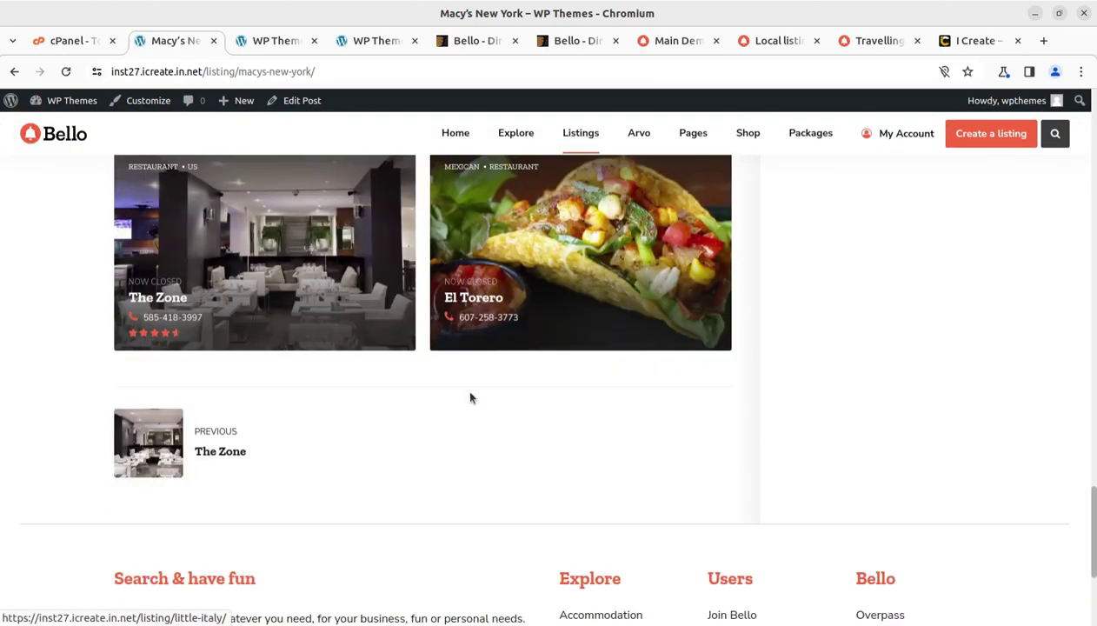
scroll(470, 399, down, 3)
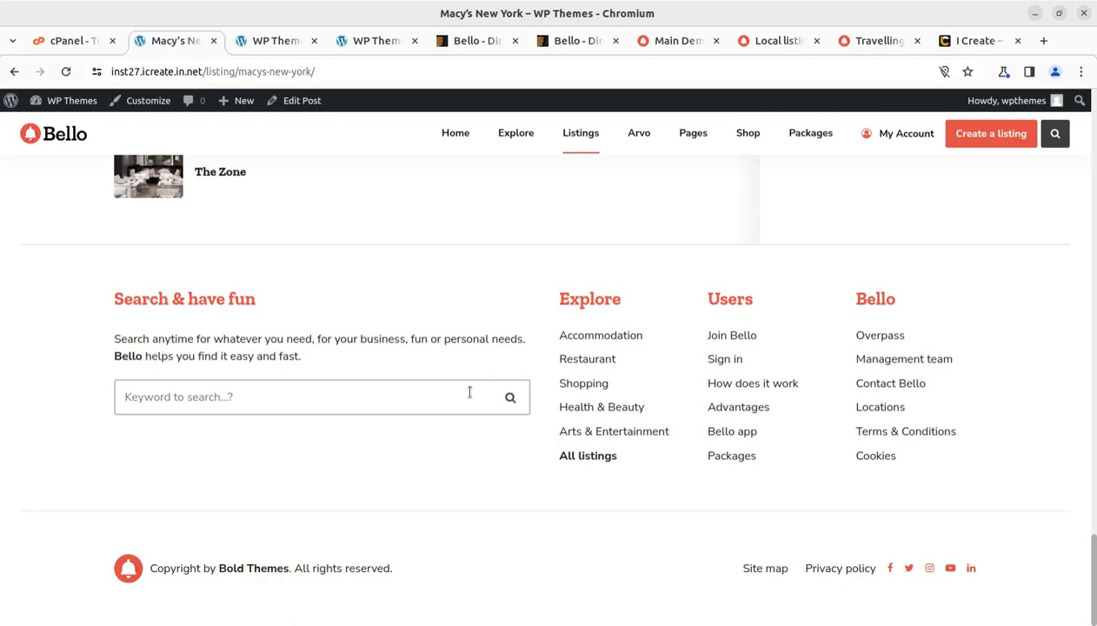
scroll(469, 392, up, 20)
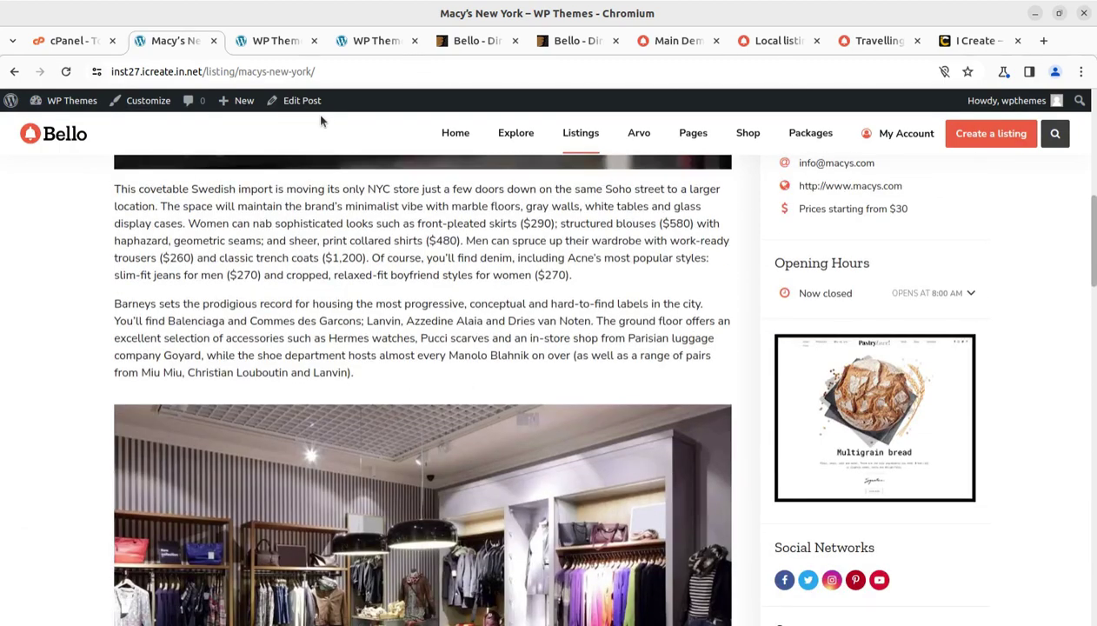
- Open the Macy's New York listing in the post editor and review its custom fields
click(302, 102)
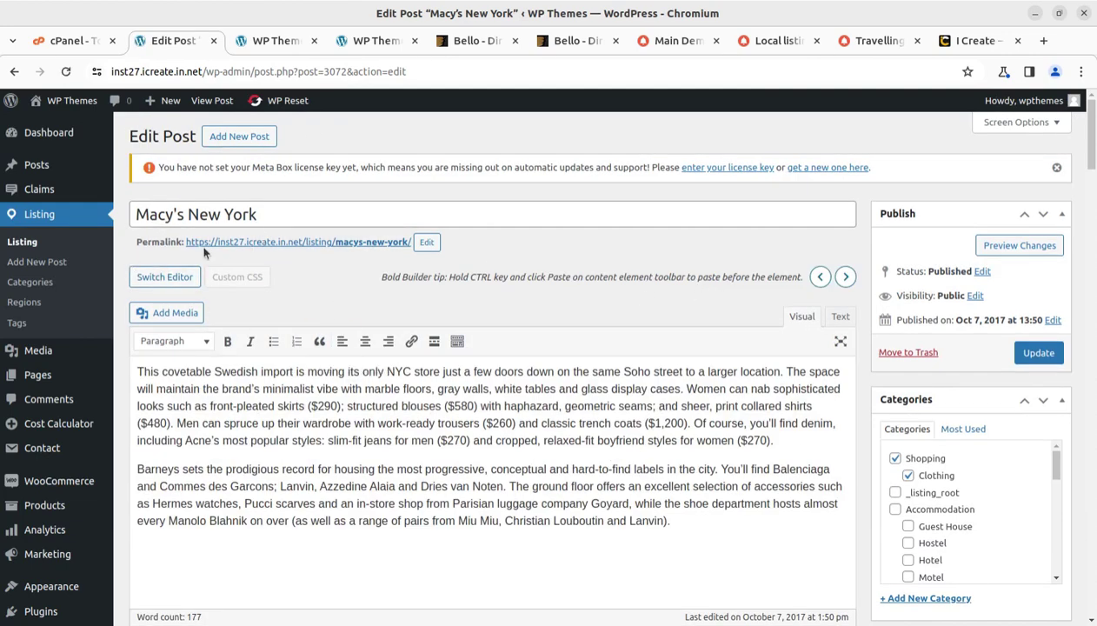
scroll(251, 285, down, 3)
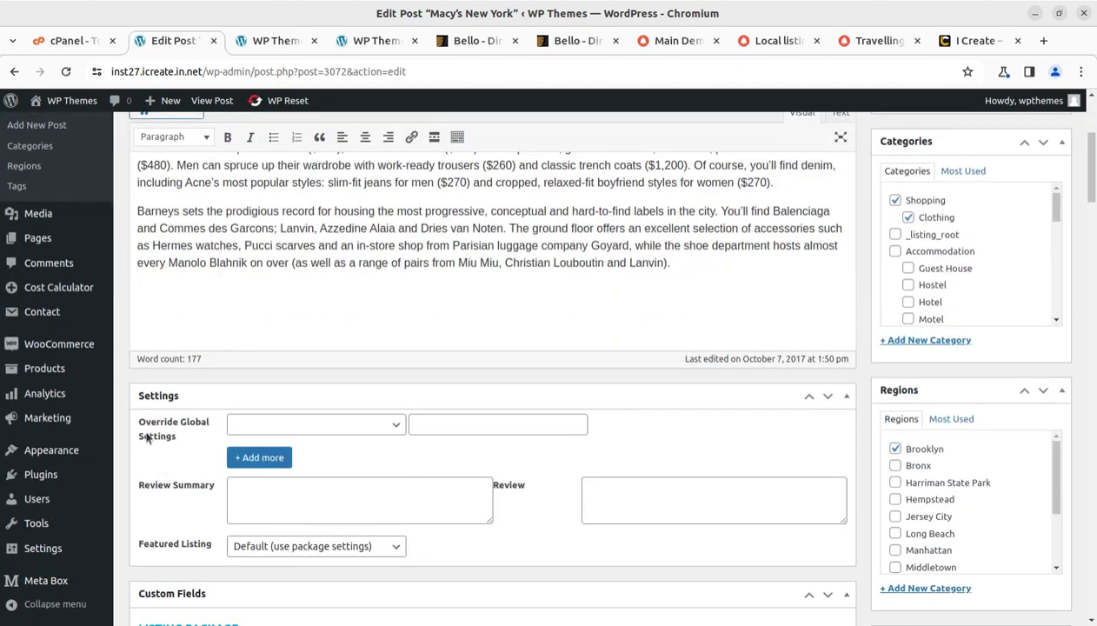
scroll(463, 475, down, 2)
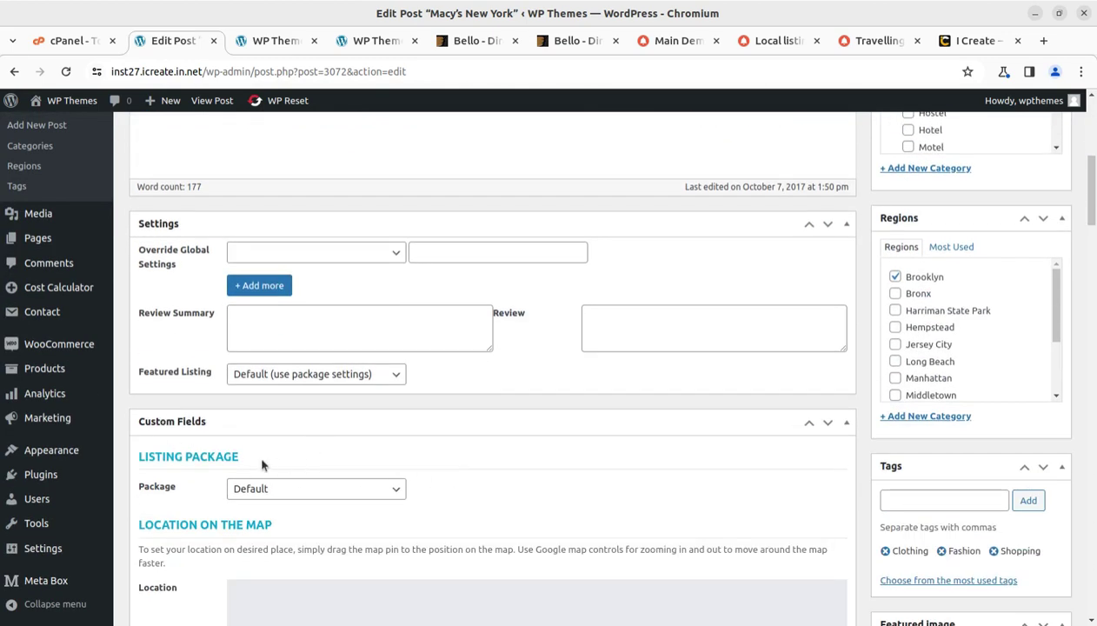
scroll(225, 451, down, 2)
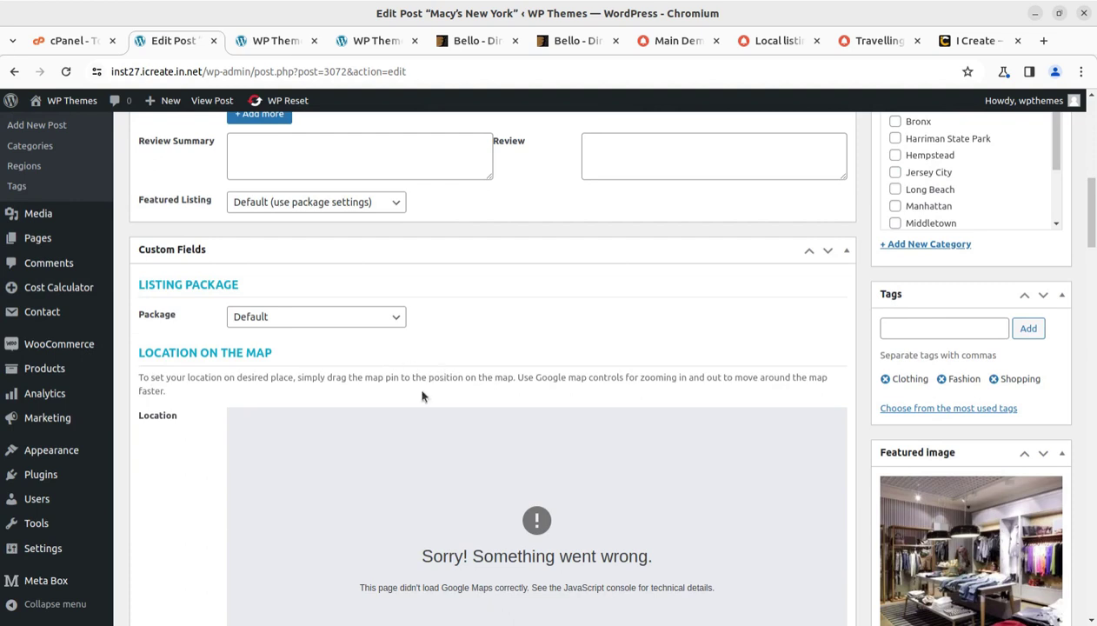
scroll(422, 396, down, 2)
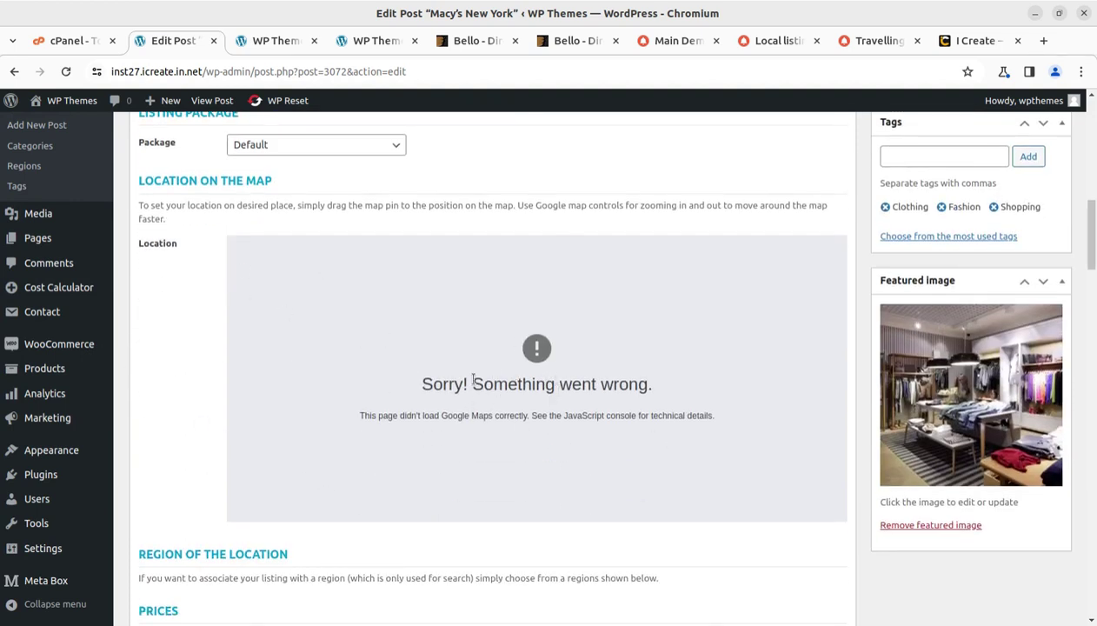
scroll(492, 379, down, 2)
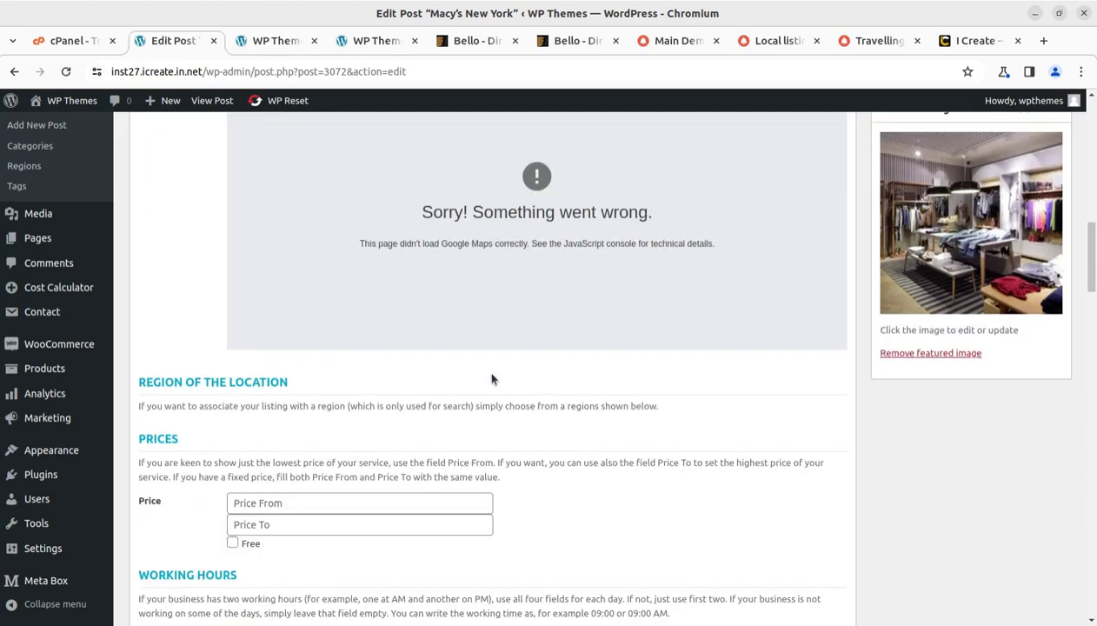
scroll(500, 289, down, 5)
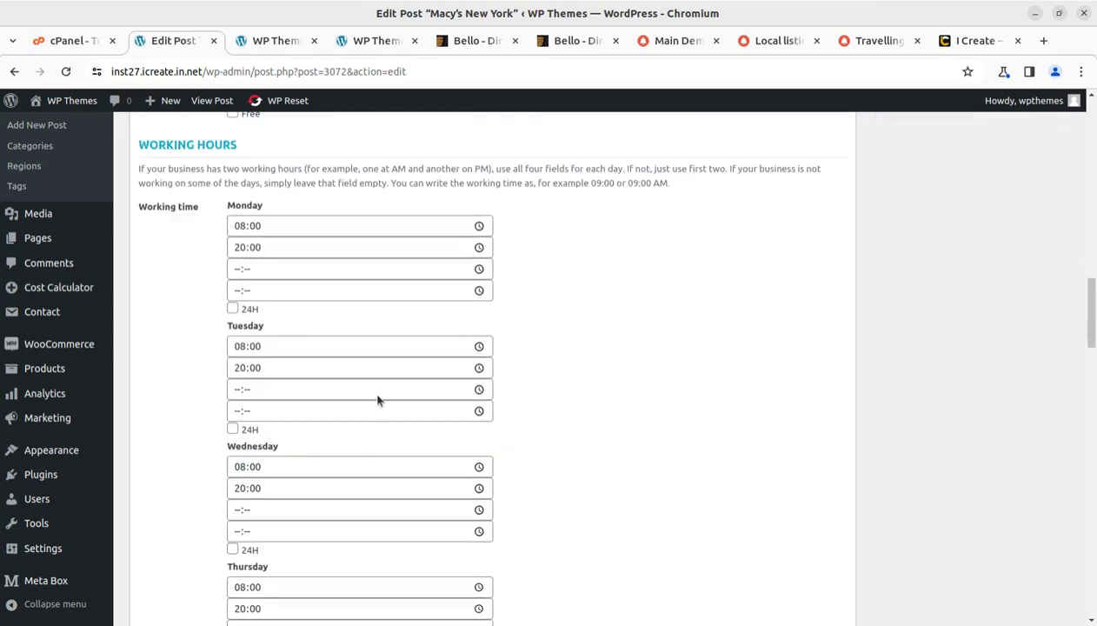
scroll(287, 384, down, 11)
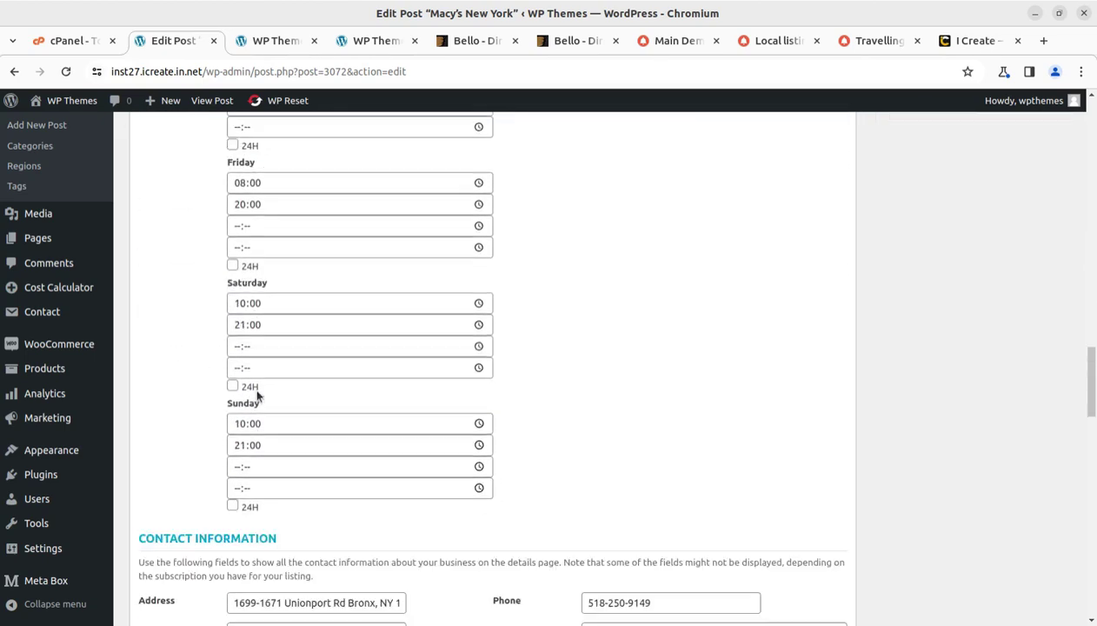
- Review its hours, contact and gallery settings, then start a new listing post
scroll(198, 326, up, 2)
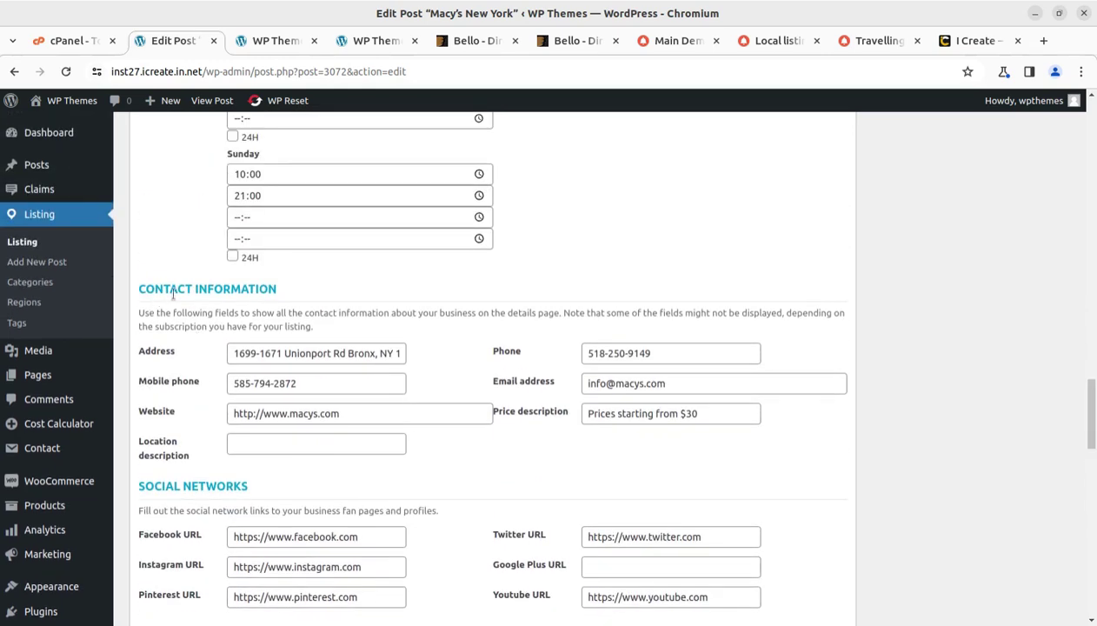
scroll(339, 348, down, 4)
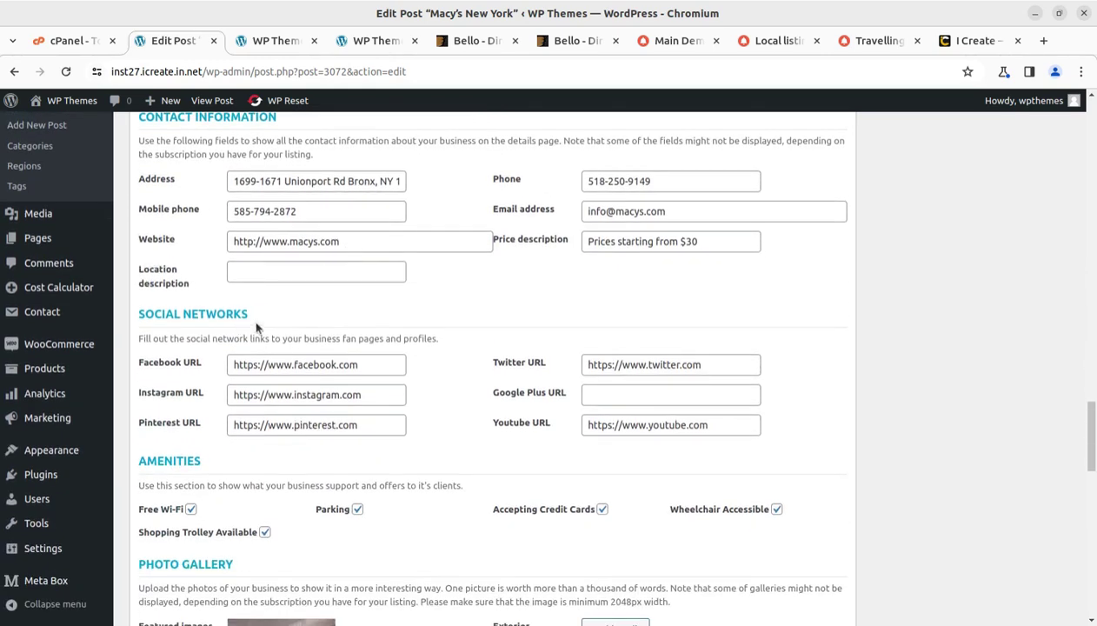
scroll(334, 394, down, 2)
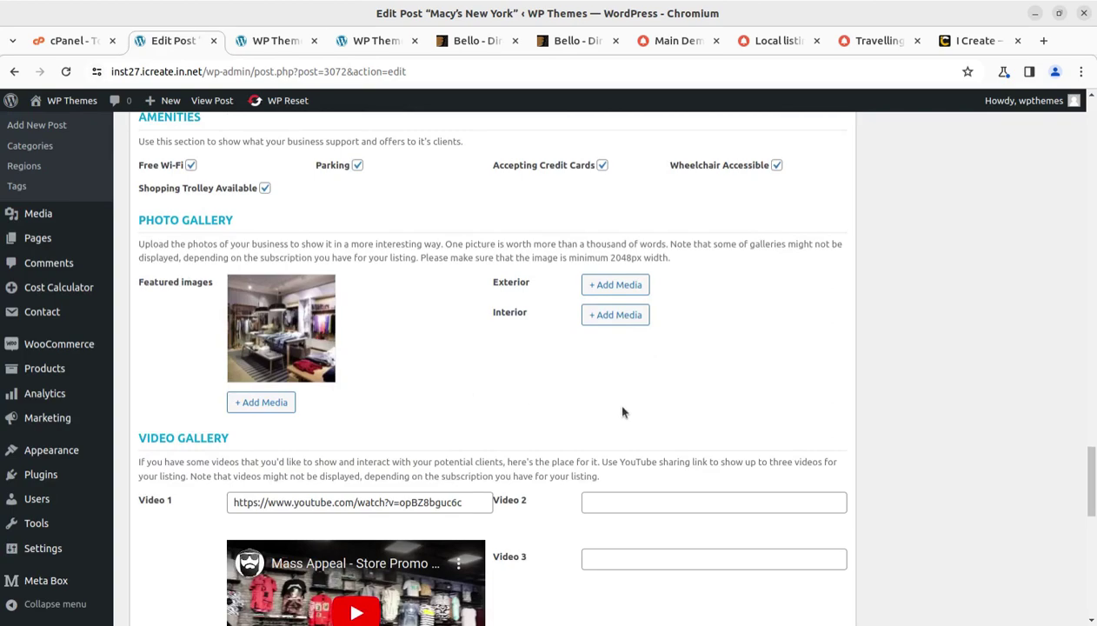
scroll(623, 412, down, 3)
scroll(623, 412, down, 2)
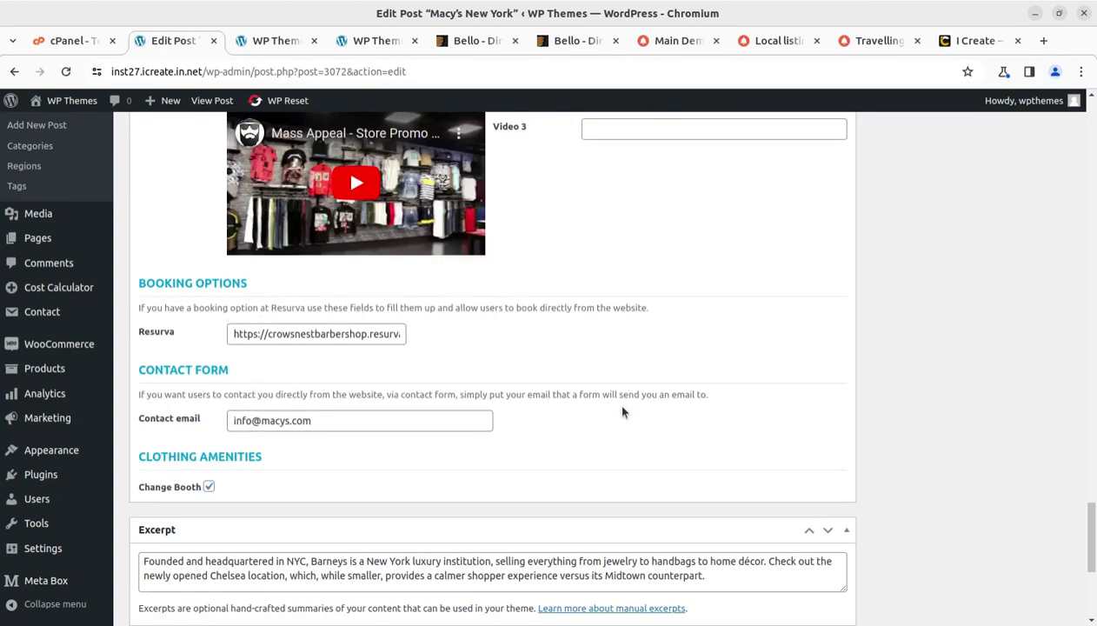
scroll(623, 412, down, 4)
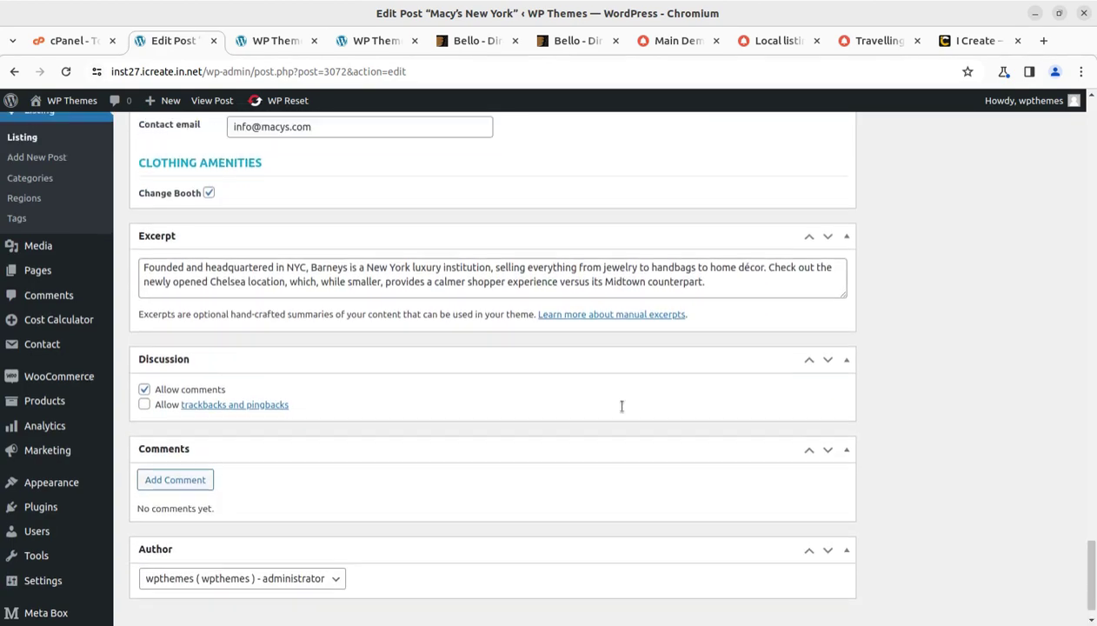
scroll(622, 406, up, 20)
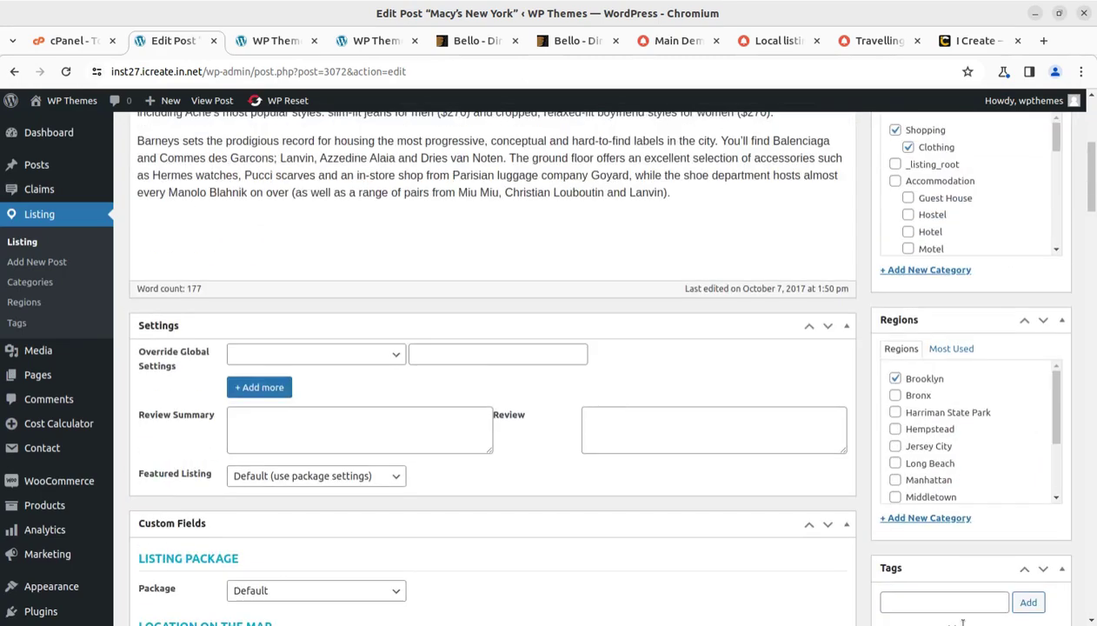
scroll(963, 623, down, 2)
scroll(956, 594, up, 8)
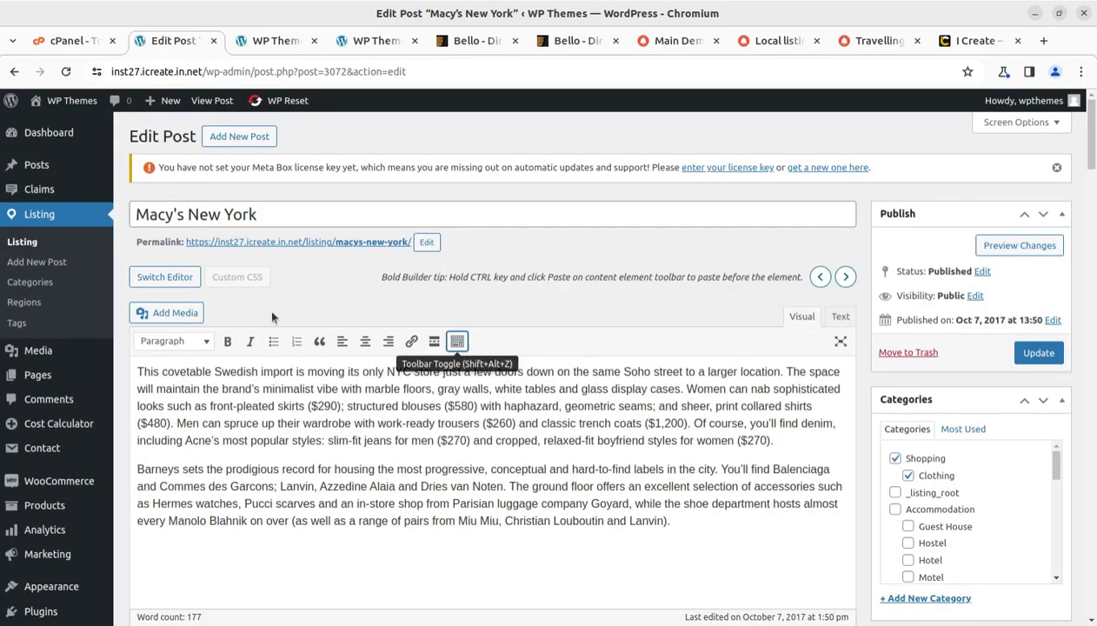
click(29, 262)
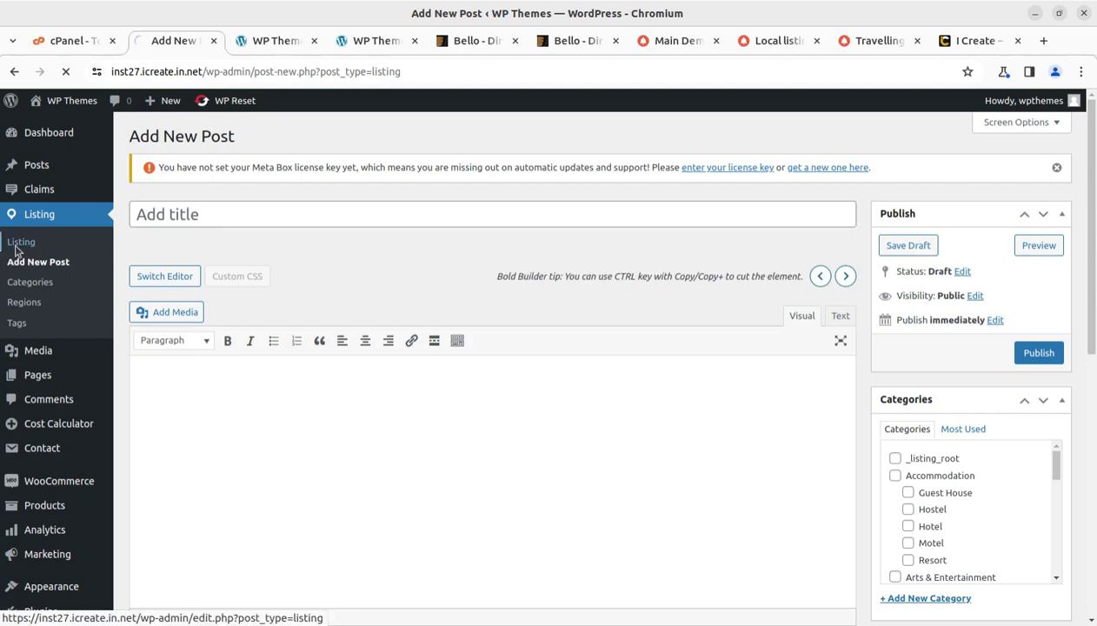
- Look through the All Listings, Categories and Regions admin pages
click(15, 245)
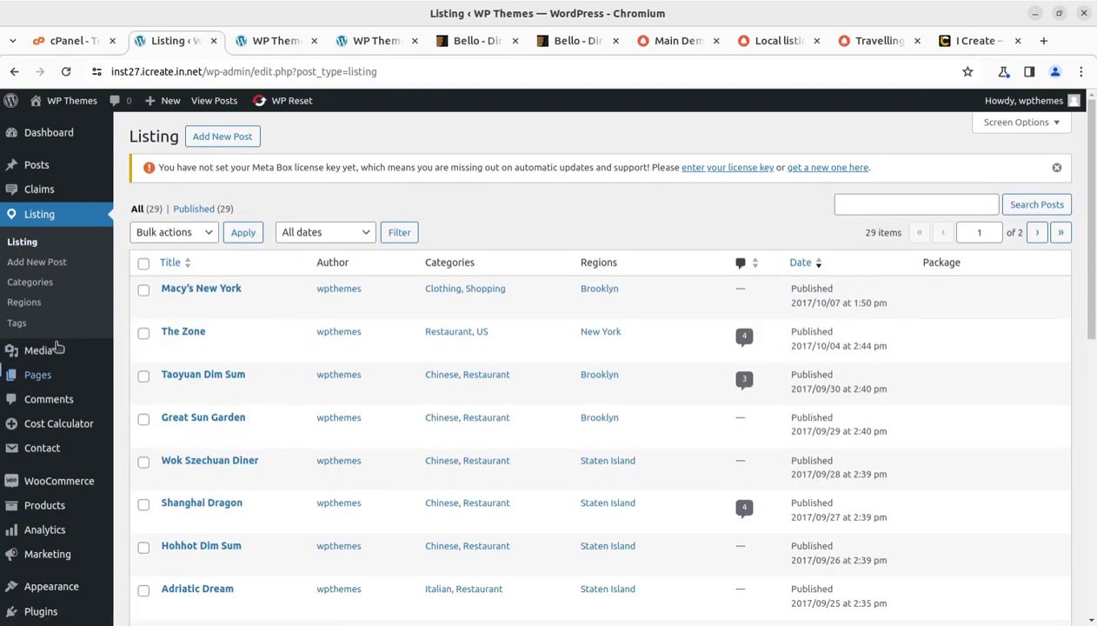
click(30, 283)
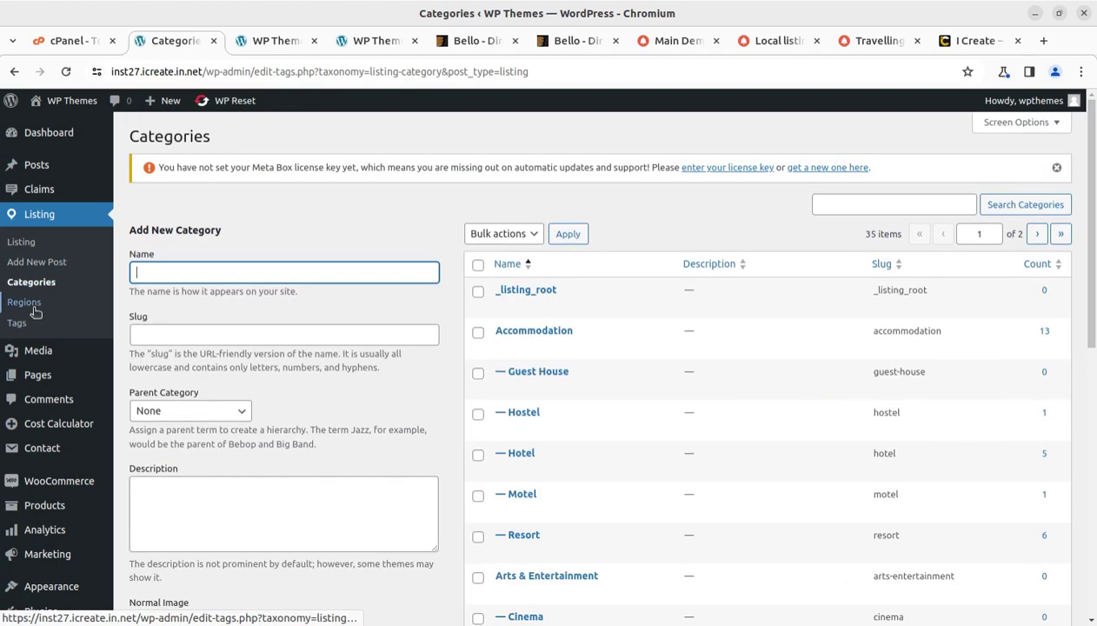
click(33, 306)
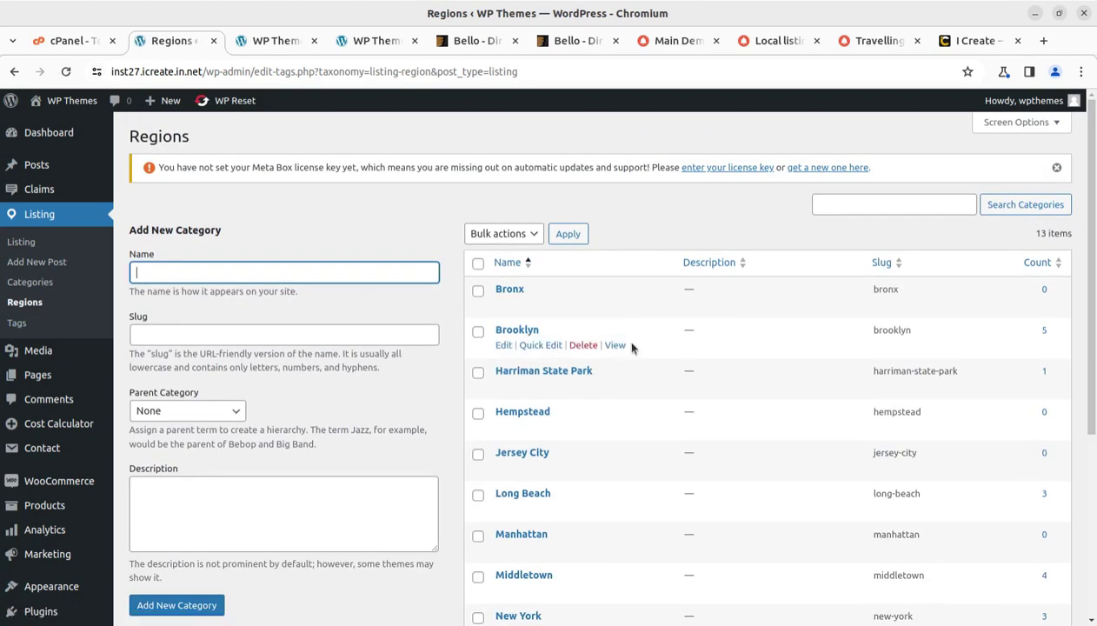
scroll(355, 368, down, 3)
scroll(297, 384, up, 3)
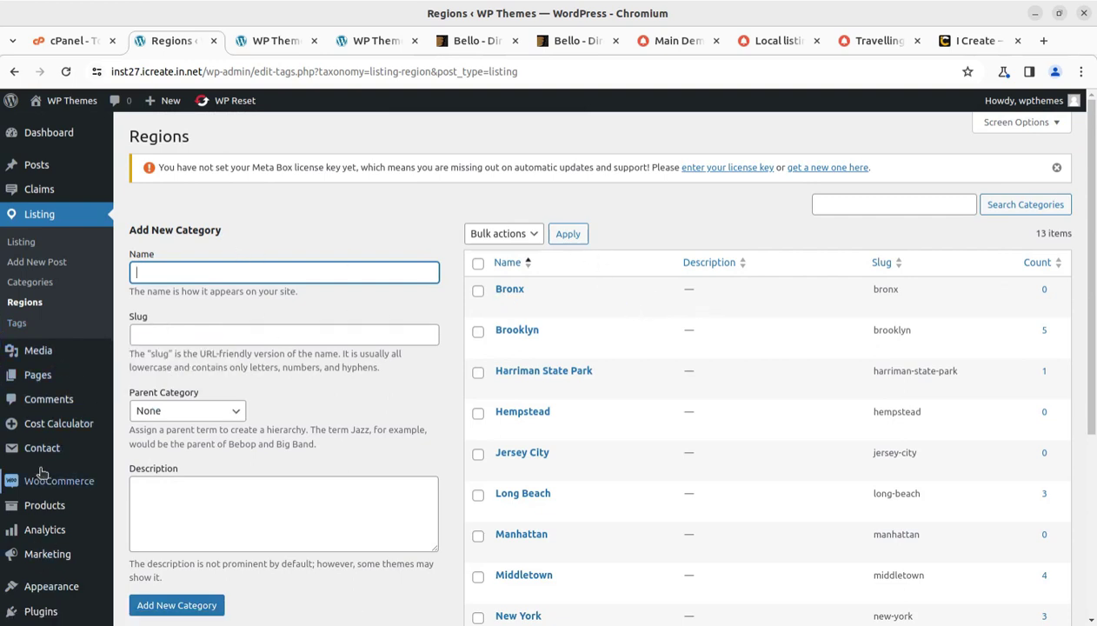
- Check the Cost Calculator page and the All Products list
click(52, 423)
scroll(209, 378, down, 2)
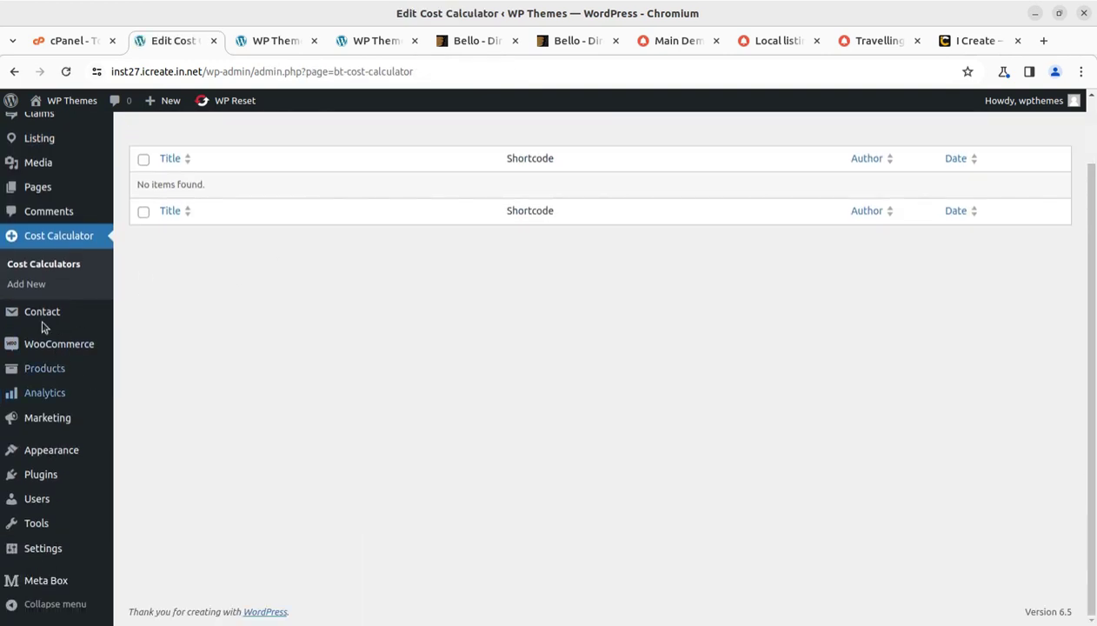
mouse_move(73, 368)
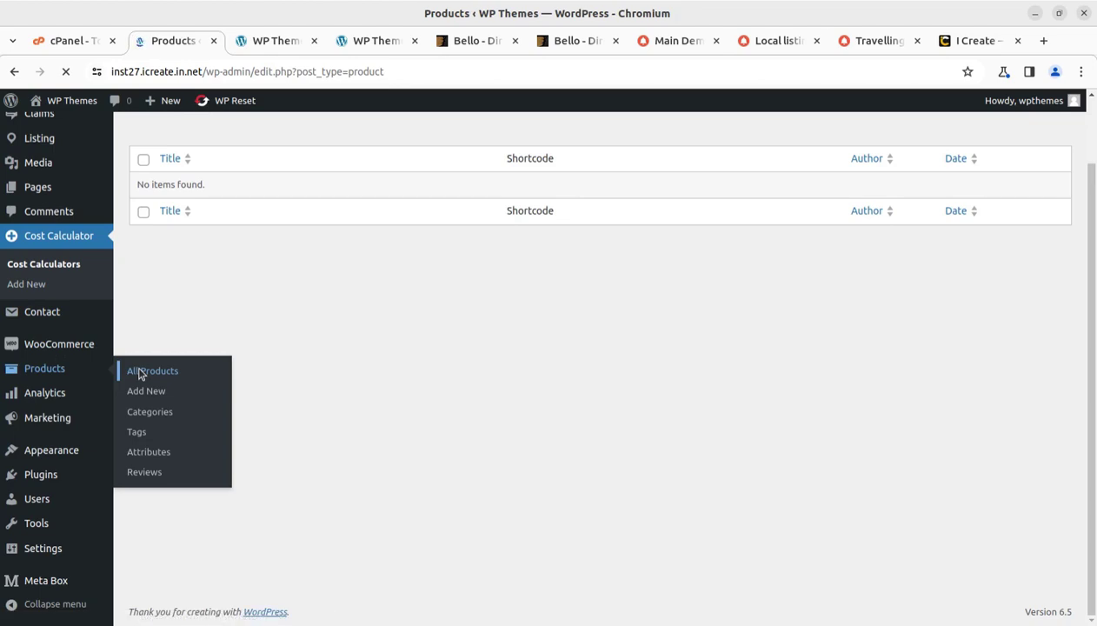
scroll(331, 339, down, 6)
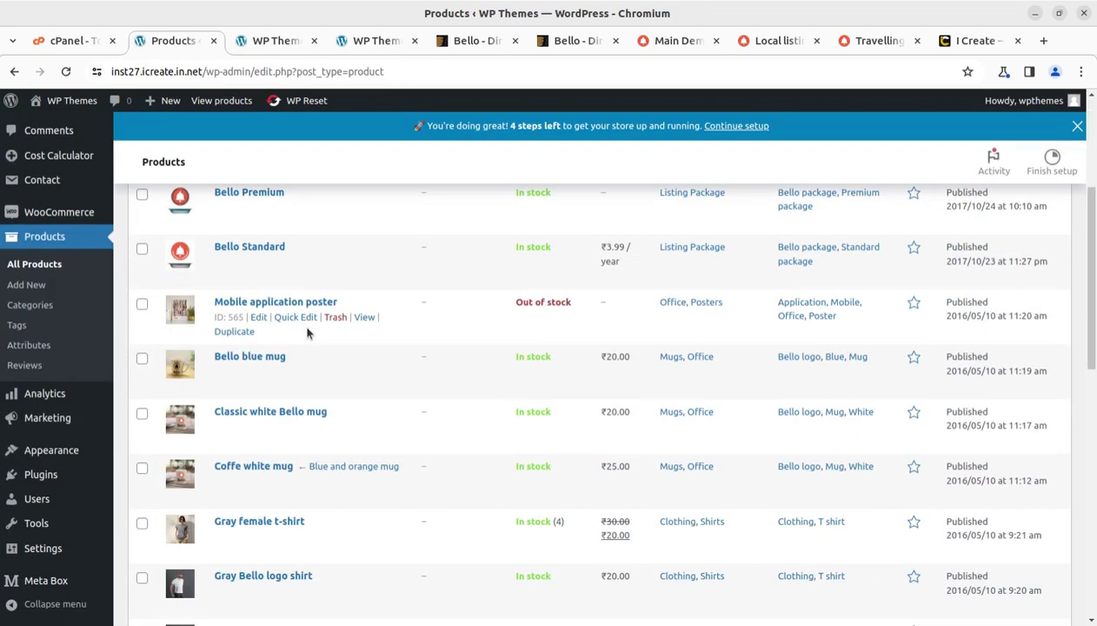
- Open the Mobile application poster product page in a new tab and view it
middle_click(364, 317)
click(342, 42)
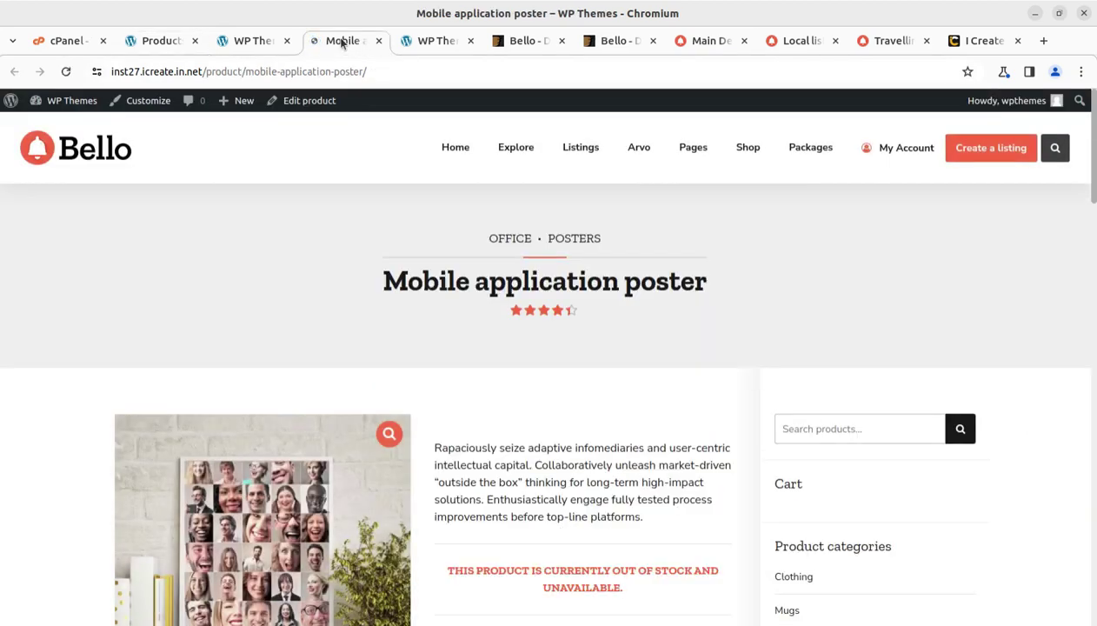
scroll(698, 481, down, 3)
- Scroll to the poster's Related products and view the Blue and orange mug product page
scroll(453, 453, down, 1)
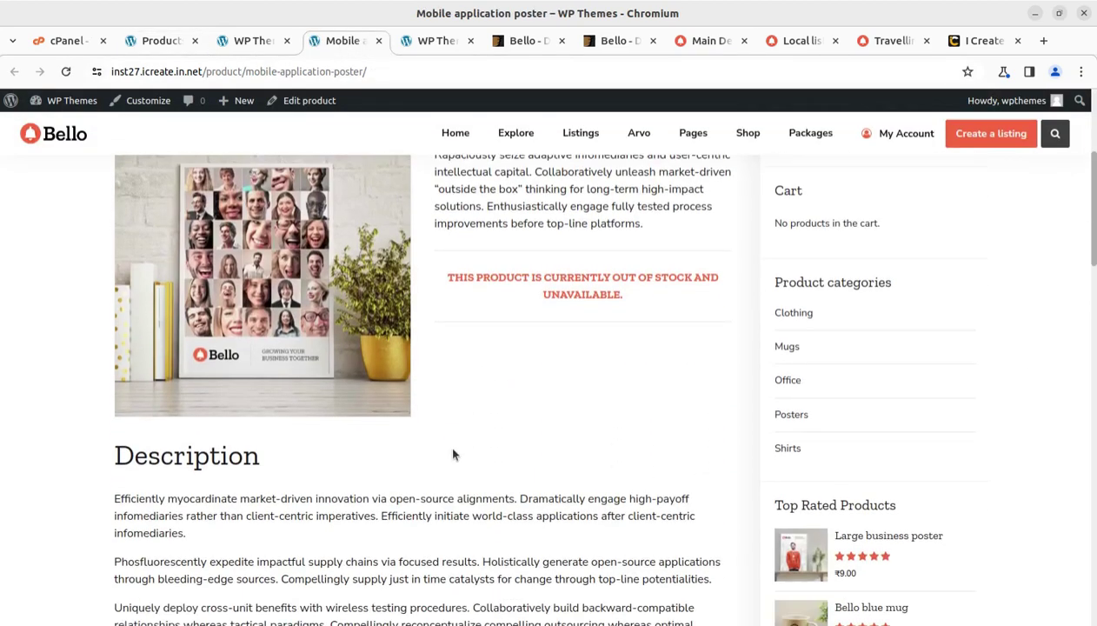
scroll(453, 453, down, 2)
scroll(452, 448, up, 5)
scroll(403, 441, down, 3)
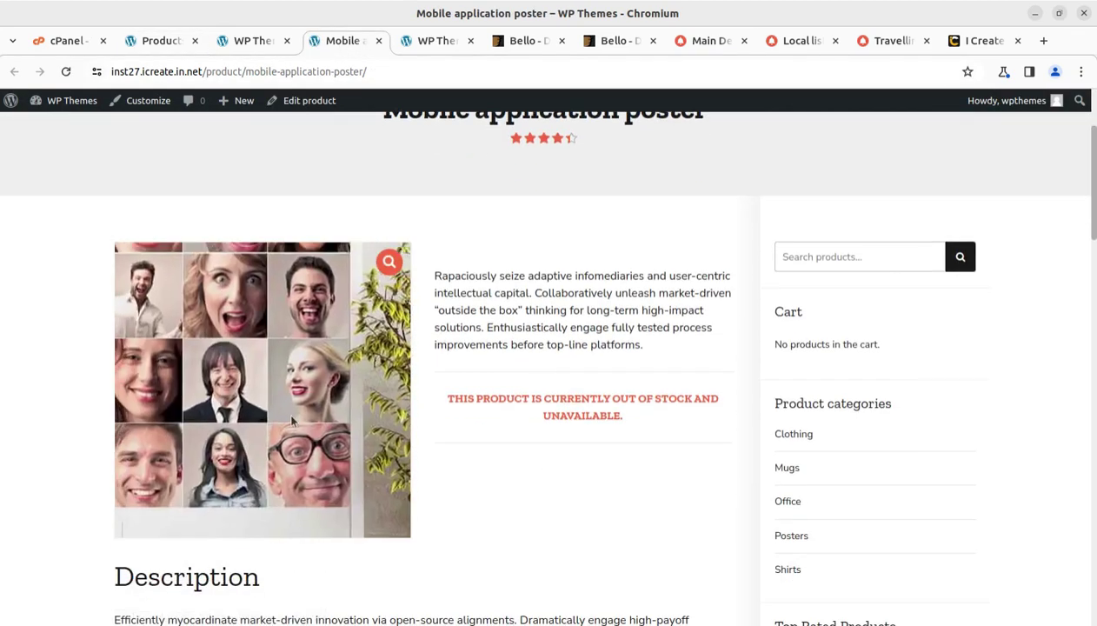
scroll(459, 398, down, 3)
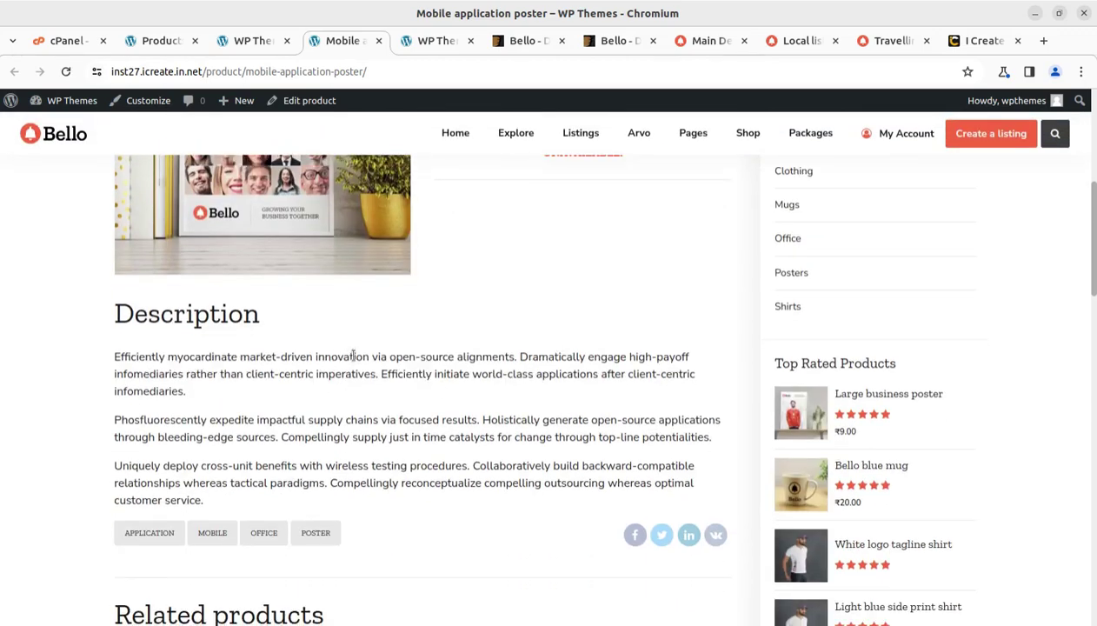
scroll(414, 452, down, 3)
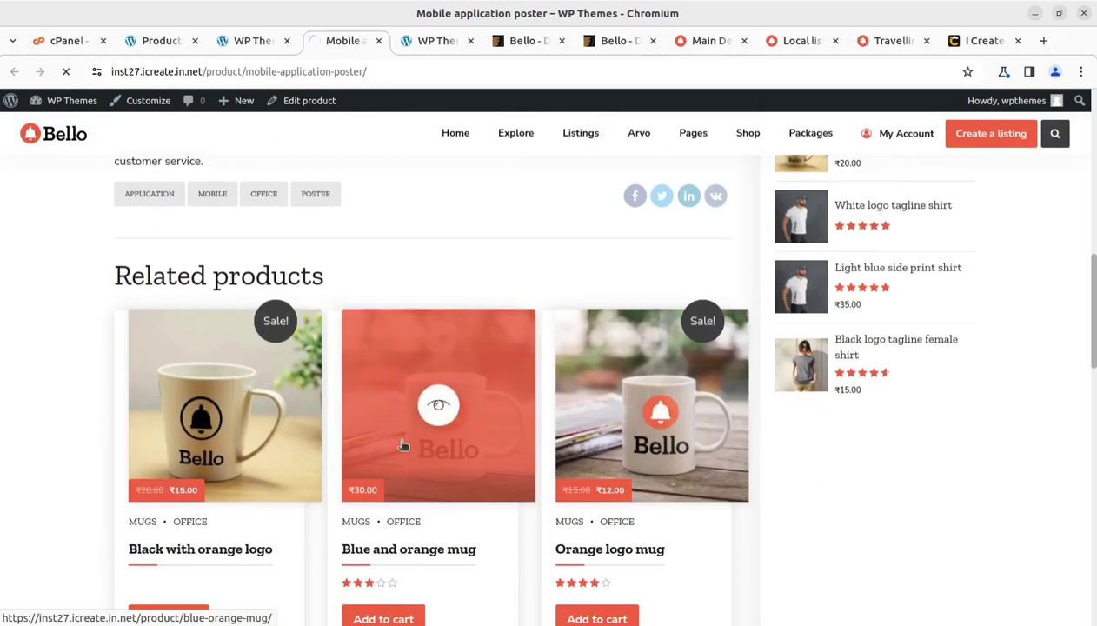
scroll(483, 457, down, 2)
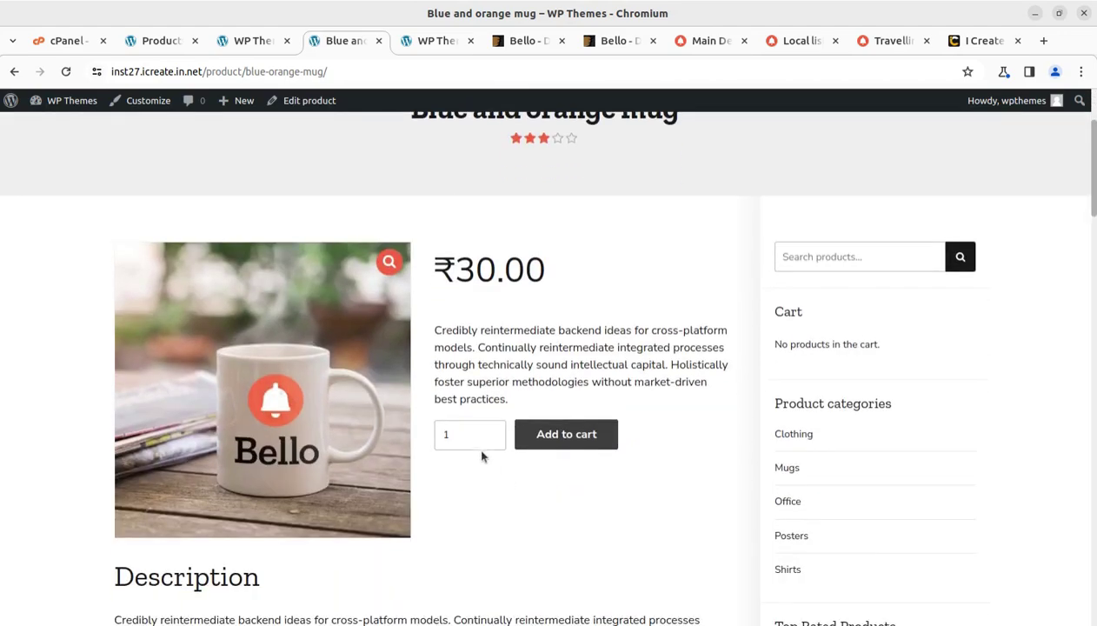
scroll(531, 440, down, 3)
scroll(615, 457, up, 4)
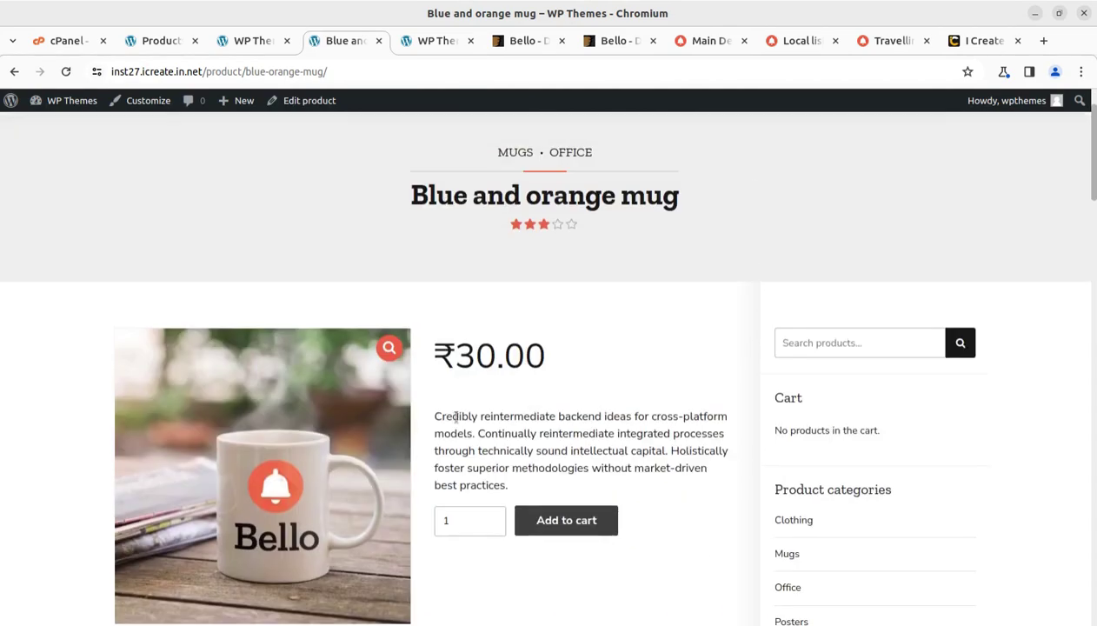
scroll(531, 358, down, 4)
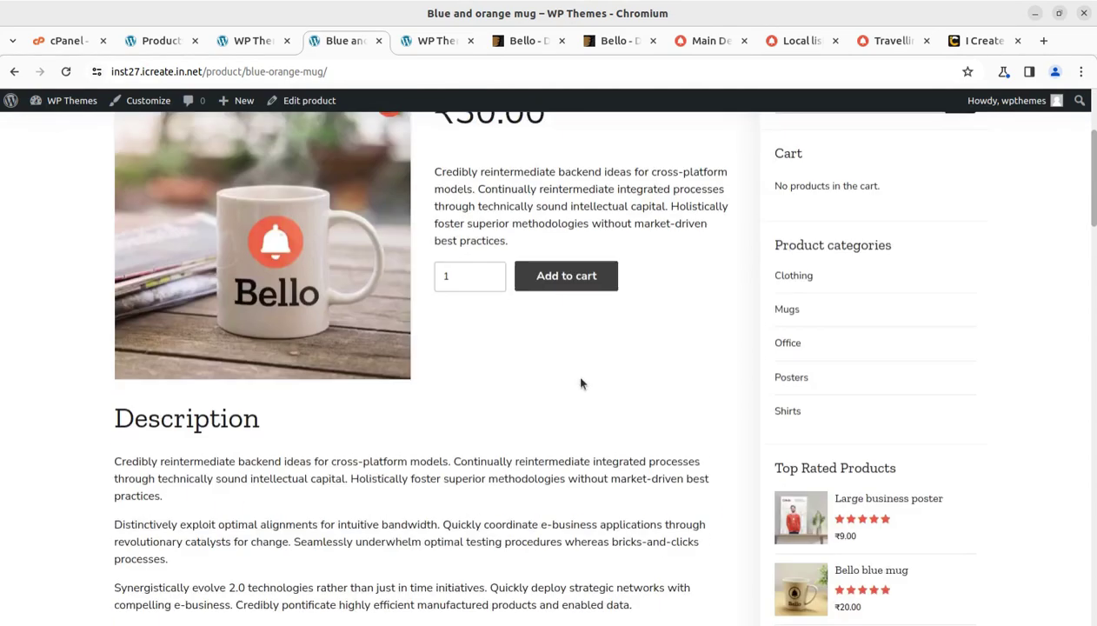
scroll(565, 383, up, 4)
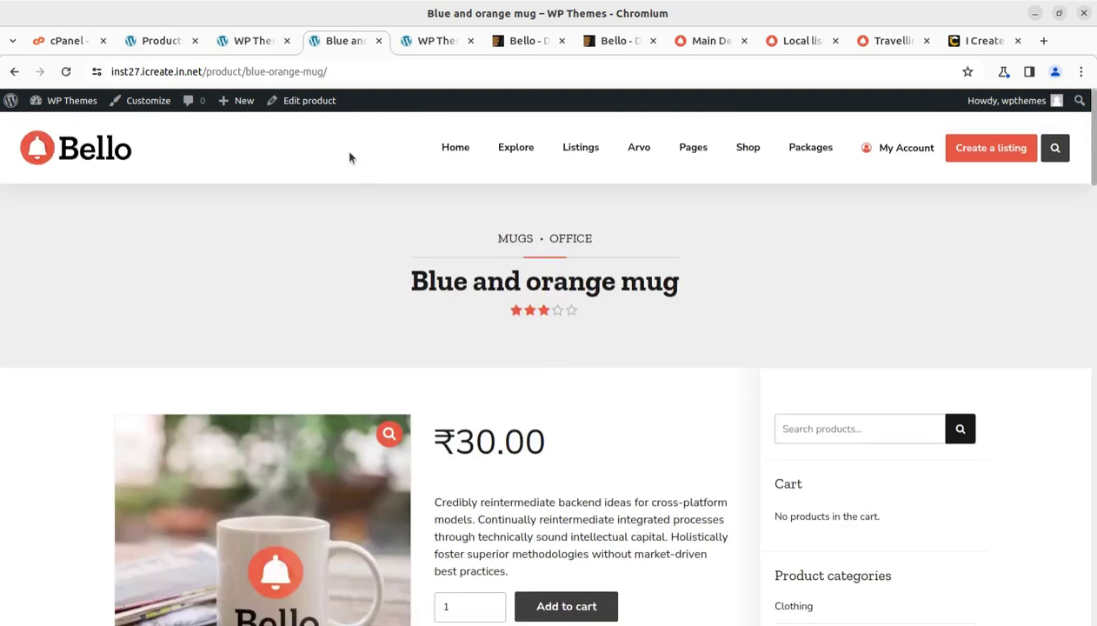
click(258, 45)
- Close the mug tab, scroll the Products admin list, and open Appearance > Customize
click(348, 43)
click(377, 42)
click(174, 44)
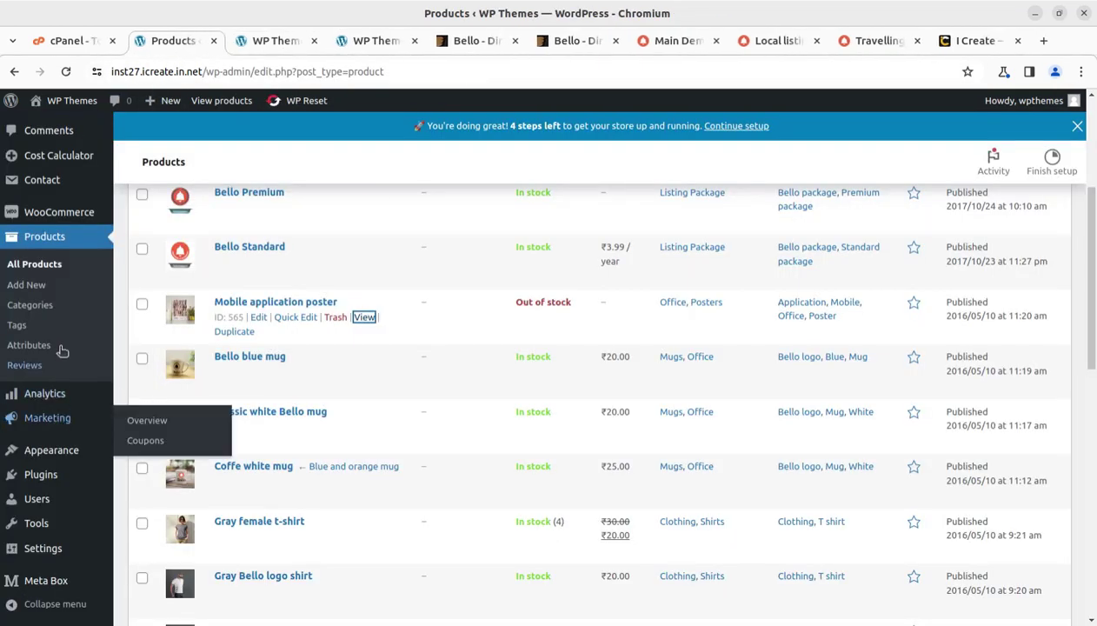
scroll(49, 470, down, 2)
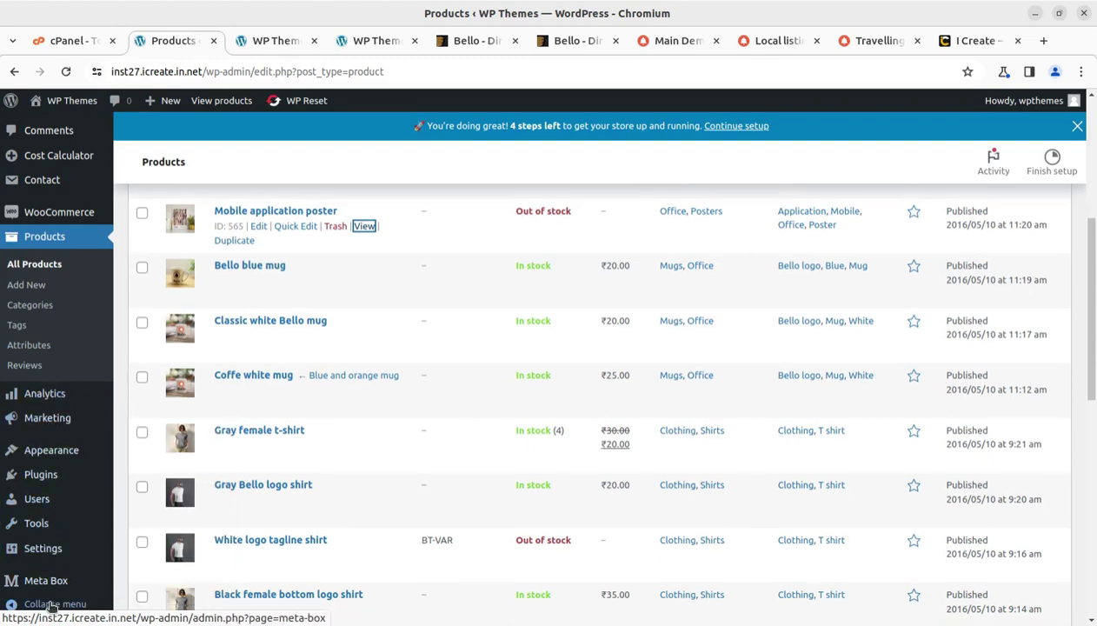
scroll(52, 600, down, 4)
mouse_move(39, 522)
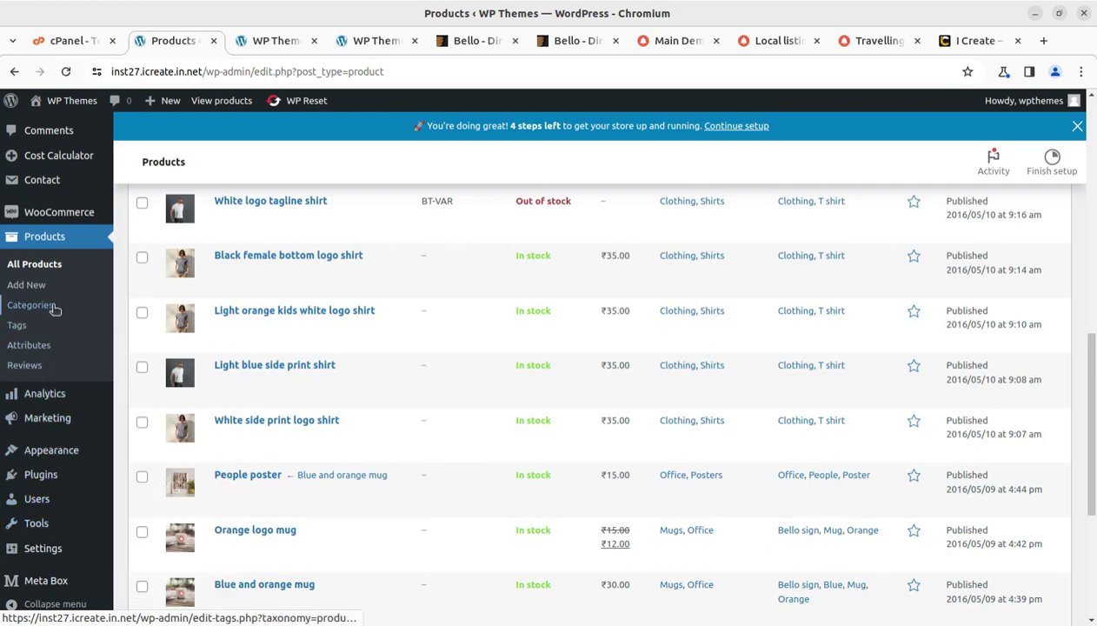
mouse_move(54, 450)
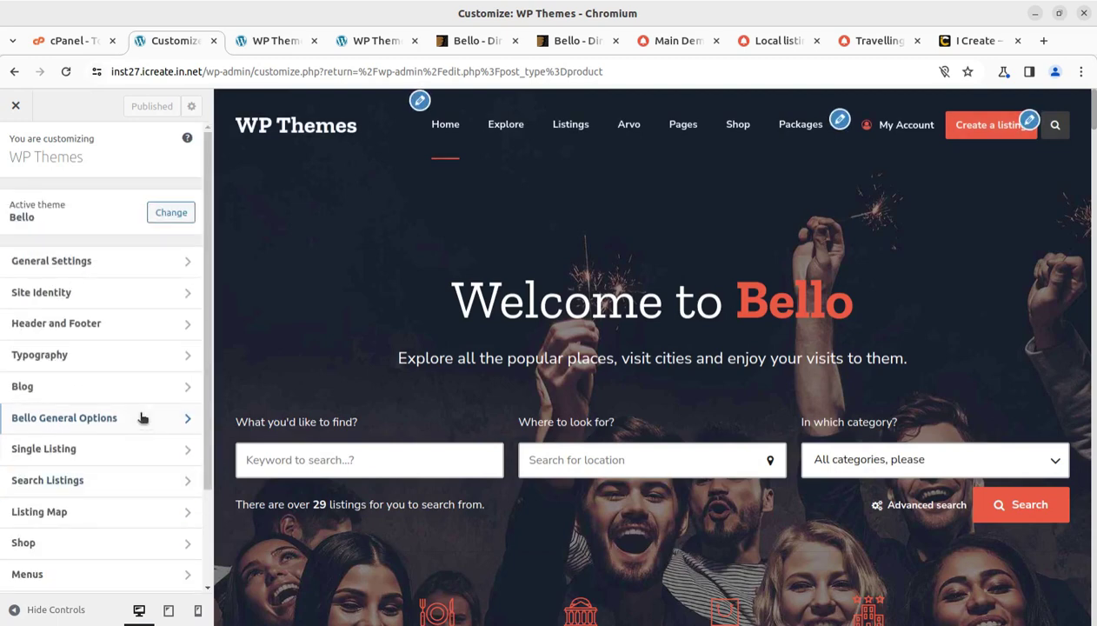
- Browse the General Settings options and return to the Customizer section list
click(130, 272)
scroll(87, 261, down, 5)
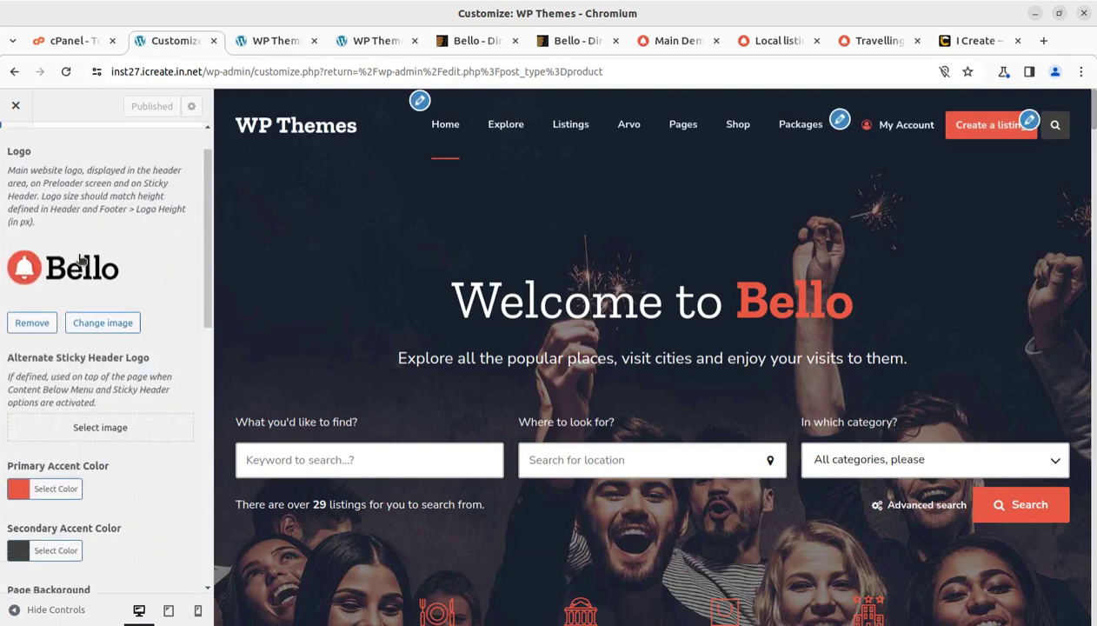
scroll(92, 371, up, 5)
scroll(92, 371, down, 2)
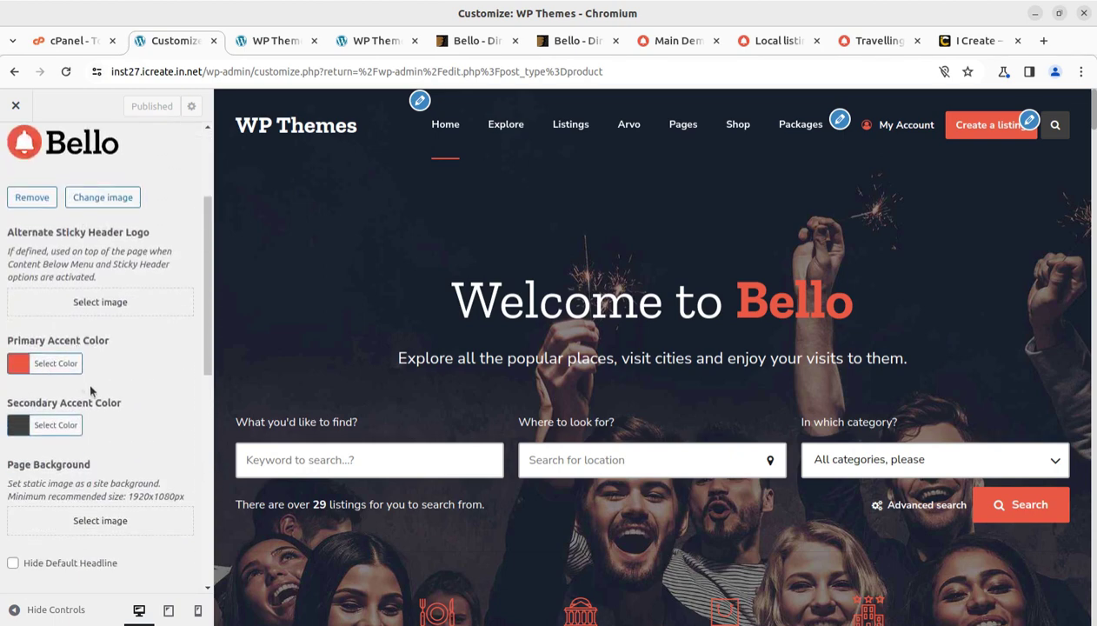
scroll(86, 380, down, 6)
scroll(61, 365, up, 6)
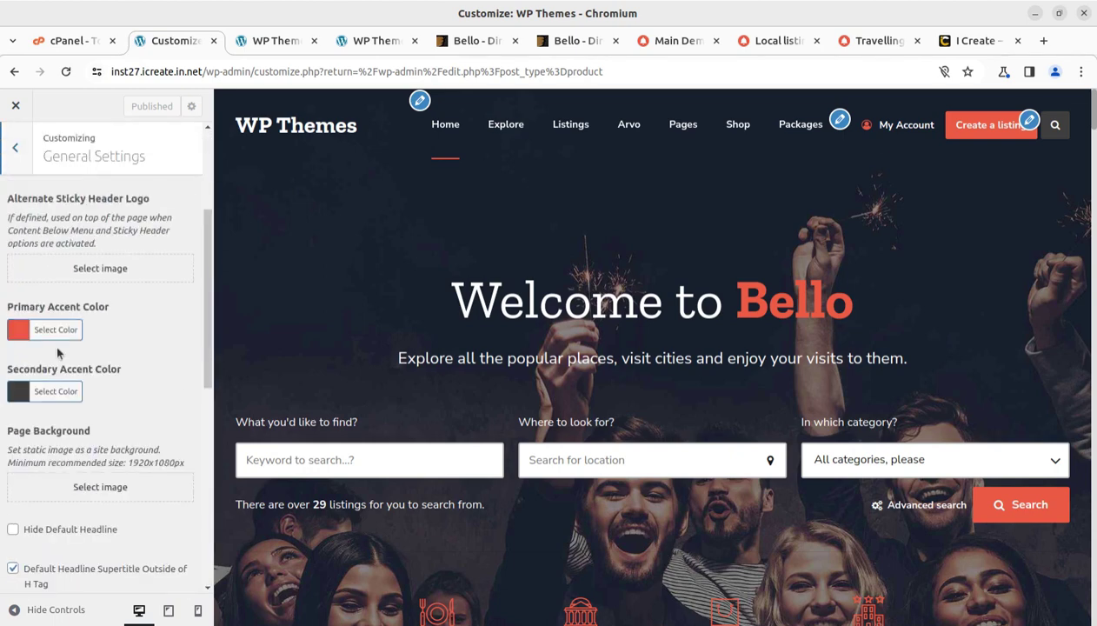
scroll(57, 352, up, 2)
click(17, 147)
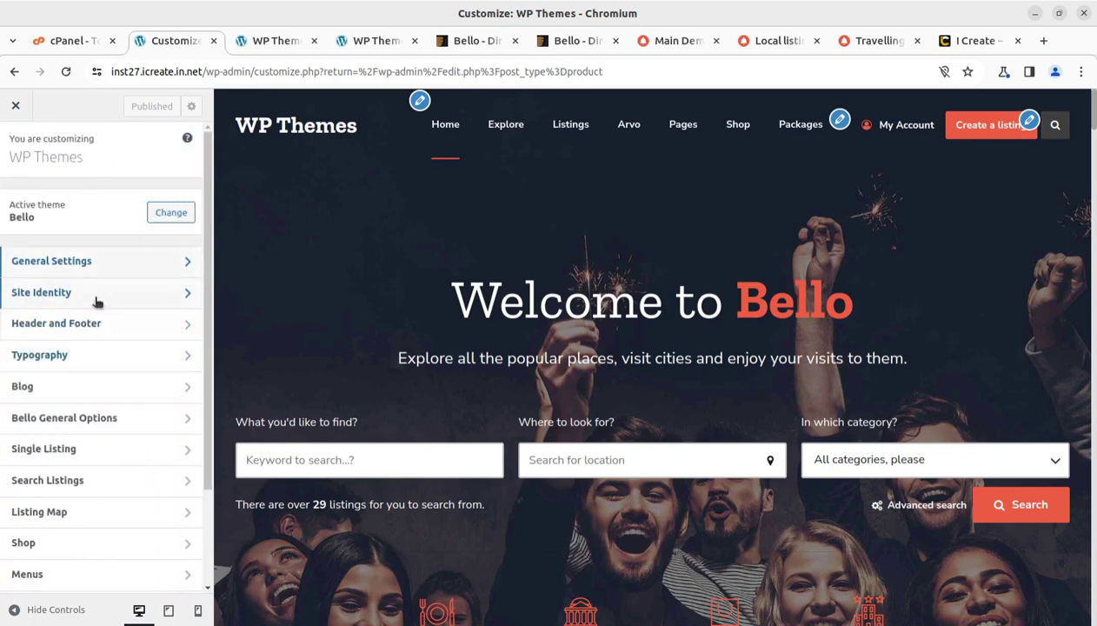
- Glance at Site Identity, then scroll through the Header and Footer options and go back
click(52, 289)
click(18, 144)
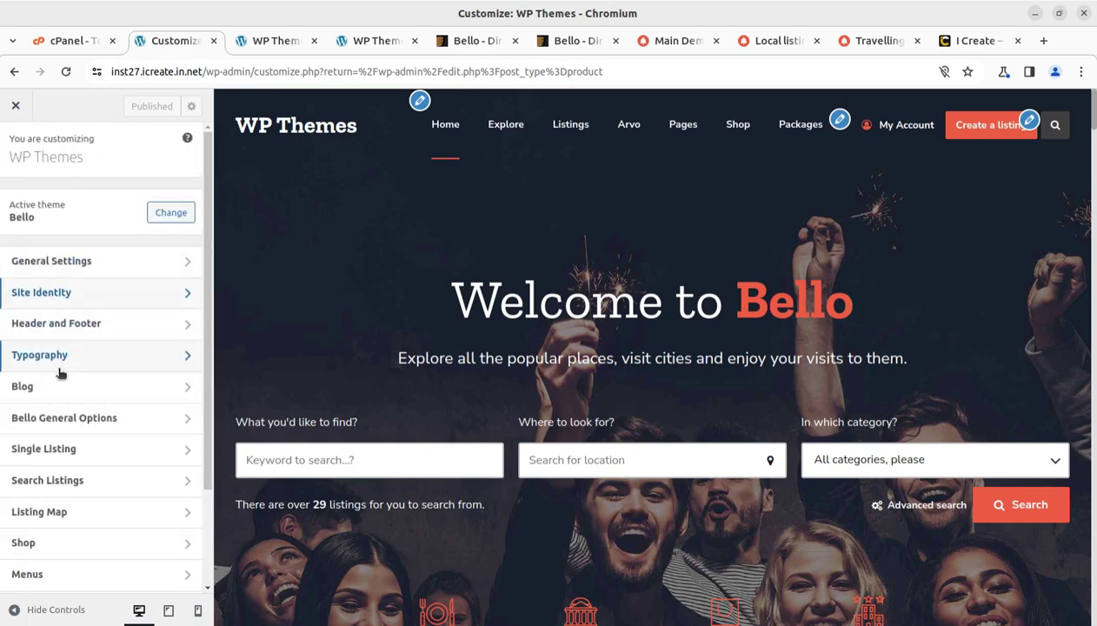
click(109, 336)
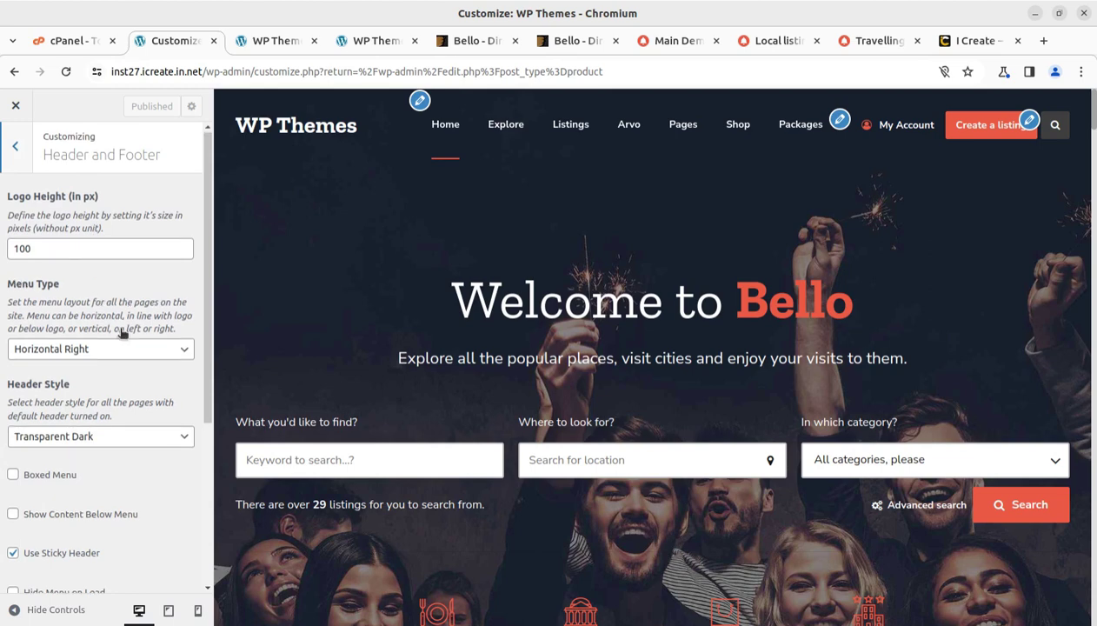
scroll(106, 381, down, 3)
scroll(106, 380, up, 5)
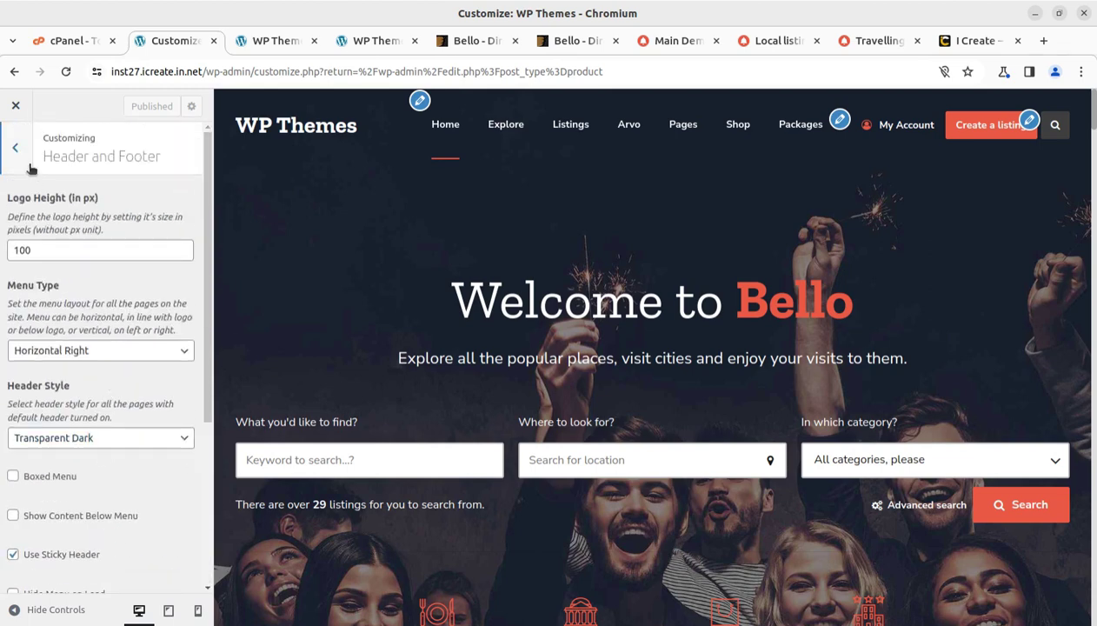
click(18, 146)
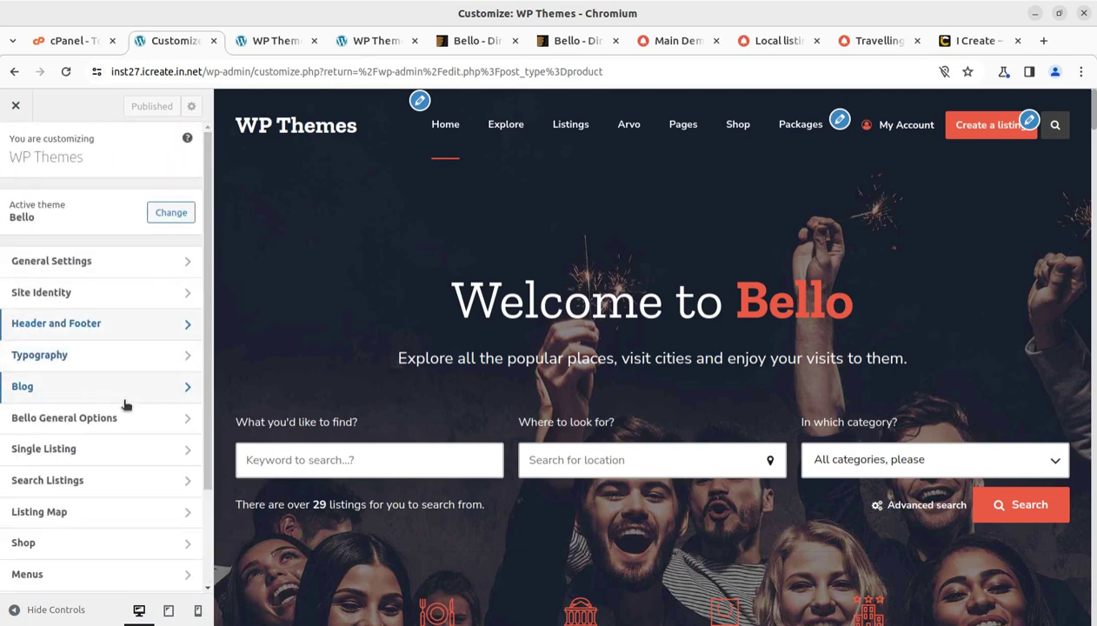
click(106, 420)
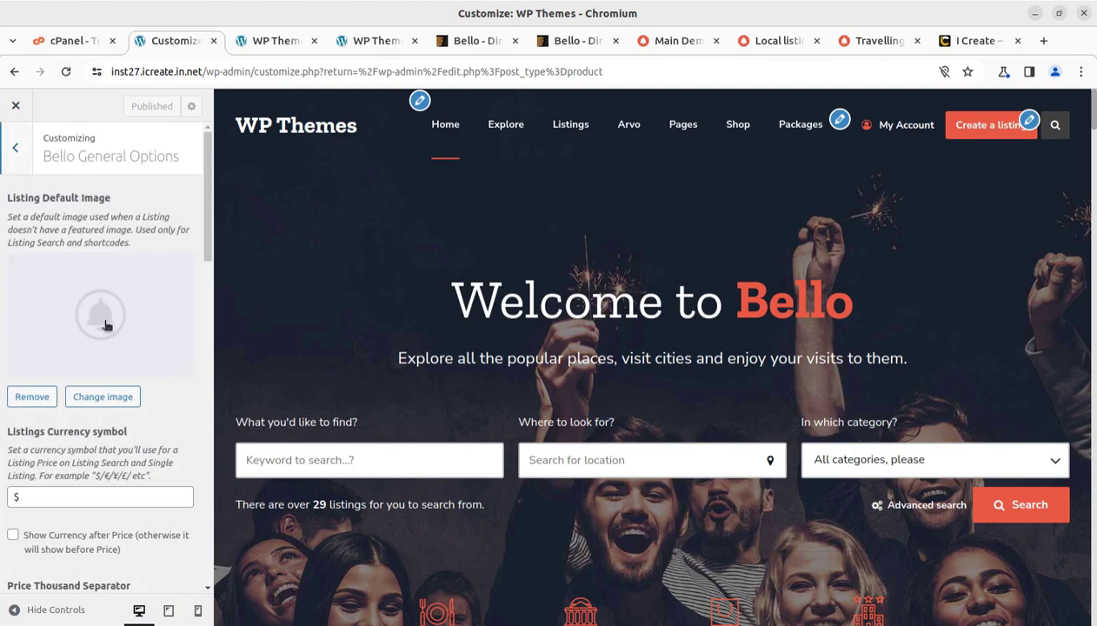
scroll(52, 339, down, 3)
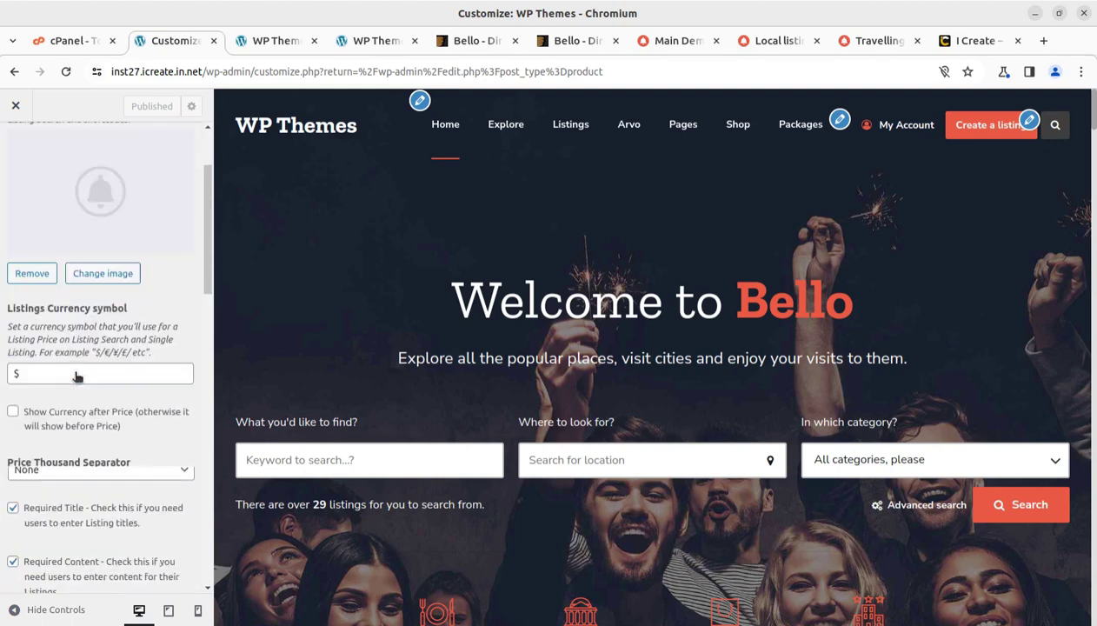
scroll(111, 396, down, 3)
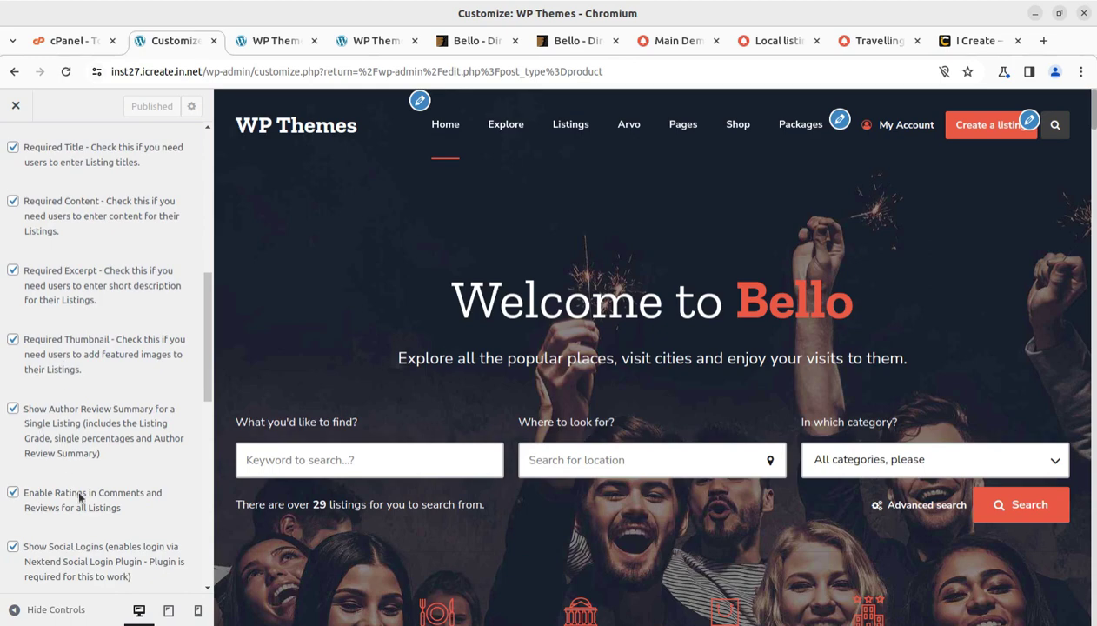
scroll(79, 497, down, 6)
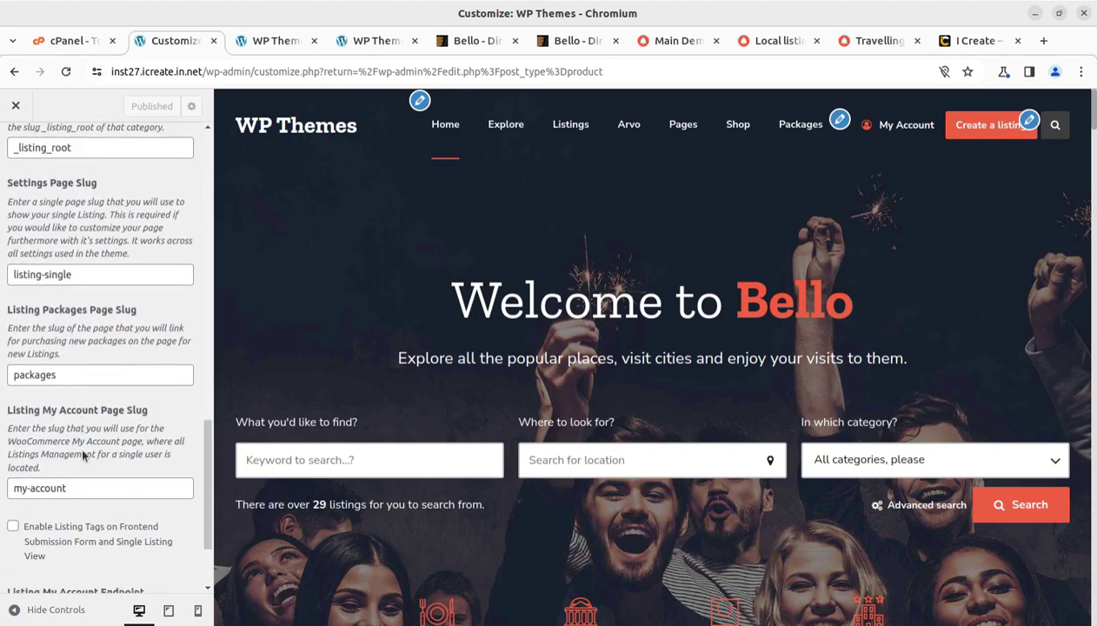
scroll(83, 452, up, 15)
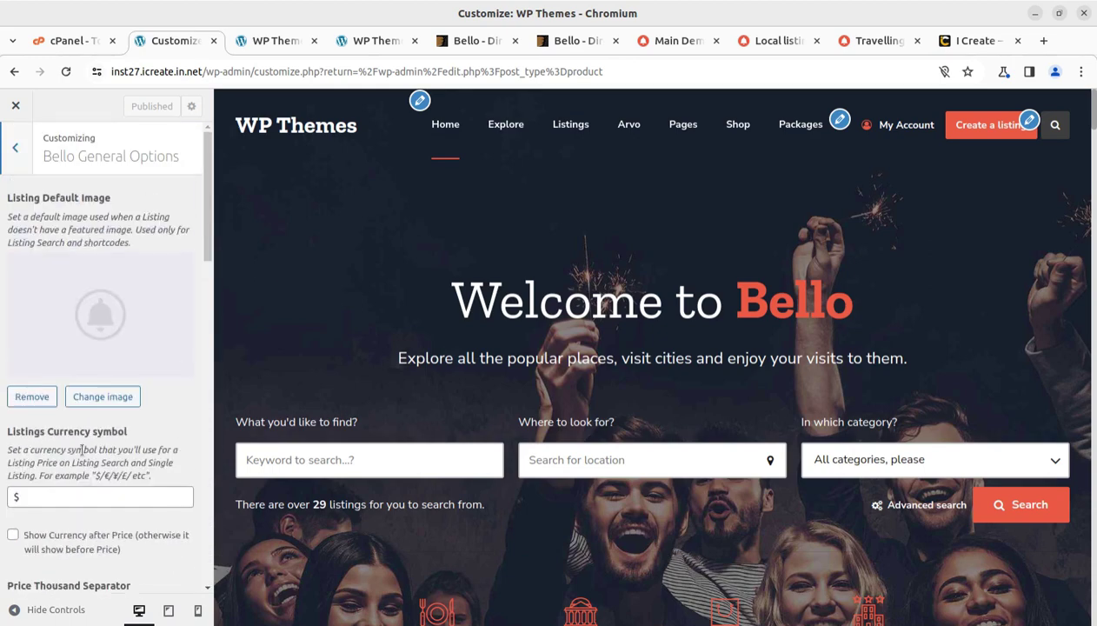
click(15, 149)
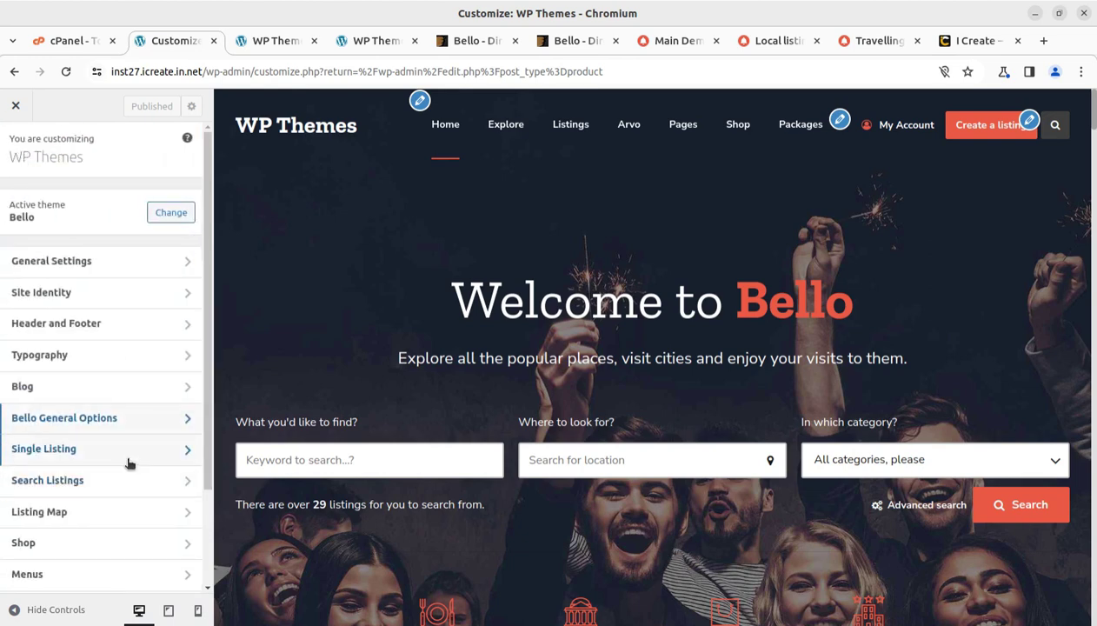
- Scroll through the Single Listing settings and return to the section list
click(128, 457)
scroll(91, 366, down, 3)
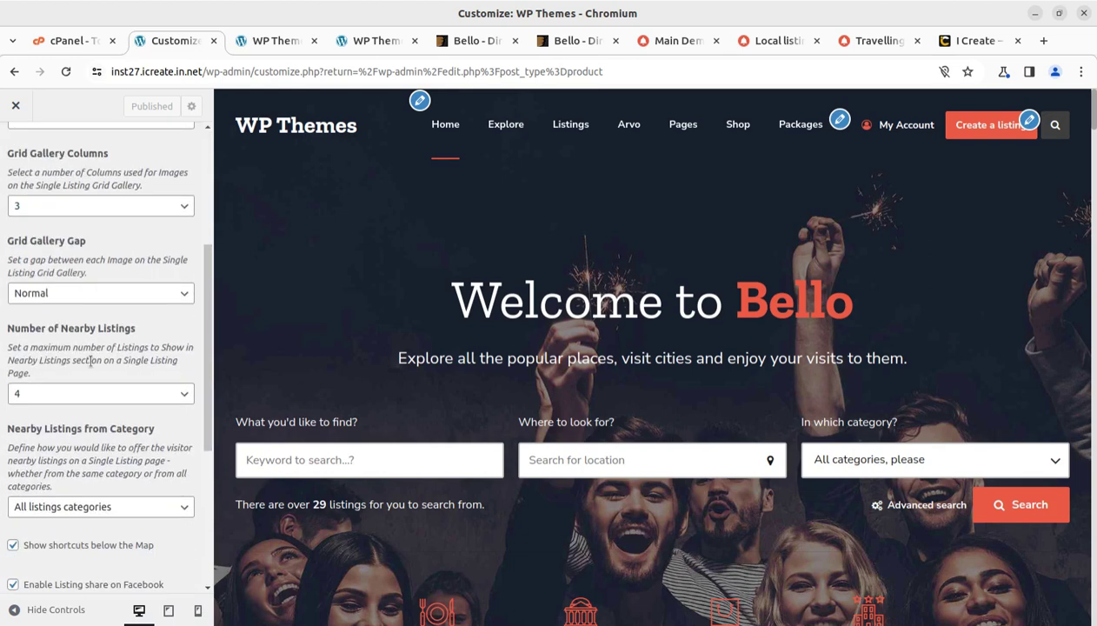
scroll(90, 360, down, 2)
scroll(81, 474, down, 2)
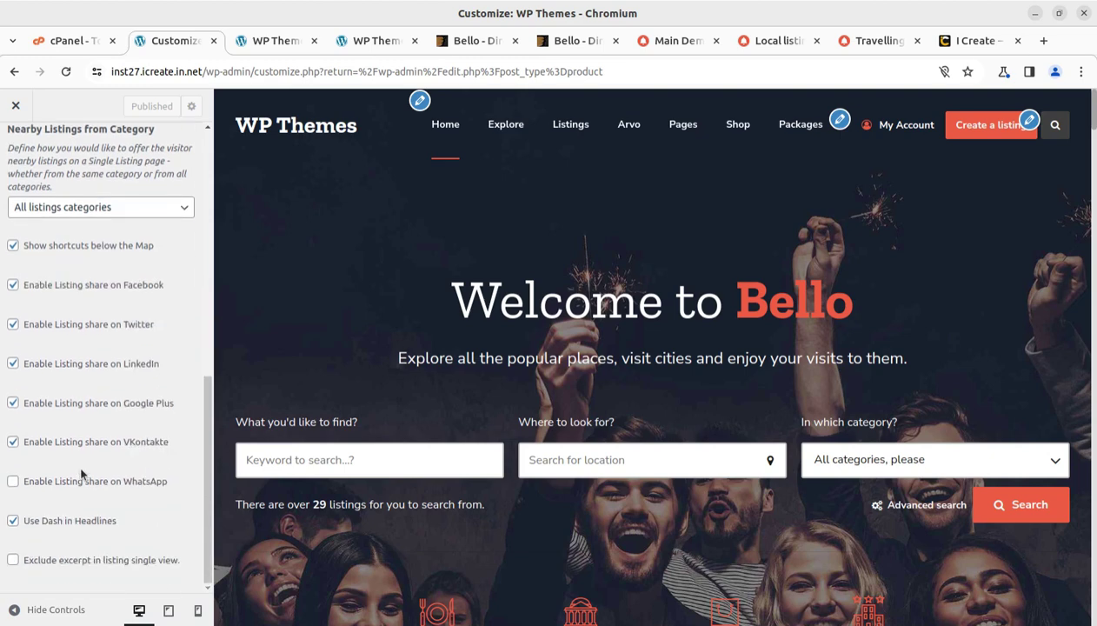
scroll(94, 433, up, 7)
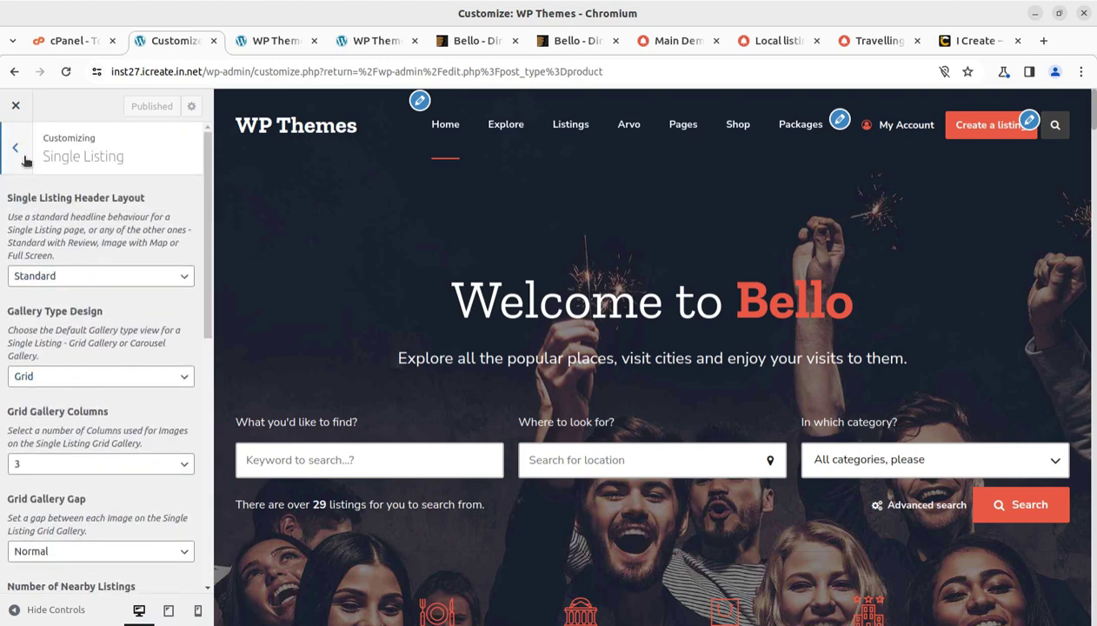
click(16, 149)
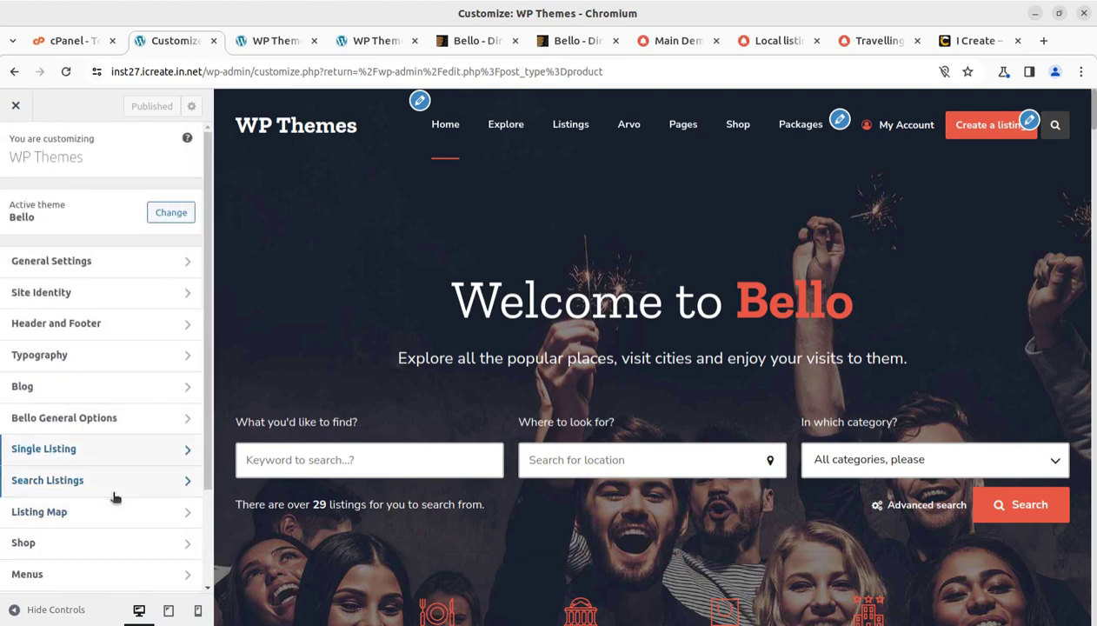
- Scroll through the Search Listings settings
click(129, 482)
scroll(124, 347, down, 4)
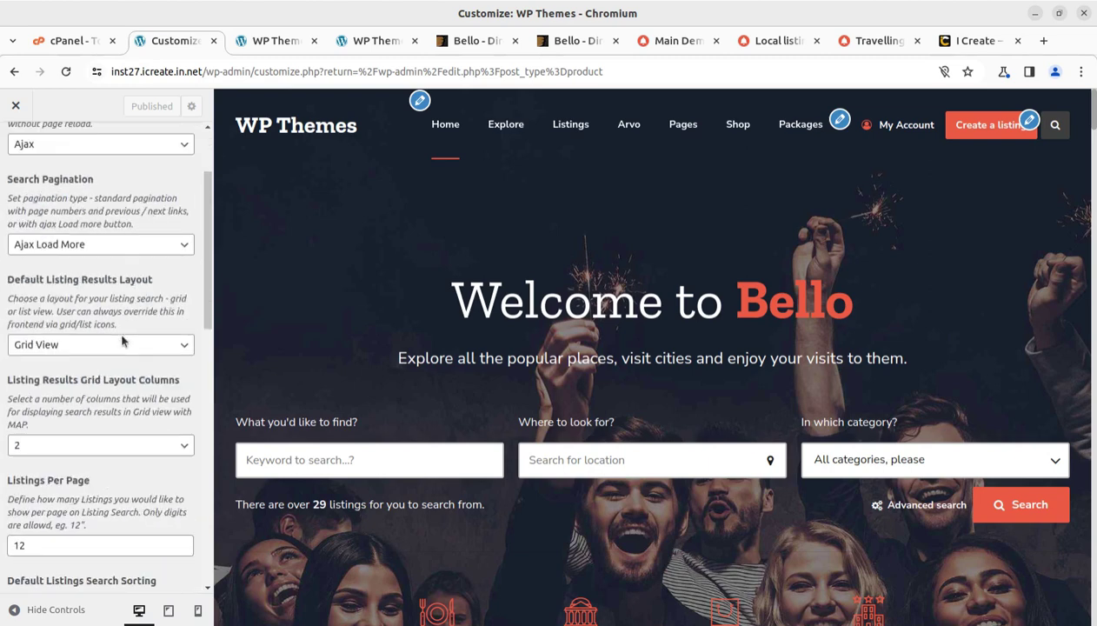
scroll(30, 341, up, 3)
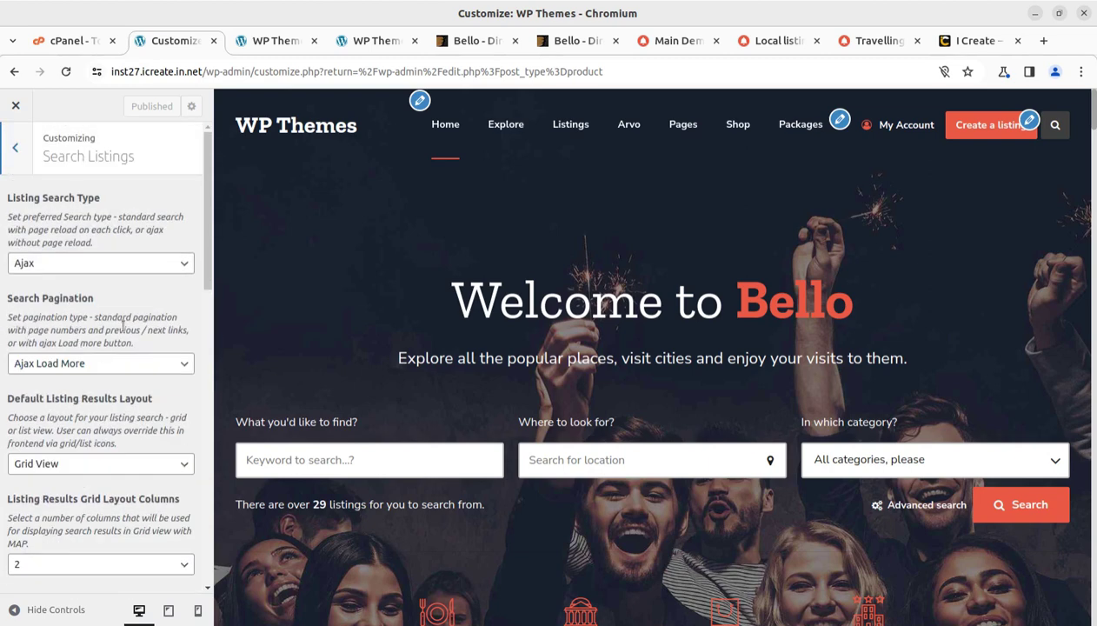
scroll(98, 457, down, 3)
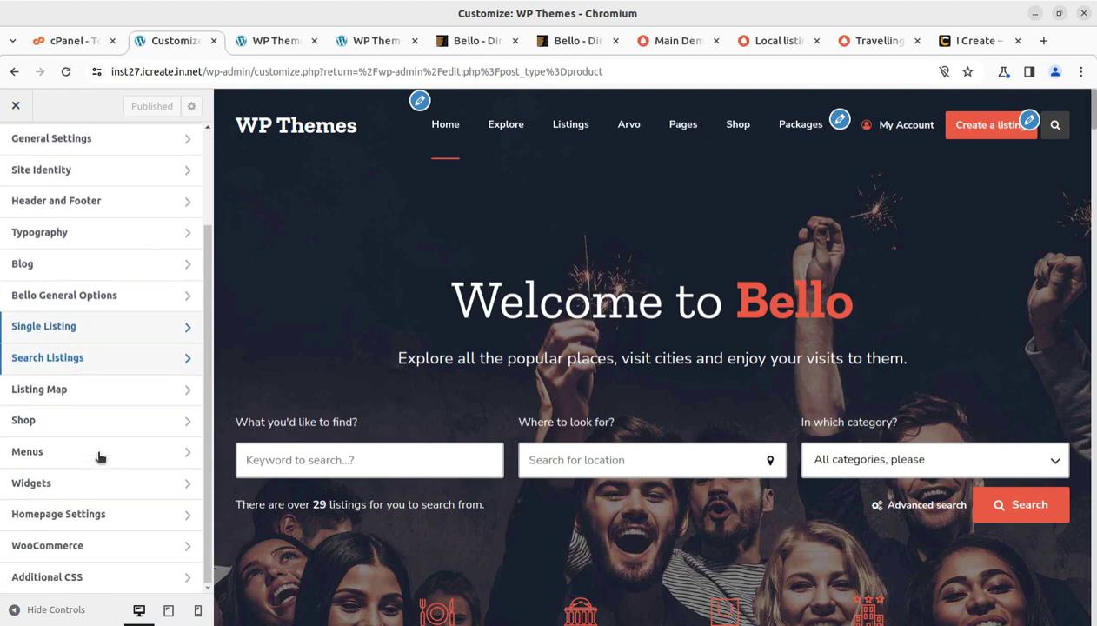
click(111, 404)
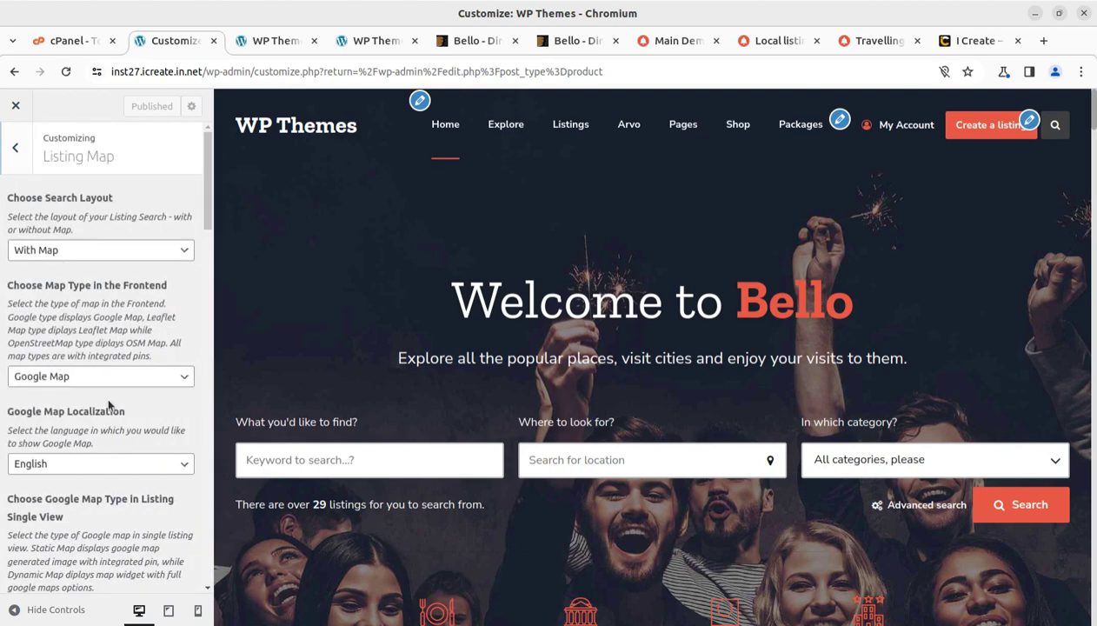
scroll(89, 329, down, 2)
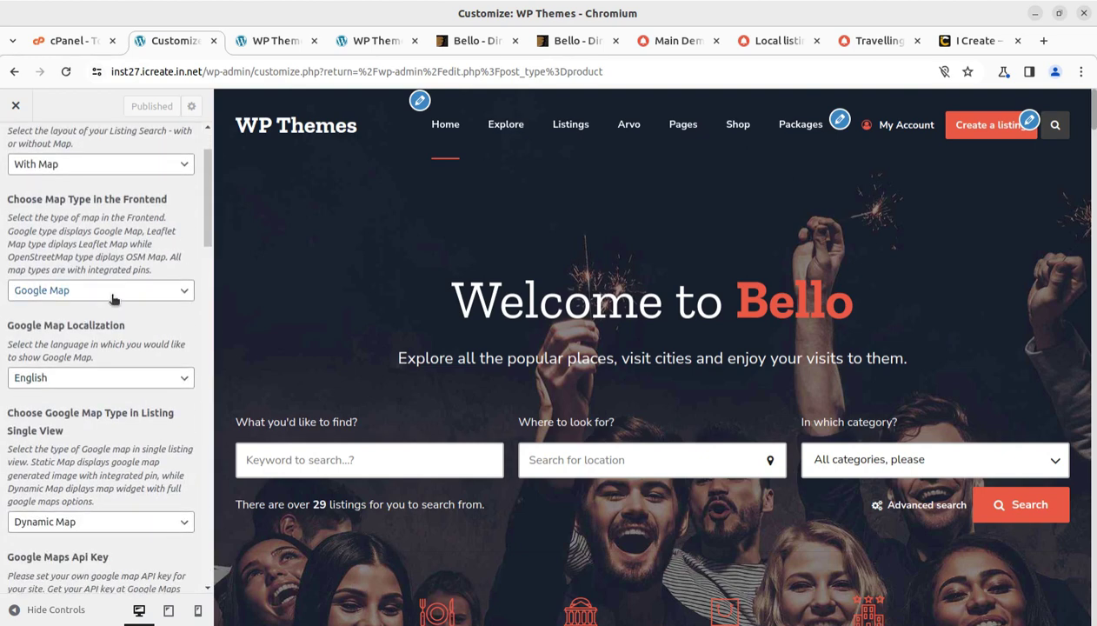
click(113, 296)
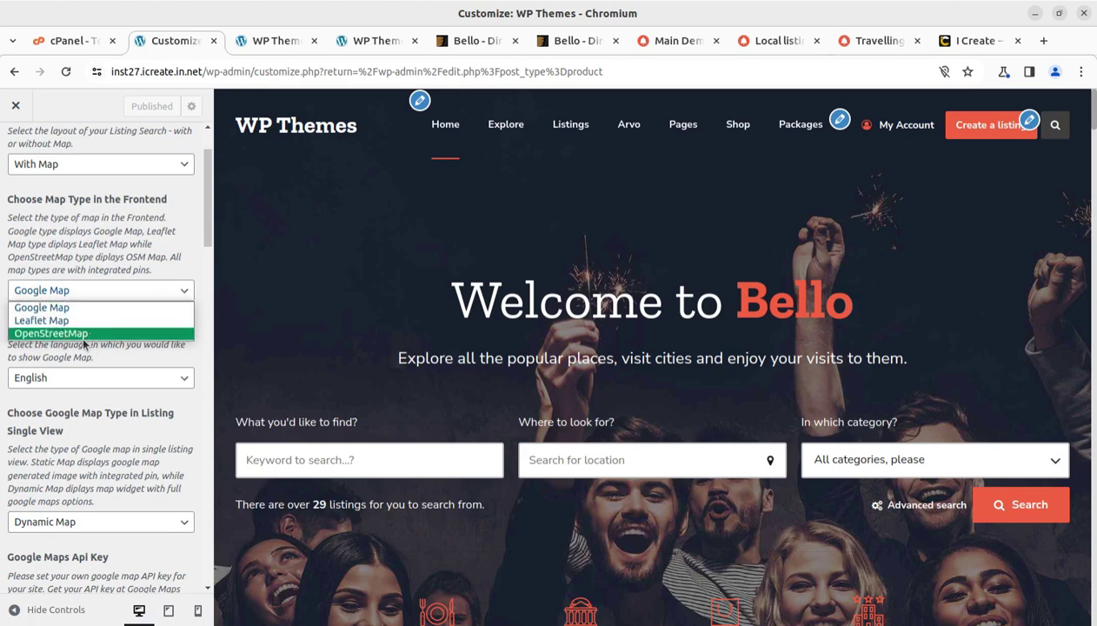
click(192, 264)
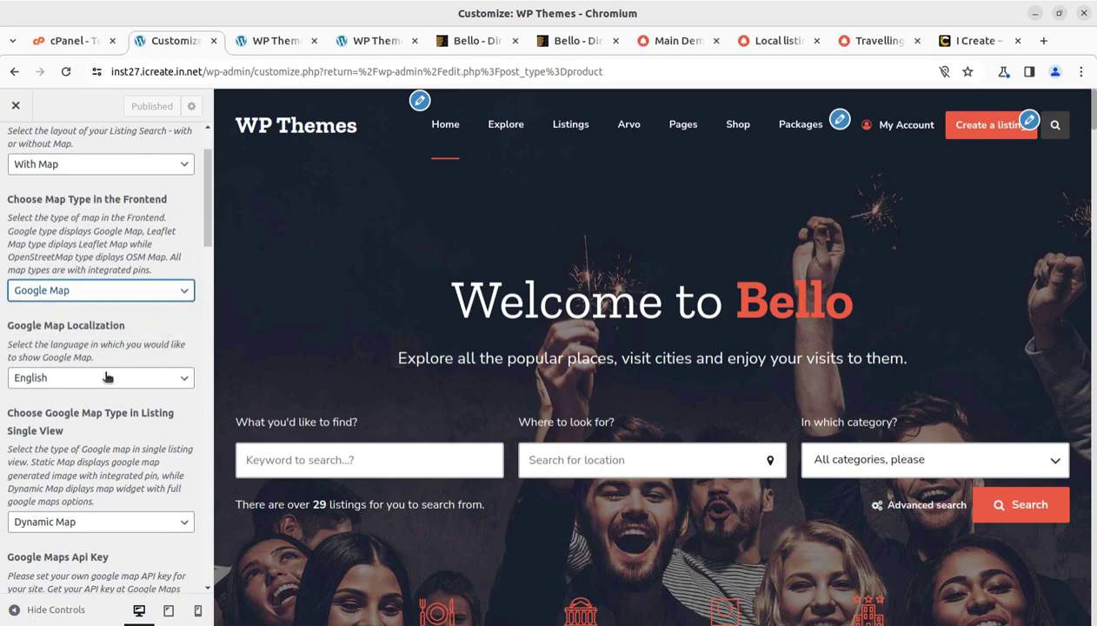
scroll(121, 429, down, 2)
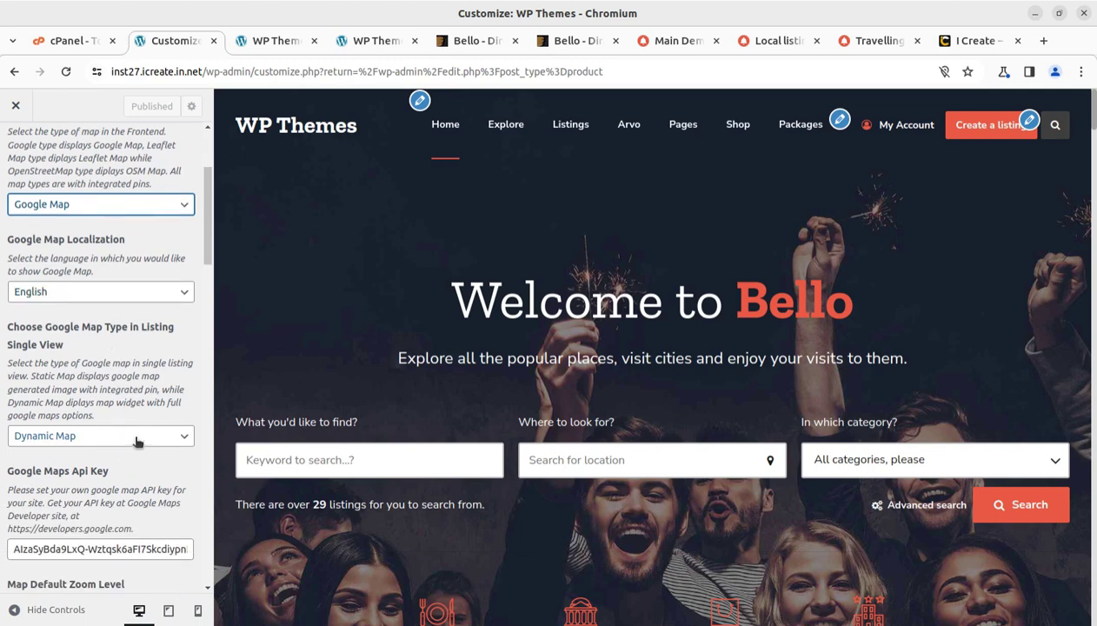
scroll(139, 439, down, 2)
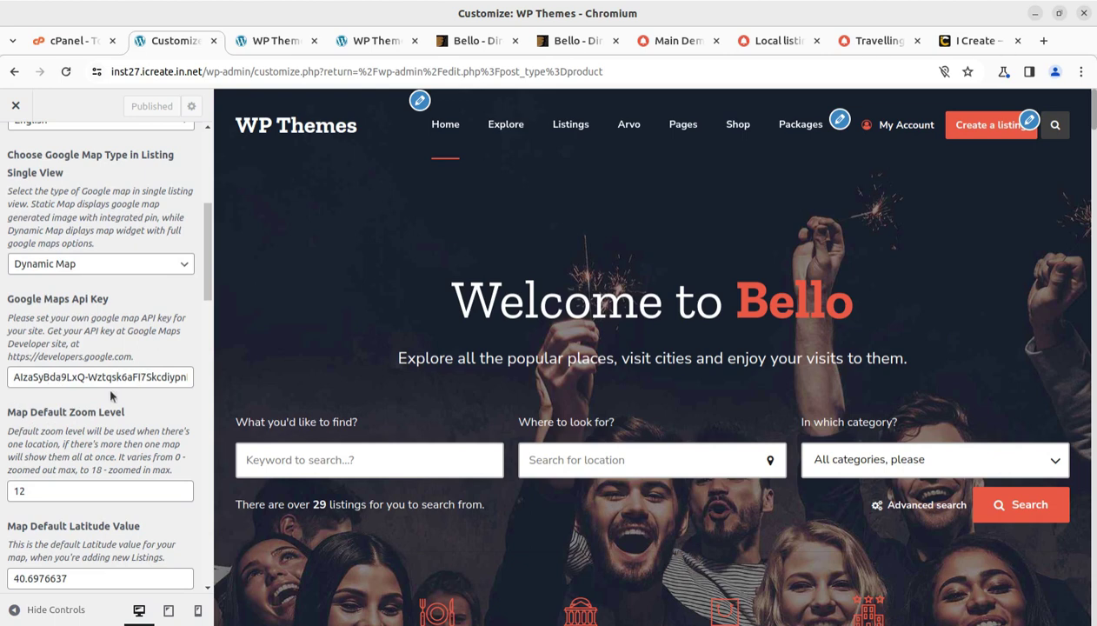
scroll(113, 394, down, 8)
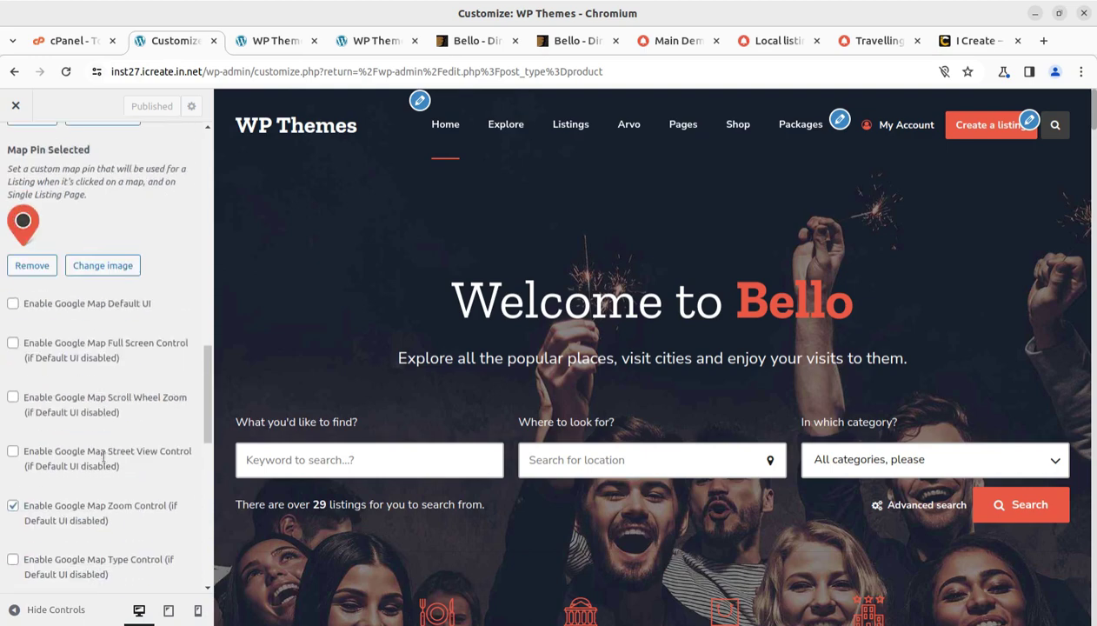
scroll(85, 349, down, 10)
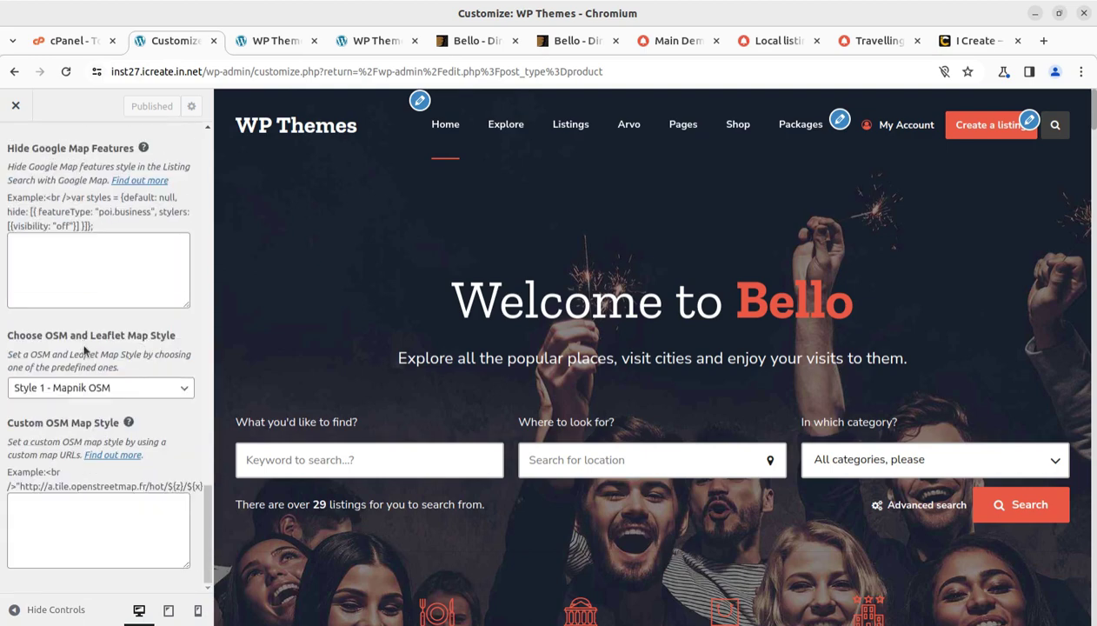
scroll(85, 348, up, 18)
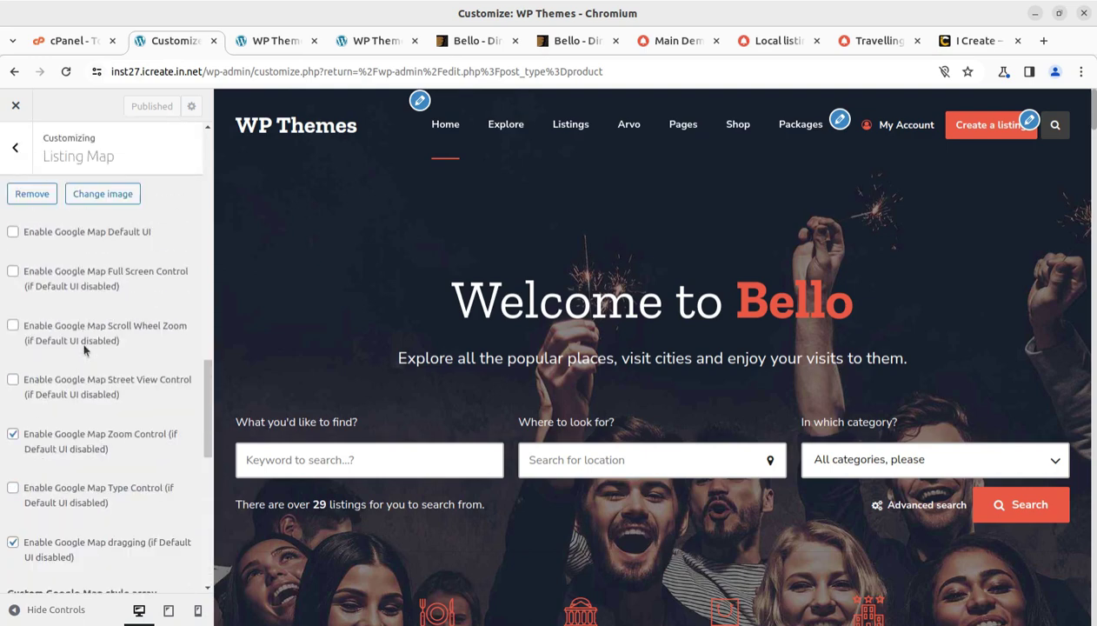
- Open Homepage Settings and browse the Homepage page list, leaving Home selected
click(15, 149)
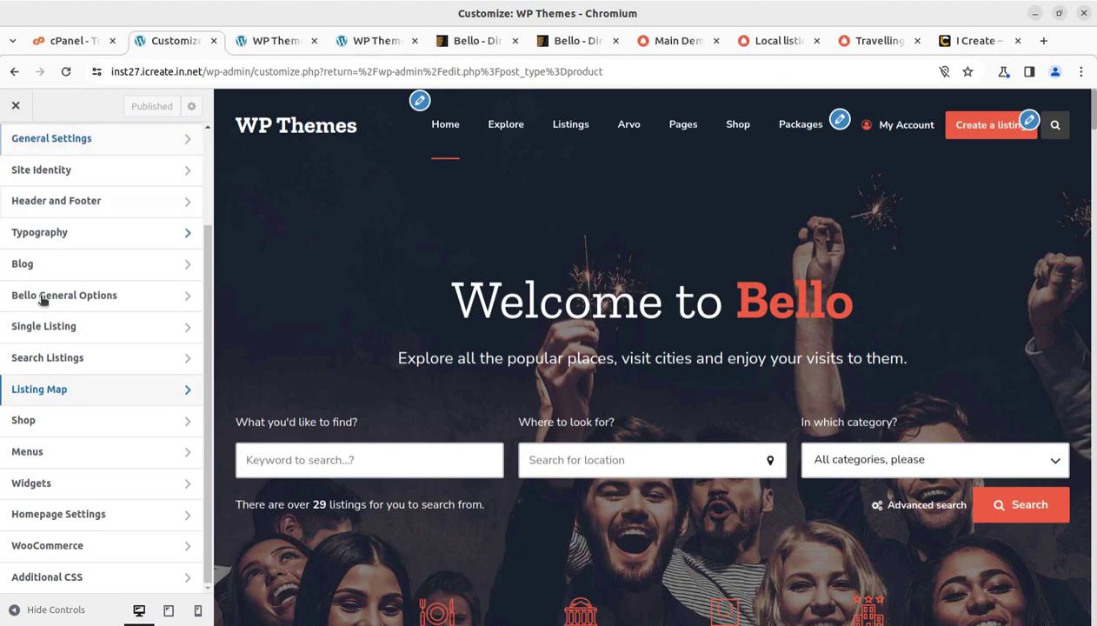
click(91, 518)
click(96, 404)
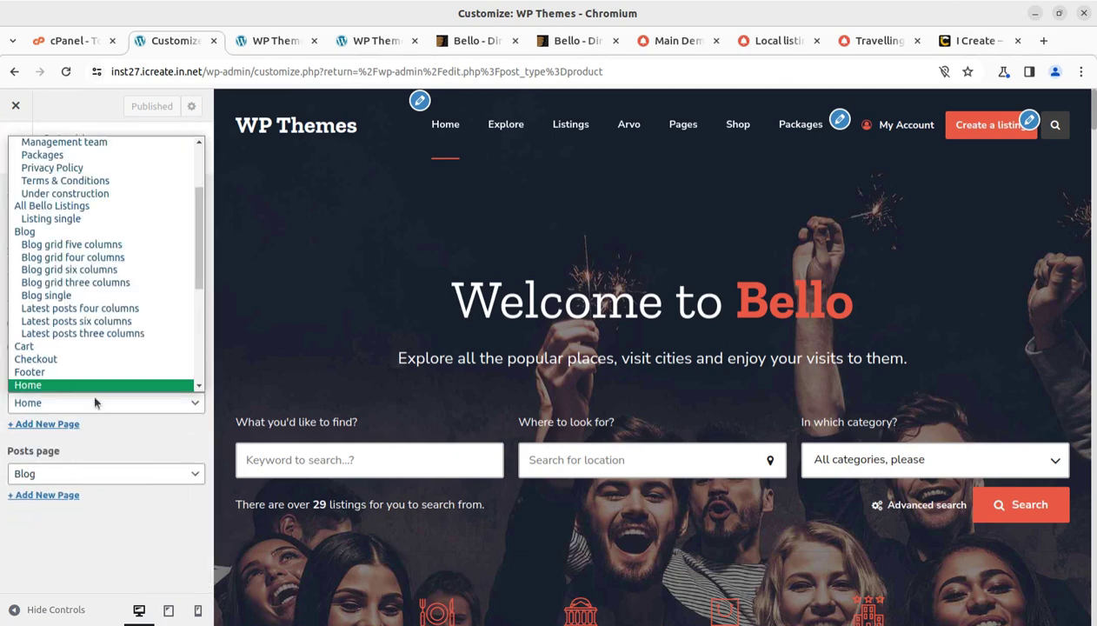
scroll(100, 348, down, 3)
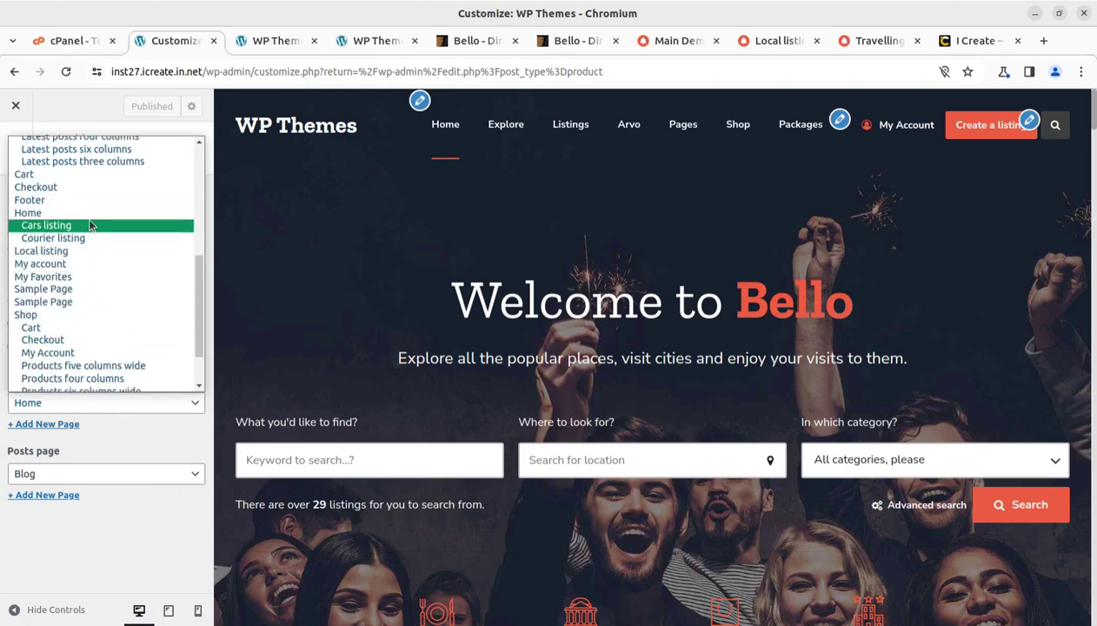
scroll(104, 326, up, 5)
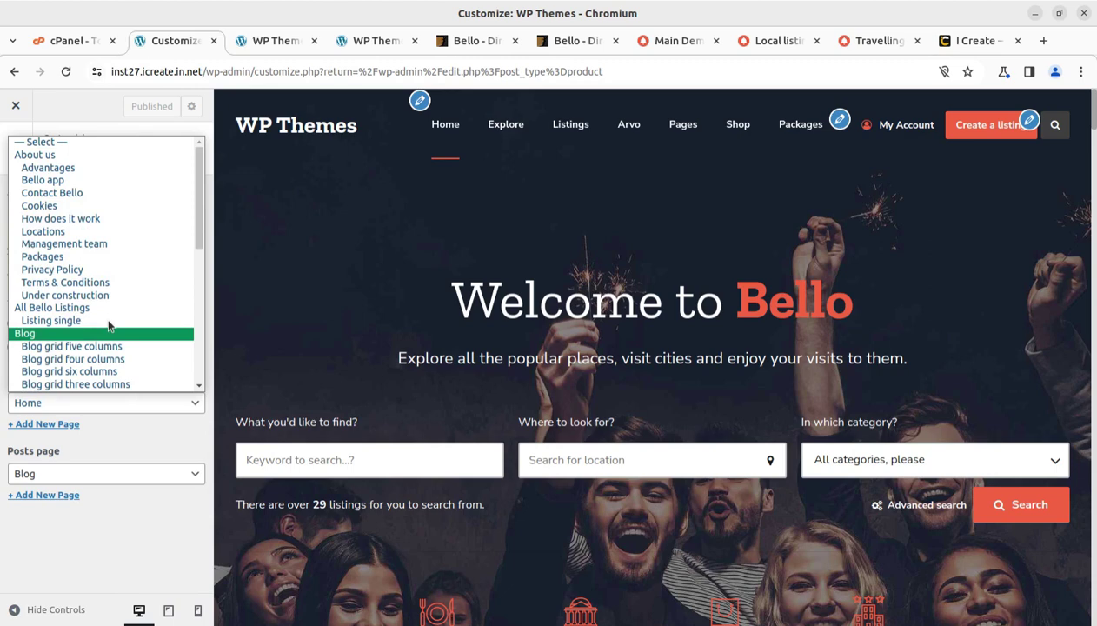
click(21, 107)
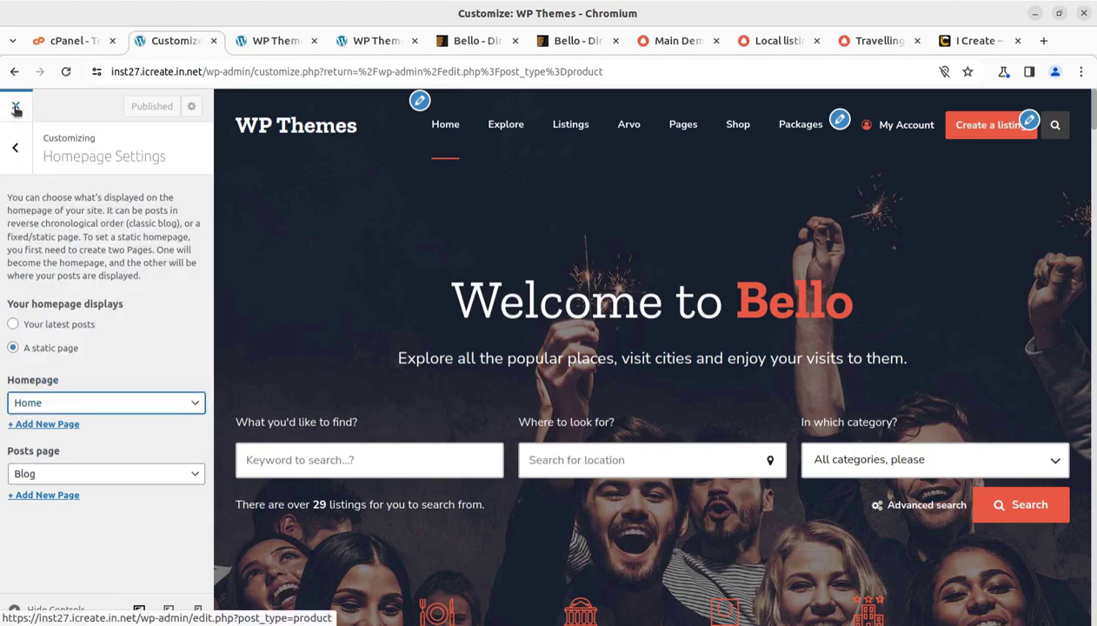
- Close the Customizer, open the live Bello homepage in a tab, and enable front-end edit mode
click(15, 108)
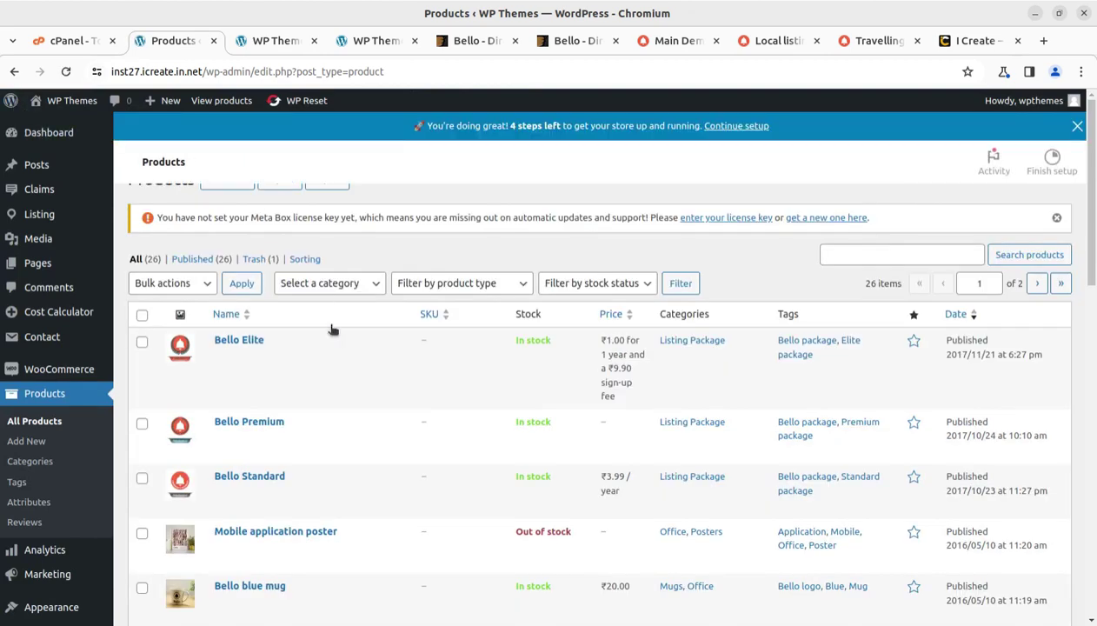
scroll(331, 329, up, 1)
mouse_move(70, 106)
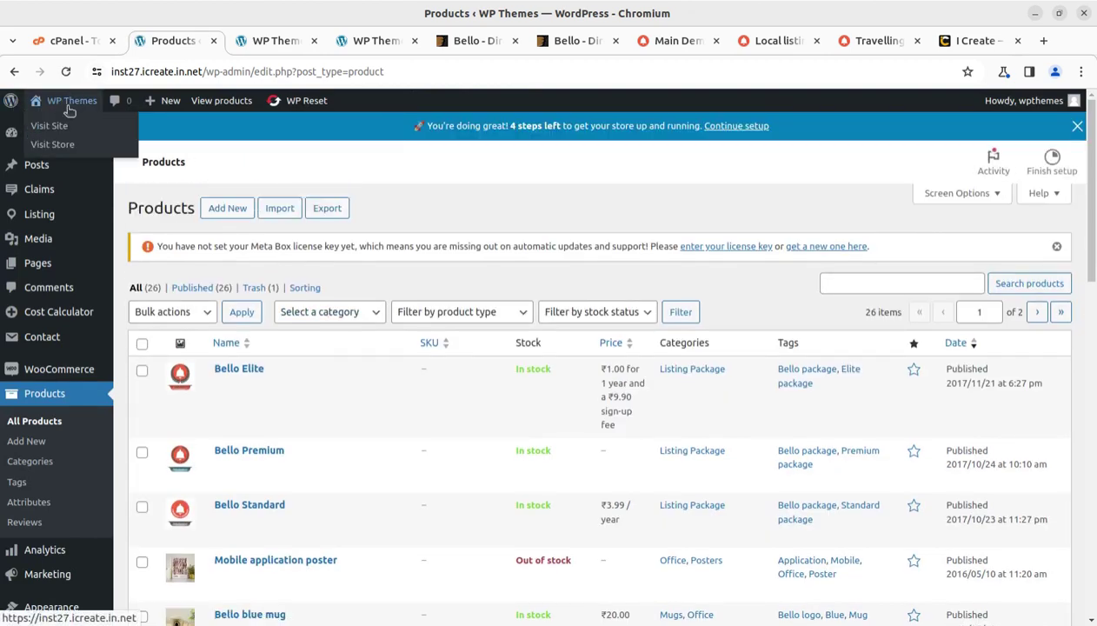
middle_click(48, 125)
click(426, 45)
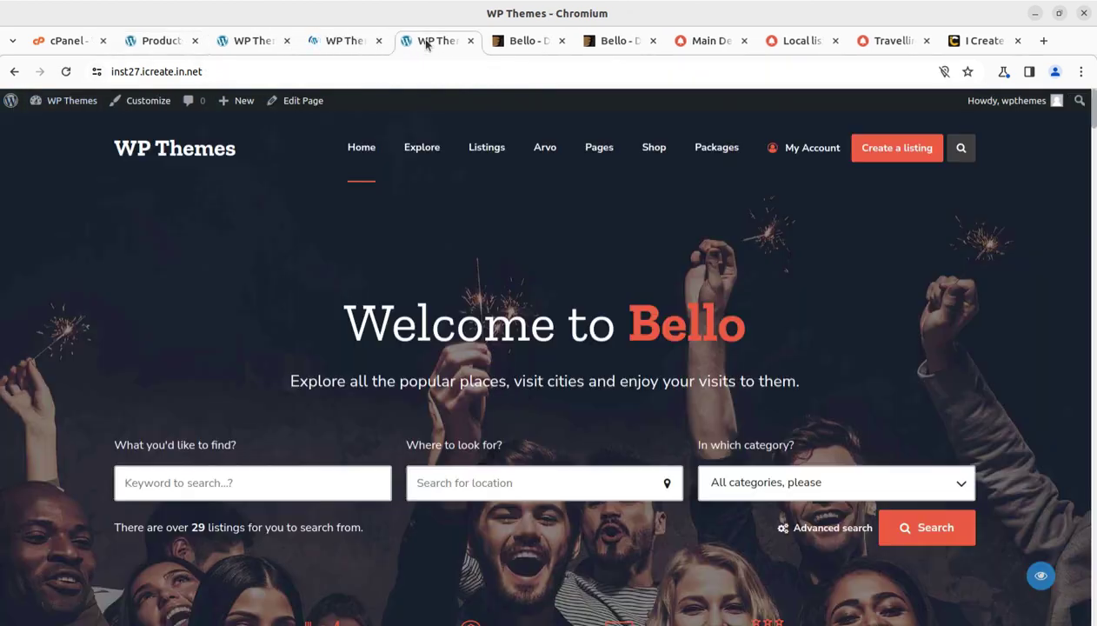
click(471, 41)
click(336, 45)
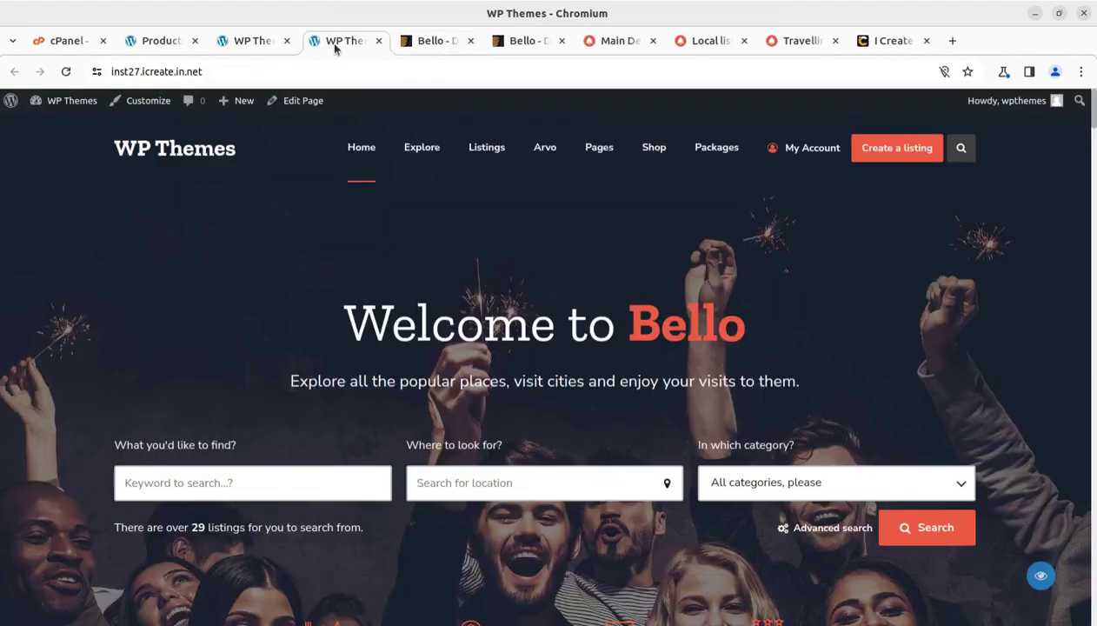
click(1041, 576)
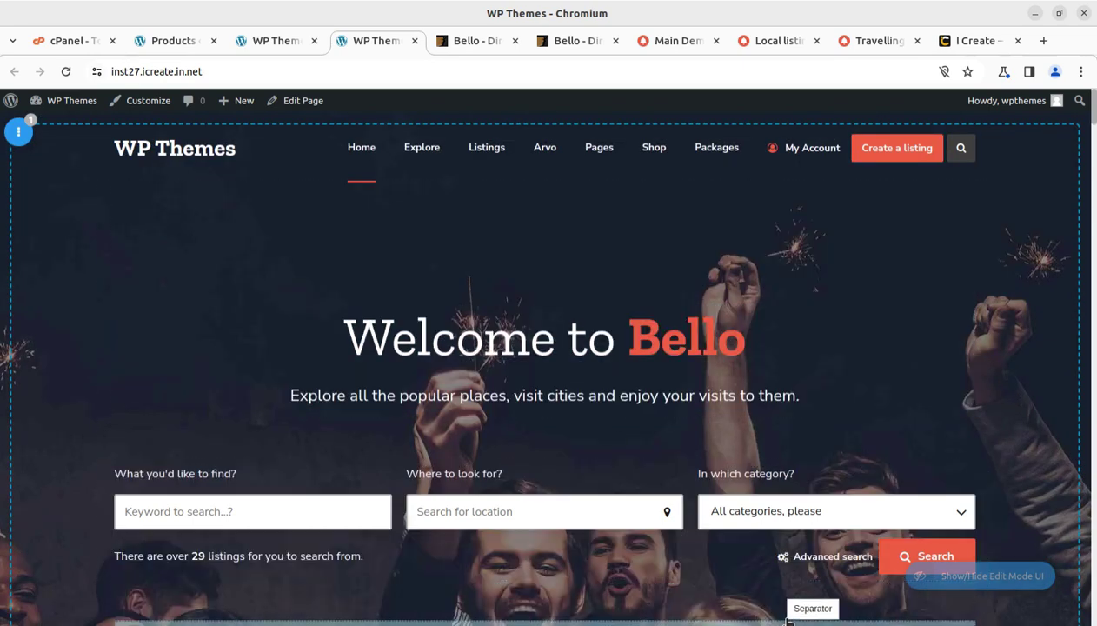
click(604, 398)
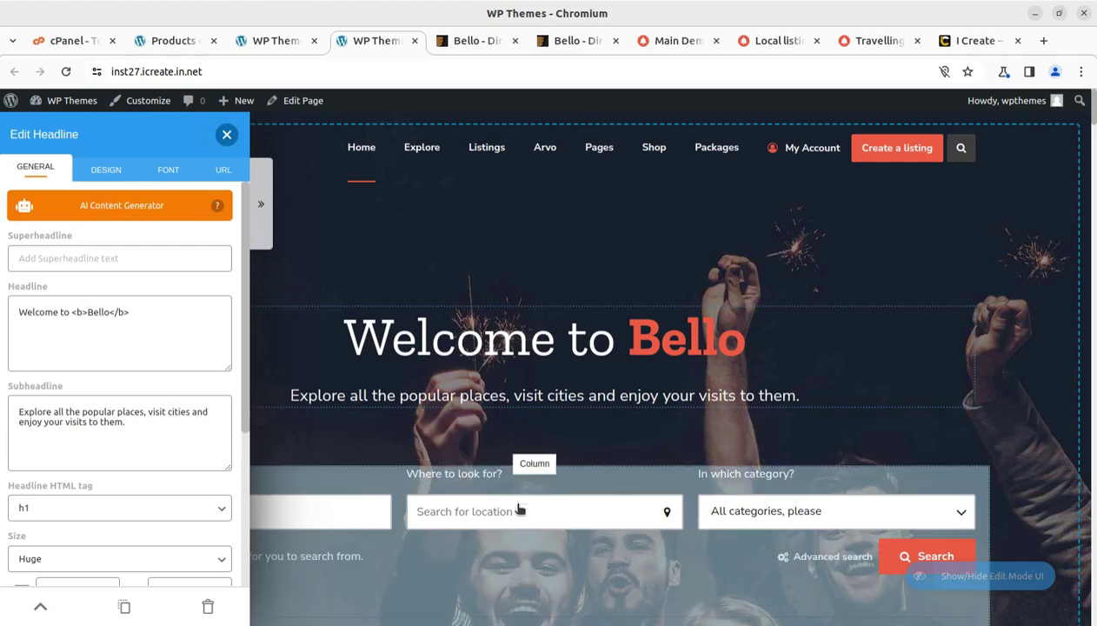
click(888, 312)
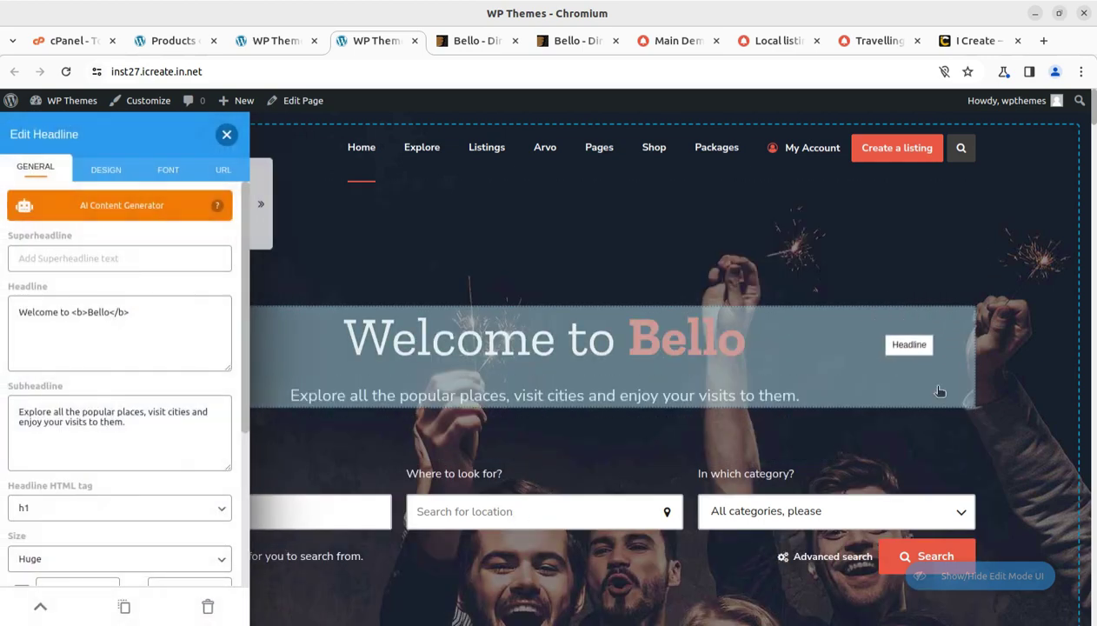
scroll(935, 408, down, 2)
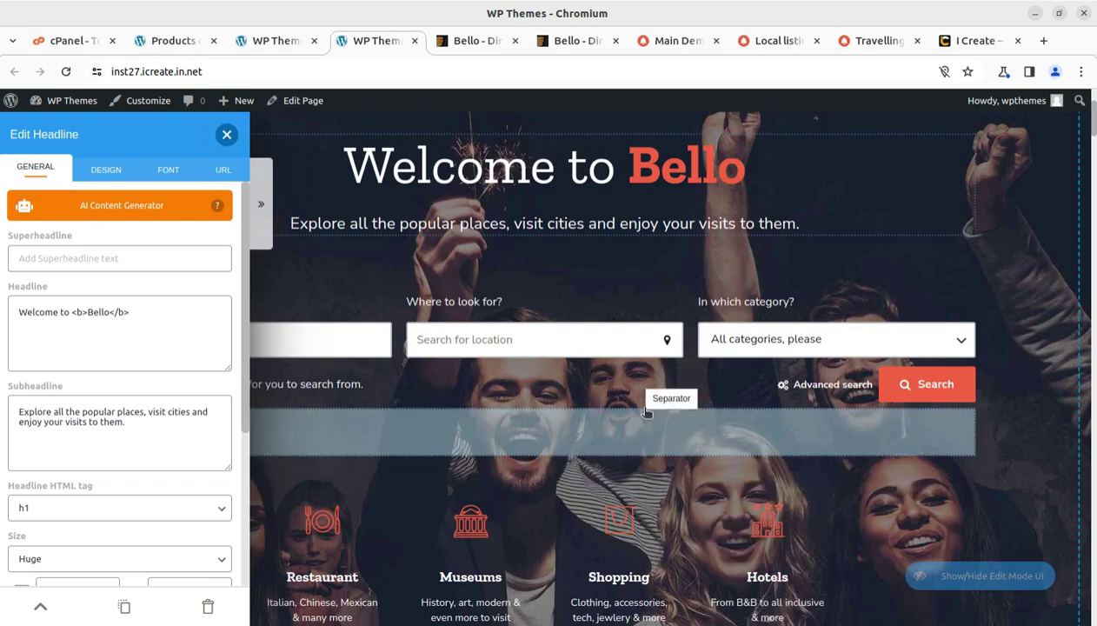
scroll(651, 478, down, 2)
click(640, 421)
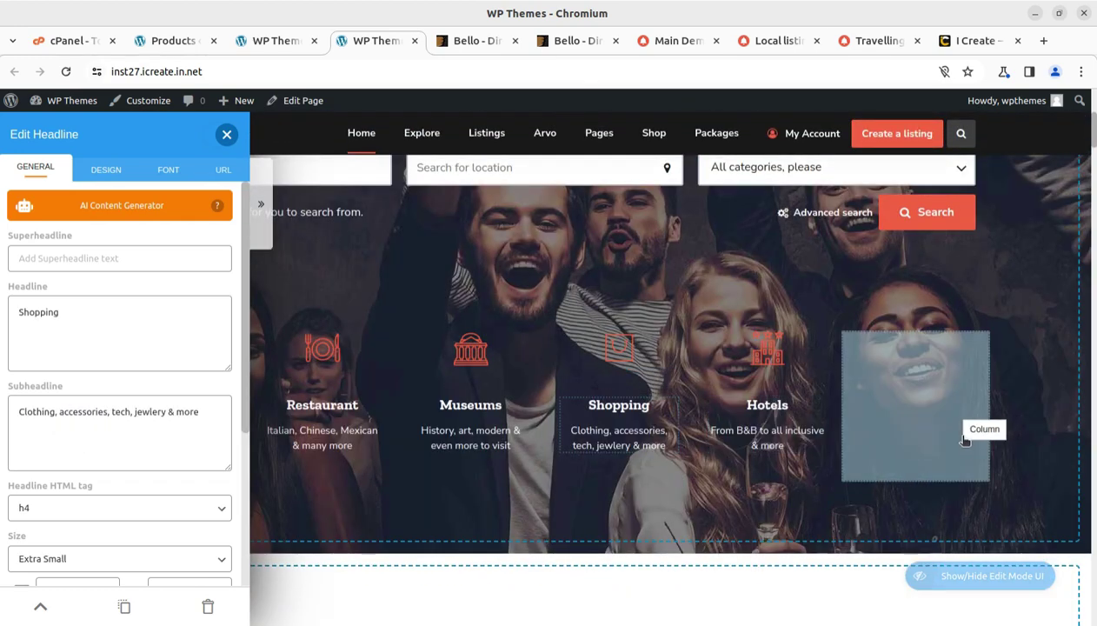
scroll(957, 435, down, 4)
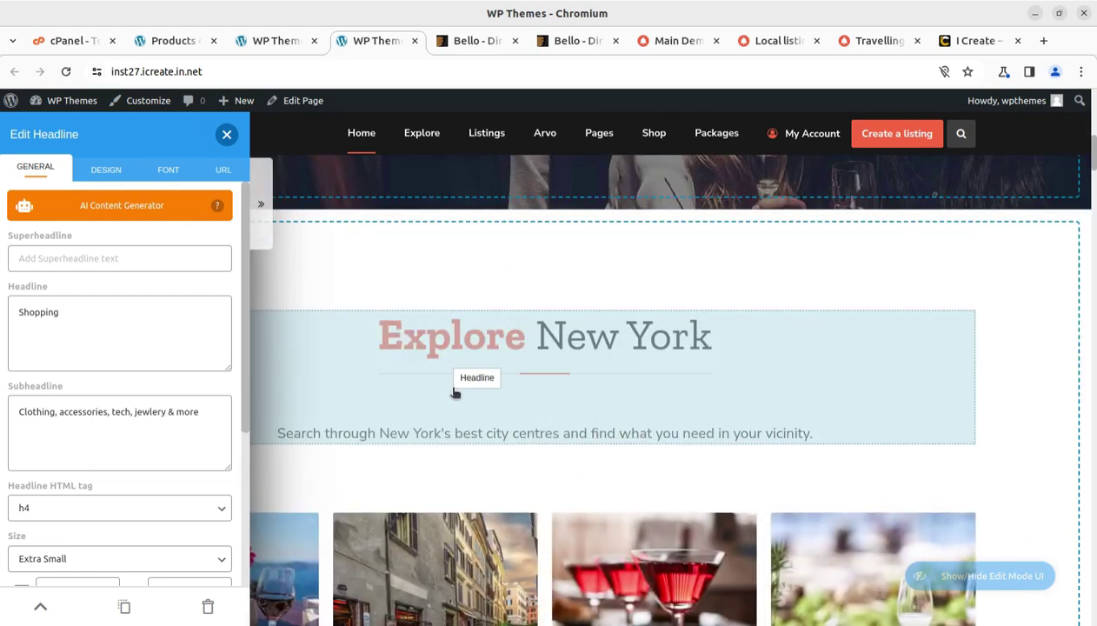
click(225, 134)
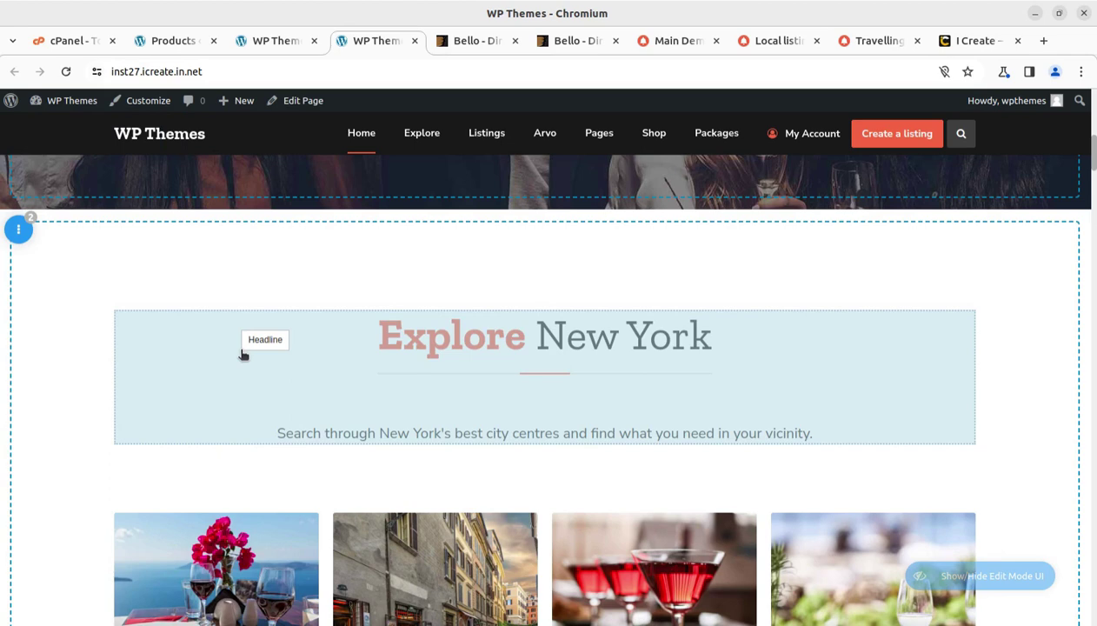
scroll(244, 354, down, 3)
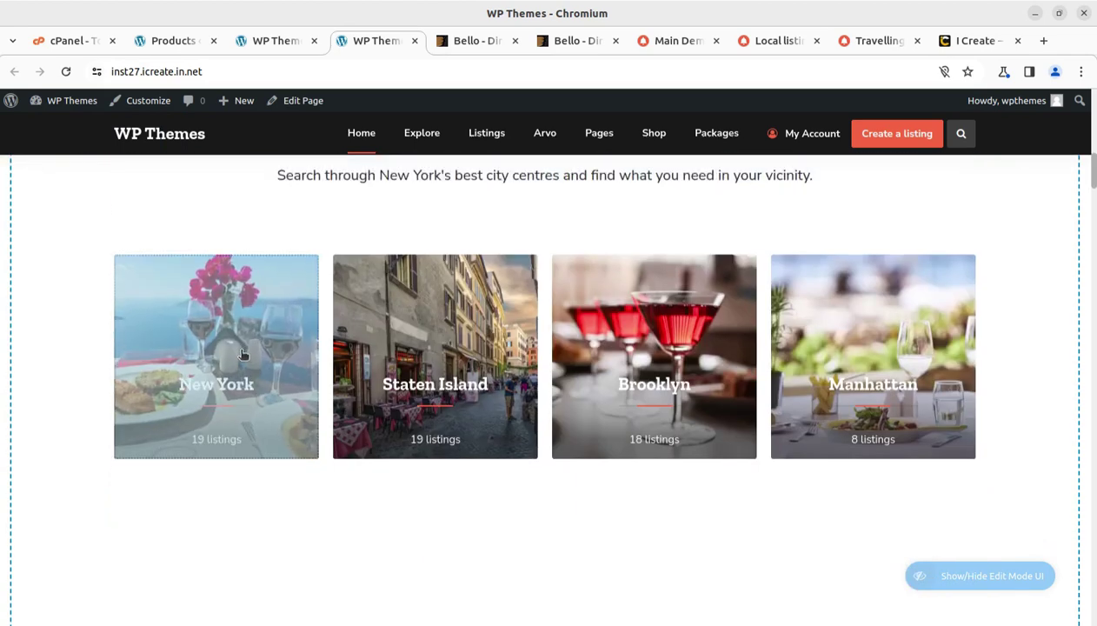
click(967, 41)
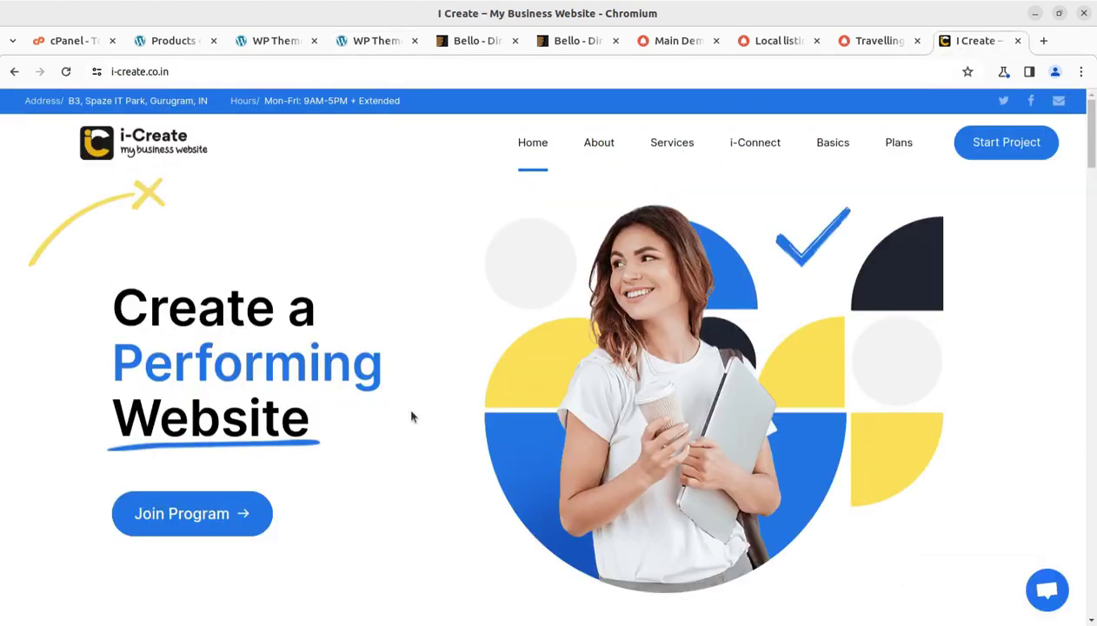
- Browse the Bello ThemeForest, i-Create, Bello preview and main demo pages, ending on the 'Welcome to Bello' homepage
click(474, 40)
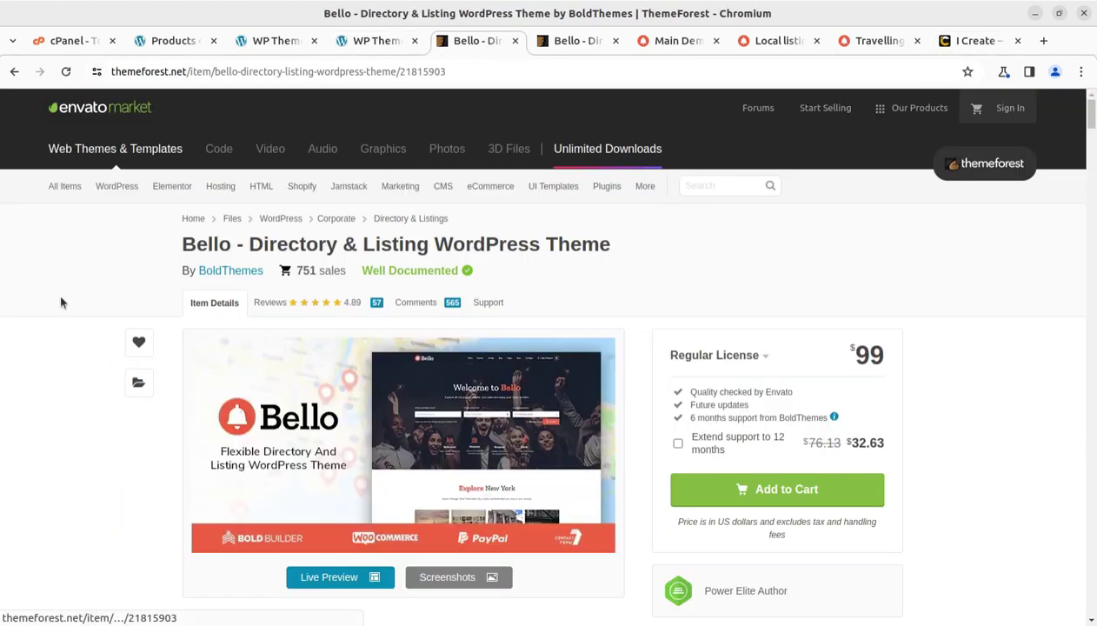
click(947, 41)
mouse_move(733, 206)
click(474, 41)
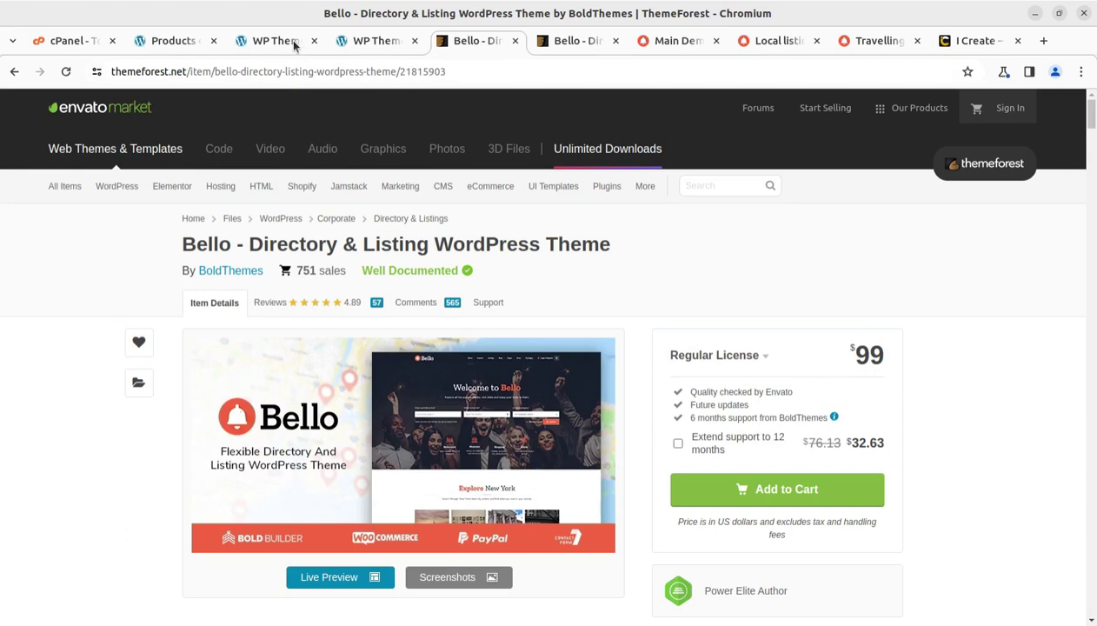
click(568, 43)
click(647, 44)
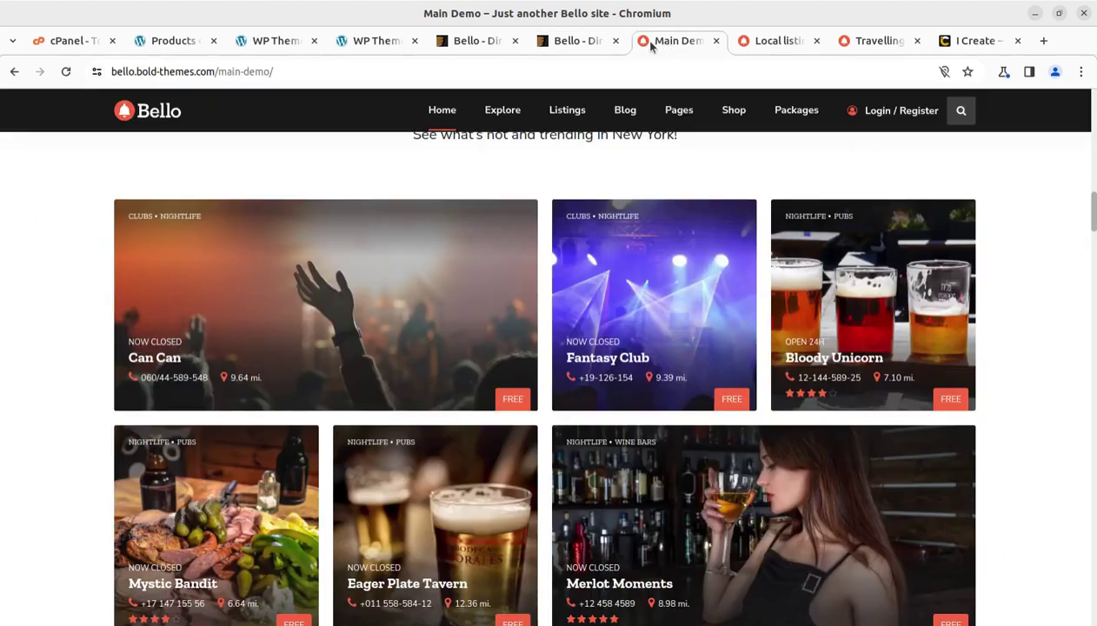
click(290, 43)
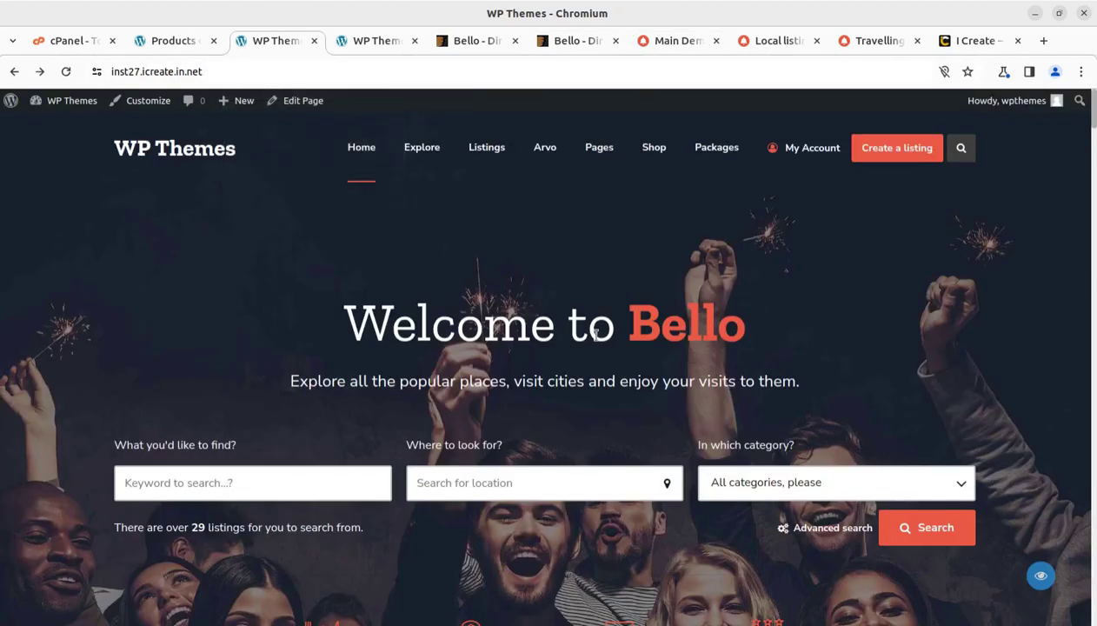
scroll(595, 332, down, 5)
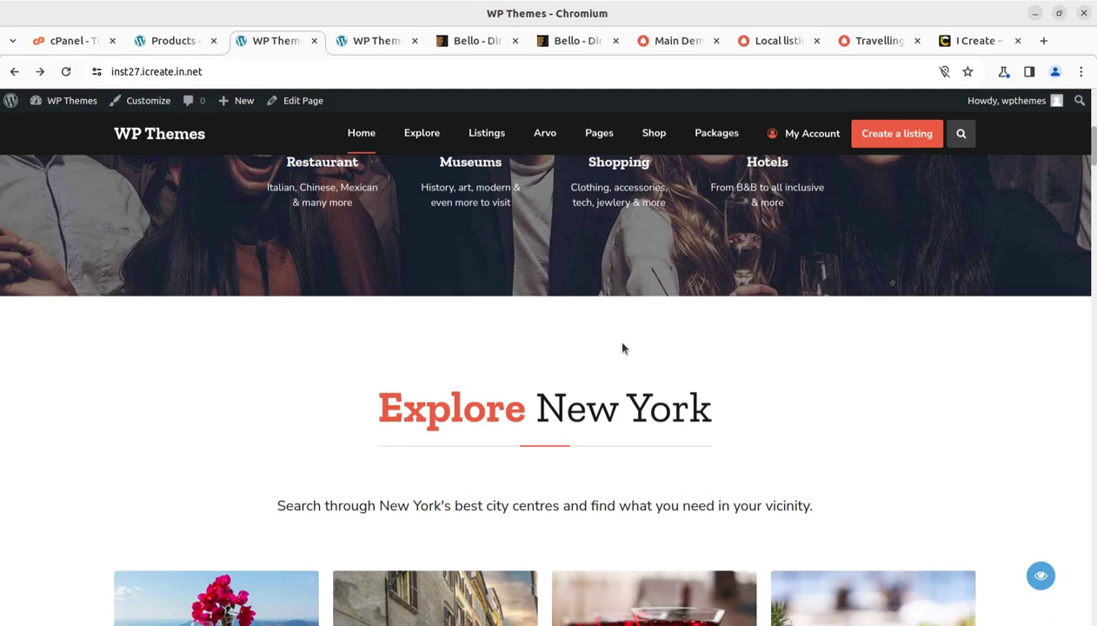
scroll(622, 349, down, 8)
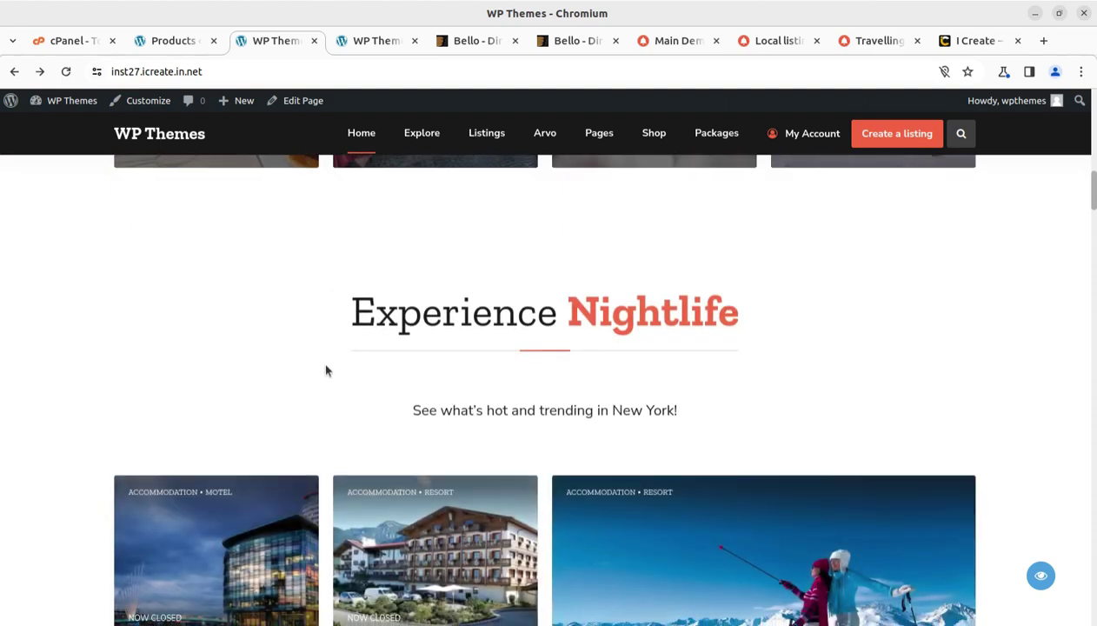
scroll(326, 370, down, 5)
scroll(192, 413, down, 2)
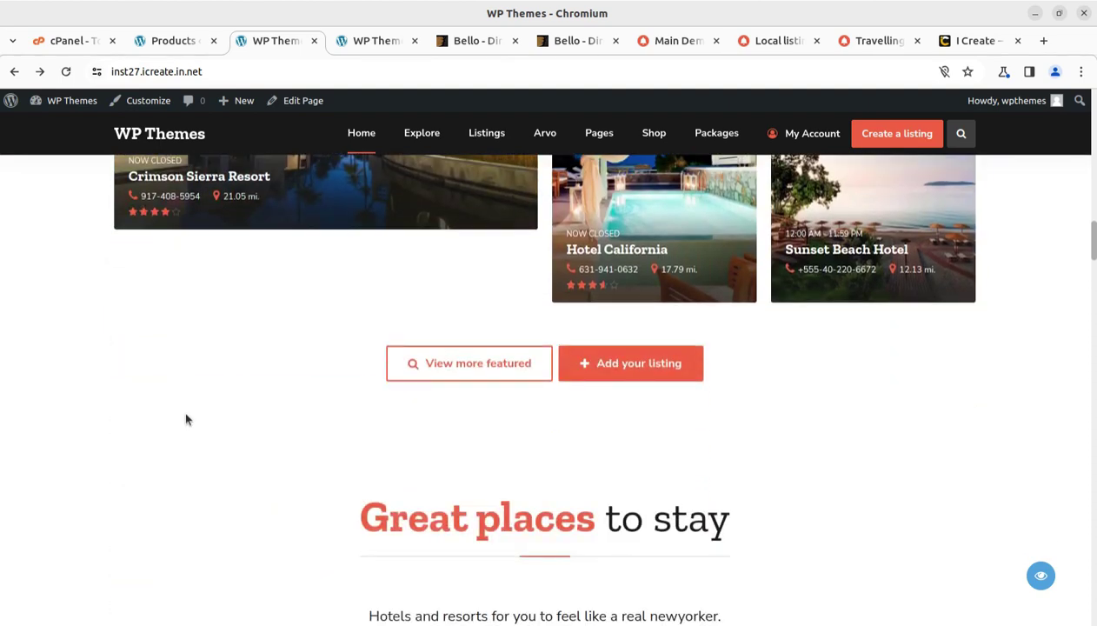
scroll(186, 420, down, 8)
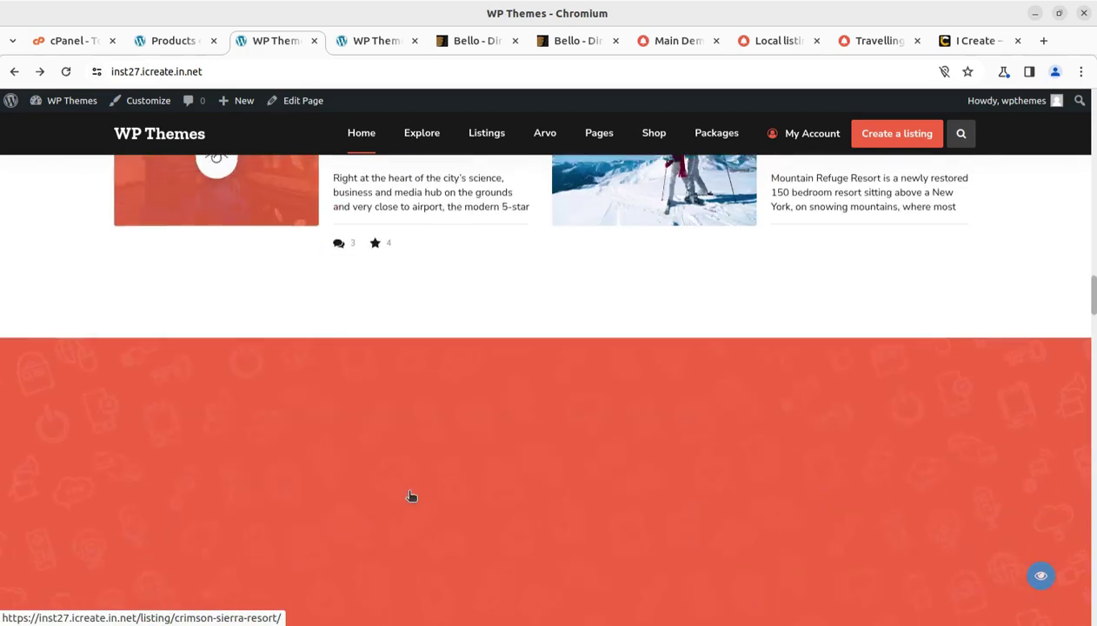
scroll(412, 497, down, 3)
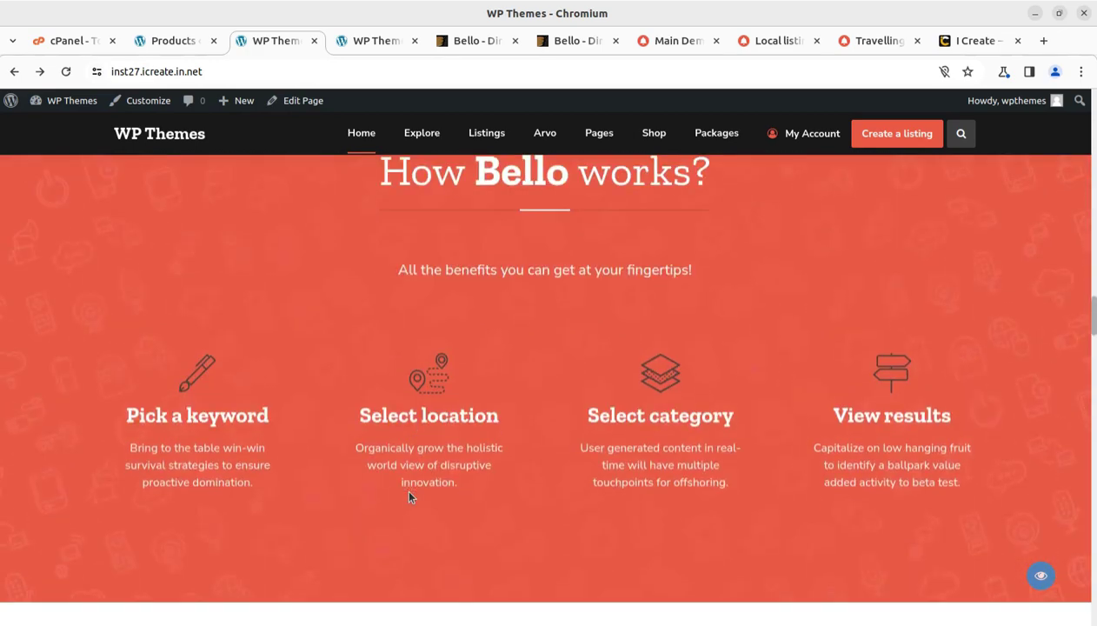
scroll(412, 497, down, 9)
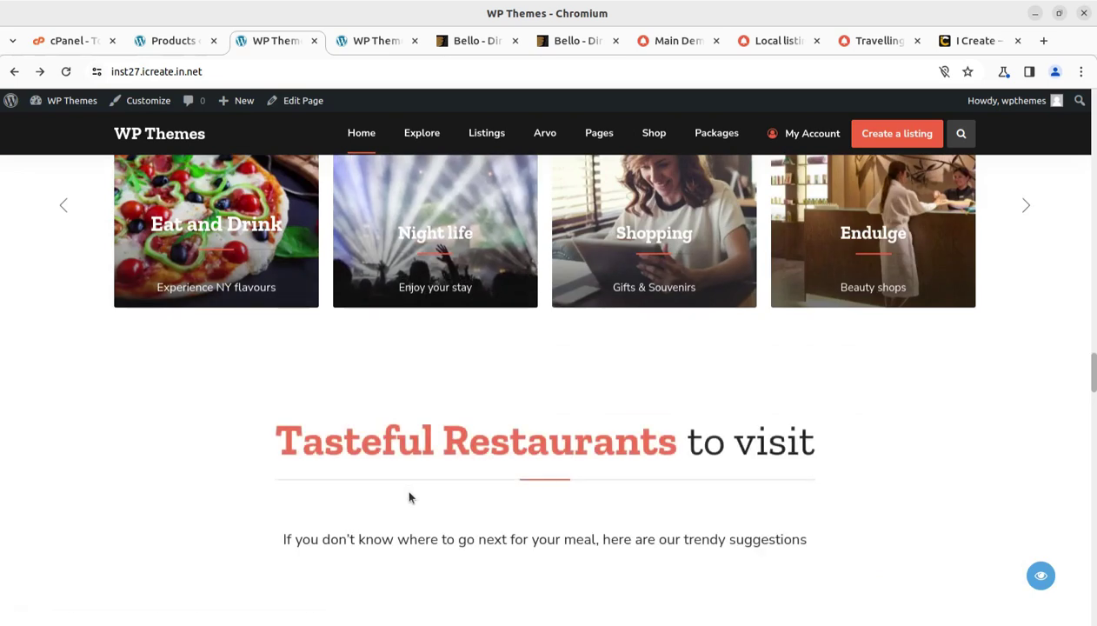